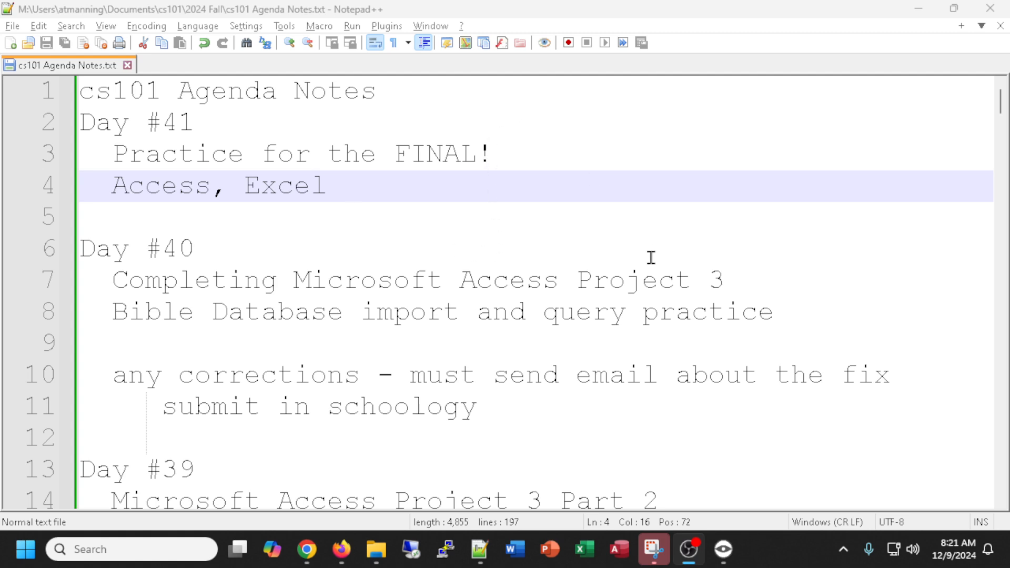
# Switch to Access and open the smartBible database from the cs101 Section 1 folder.
pyautogui.click(619, 550)
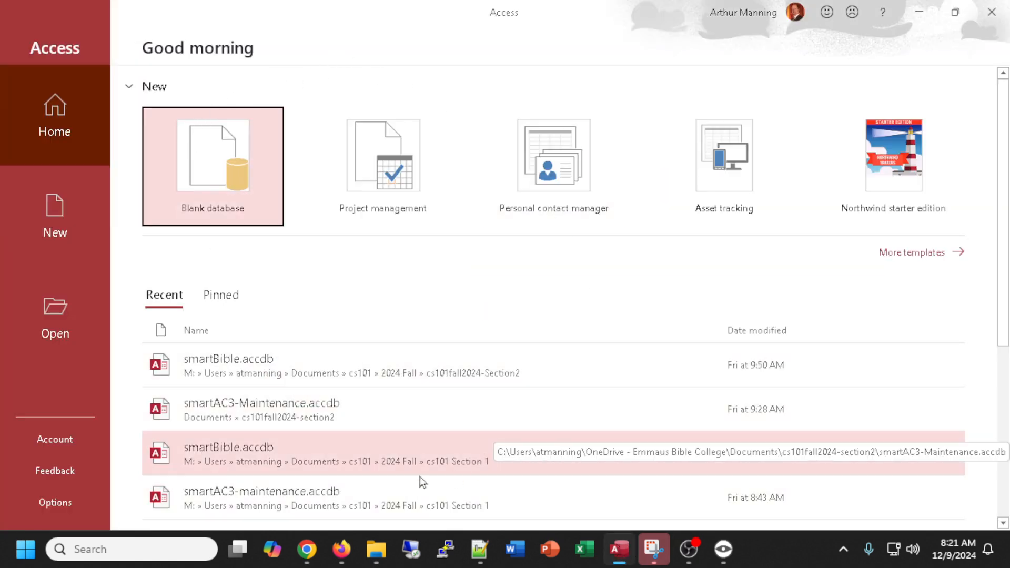
pyautogui.click(293, 458)
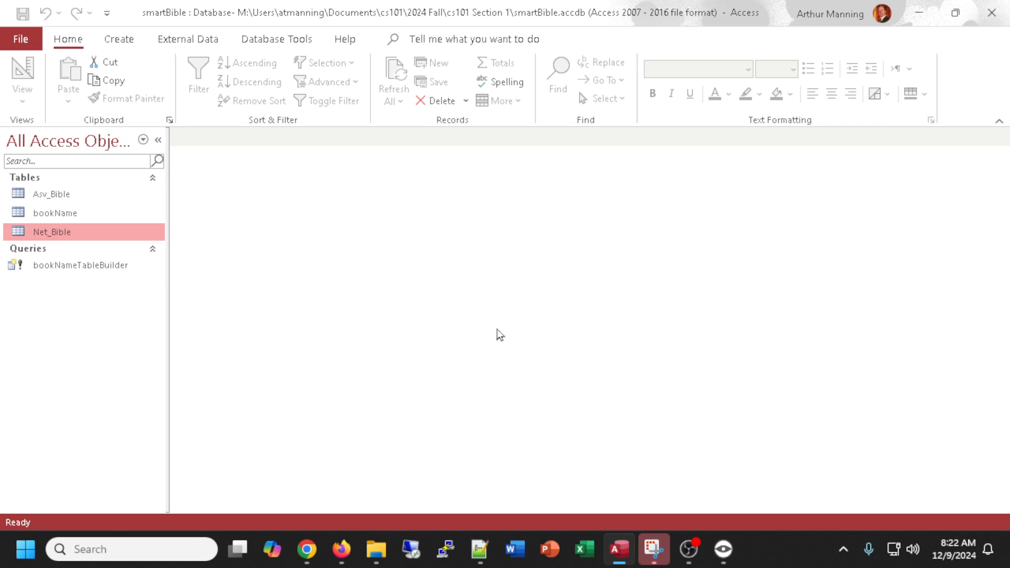
# Create a new table in Design view and add a first field named AuthorID.
pyautogui.click(131, 42)
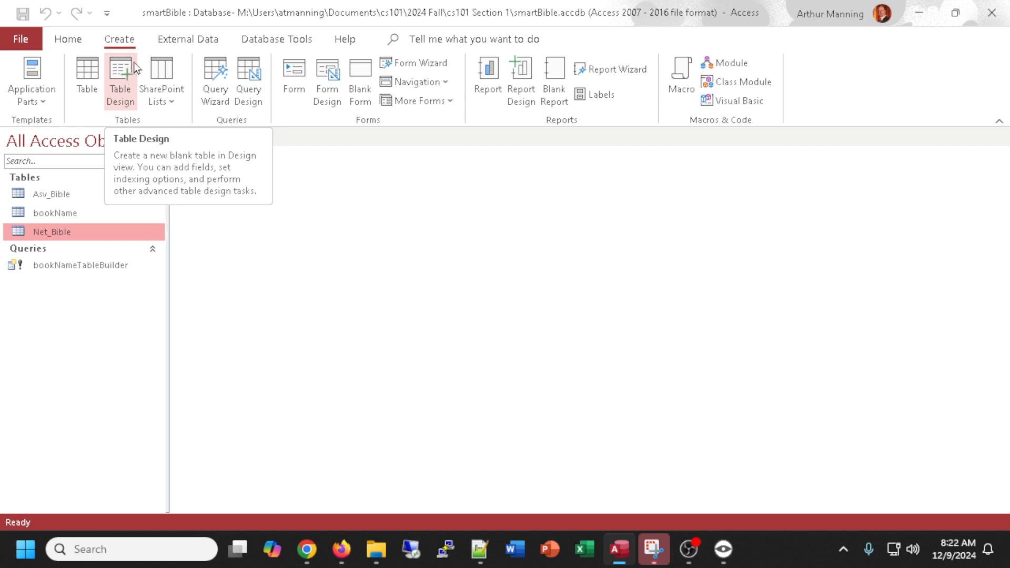
pyautogui.click(122, 80)
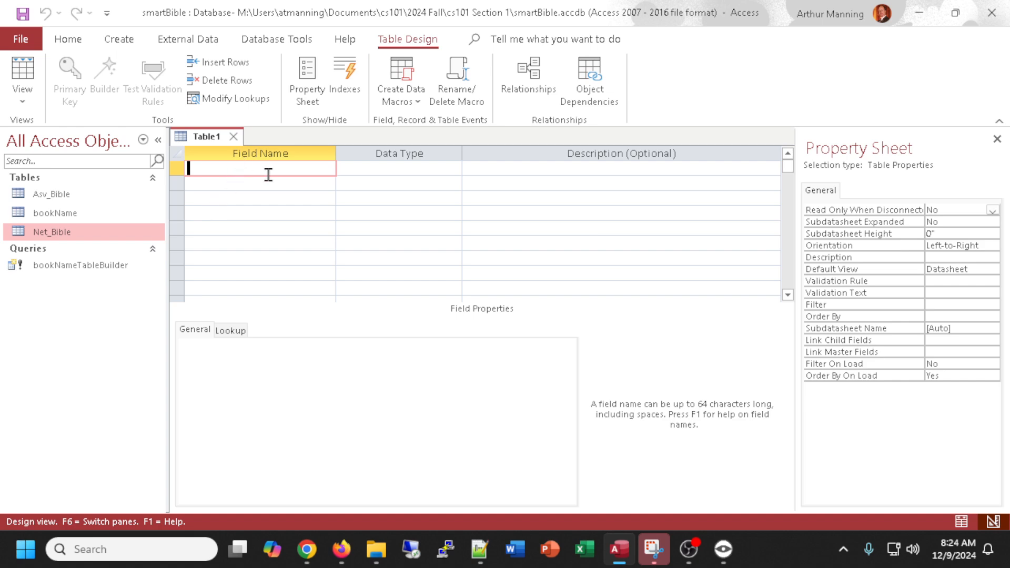
pyautogui.write('Aut')
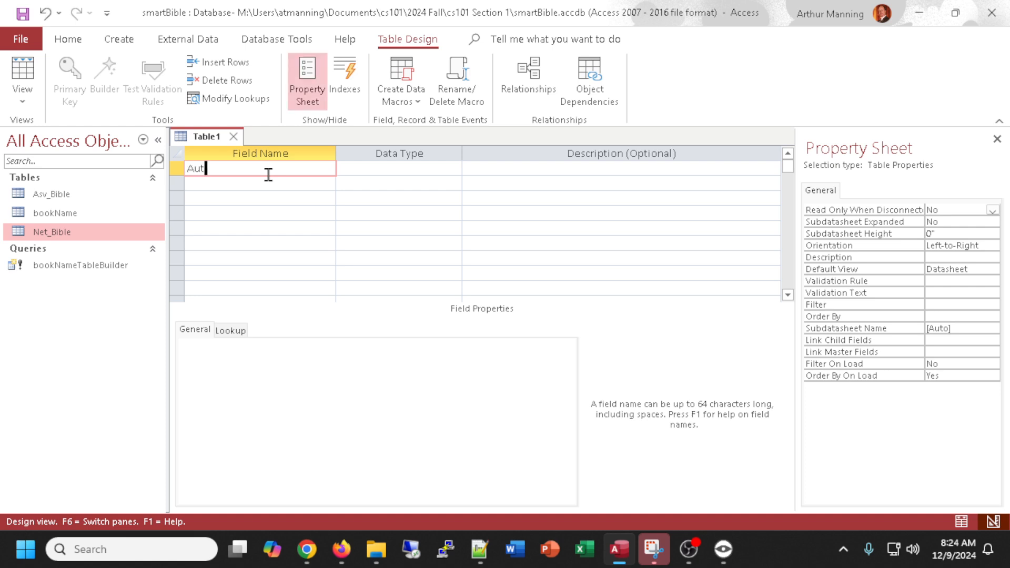
pyautogui.write('horID')
pyautogui.press('BackSpace')
pyautogui.press('BackSpace')
pyautogui.write('D')
pyautogui.click(381, 169)
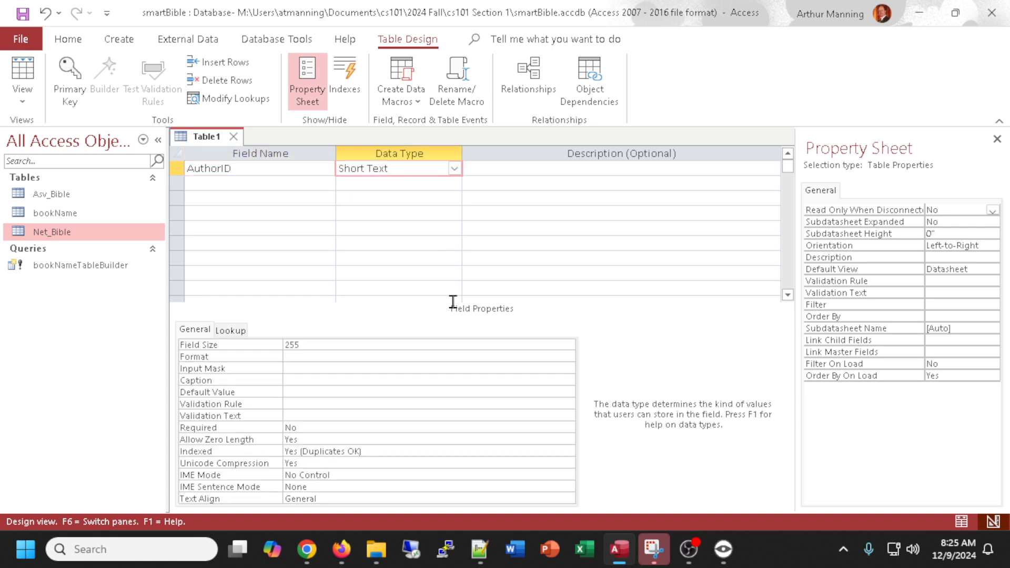
# Set AuthorID's data type to AutoNumber and make it the table's primary key.
pyautogui.click(453, 168)
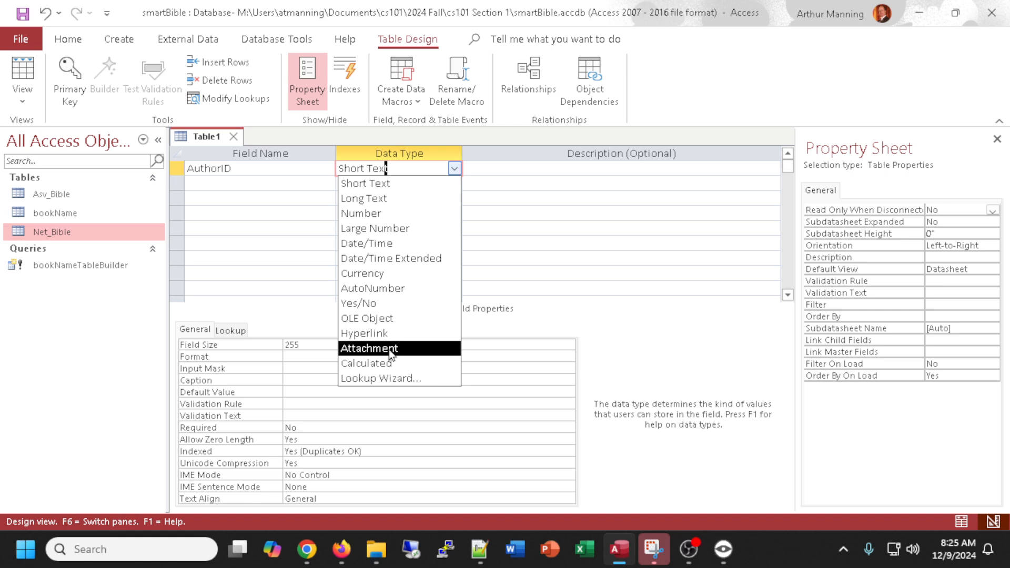
pyautogui.click(383, 290)
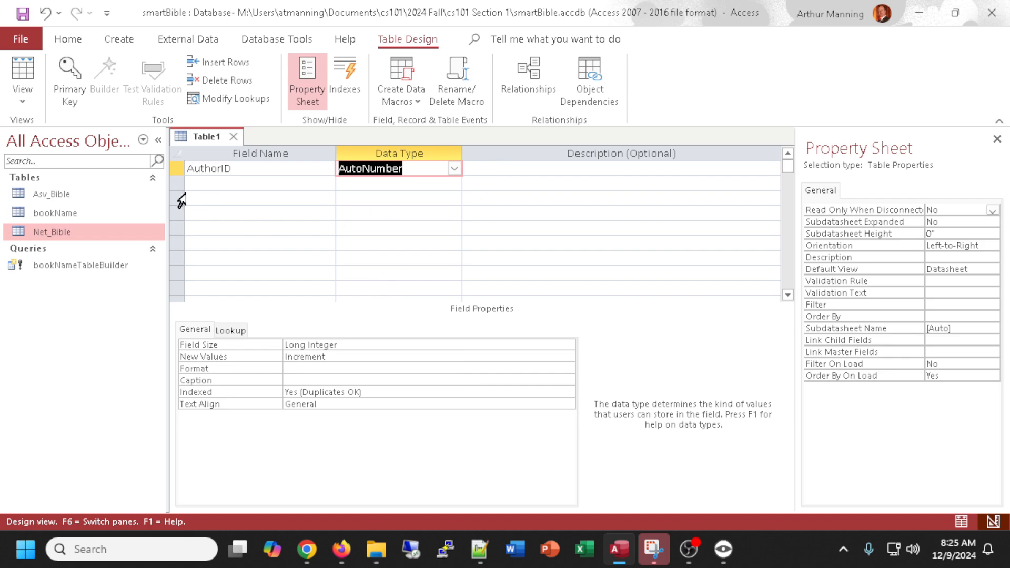
pyautogui.click(70, 80)
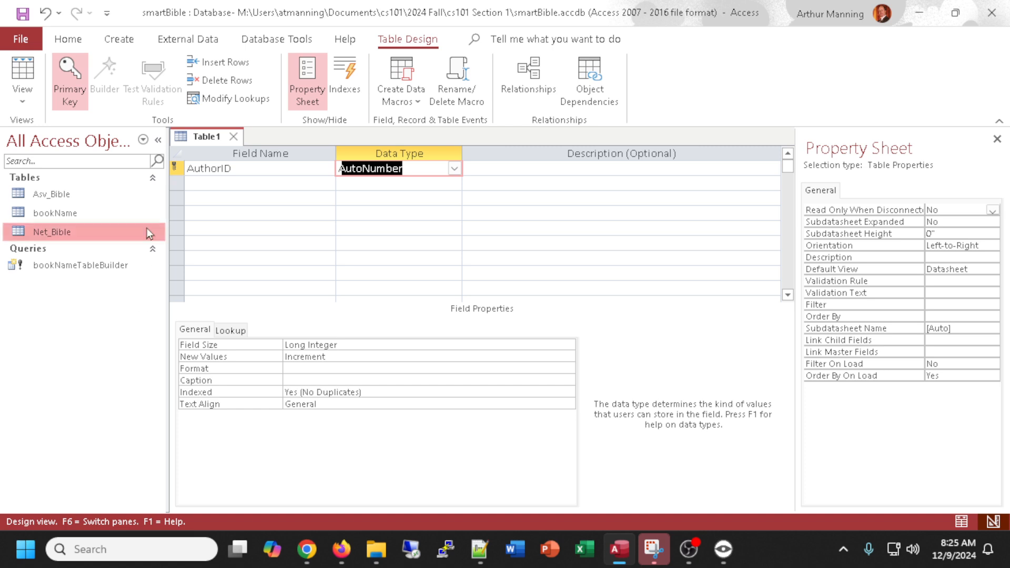
# Give AuthorID the description "Primary key - must be unique".
pyautogui.click(517, 168)
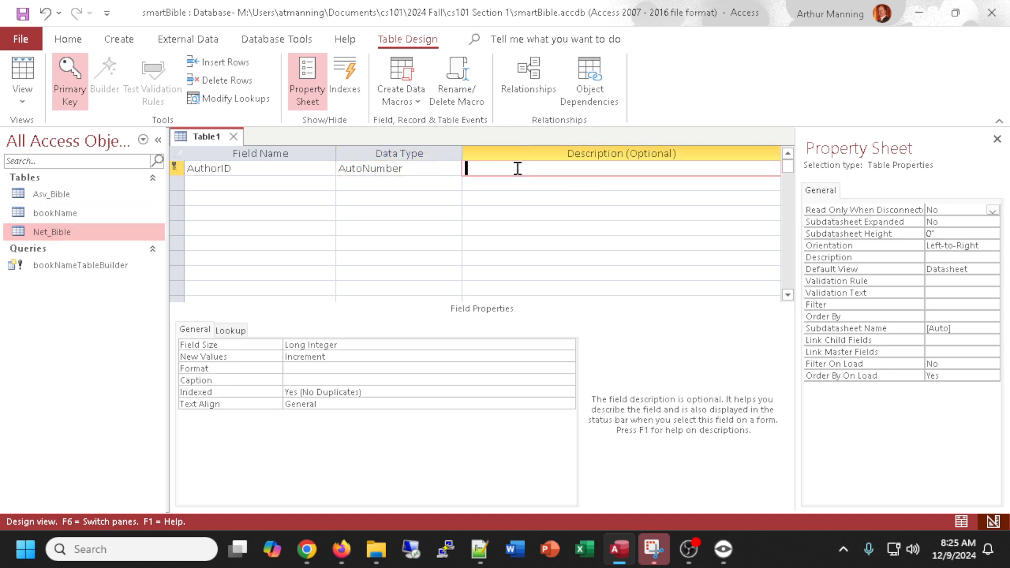
pyautogui.write('Primary key - must be unique')
# Add a lastName field with the Short Text data type.
pyautogui.click(227, 183)
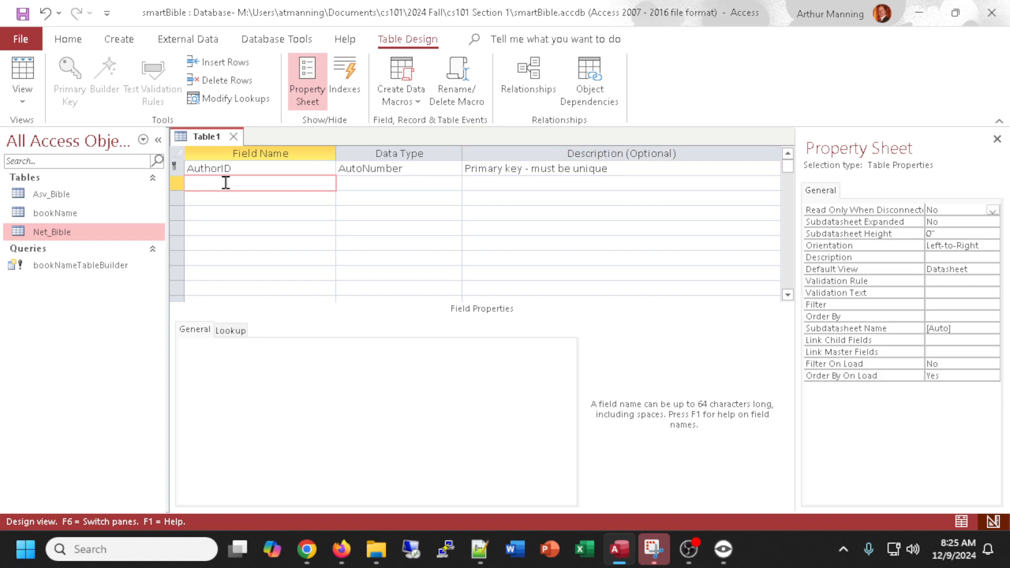
pyautogui.write('lastName')
pyautogui.press('Tab')
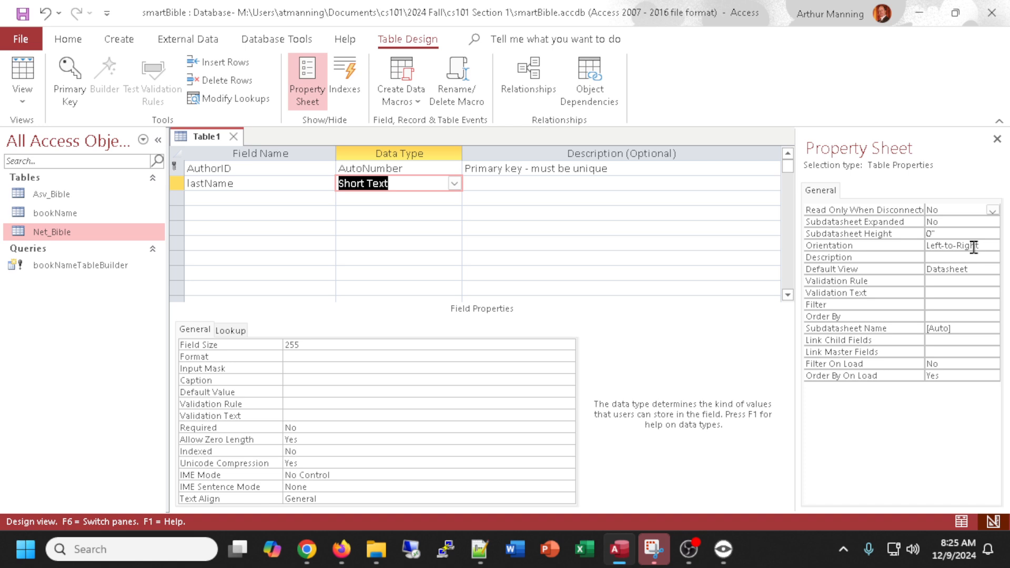
pyautogui.press('Tab')
# Add a firstName field with the Short Text data type.
pyautogui.press('Tab')
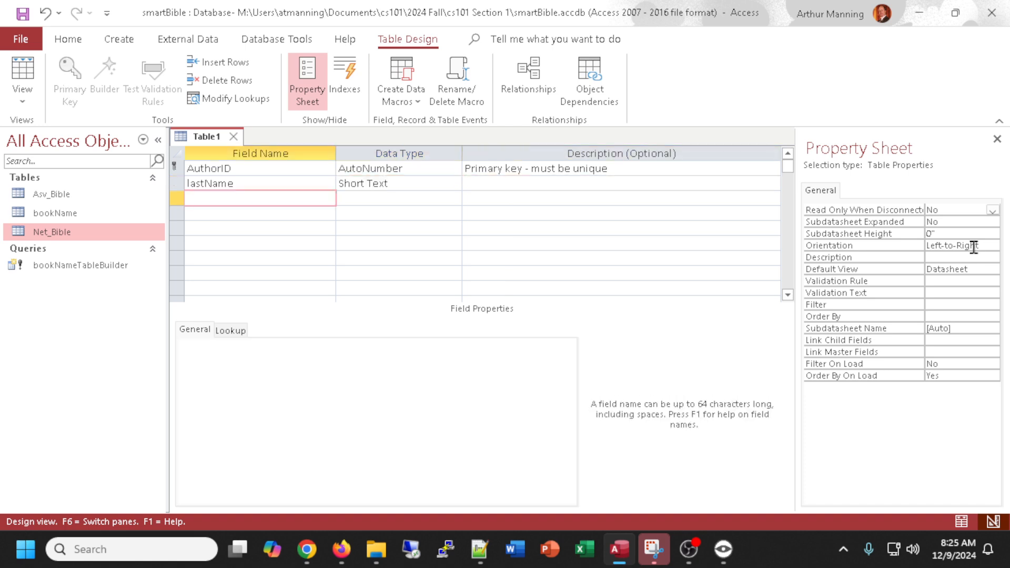
pyautogui.write('firstName')
pyautogui.press('Tab')
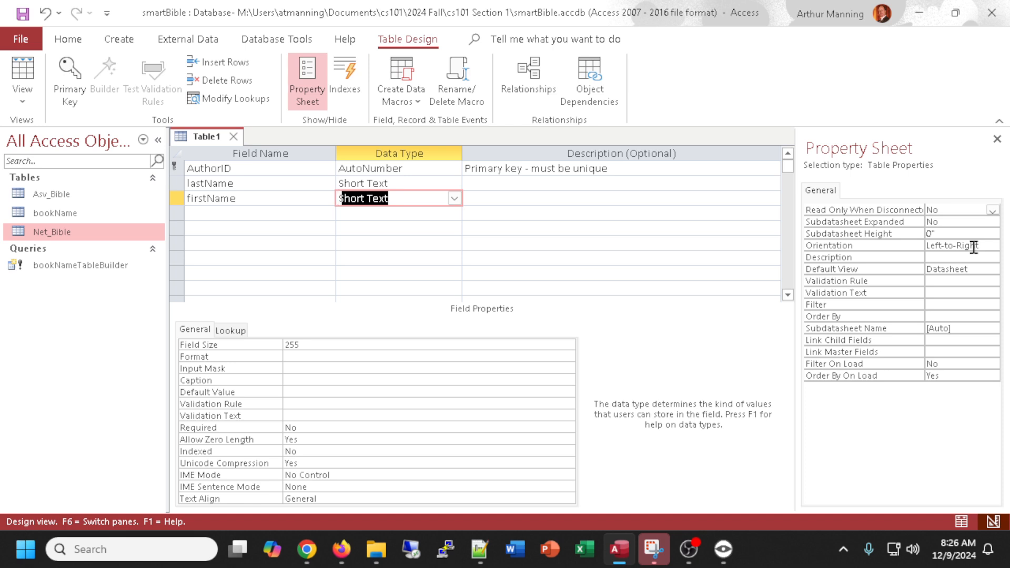
pyautogui.press('Tab')
pyautogui.press('Tab')
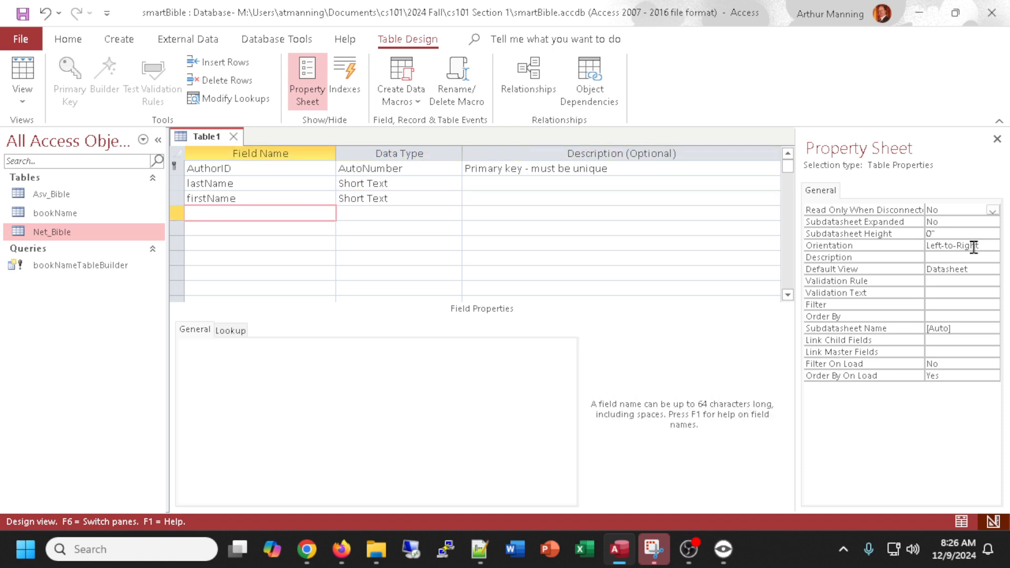
# Add Address, City, State and Zip fields, each with the Short Text data type.
pyautogui.write('Address')
pyautogui.press('Tab')
pyautogui.press('Tab')
pyautogui.press('Tab')
pyautogui.write('Cit')
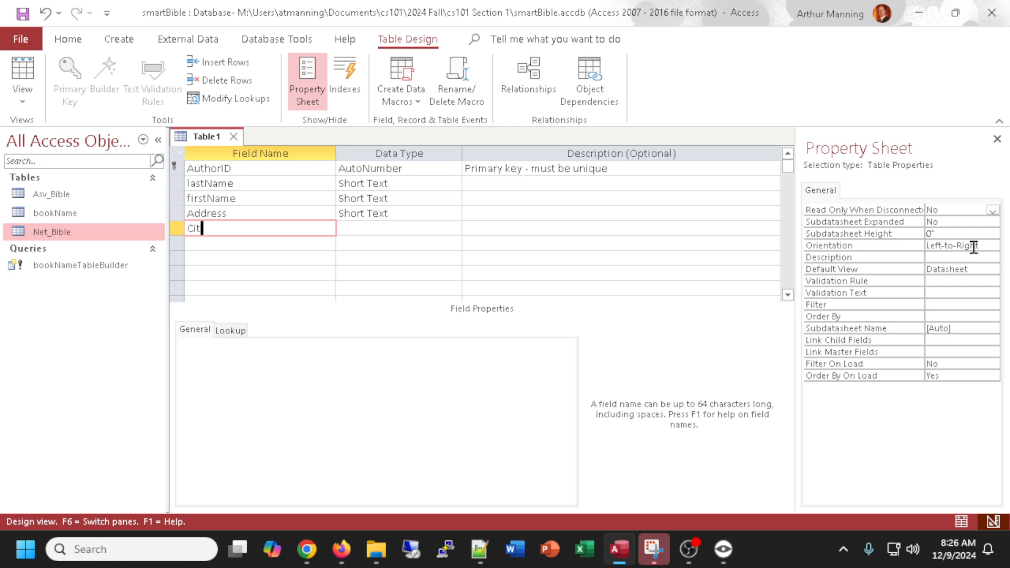
pyautogui.write('y')
pyautogui.press('Tab')
pyautogui.press('Tab')
pyautogui.press('Tab')
pyautogui.write('State')
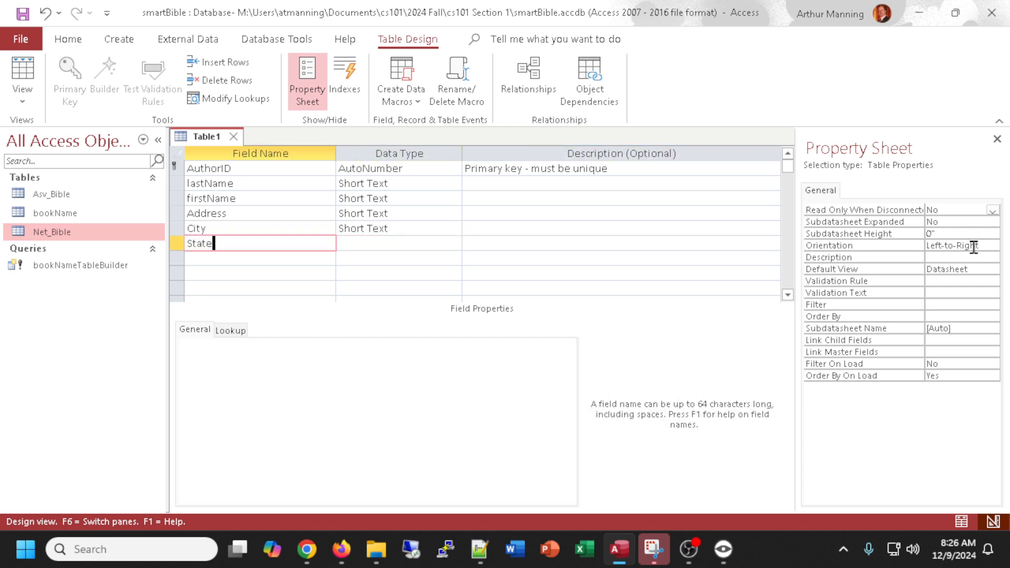
pyautogui.press('Tab')
pyautogui.press('Tab')
pyautogui.press('Tab')
pyautogui.write('Zip')
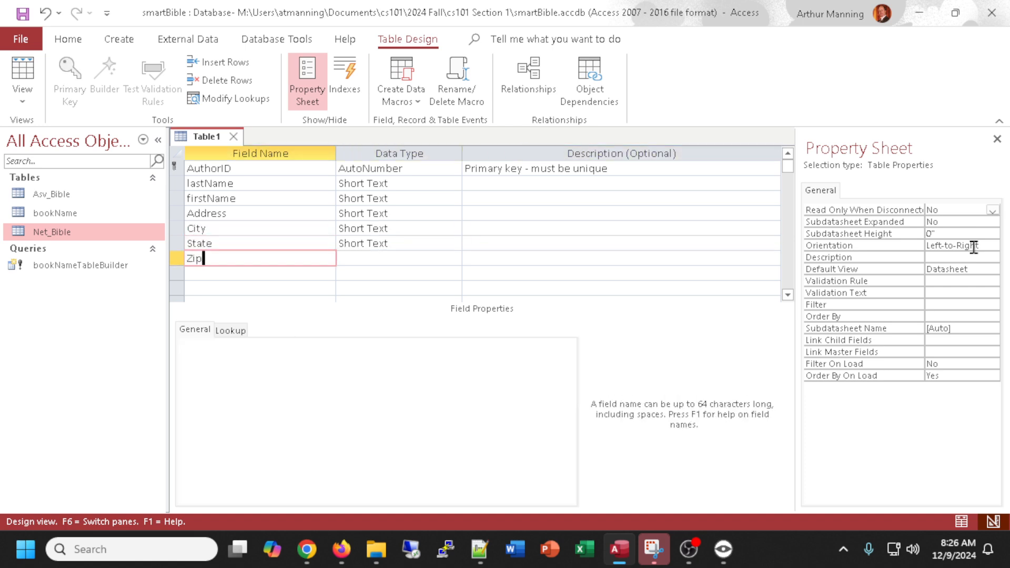
pyautogui.press('Tab')
pyautogui.press('Tab')
pyautogui.press('Tab')
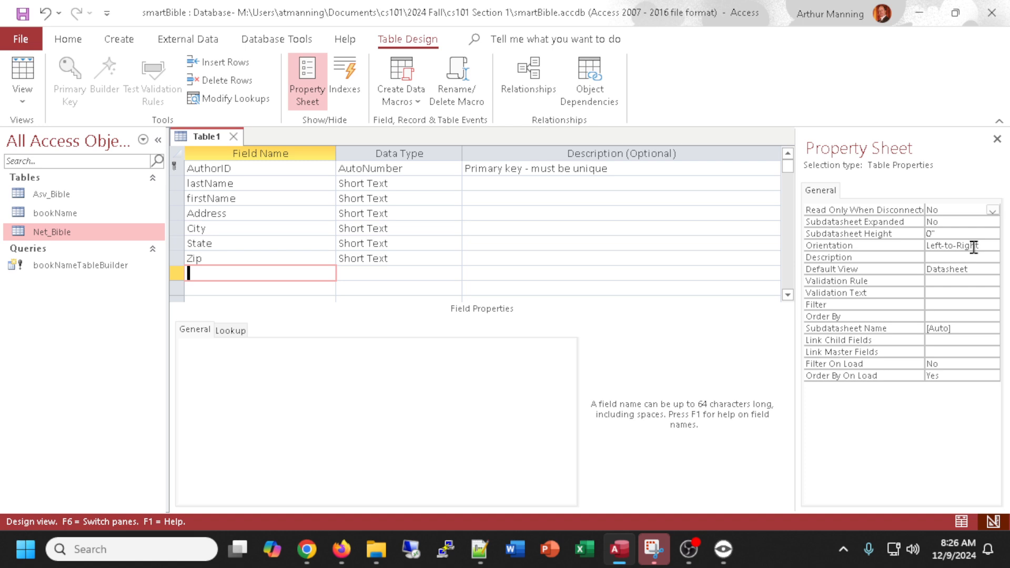
# Add a birthDay field with the Date/Time data type.
pyautogui.write('birthDay')
pyautogui.press('Tab')
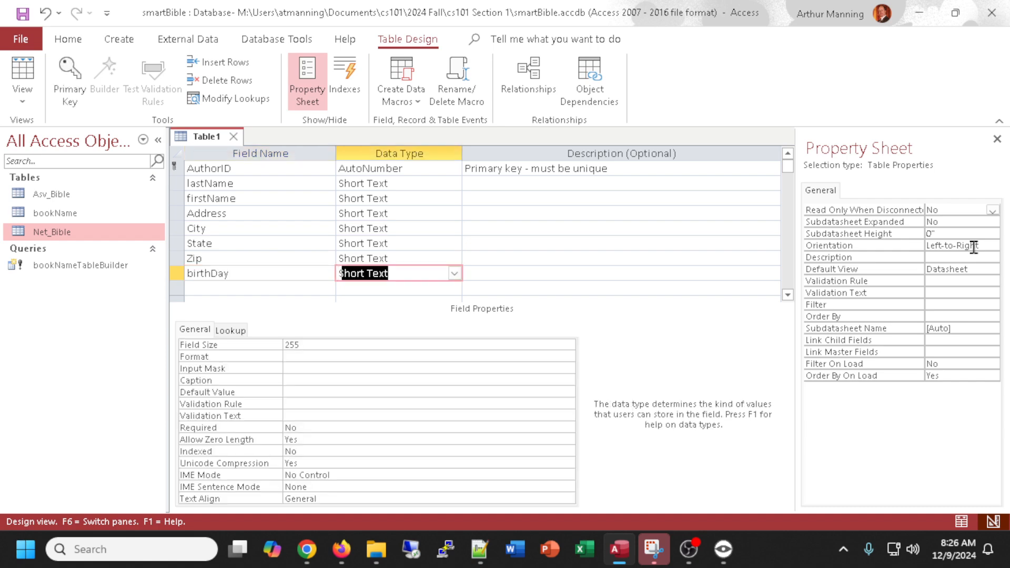
pyautogui.write('da')
pyautogui.press('Return')
pyautogui.press('Return')
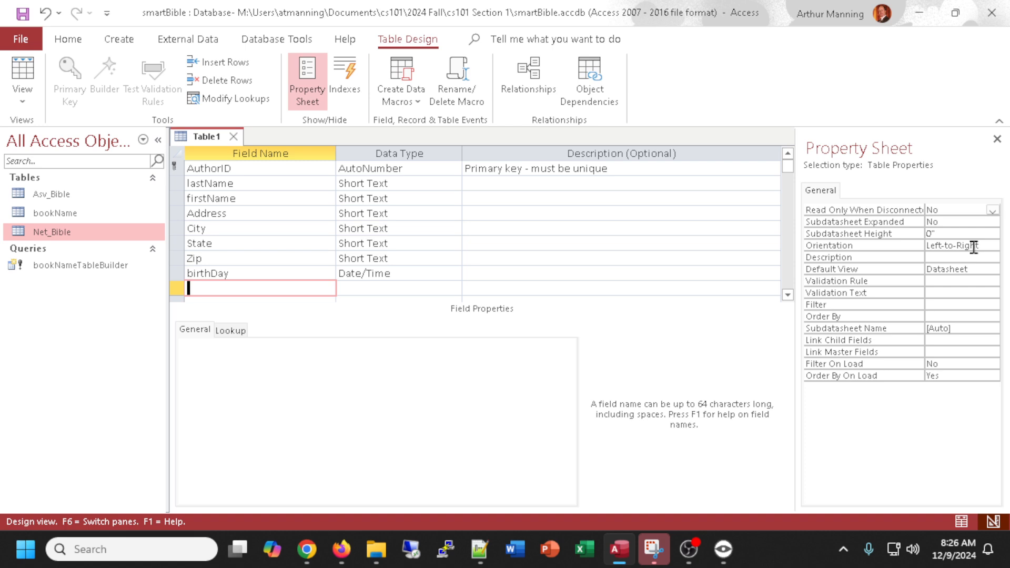
# Add a payRate field and set its data type to Currency.
pyautogui.write('payRate')
pyautogui.press('Tab')
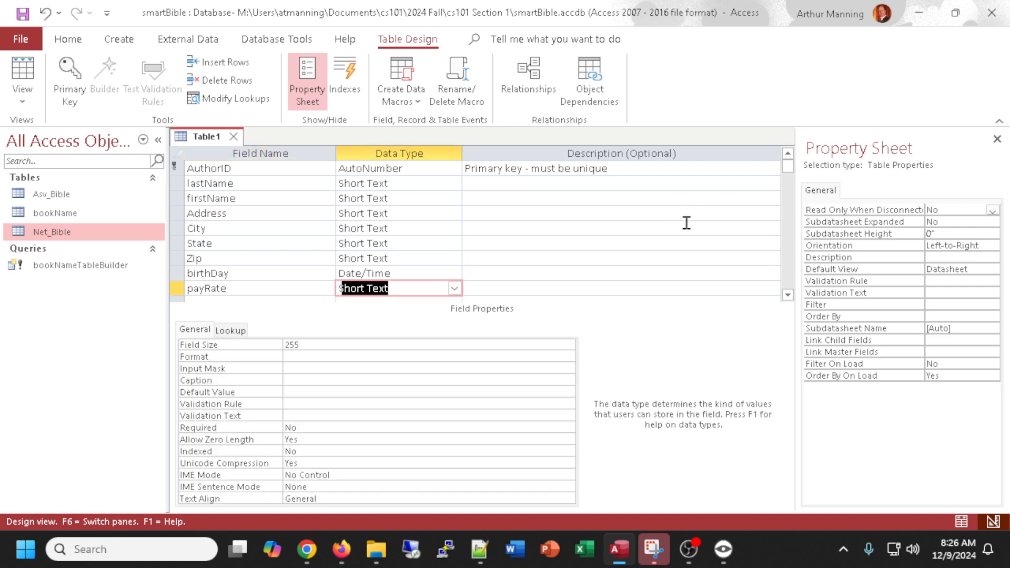
pyautogui.click(454, 289)
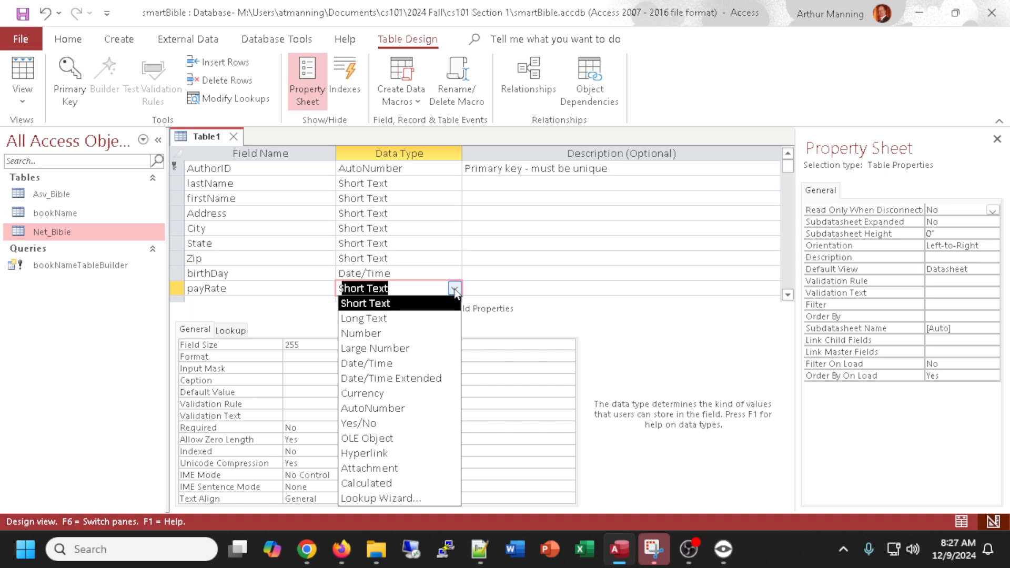
pyautogui.click(379, 396)
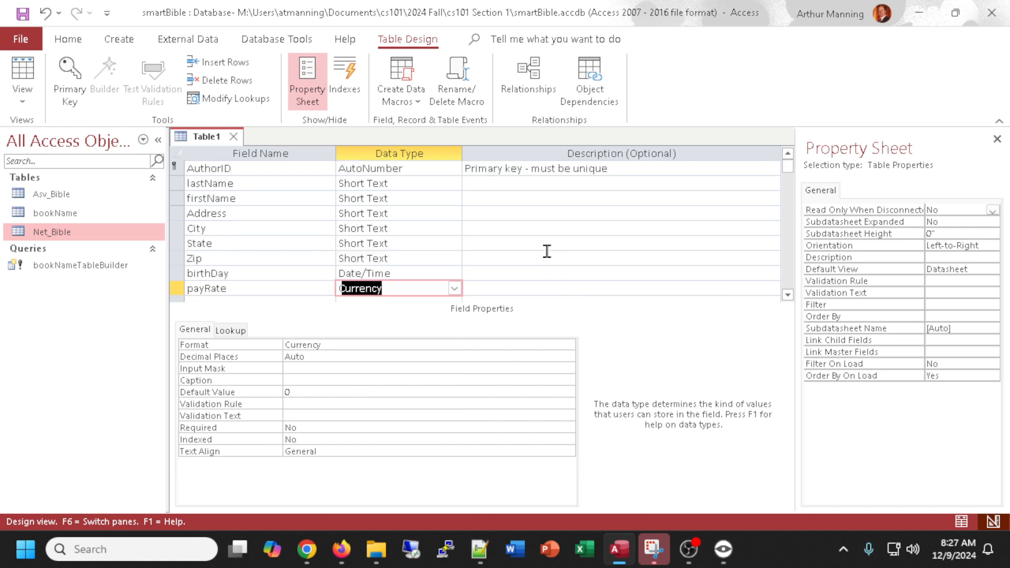
# Add an email field with the Short Text data type.
pyautogui.scroll(-1, 547, 251)
pyautogui.click(208, 260)
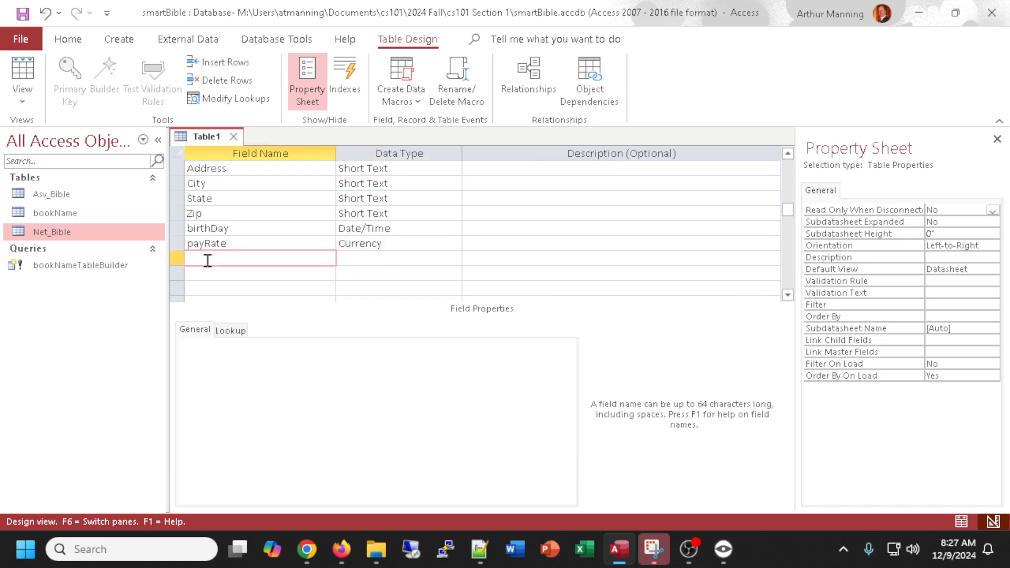
pyautogui.write('email')
pyautogui.press('Tab')
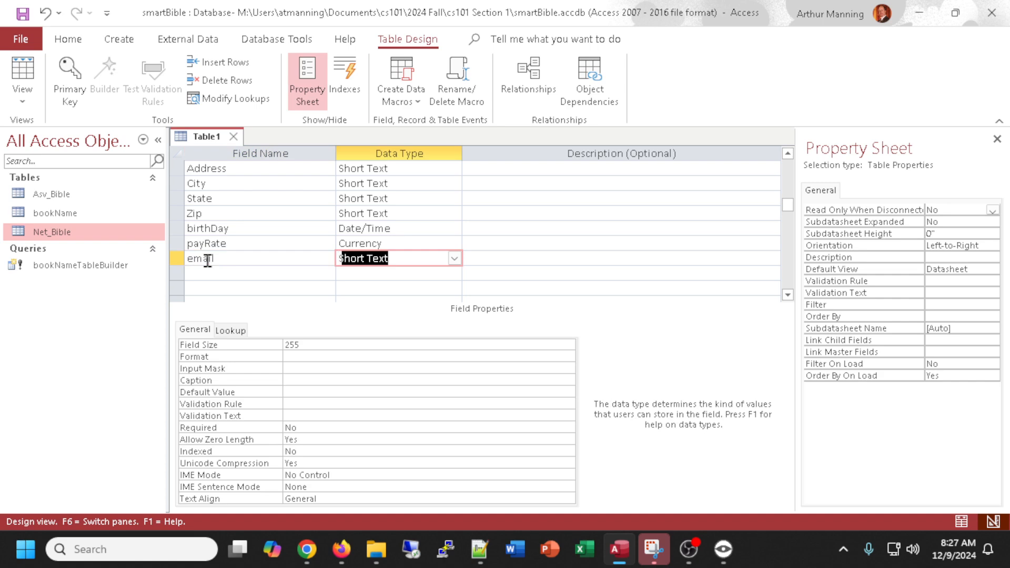
pyautogui.press('Tab')
pyautogui.press('Tab')
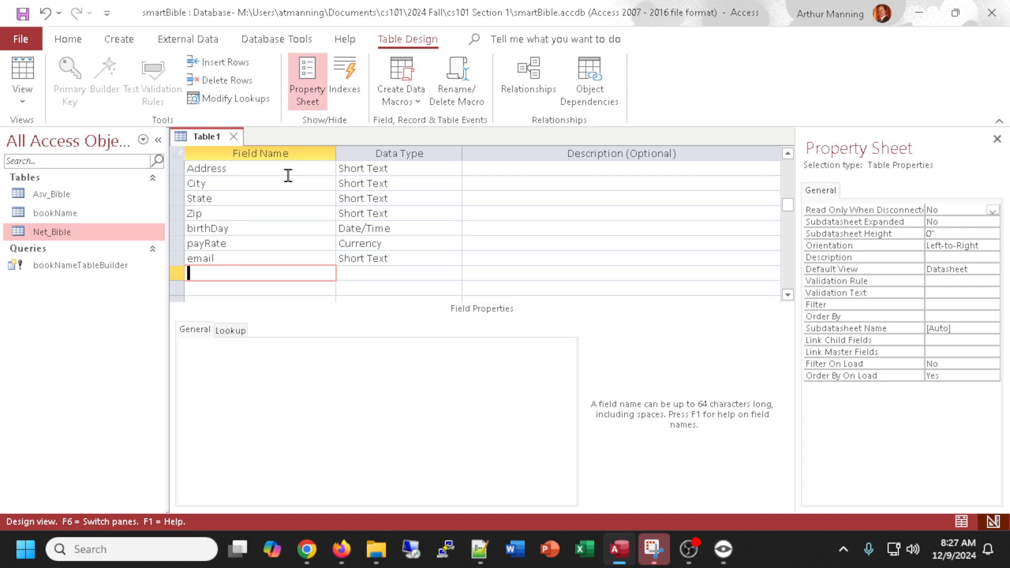
# Add a documents field and set its data type to Attachment.
pyautogui.write('documents')
pyautogui.press('Tab')
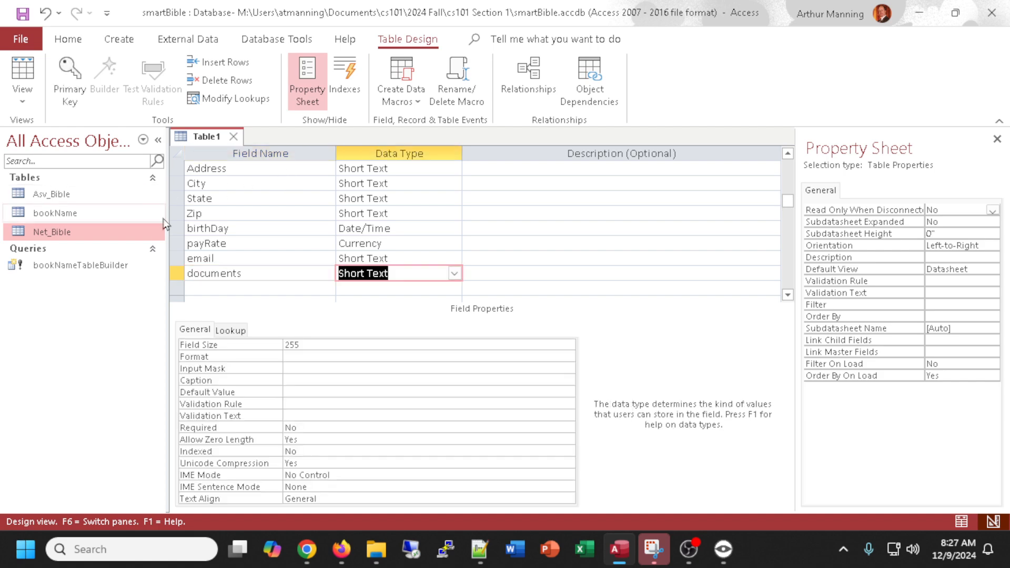
pyautogui.click(456, 275)
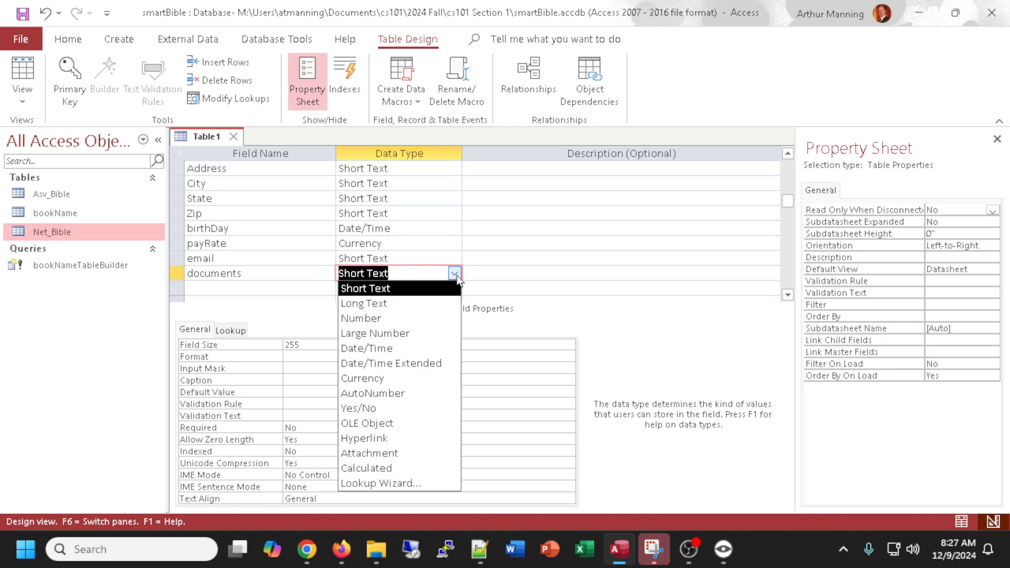
pyautogui.click(378, 455)
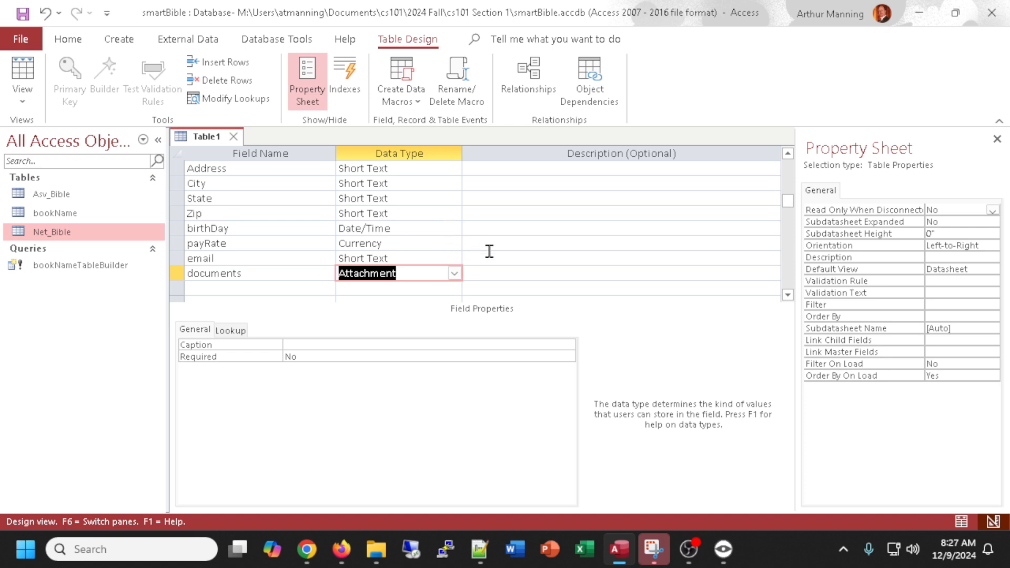
pyautogui.scroll(1, 489, 251)
pyautogui.scroll(-2, 489, 251)
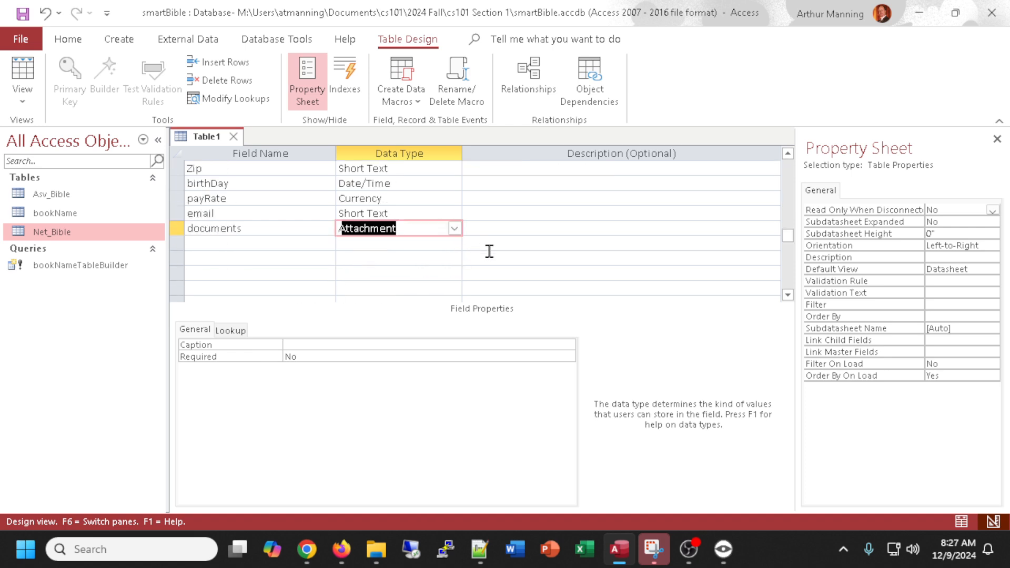
pyautogui.scroll(1, 489, 251)
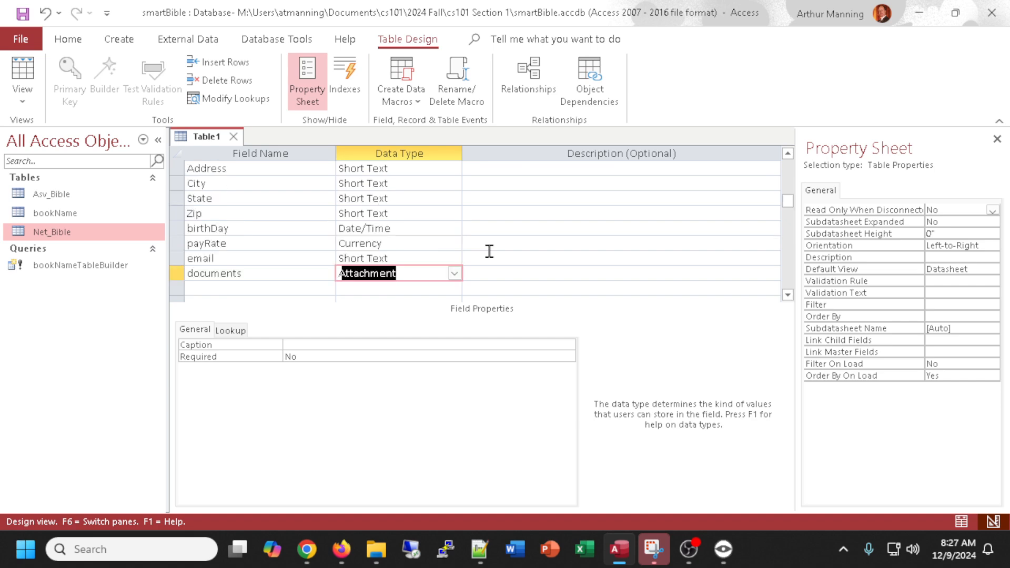
pyautogui.click(454, 288)
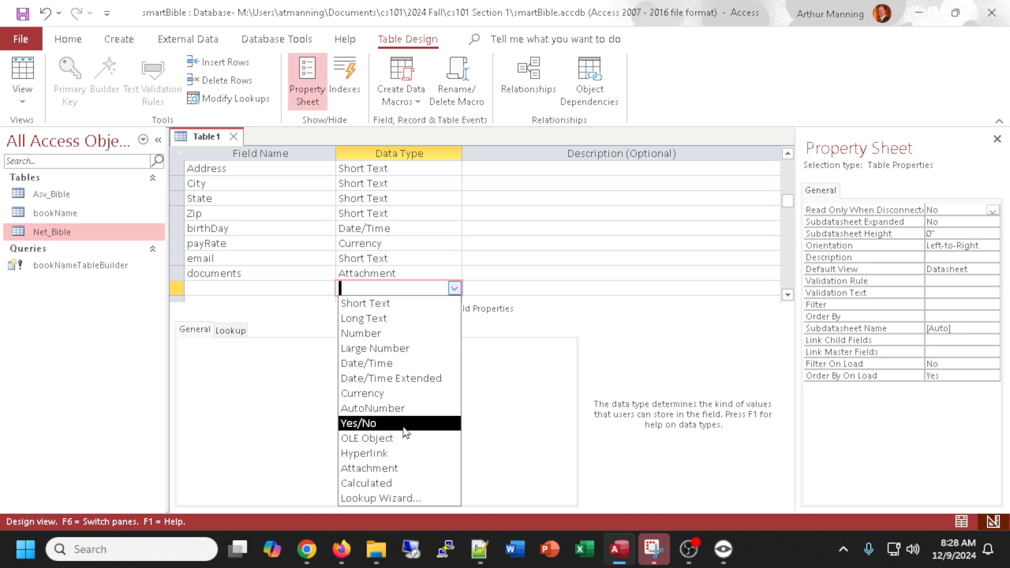
pyautogui.click(549, 198)
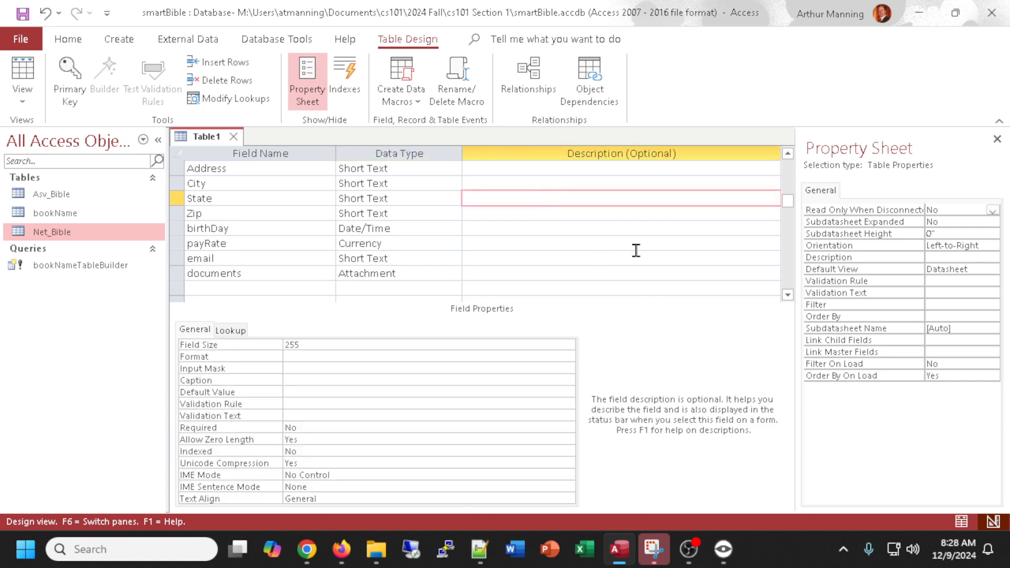
pyautogui.scroll(1, 636, 250)
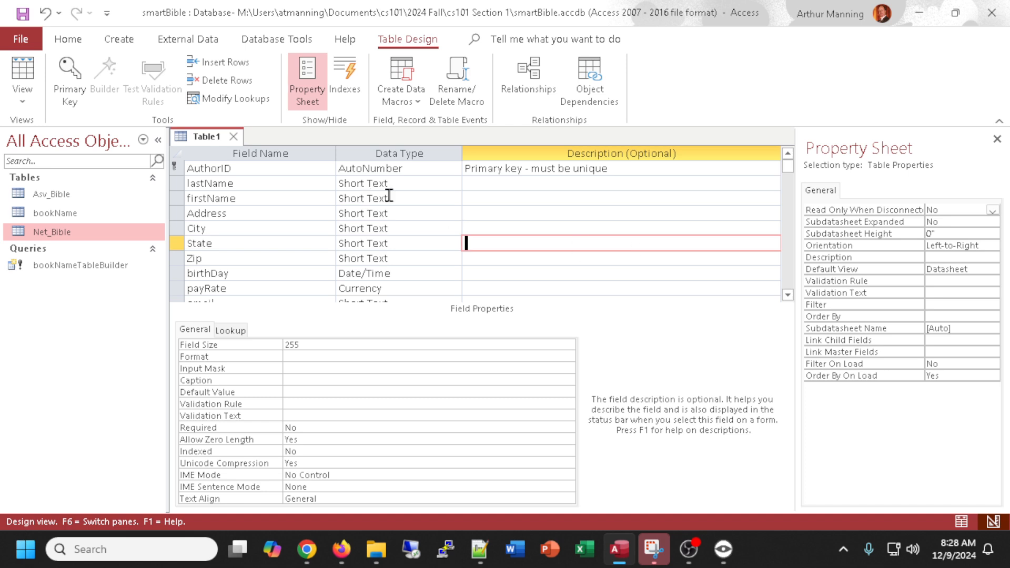
# Review the table's field names and data types from top to bottom.
pyautogui.scroll(-1, 409, 204)
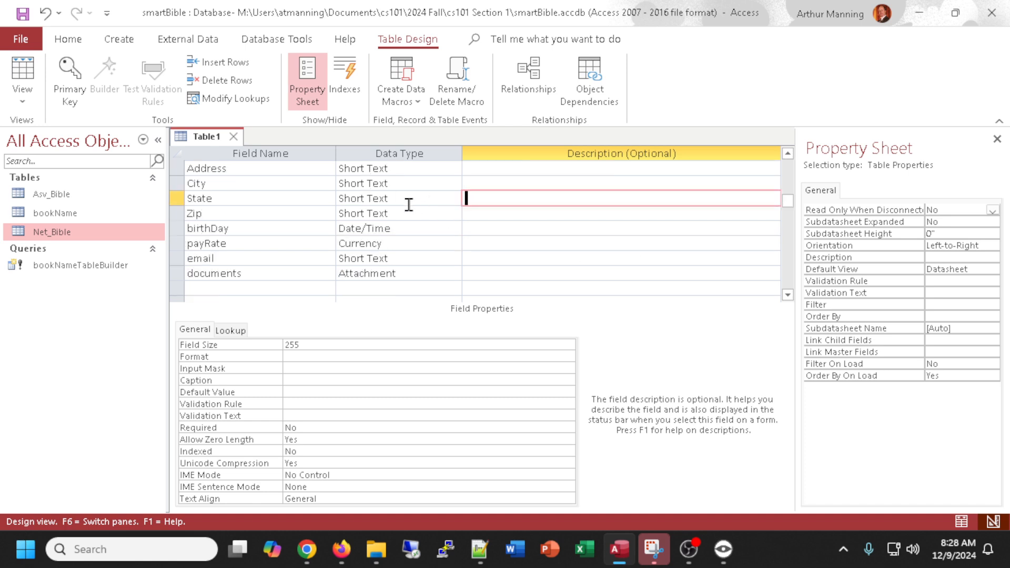
pyautogui.scroll(1, 409, 204)
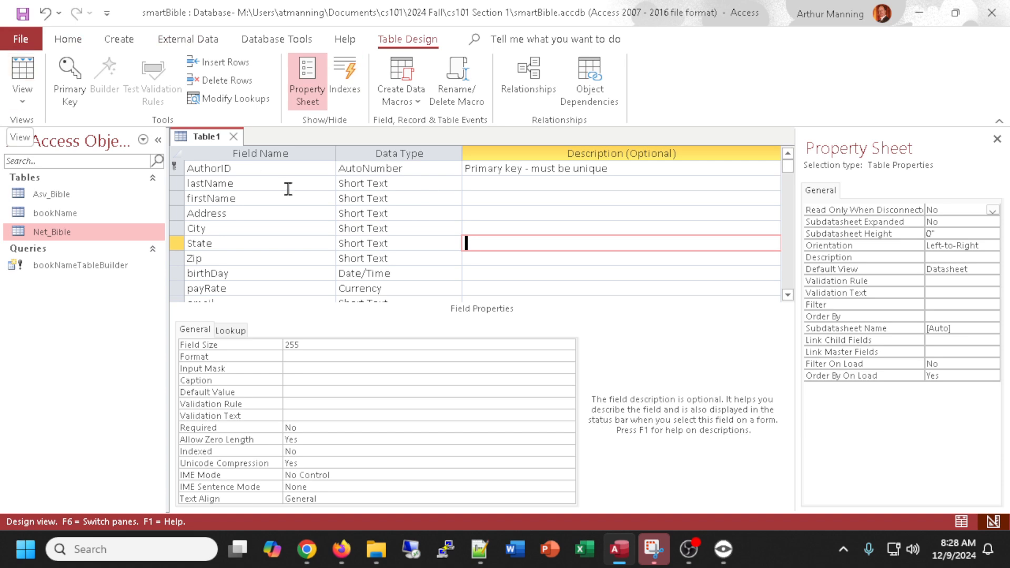
pyautogui.click(174, 168)
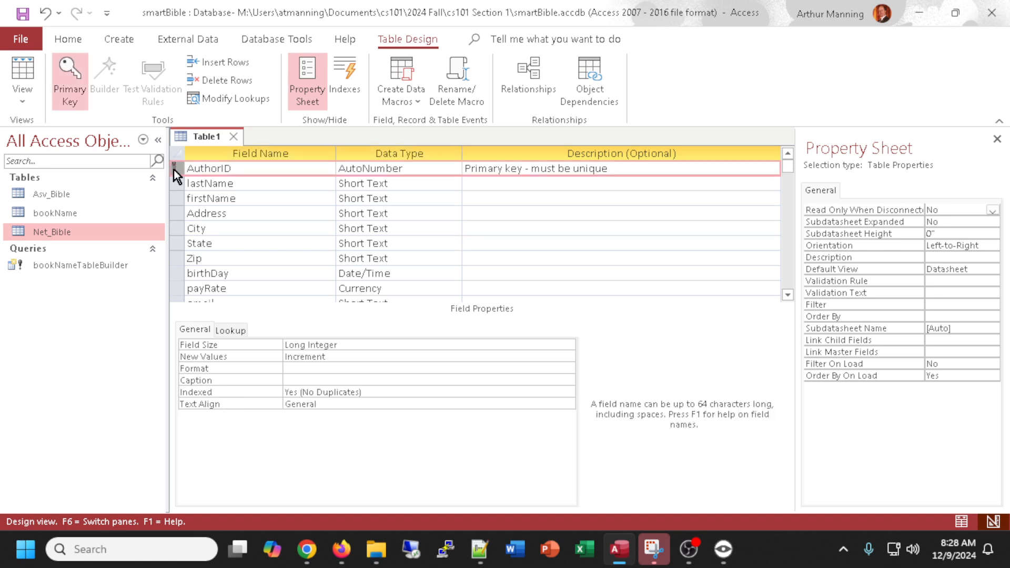
pyautogui.click(202, 183)
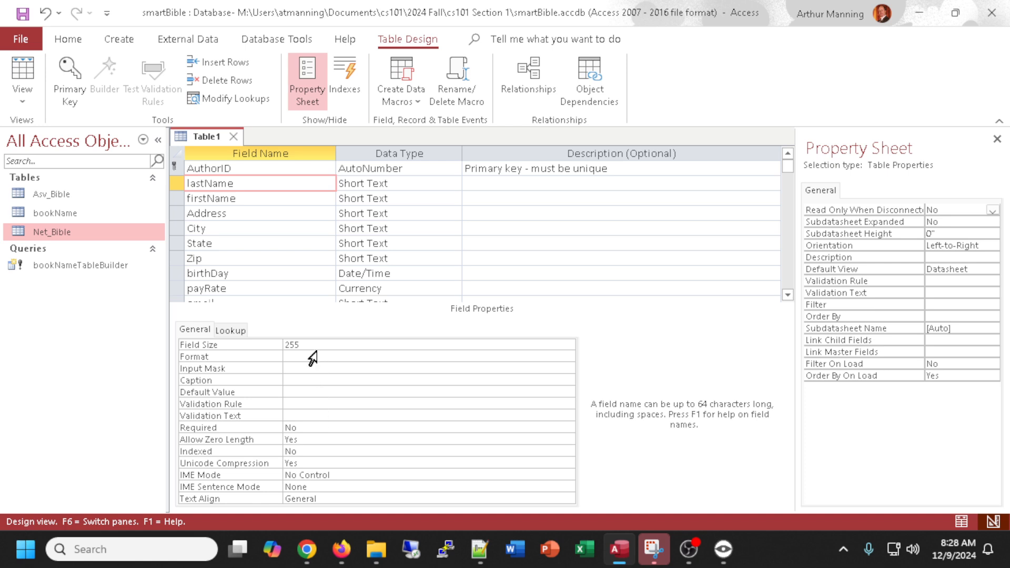
pyautogui.click(242, 198)
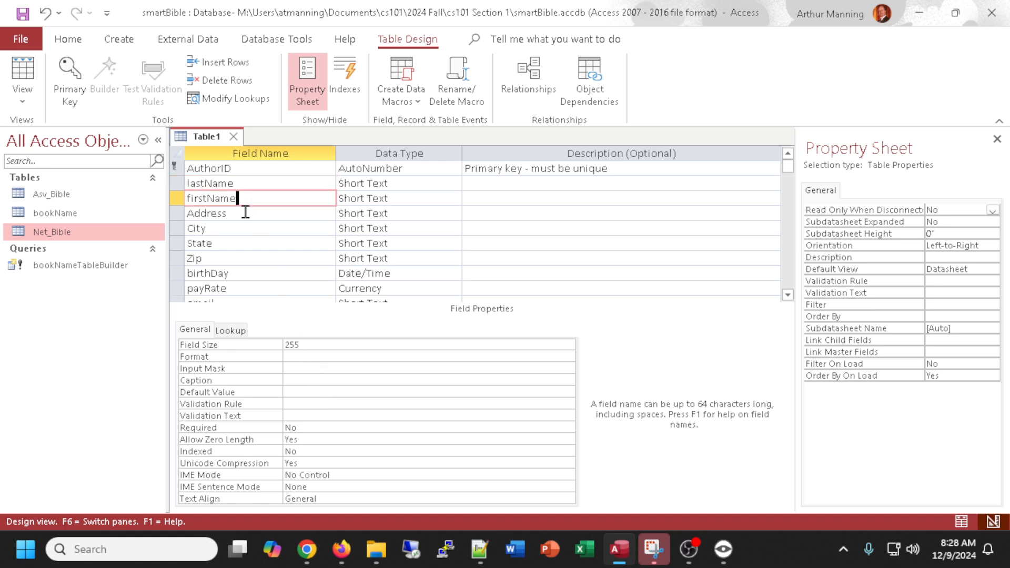
pyautogui.click(245, 213)
pyautogui.click(249, 229)
pyautogui.click(257, 243)
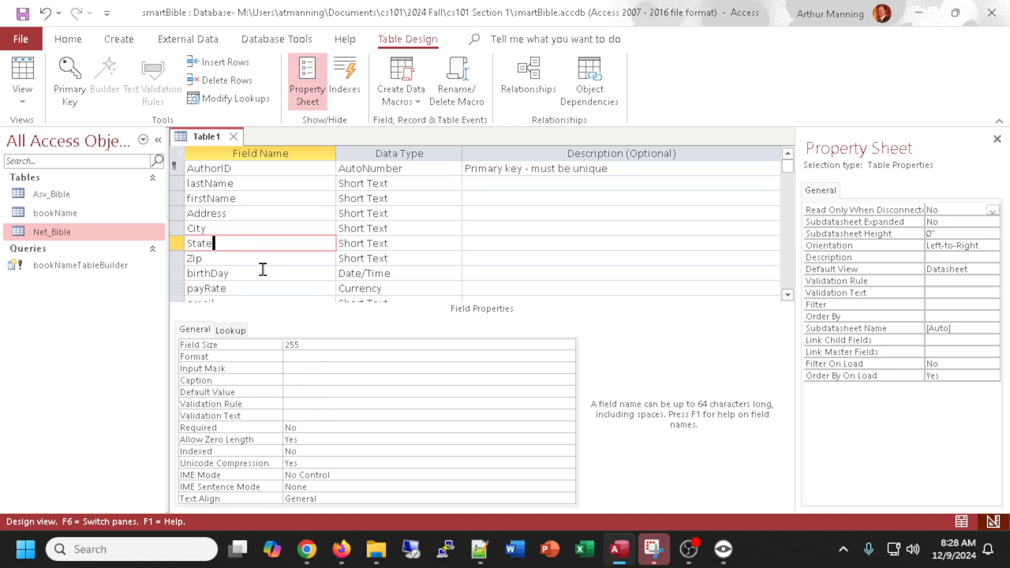
pyautogui.click(261, 273)
pyautogui.scroll(-2, 303, 270)
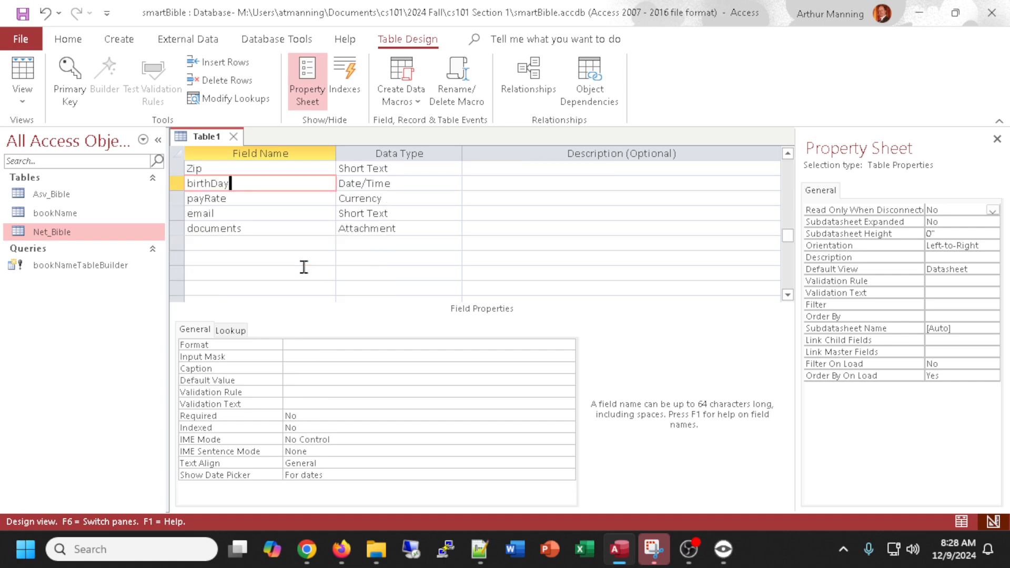
pyautogui.scroll(2, 303, 267)
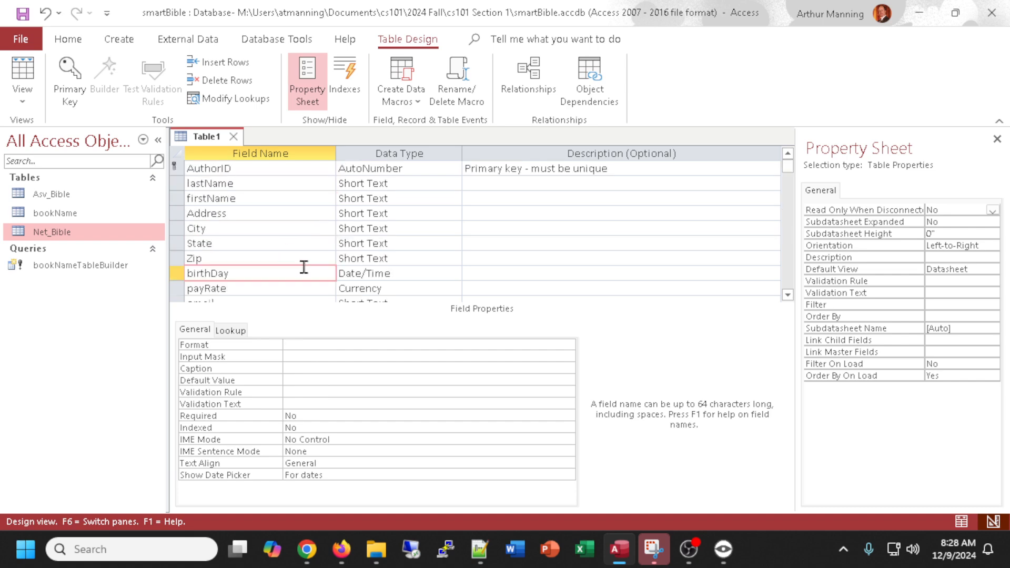
# Switch to Datasheet view, saving the new table as Author.
pyautogui.click(23, 74)
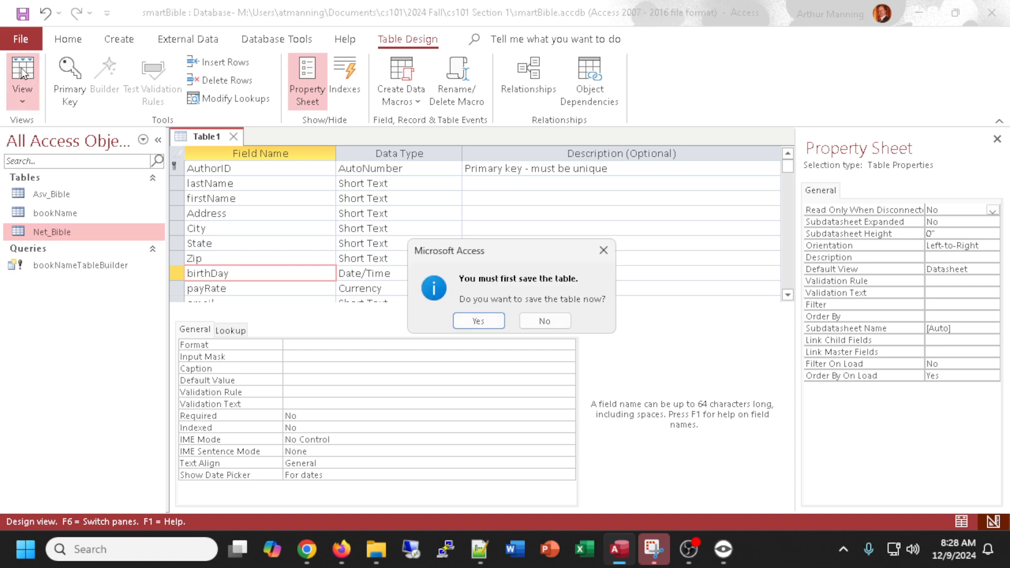
pyautogui.press('Return')
pyautogui.write('Au')
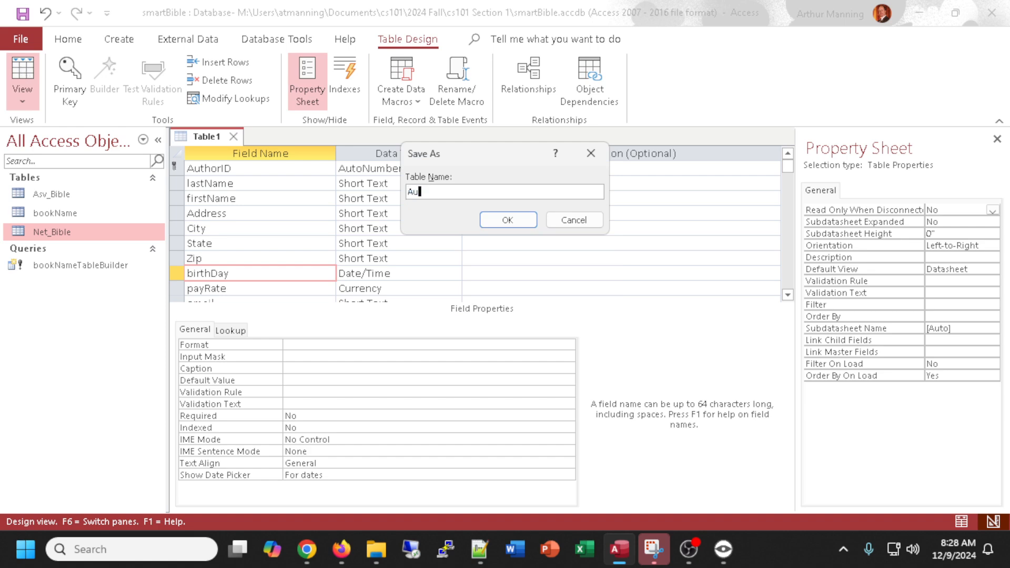
pyautogui.write('thor')
pyautogui.press('Return')
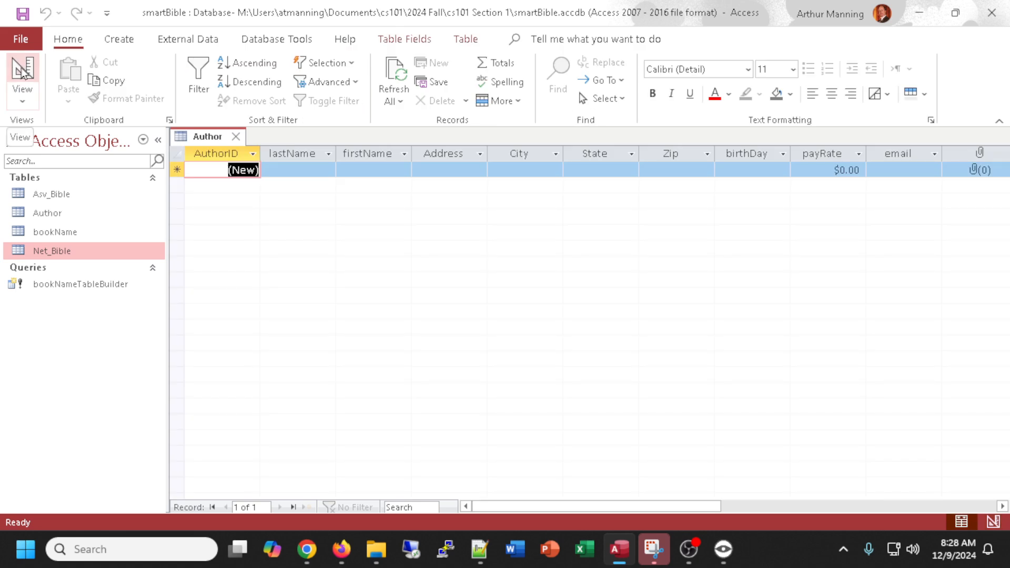
# Enter the first author record's last name, first name, street address and city.
pyautogui.press('Tab')
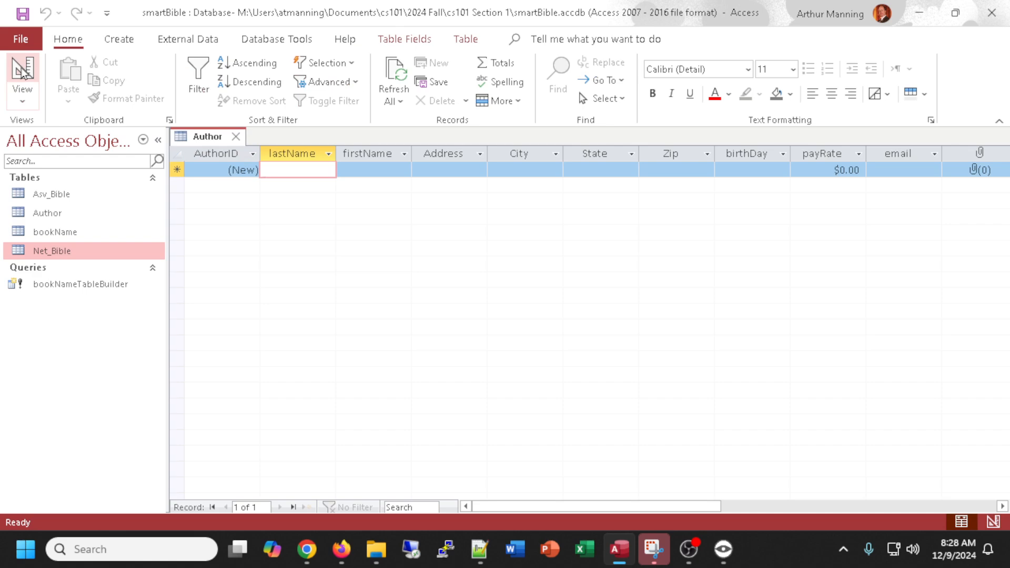
pyautogui.write('Smith')
pyautogui.press('Tab')
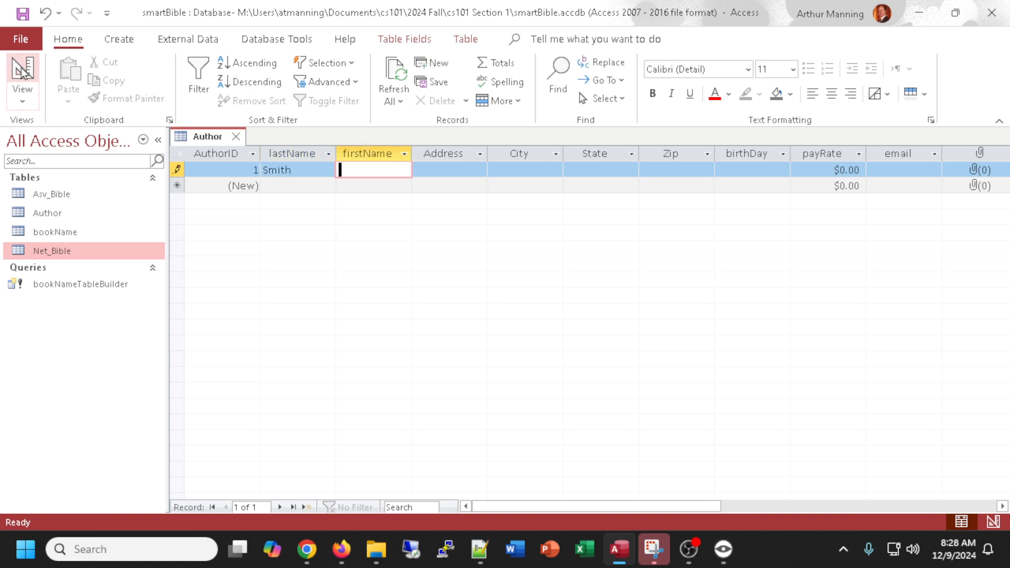
pyautogui.write('Joe')
pyautogui.press('Tab')
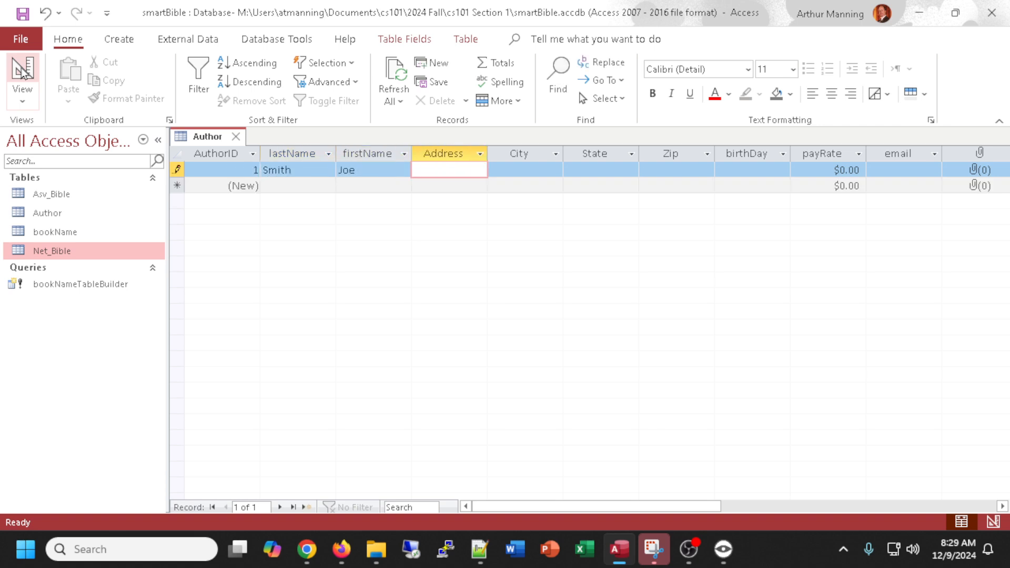
pyautogui.write('123 Asbury')
pyautogui.press('Tab')
pyautogui.write('Dubuque')
pyautogui.press('Tab')
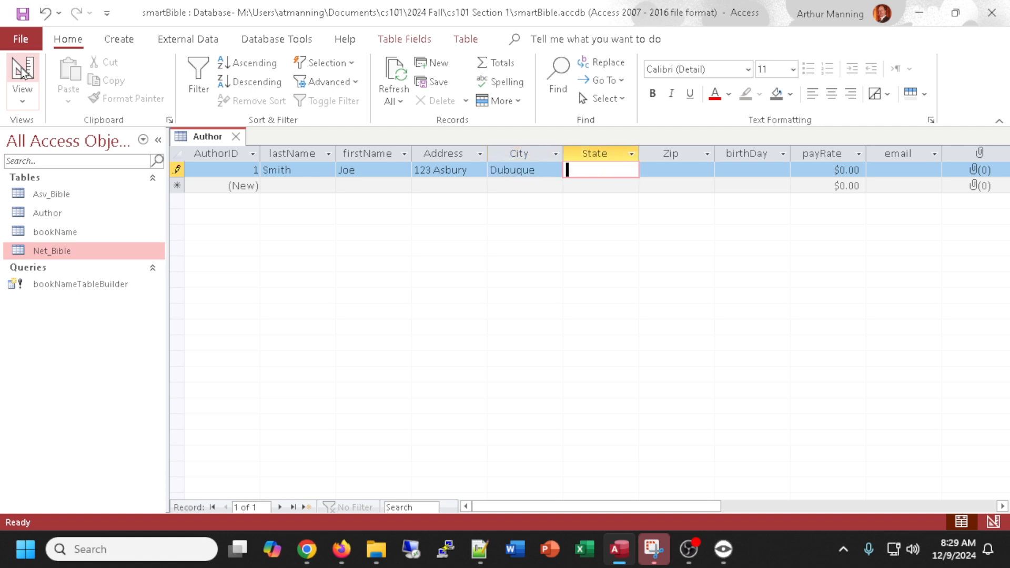
# Set the record's State to IA and payRate to 100, then move to the new record row.
pyautogui.write('IA')
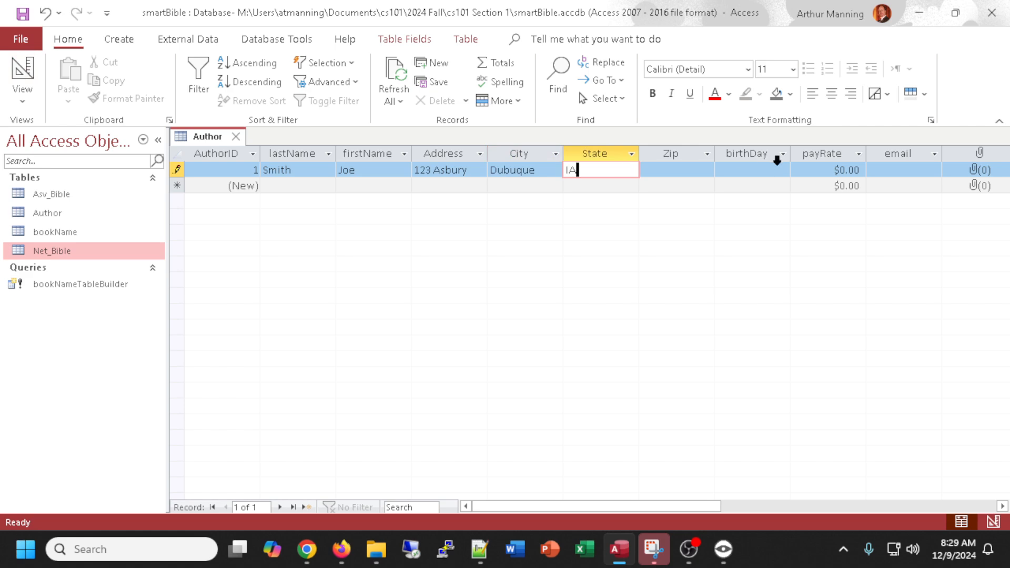
pyautogui.click(840, 169)
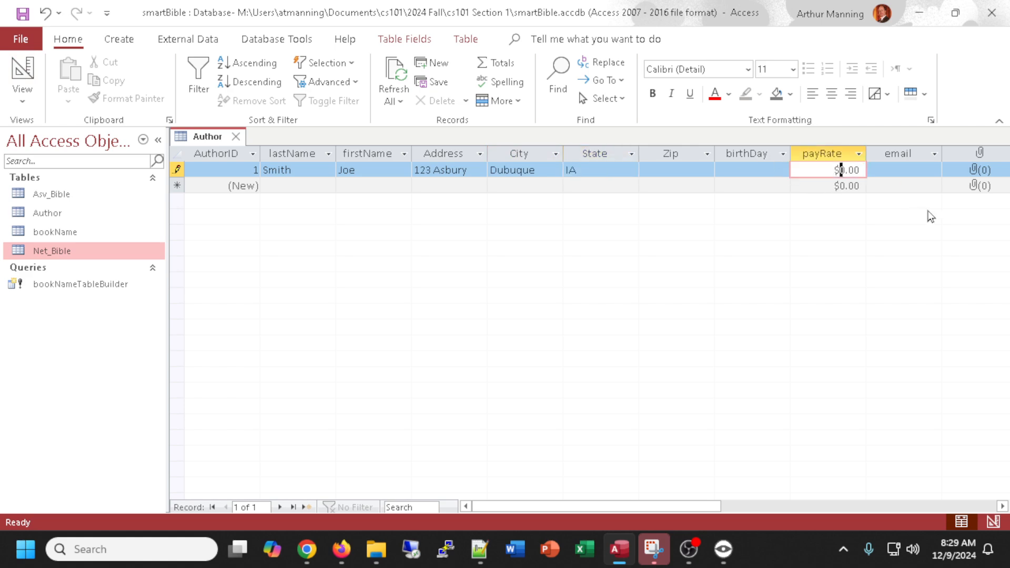
pyautogui.write('10')
pyautogui.click(769, 185)
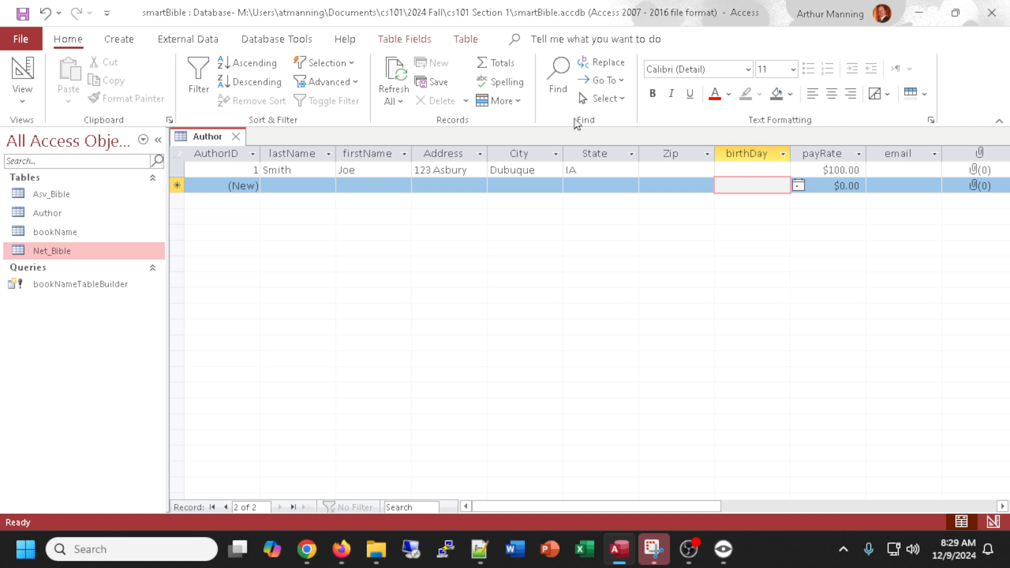
# Return to Design view and set the State field's default value to IA.
pyautogui.click(22, 73)
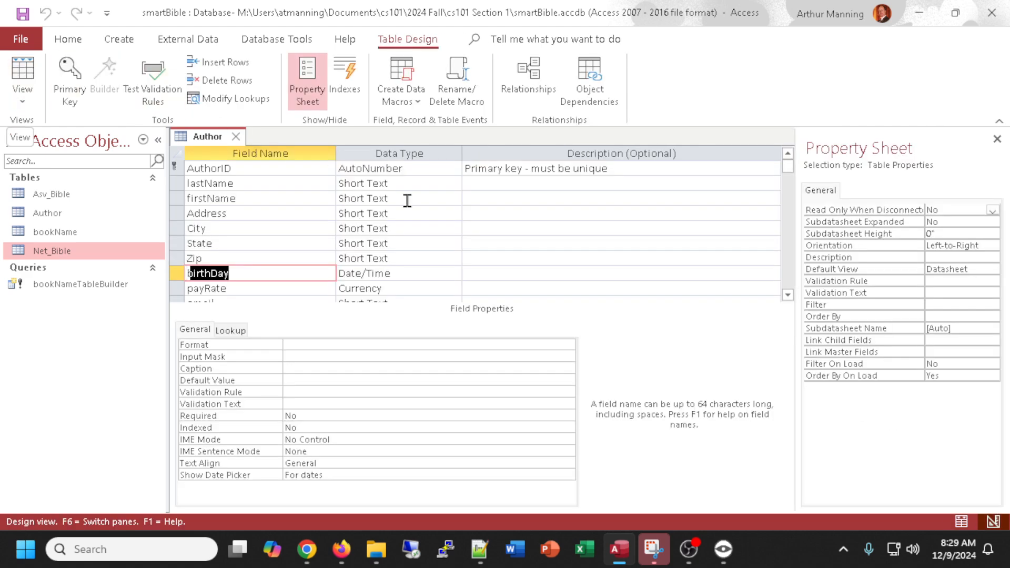
pyautogui.click(493, 244)
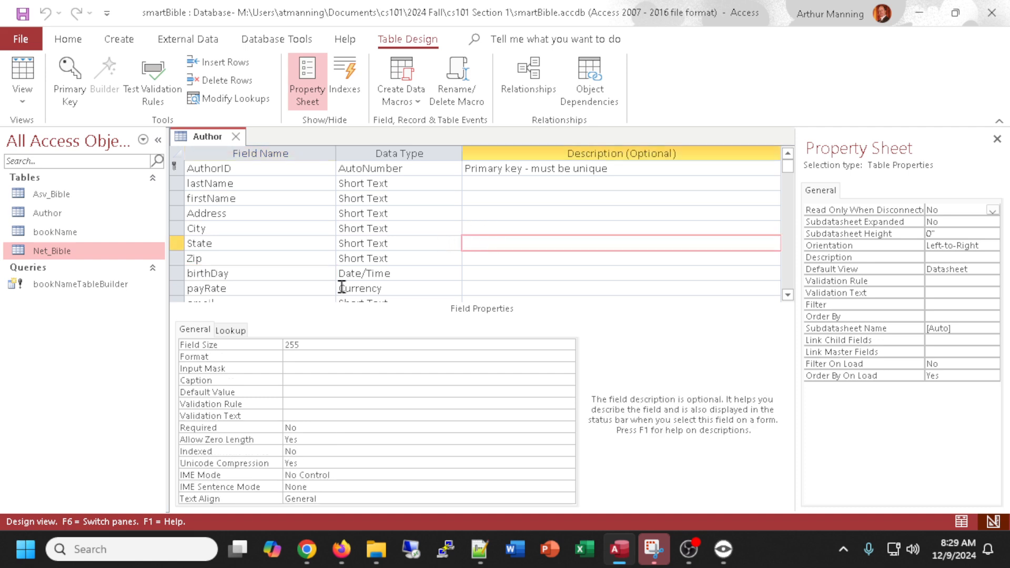
pyautogui.click(197, 243)
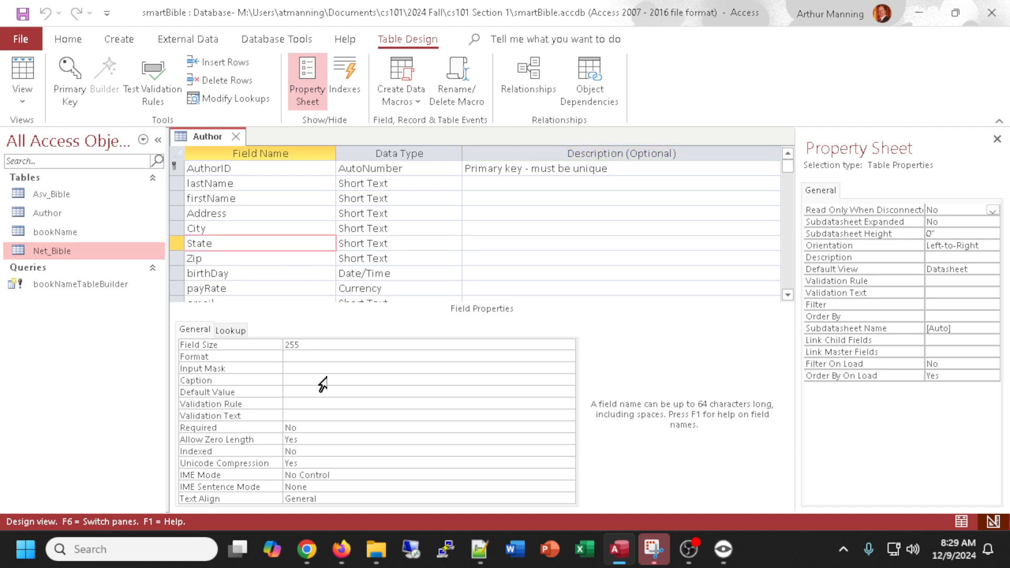
pyautogui.click(288, 391)
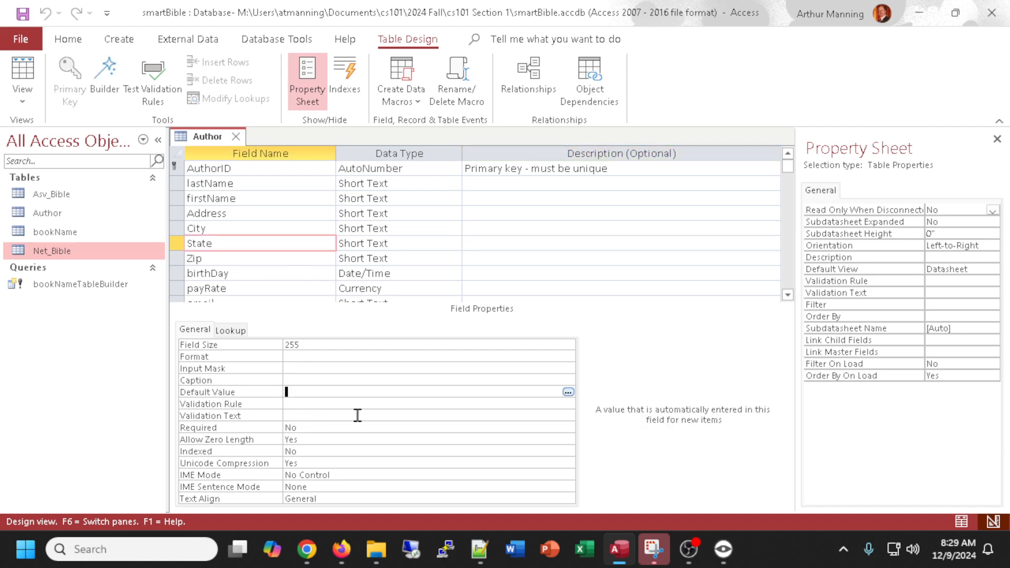
pyautogui.write('IA')
pyautogui.click(306, 549)
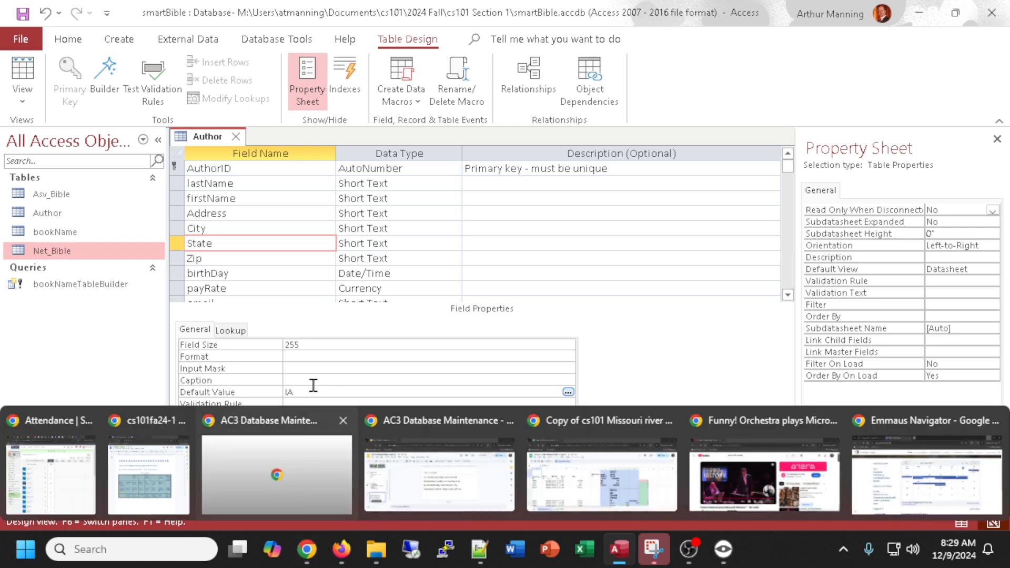
# Set the State field's size to 2.
pyautogui.click(266, 342)
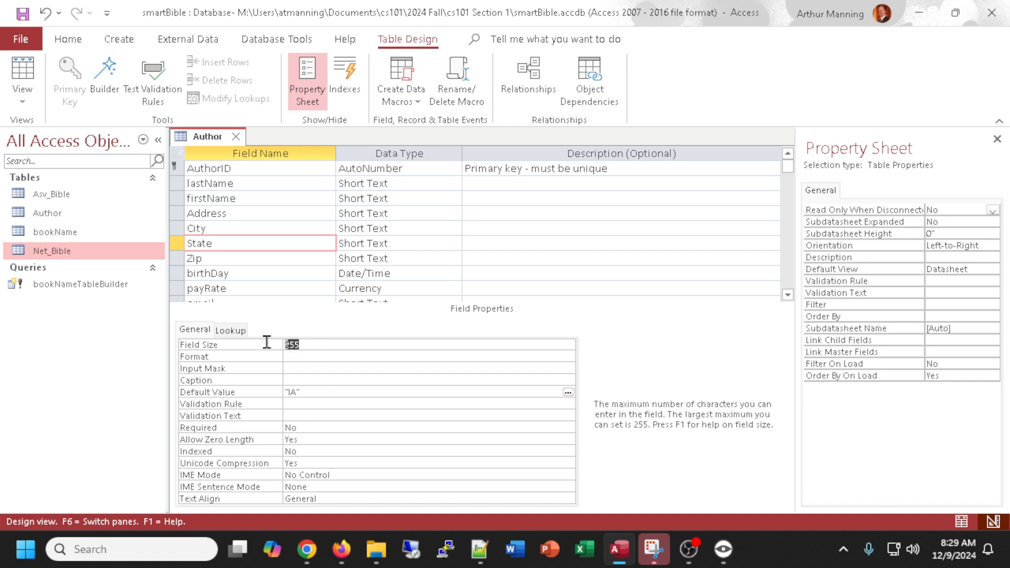
pyautogui.write('2')
pyautogui.click(341, 352)
# Set the Zip field's default value to 52001.
pyautogui.click(254, 256)
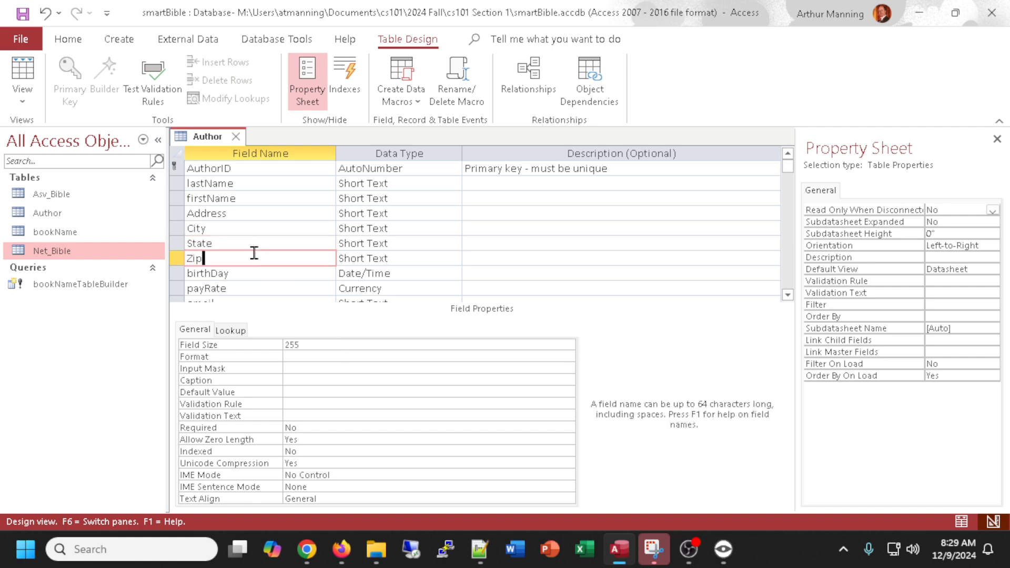
pyautogui.click(293, 390)
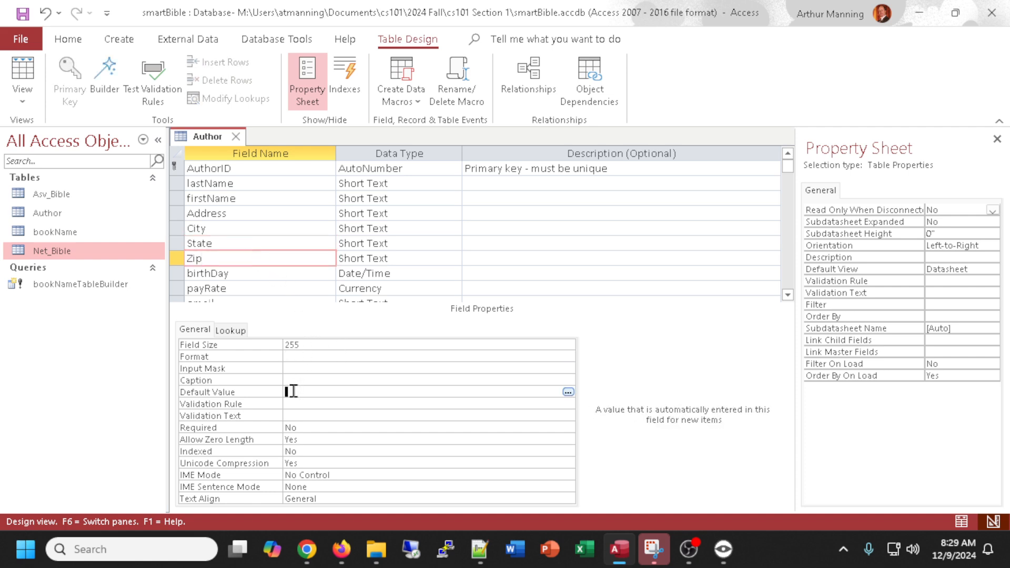
pyautogui.write('52001')
# Set the payRate field's default value to 100.
pyautogui.click(367, 288)
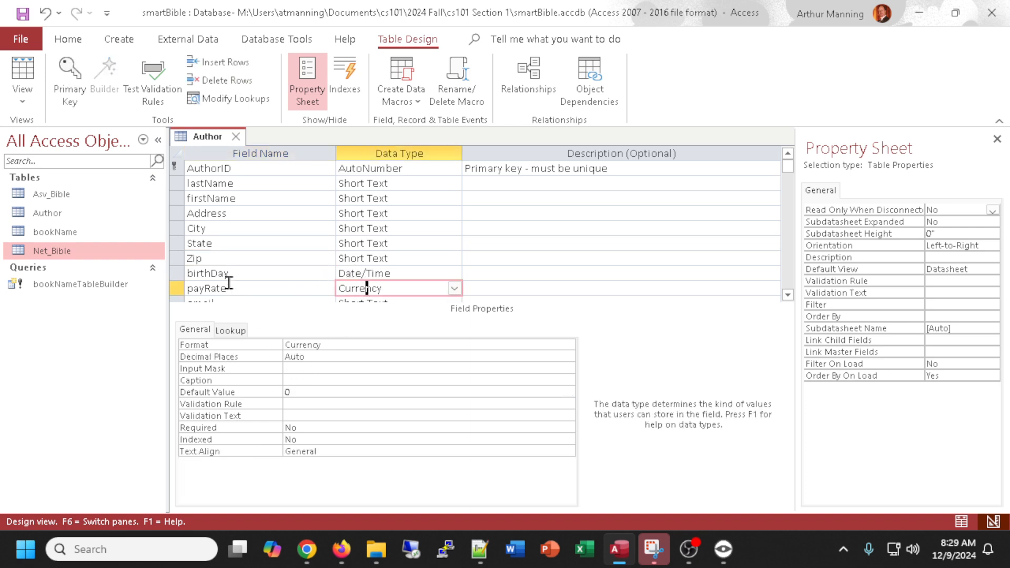
pyautogui.click(175, 289)
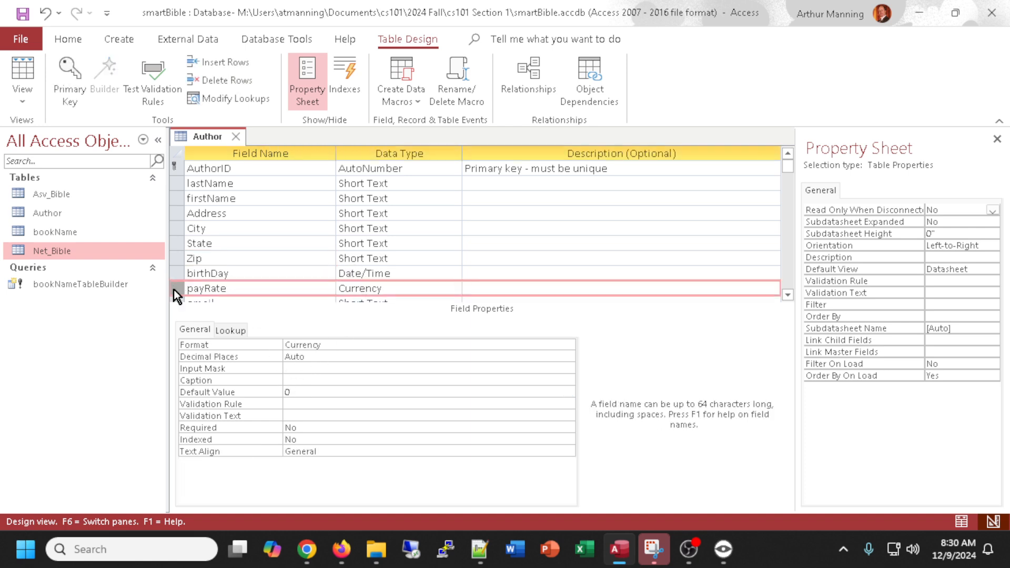
pyautogui.click(305, 393)
pyautogui.write('100')
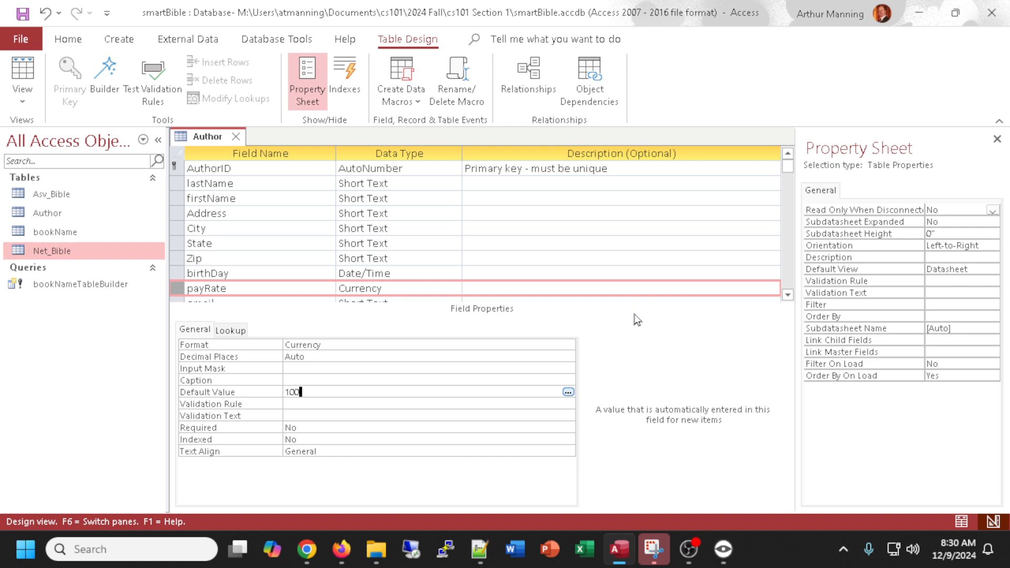
# Save the design changes, accepting the possible data loss warning, and switch to Datasheet view.
pyautogui.click(448, 243)
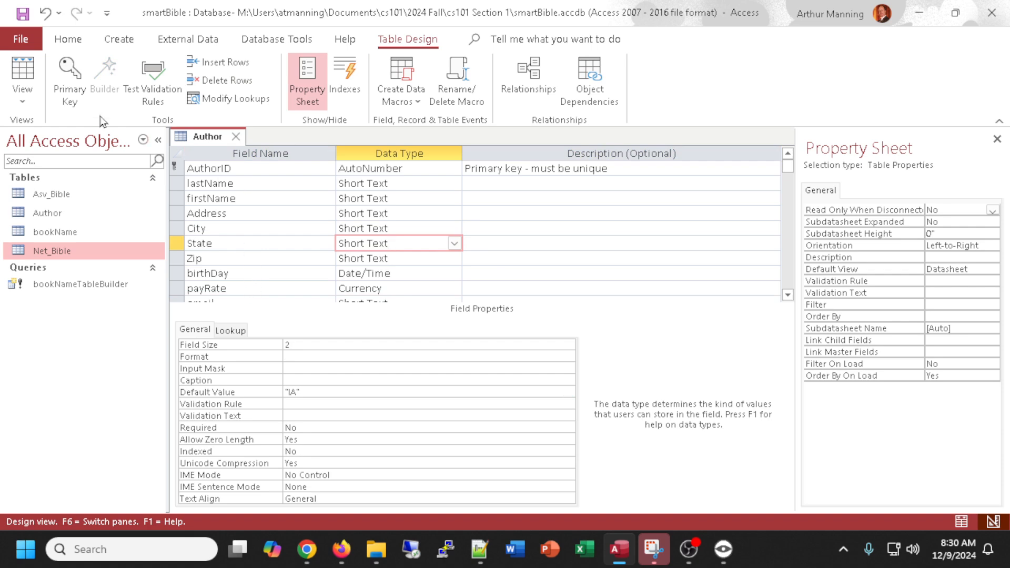
pyautogui.click(24, 76)
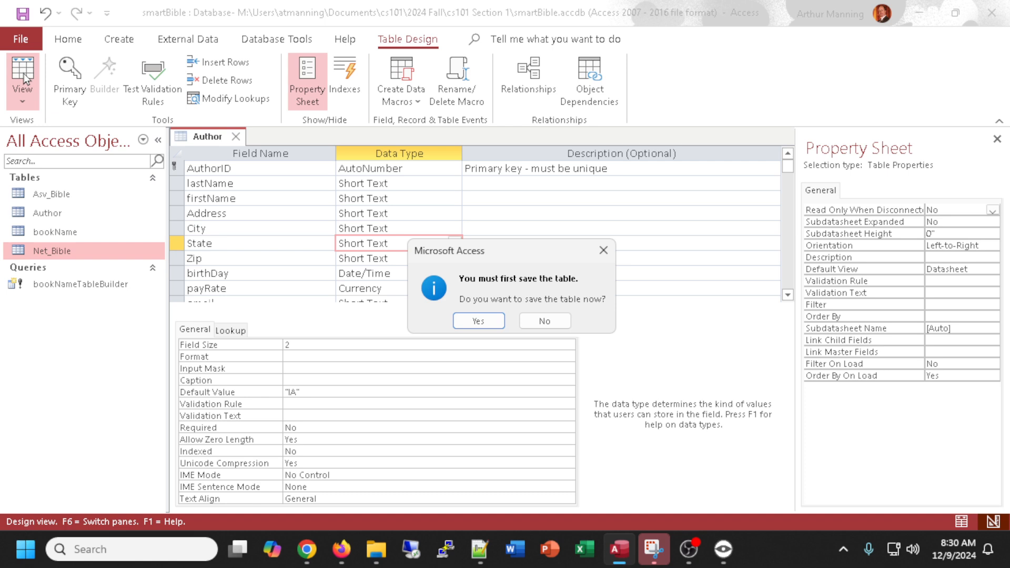
pyautogui.click(479, 320)
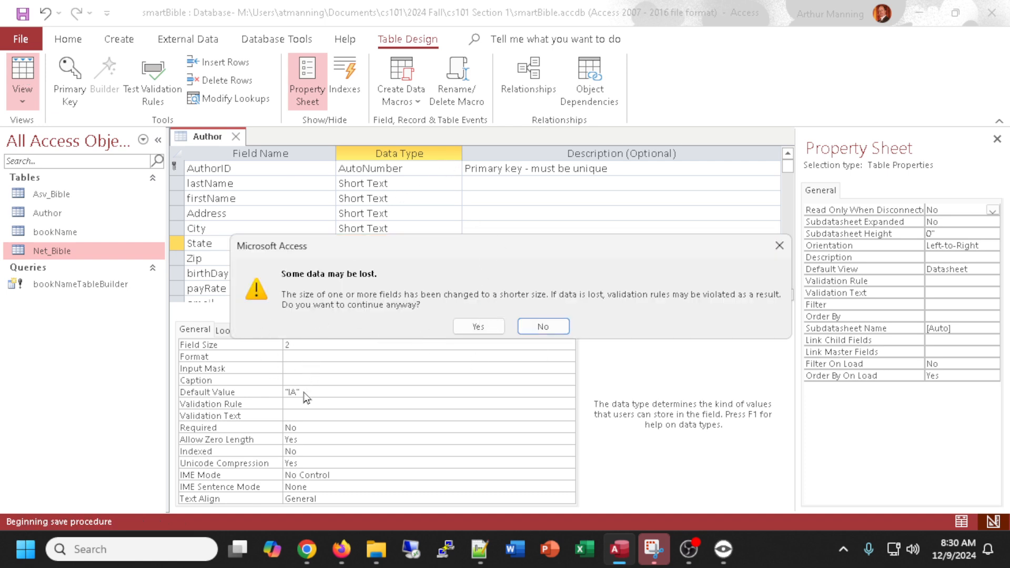
pyautogui.click(466, 324)
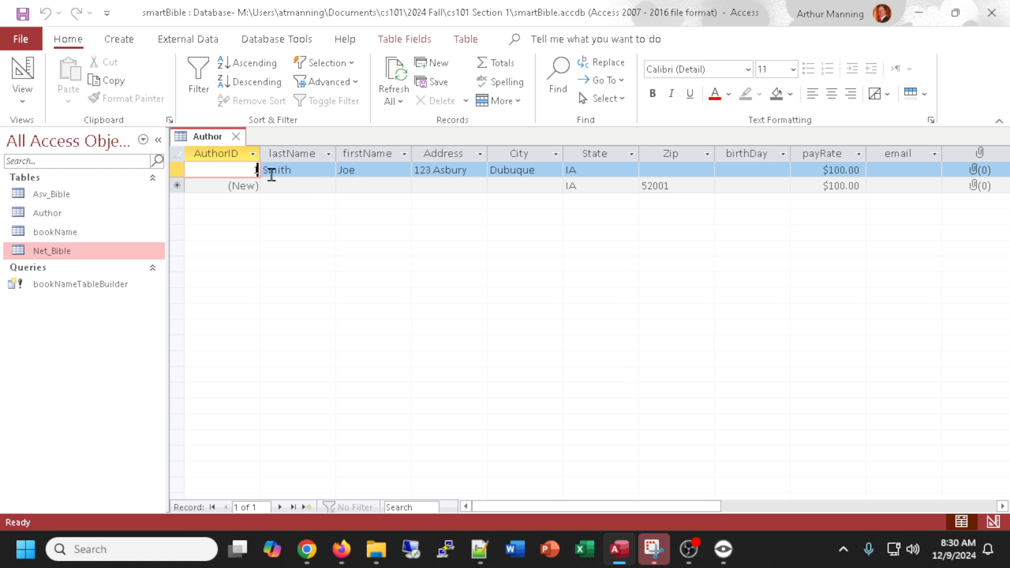
# Enter 11/18/1961 as the first author's birthDay.
pyautogui.click(775, 172)
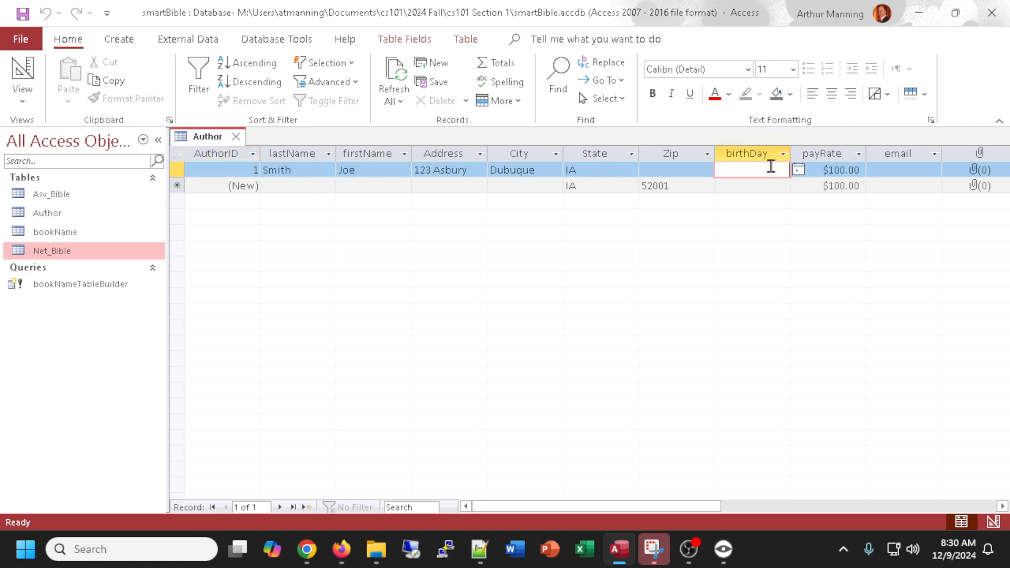
pyautogui.click(798, 170)
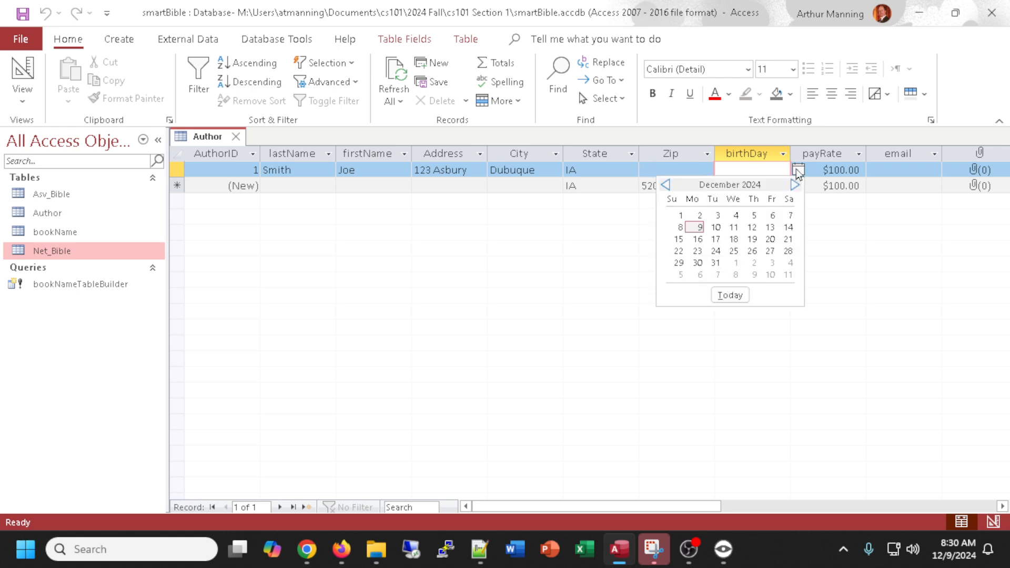
pyautogui.click(762, 166)
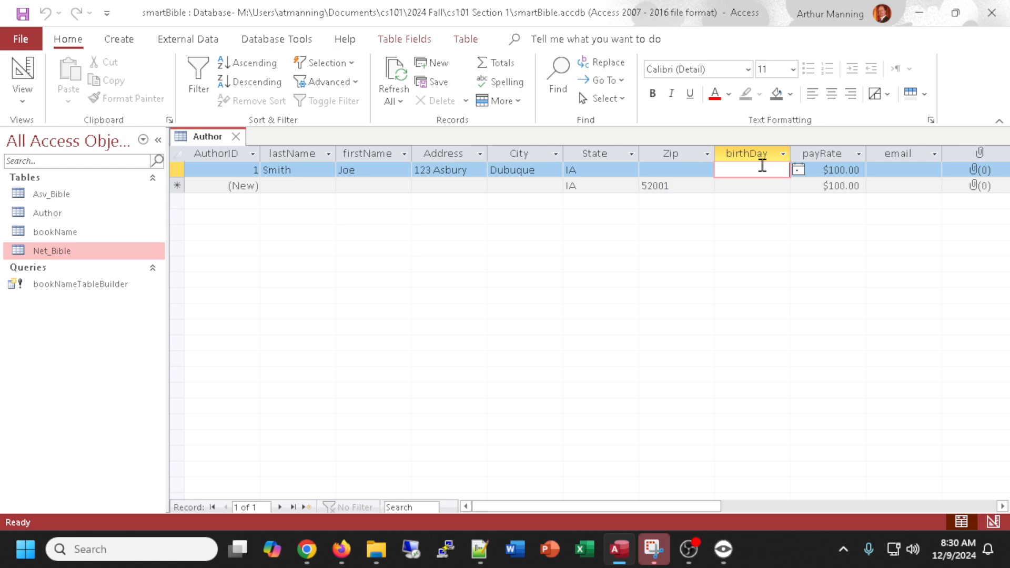
pyautogui.write('11/18/1961')
pyautogui.press('Tab')
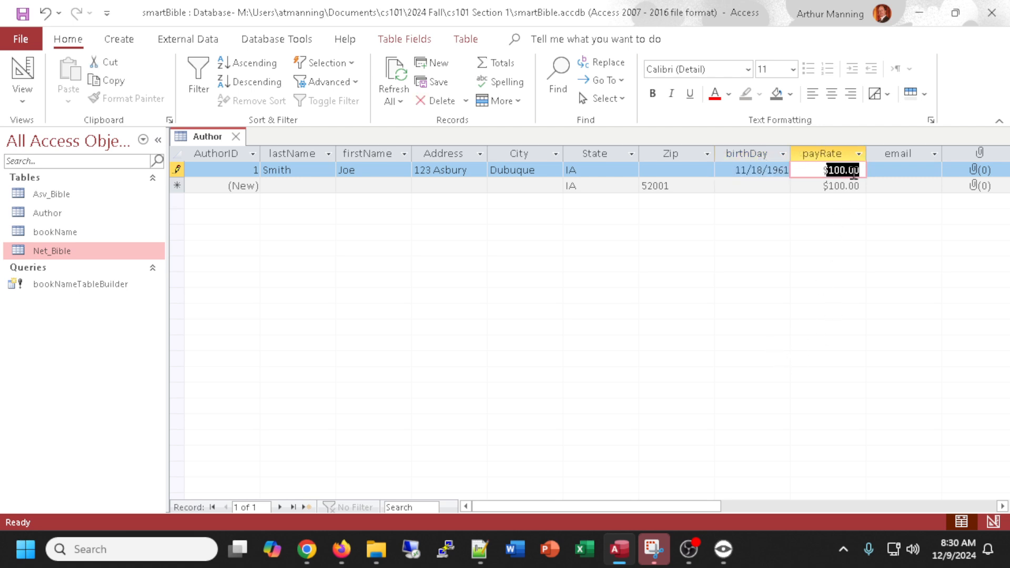
# Enter the author's e-mail address in the email field.
pyautogui.click(896, 175)
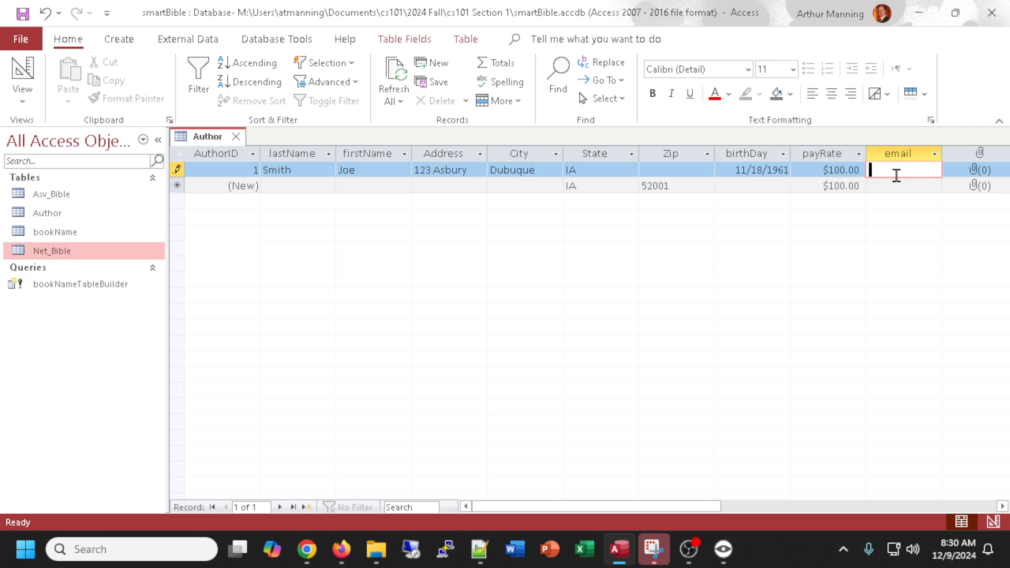
# Autofit the email column width and close the Author table, saving the layout changes.
pyautogui.doubleClick(945, 155)
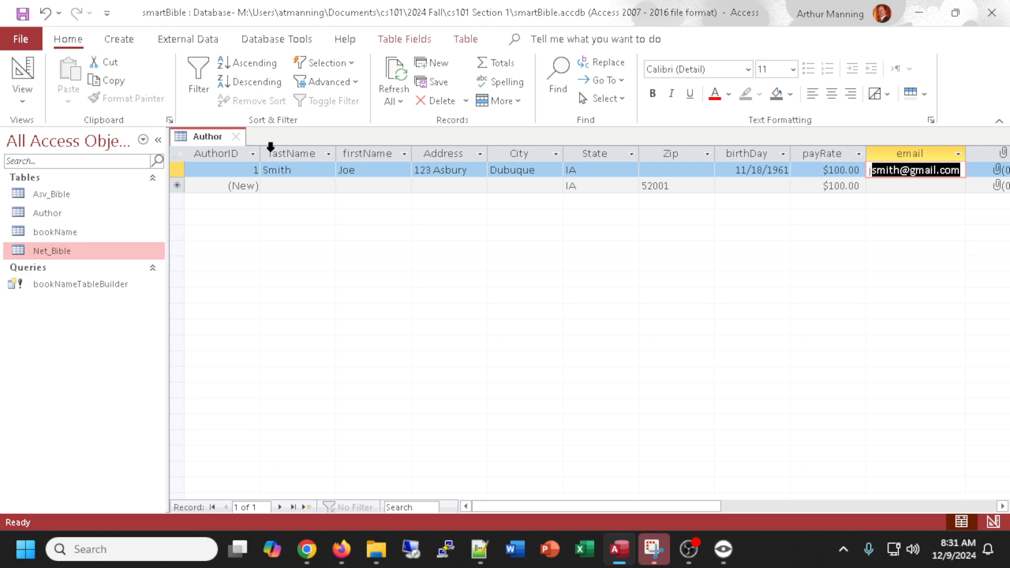
pyautogui.click(236, 136)
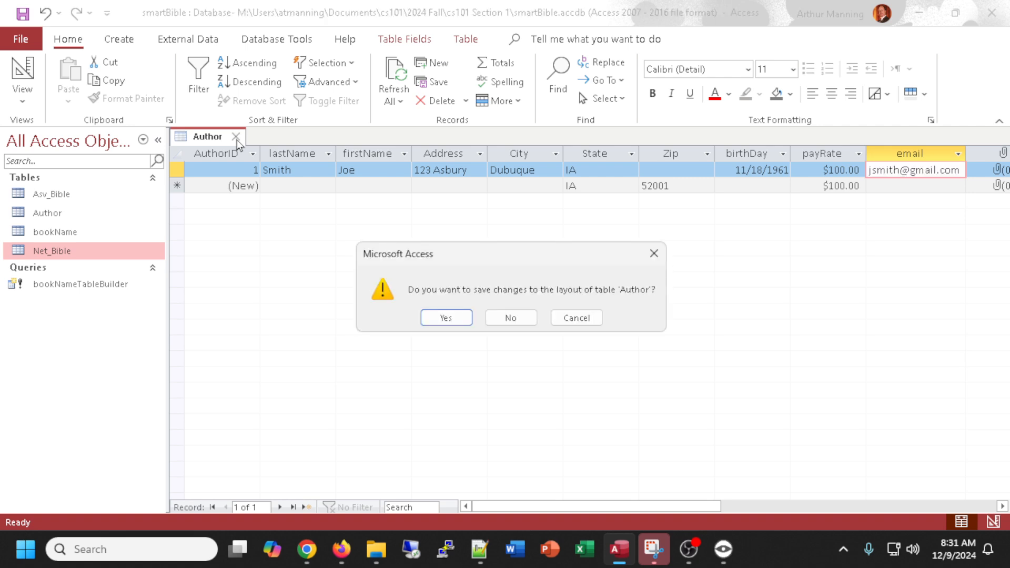
pyautogui.click(457, 320)
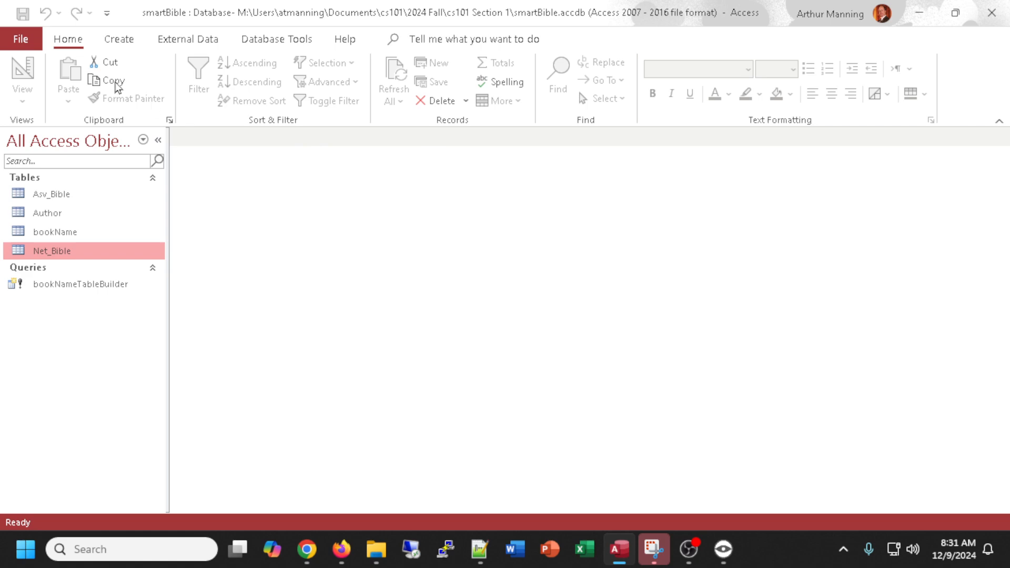
# Create a new table in Design view with a bookID field set to AutoNumber as the primary key.
pyautogui.click(110, 41)
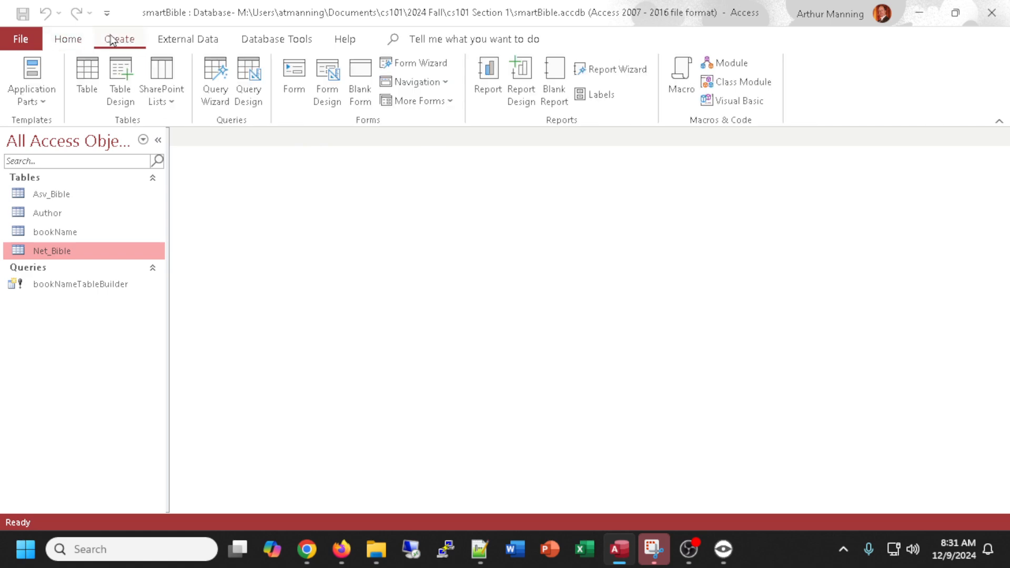
pyautogui.click(123, 70)
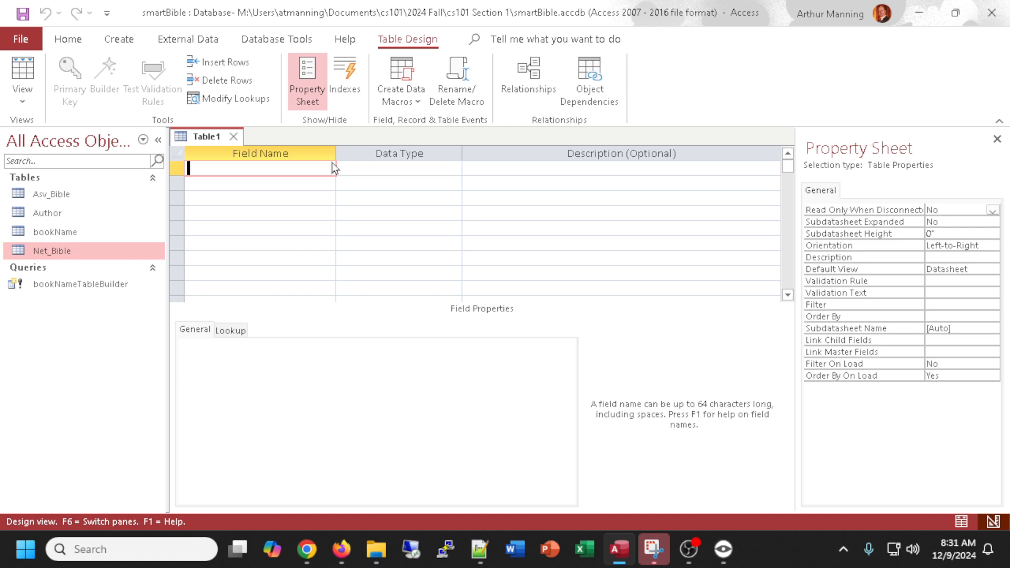
pyautogui.write('bookID')
pyautogui.click(175, 170)
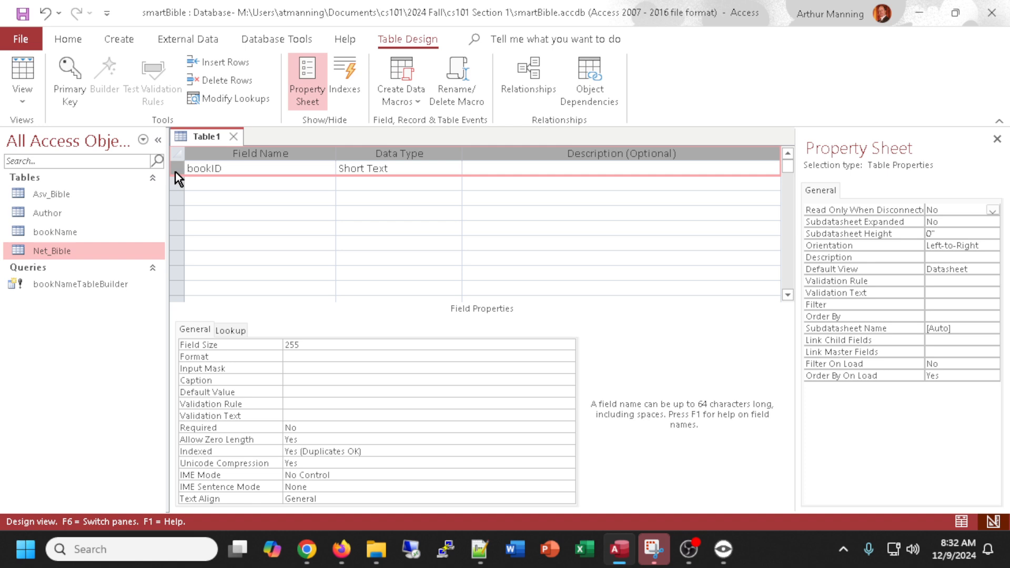
pyautogui.click(454, 169)
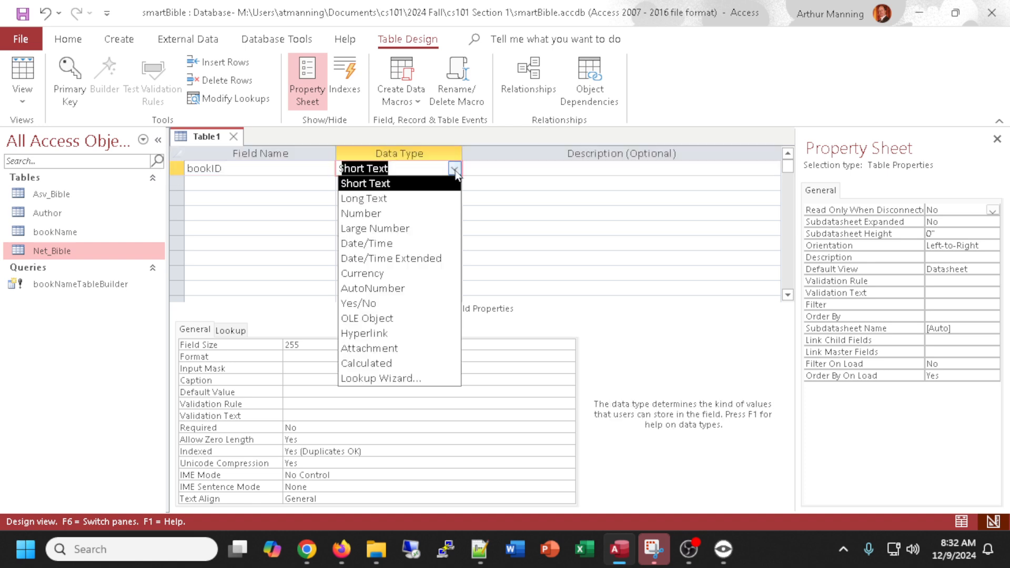
pyautogui.click(368, 288)
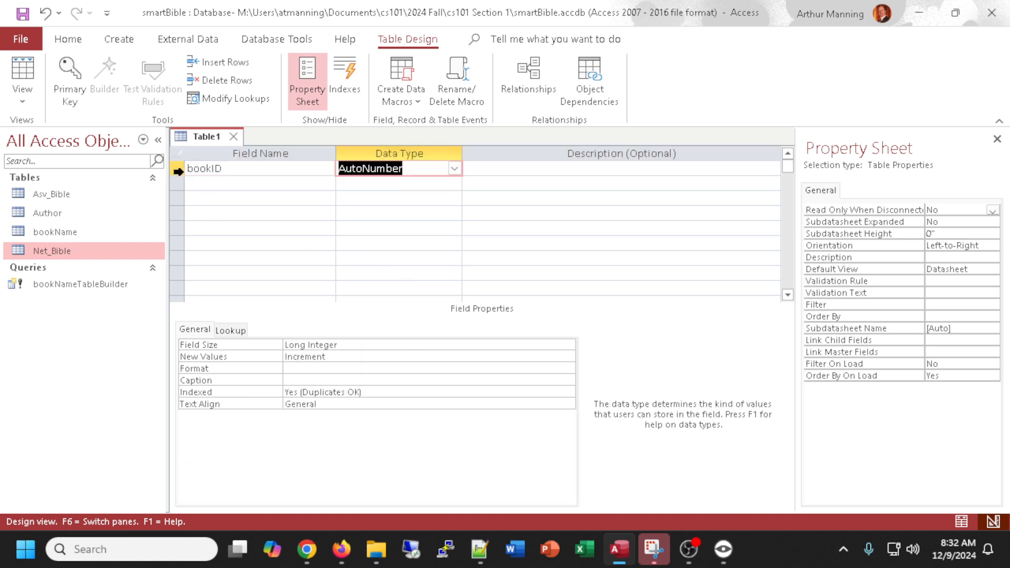
pyautogui.click(74, 84)
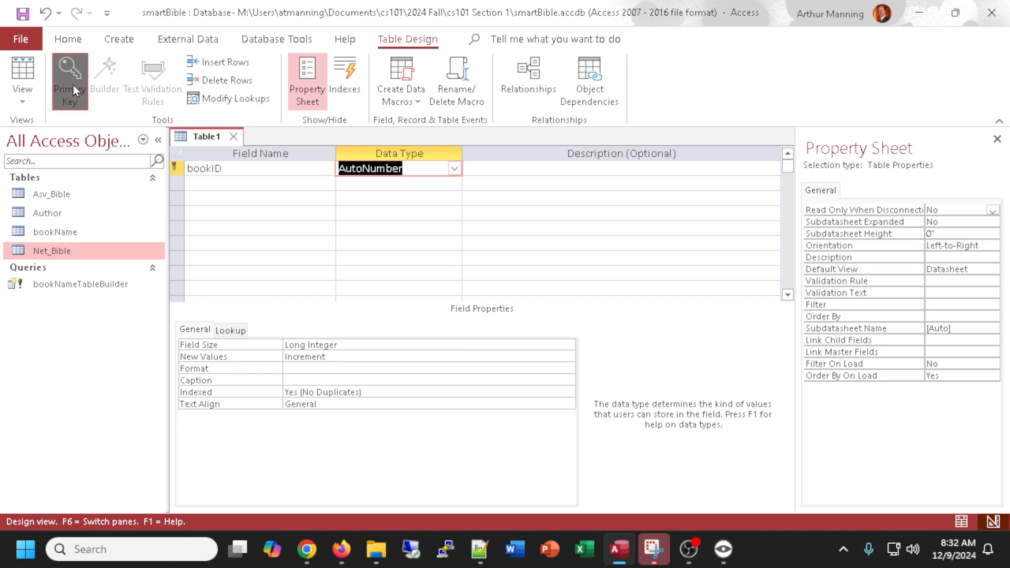
# Add a bookTitle field with the Short Text data type.
pyautogui.click(248, 182)
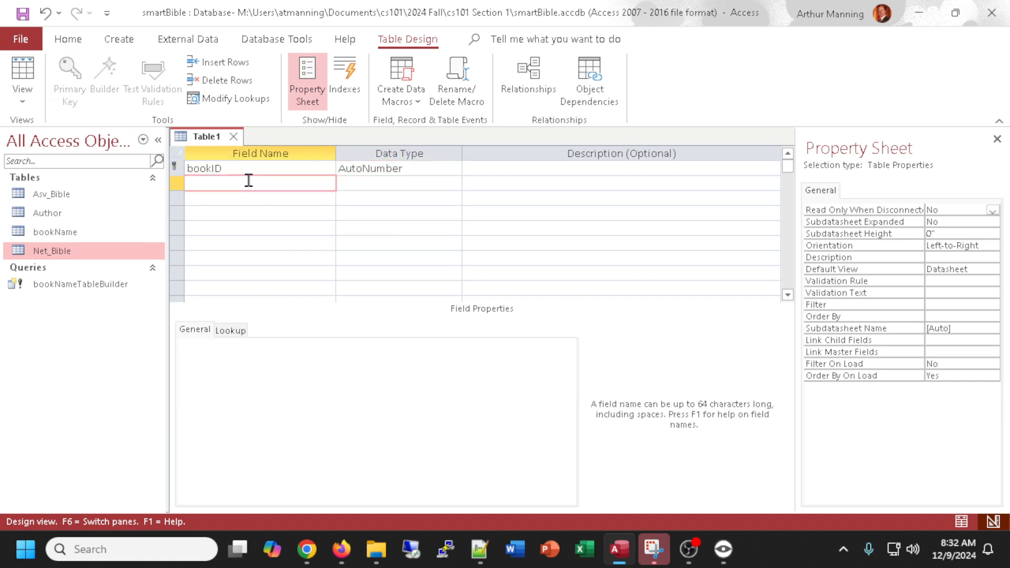
pyautogui.write('T')
pyautogui.write('boo')
pyautogui.write('kTitle')
pyautogui.press('Tab')
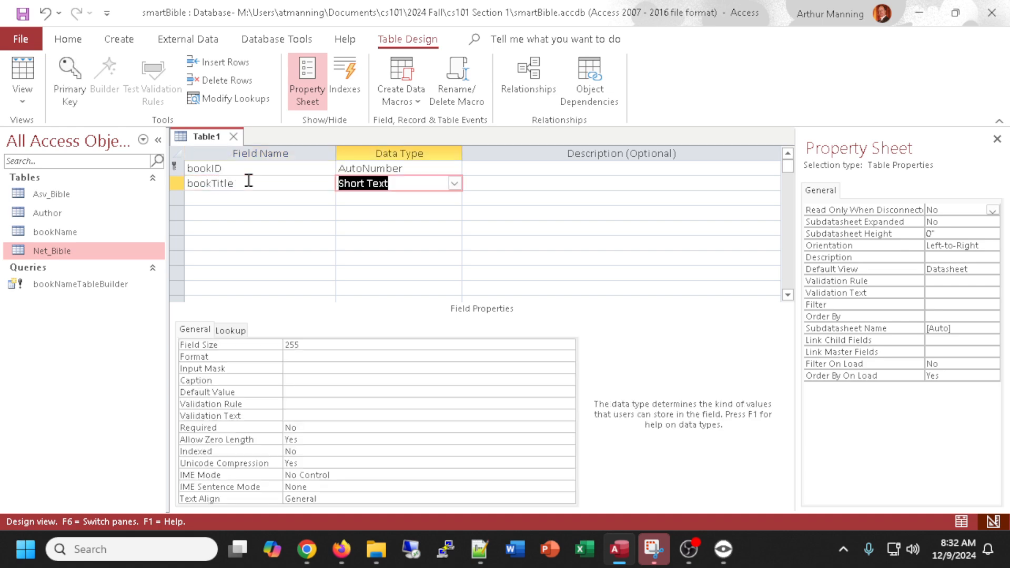
pyautogui.press('Tab')
pyautogui.press('Tab')
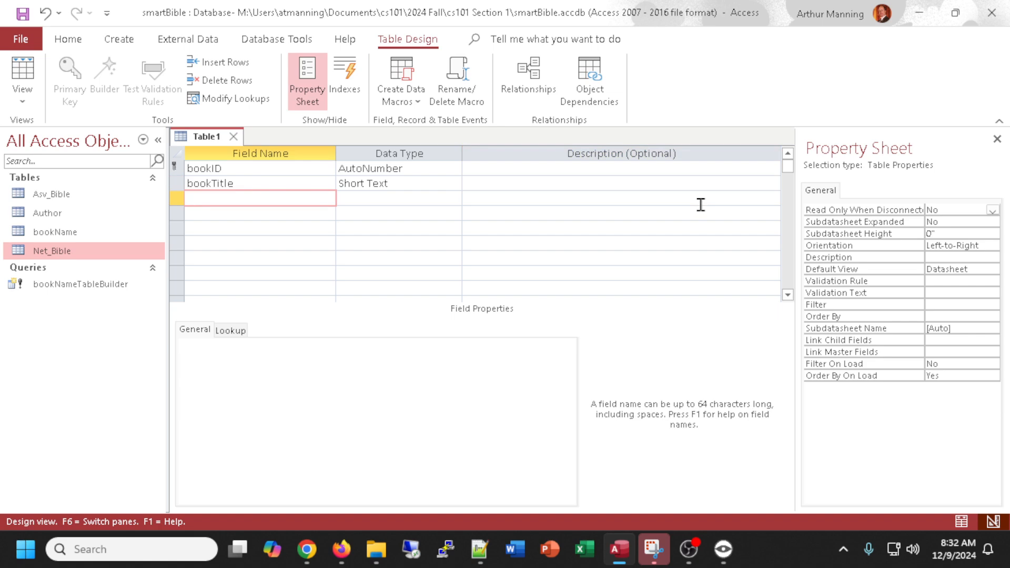
# Add a bookSynopsis field with the Long Text data type.
pyautogui.write('bookSynpopsis')
pyautogui.press('Tab')
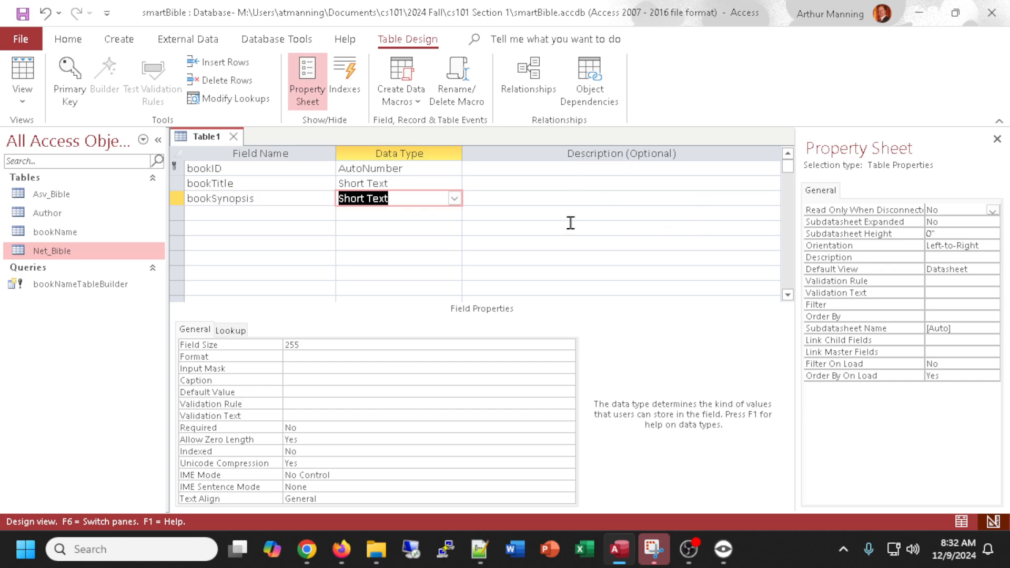
pyautogui.click(454, 199)
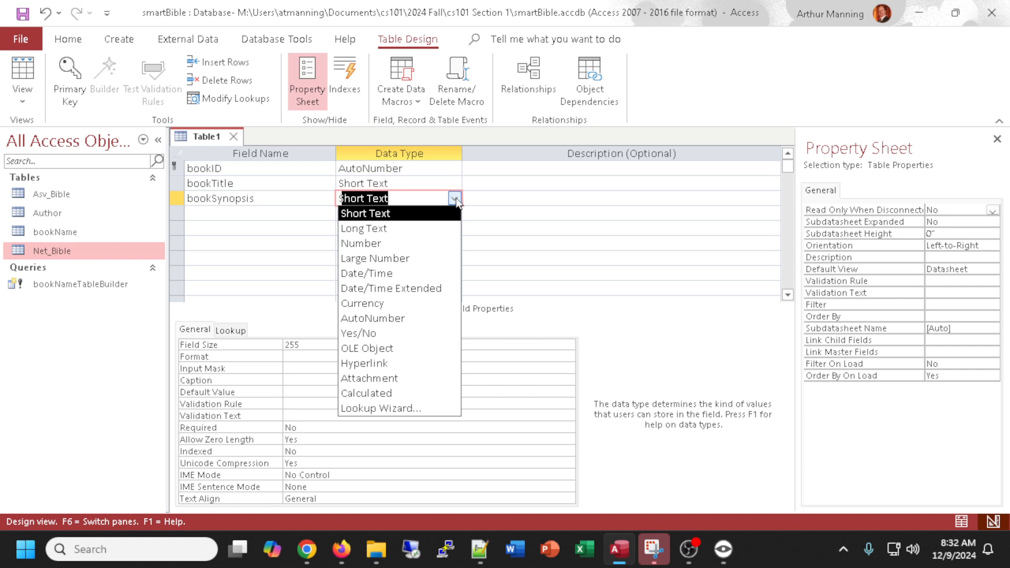
pyautogui.click(402, 232)
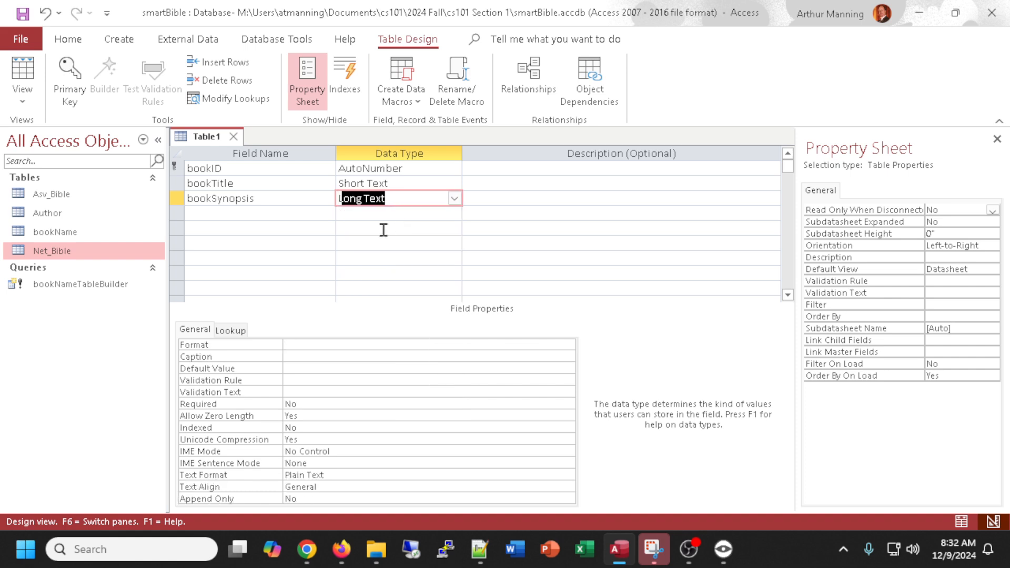
# Add a datePublished field with the Date/Time data type.
pyautogui.click(216, 216)
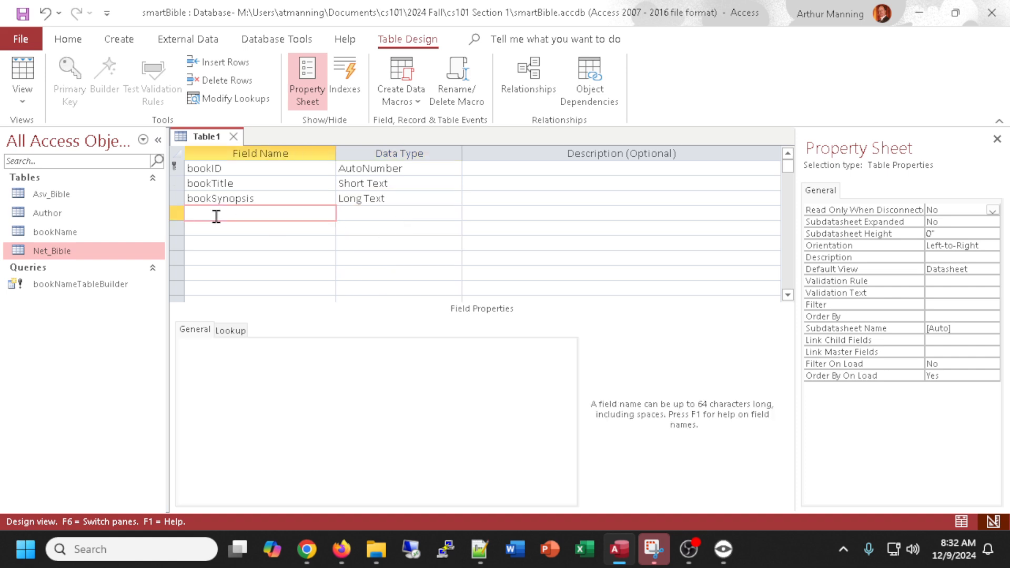
pyautogui.write('datePubl')
pyautogui.press('BackSpace')
pyautogui.press('BackSpace')
pyautogui.write('blishe')
pyautogui.press('Tab')
pyautogui.write('d')
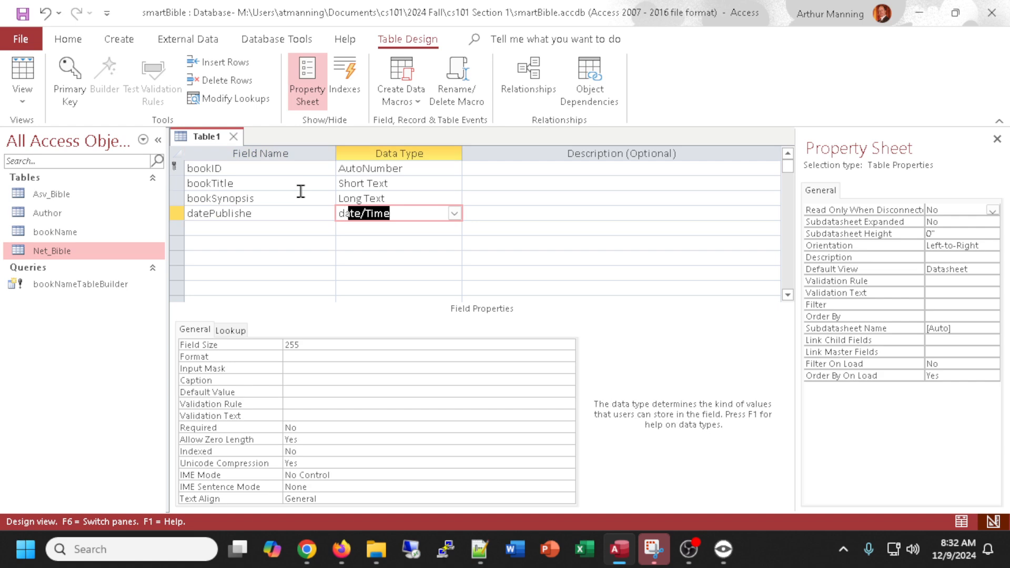
pyautogui.press('Tab')
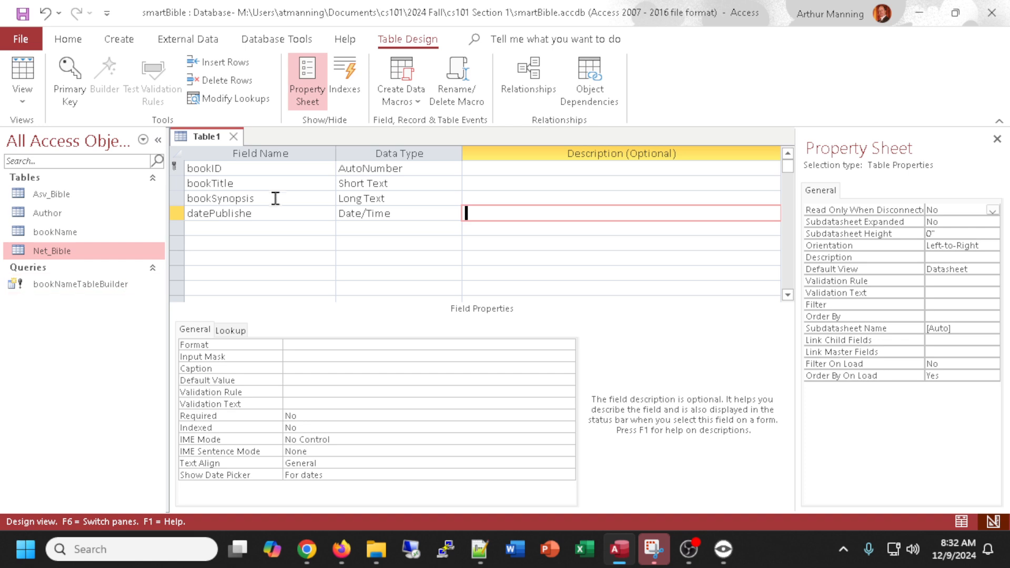
pyautogui.click(280, 215)
pyautogui.write('d')
pyautogui.click(220, 230)
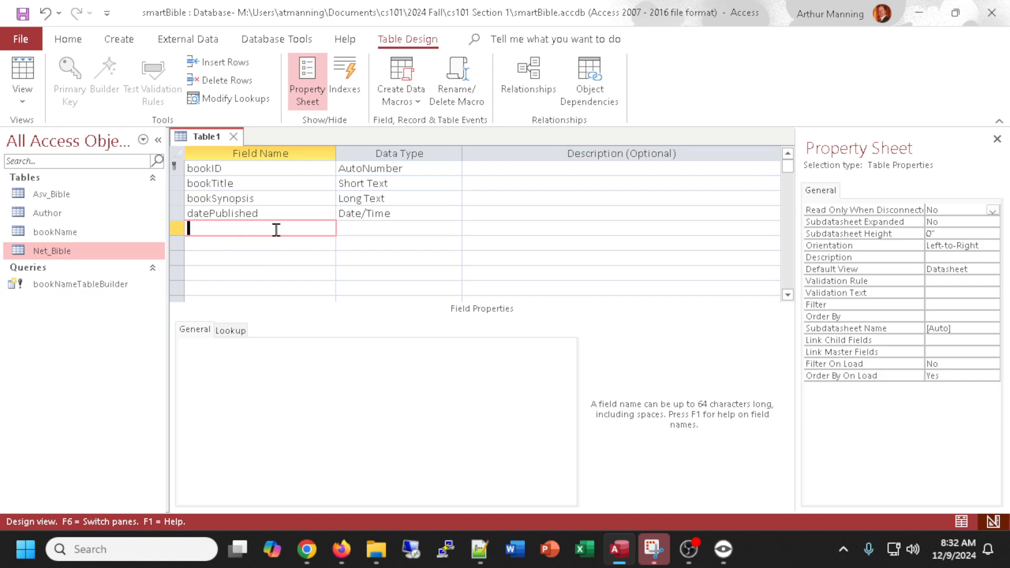
# Add publisher and publisherLocation fields, both with the Short Text data type.
pyautogui.write('publisher')
pyautogui.press('Tab')
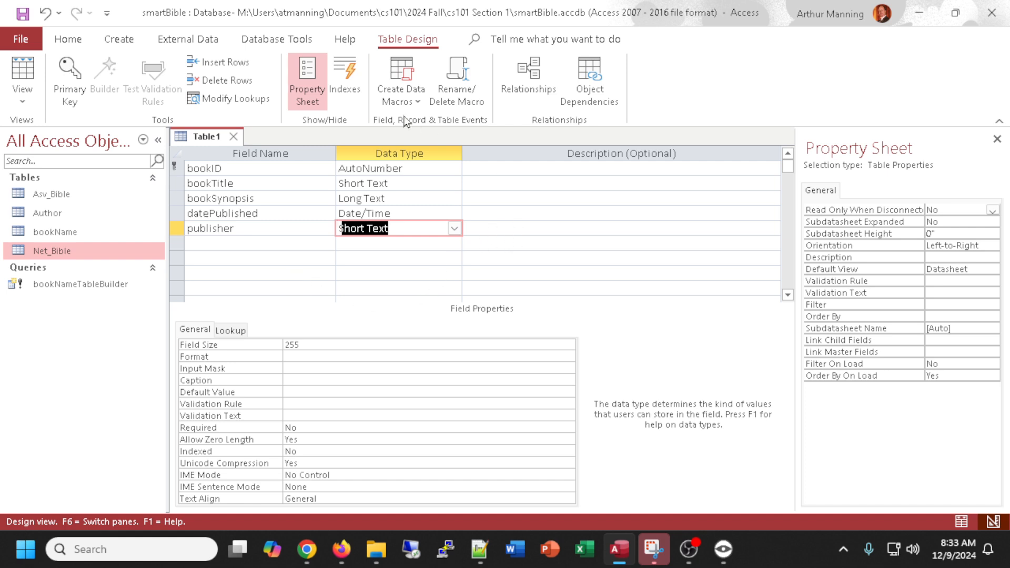
pyautogui.click(239, 242)
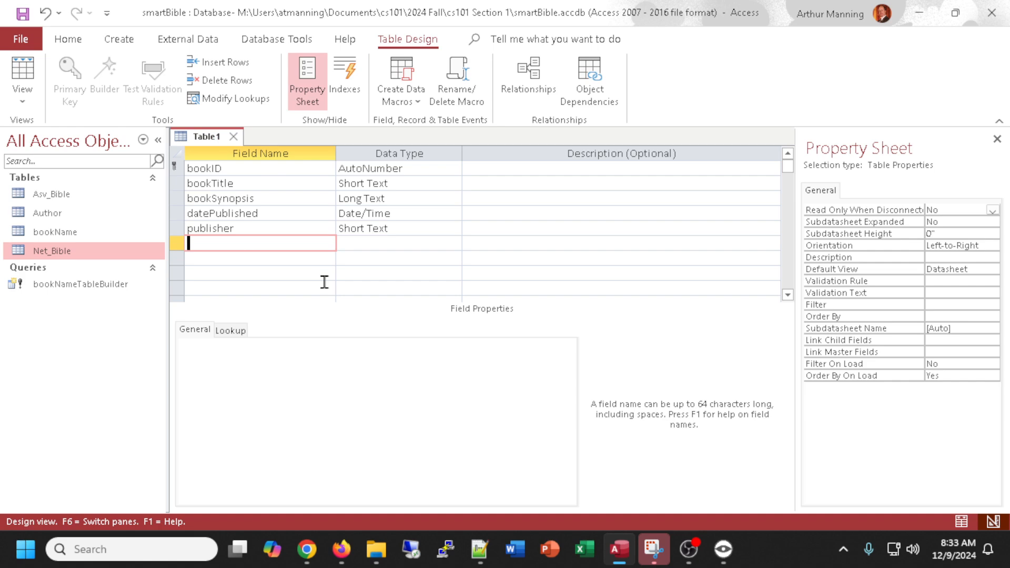
pyautogui.write('publisherLocation')
pyautogui.press('Tab')
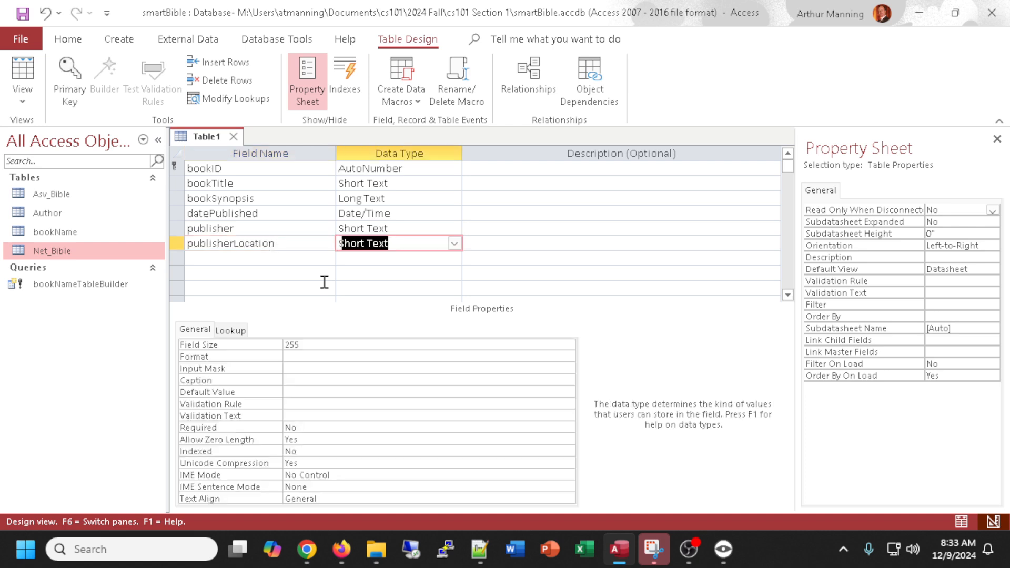
pyautogui.click(212, 257)
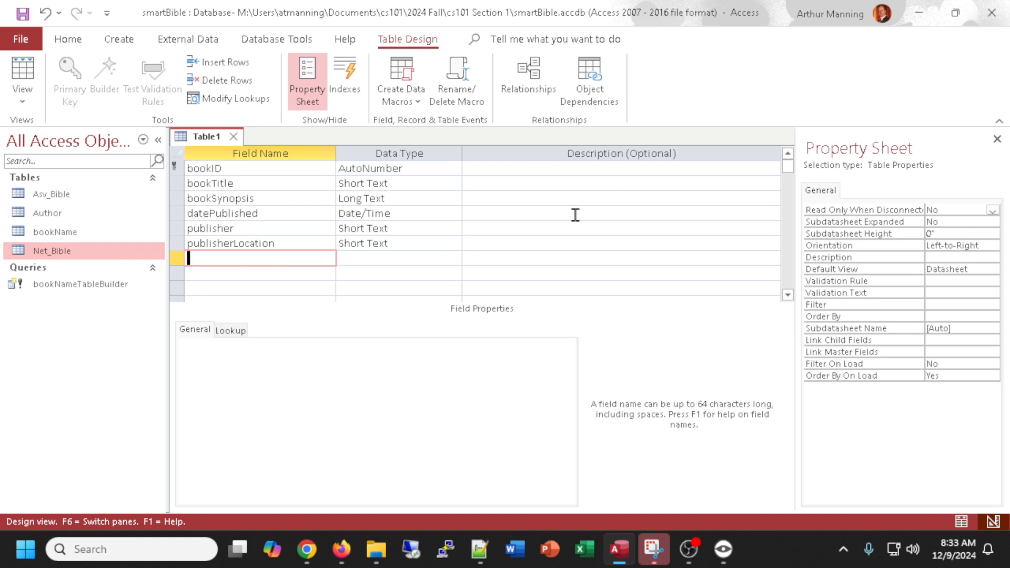
# Add a basePrice field with the Currency data type.
pyautogui.write('basePrice')
pyautogui.press('Tab')
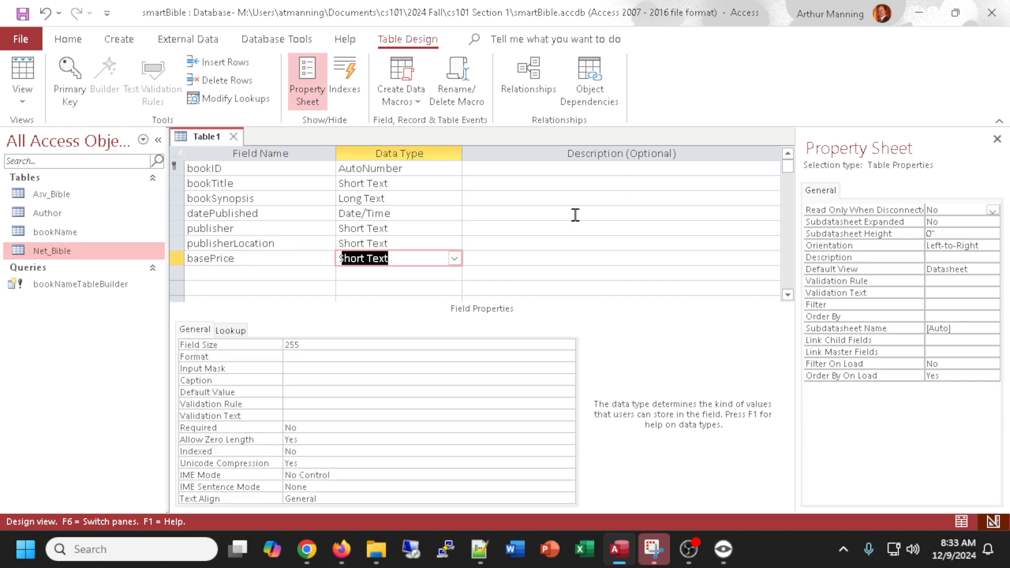
pyautogui.click(455, 259)
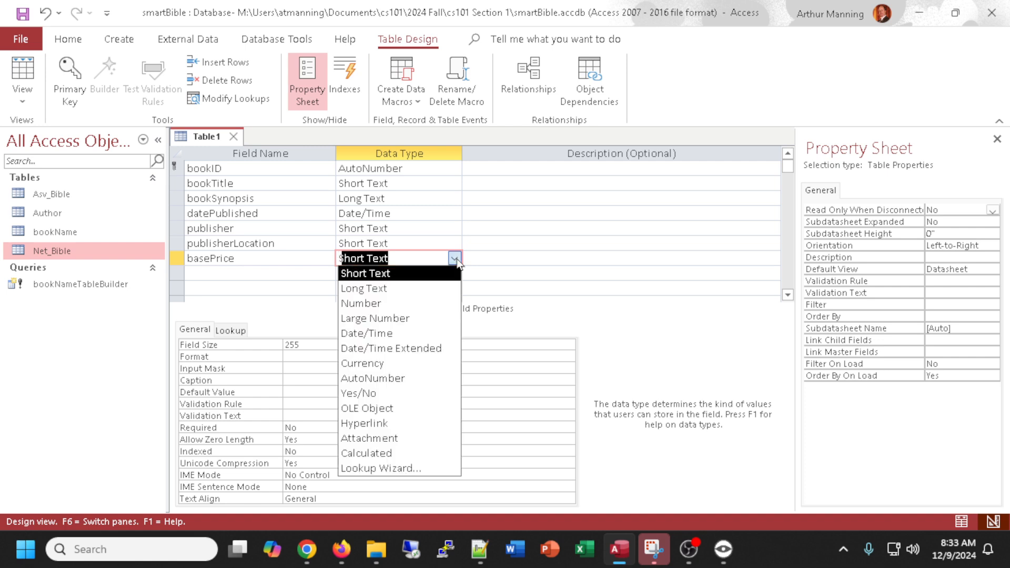
pyautogui.click(375, 366)
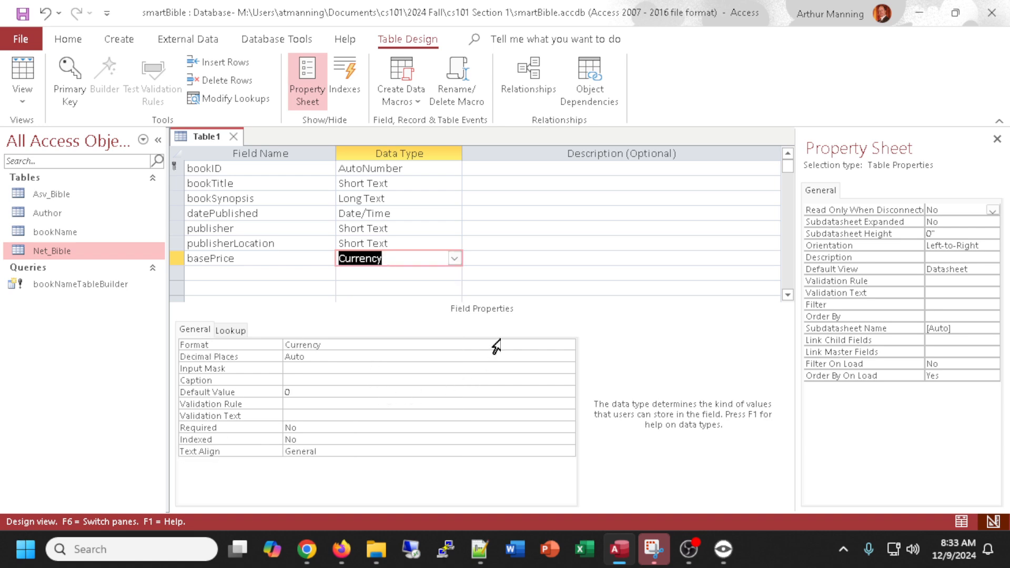
pyautogui.click(229, 273)
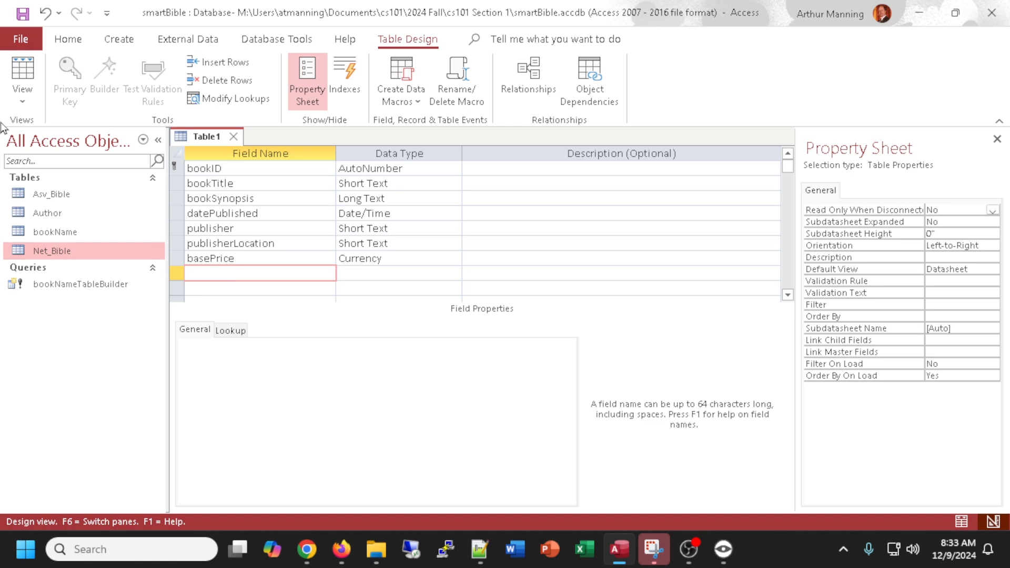
# Add a samplePages field with the Attachment data type.
pyautogui.write('samplePages')
pyautogui.press('Tab')
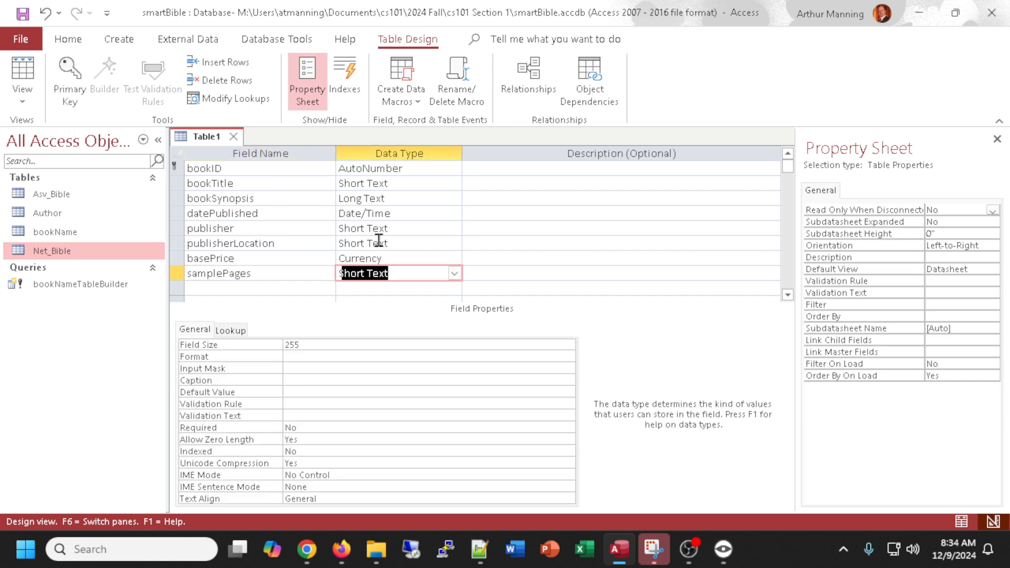
pyautogui.click(454, 273)
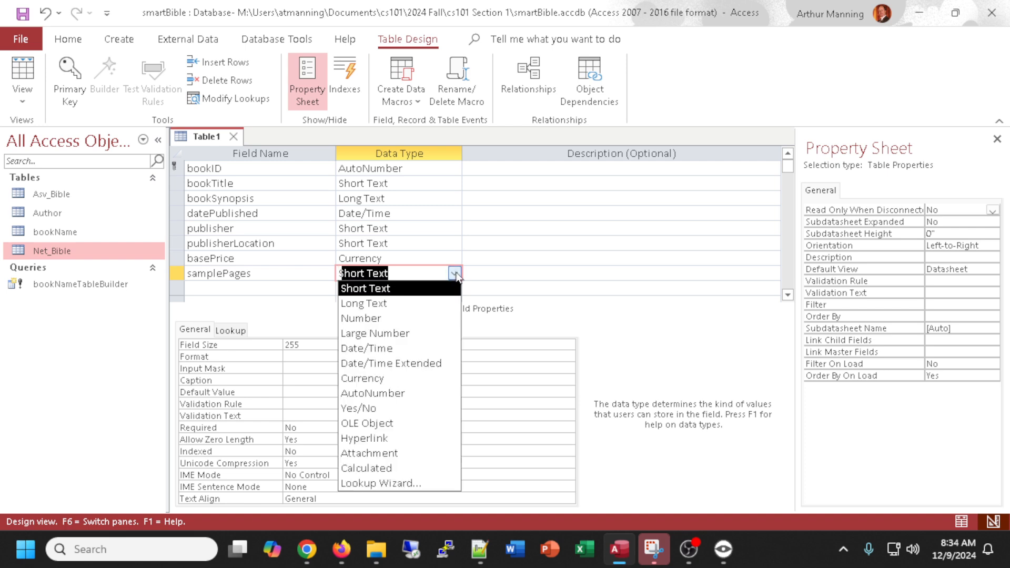
pyautogui.click(369, 453)
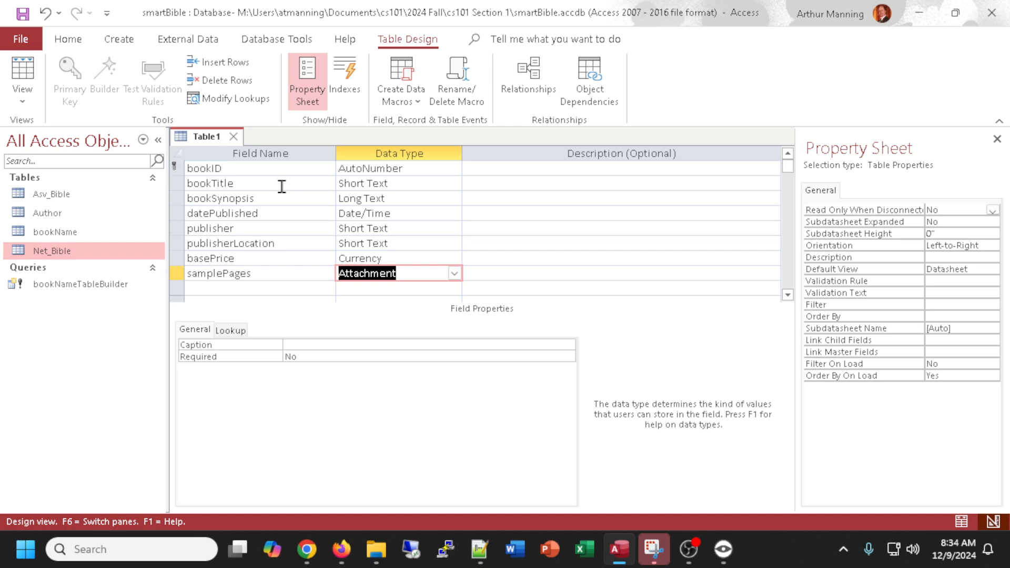
# Insert a new authorID field row above bookTitle in the book table design.
pyautogui.click(274, 288)
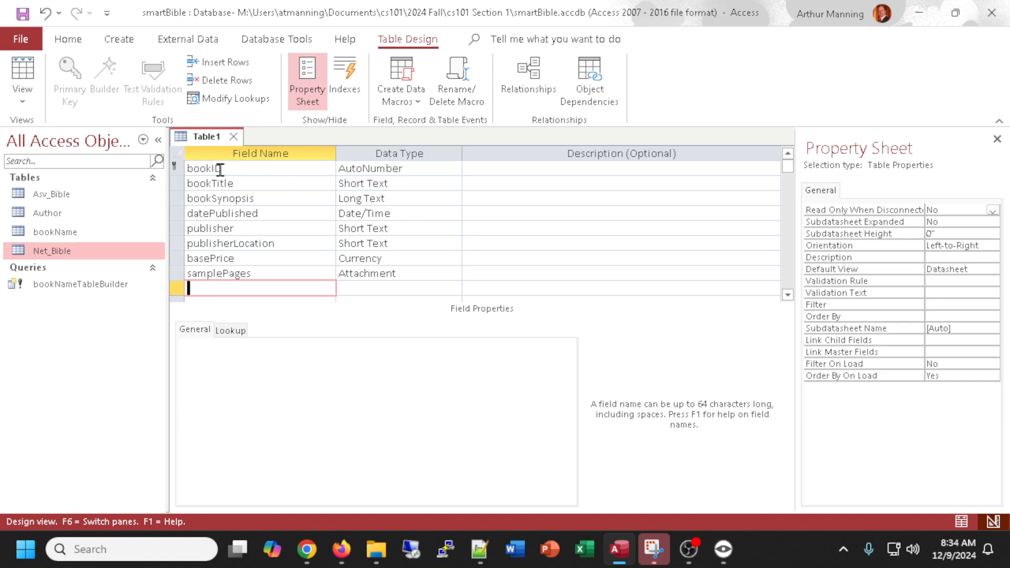
pyautogui.click(172, 185)
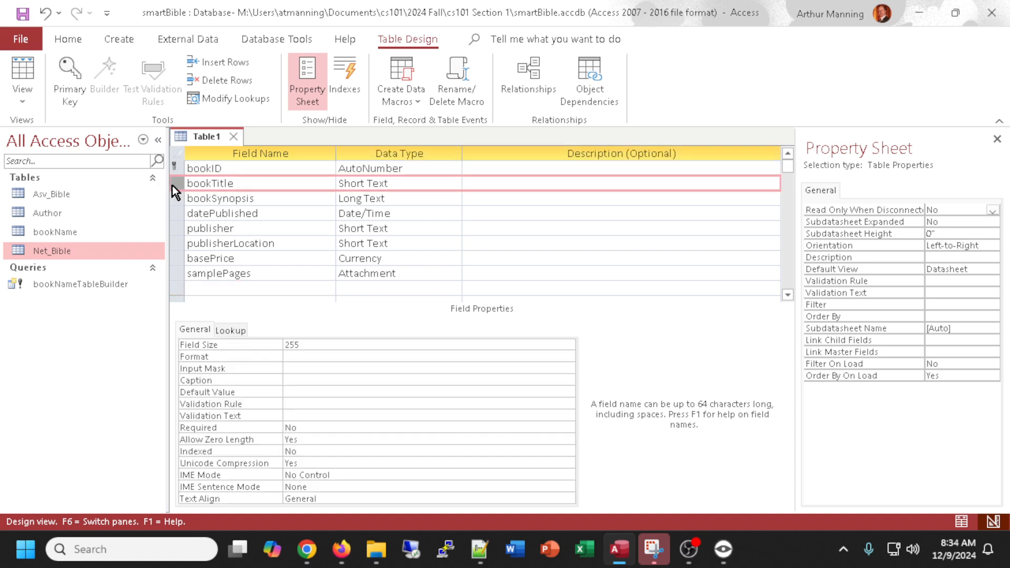
pyautogui.rightClick(173, 185)
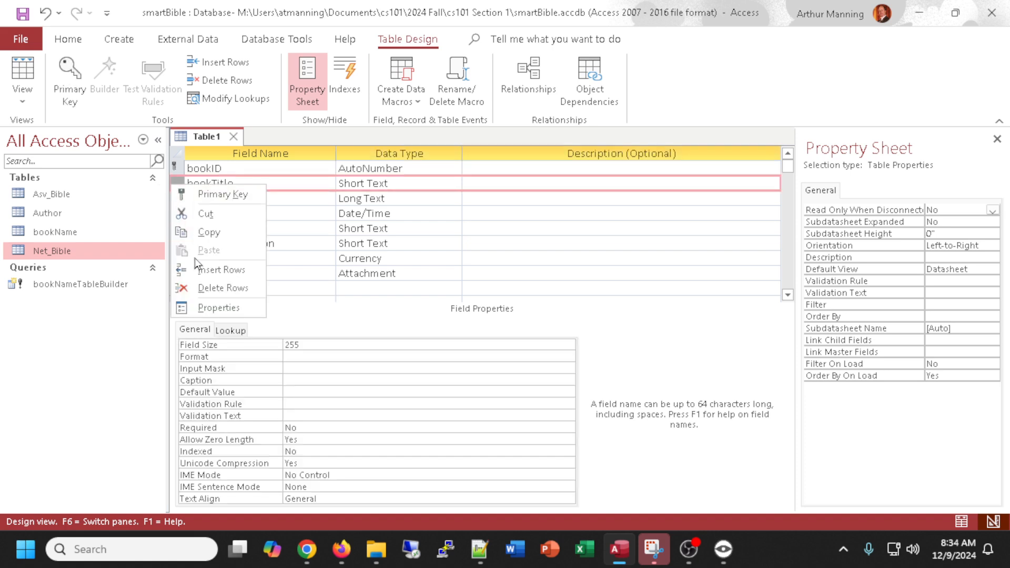
pyautogui.click(200, 271)
pyautogui.click(213, 182)
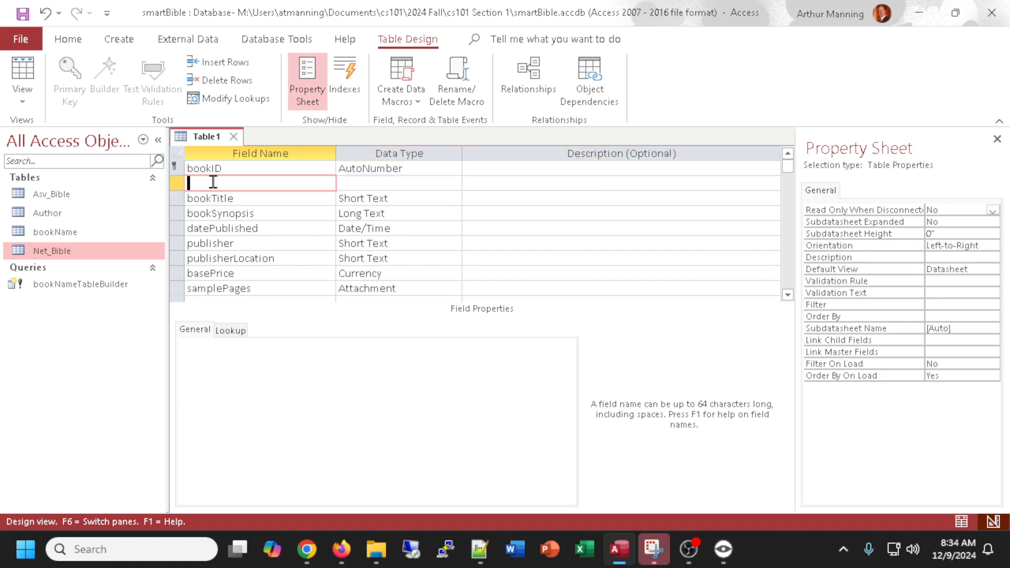
pyautogui.write('authorID')
pyautogui.press('Tab')
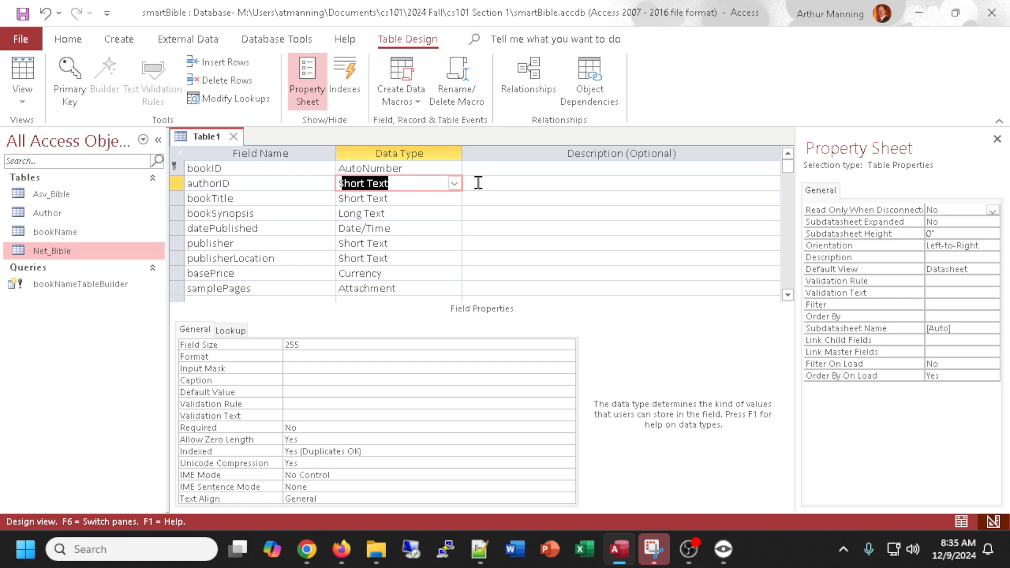
# Give authorID the description "related record in author table" and set its data type to Number.
pyautogui.click(494, 182)
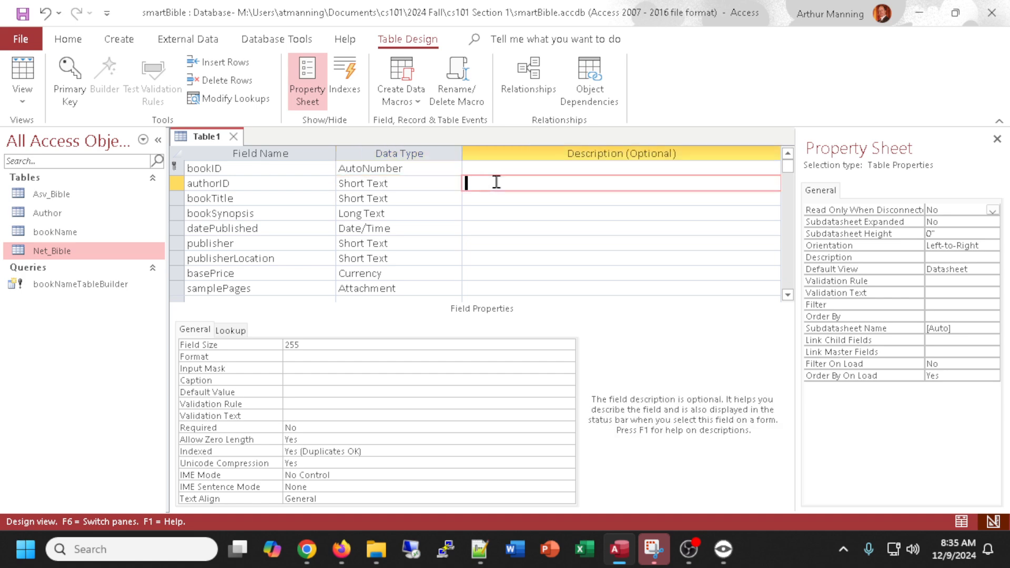
pyautogui.write('related record in author table')
pyautogui.click(422, 185)
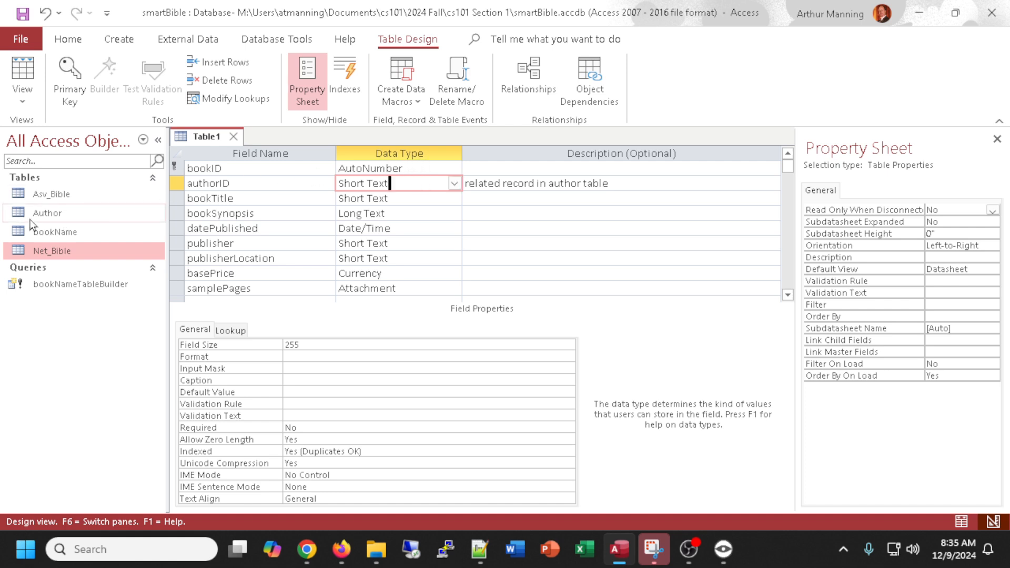
pyautogui.click(454, 184)
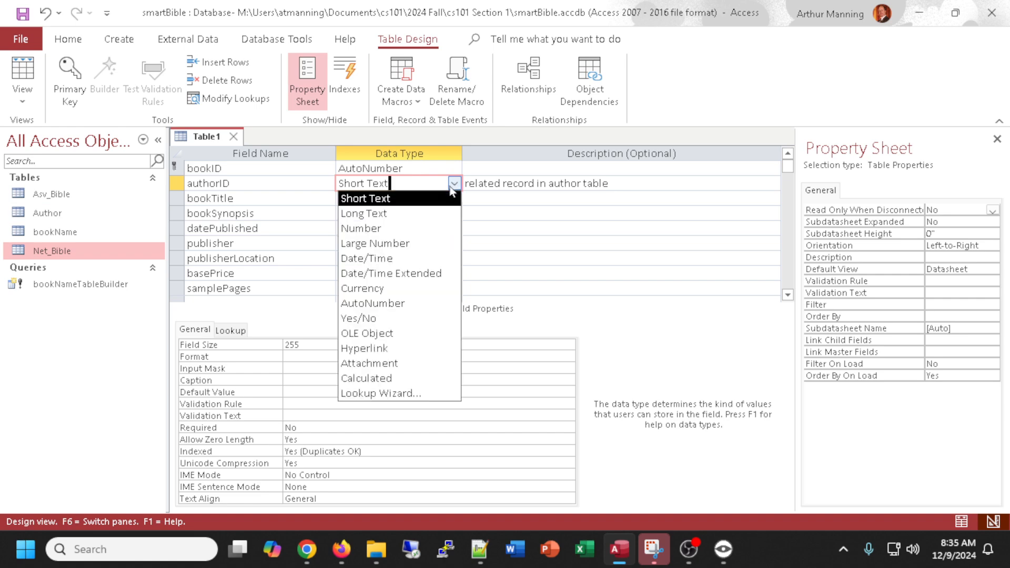
pyautogui.click(369, 229)
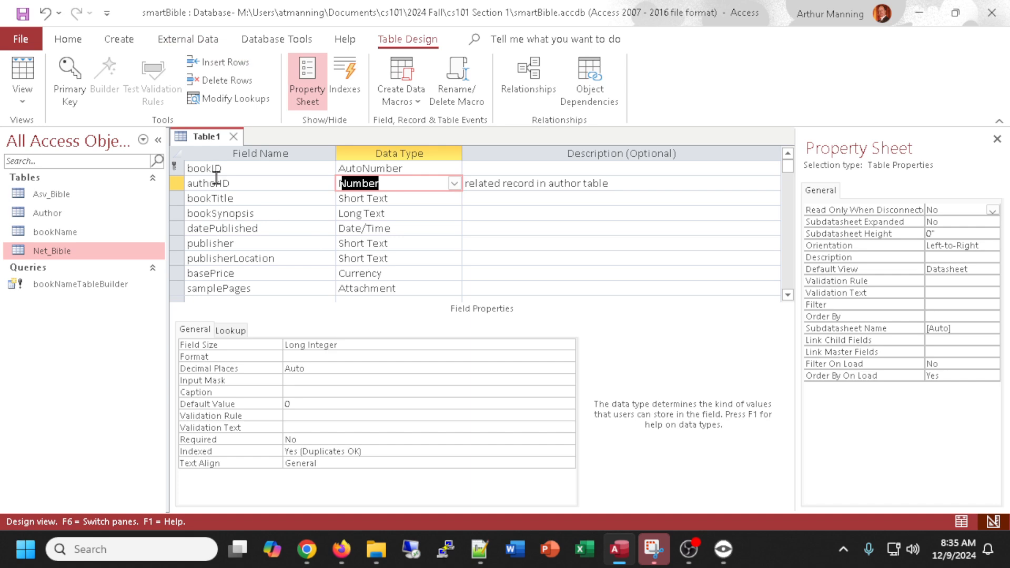
# Try to change BookID's data type to AutoNumber in the student's remote Table1 design.
pyautogui.click(236, 185)
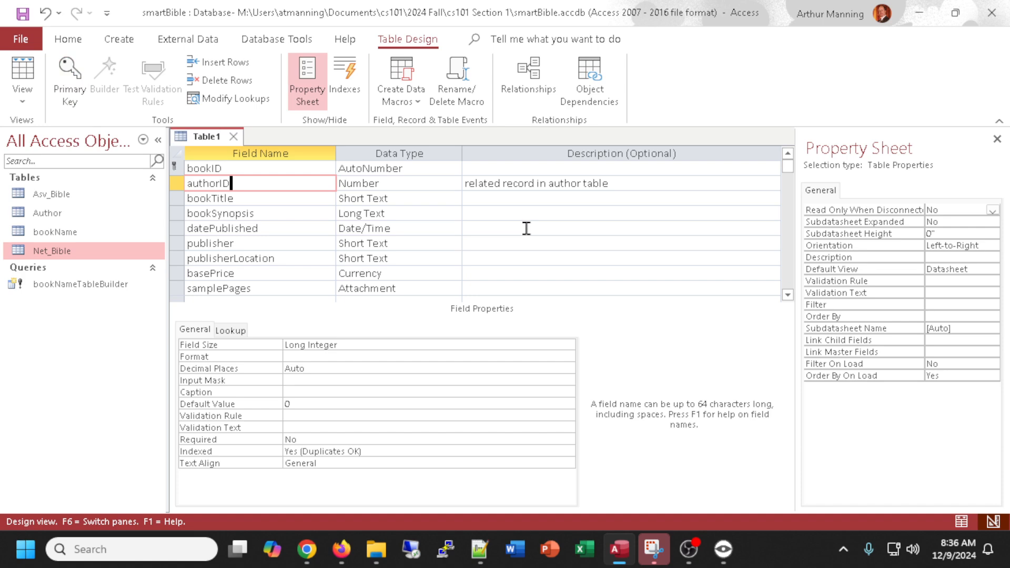
pyautogui.click(453, 168)
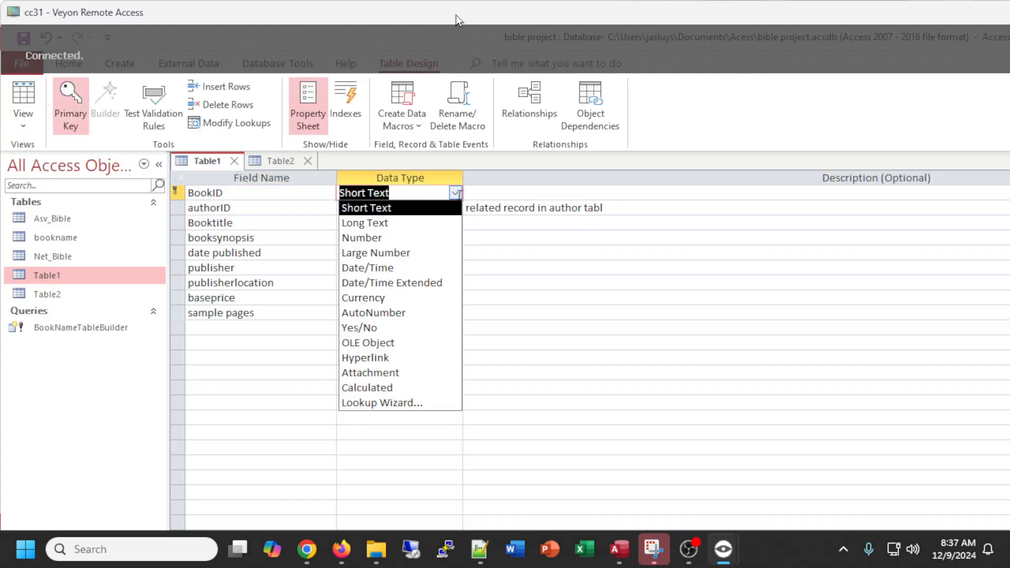
pyautogui.moveTo(455, 16); pyautogui.dragTo(453, 3)
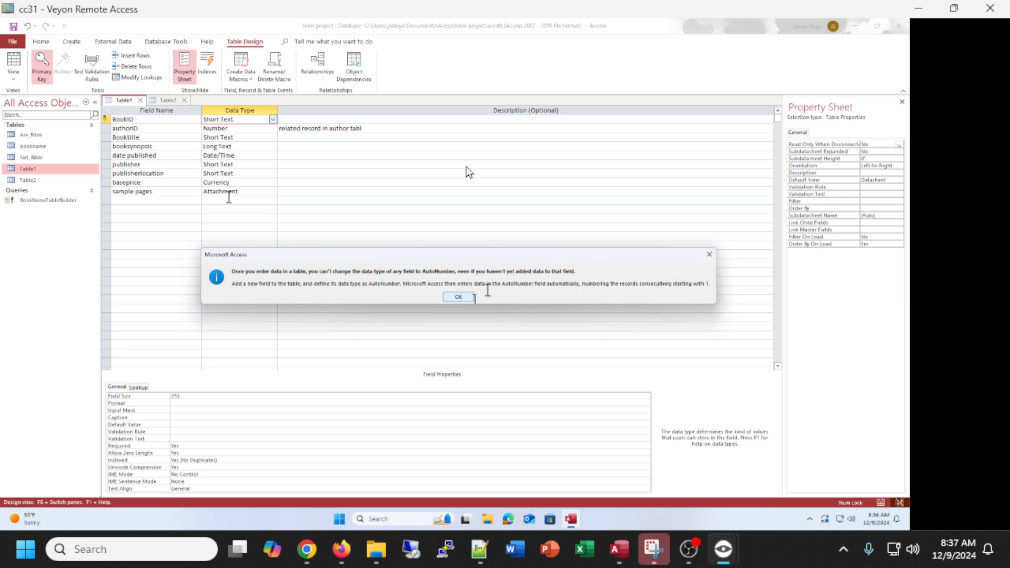
pyautogui.click(458, 297)
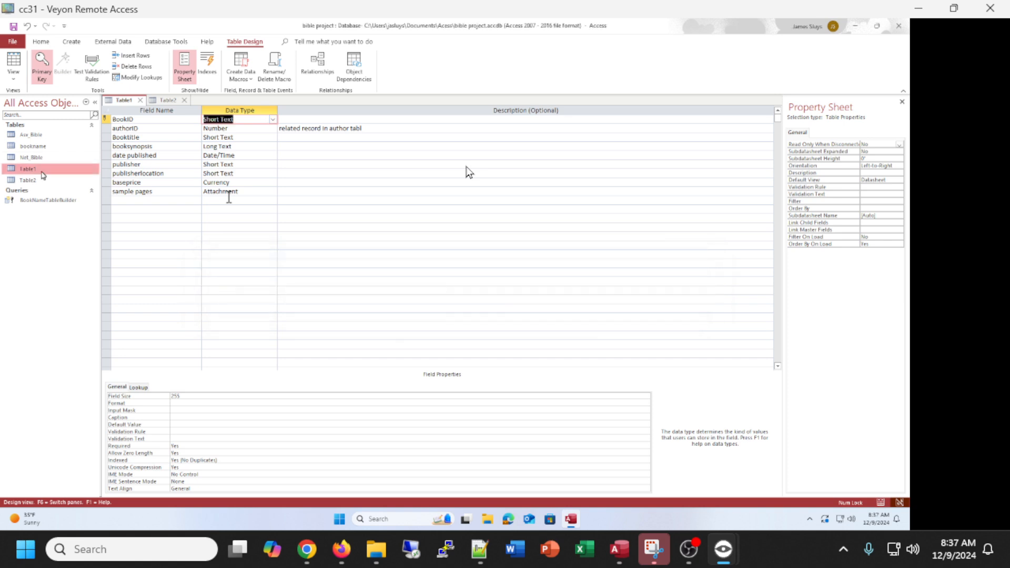
# Save the student's Table1 and open it in Datasheet view.
pyautogui.click(31, 180)
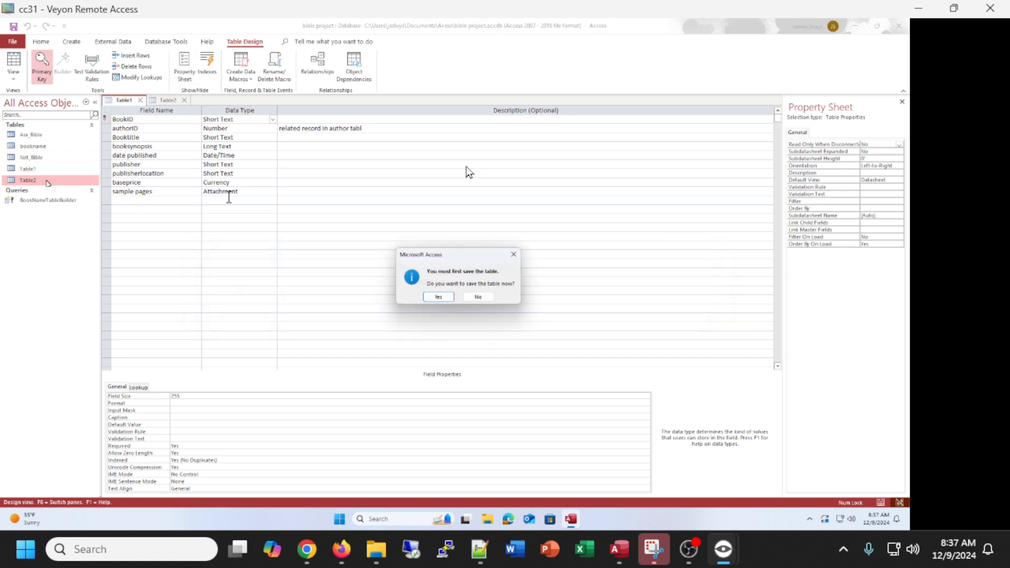
pyautogui.click(512, 256)
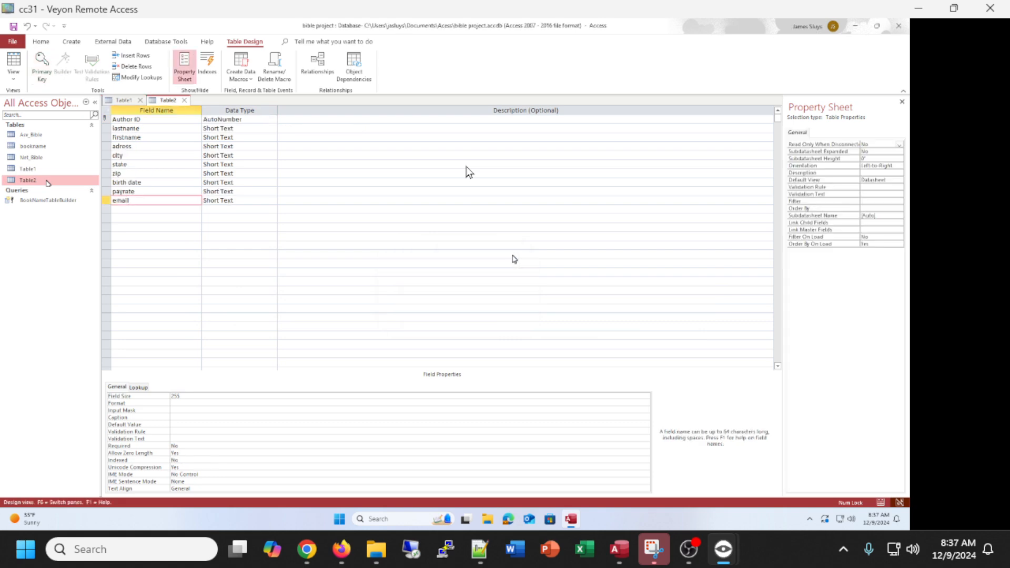
pyautogui.click(122, 100)
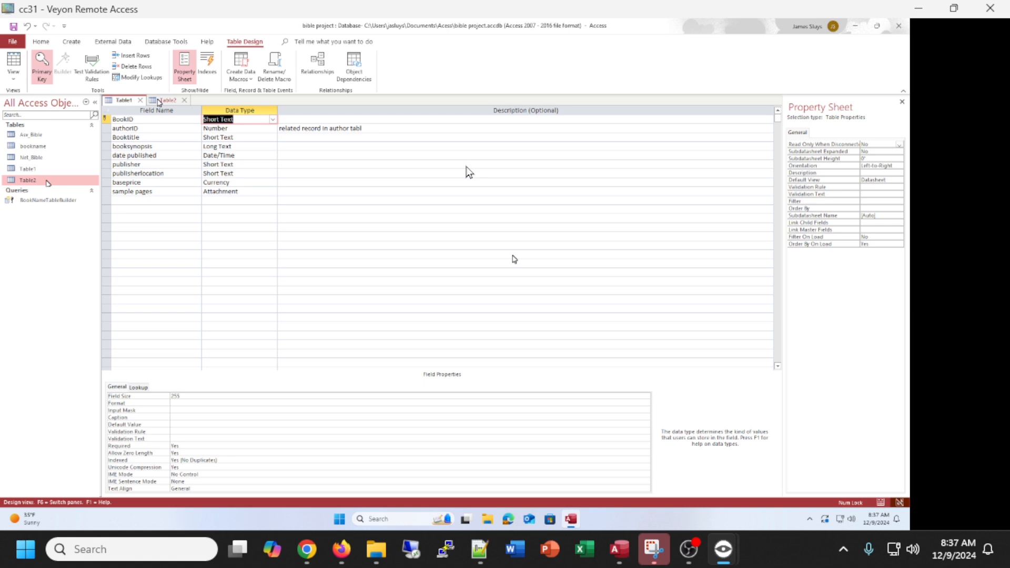
pyautogui.click(12, 62)
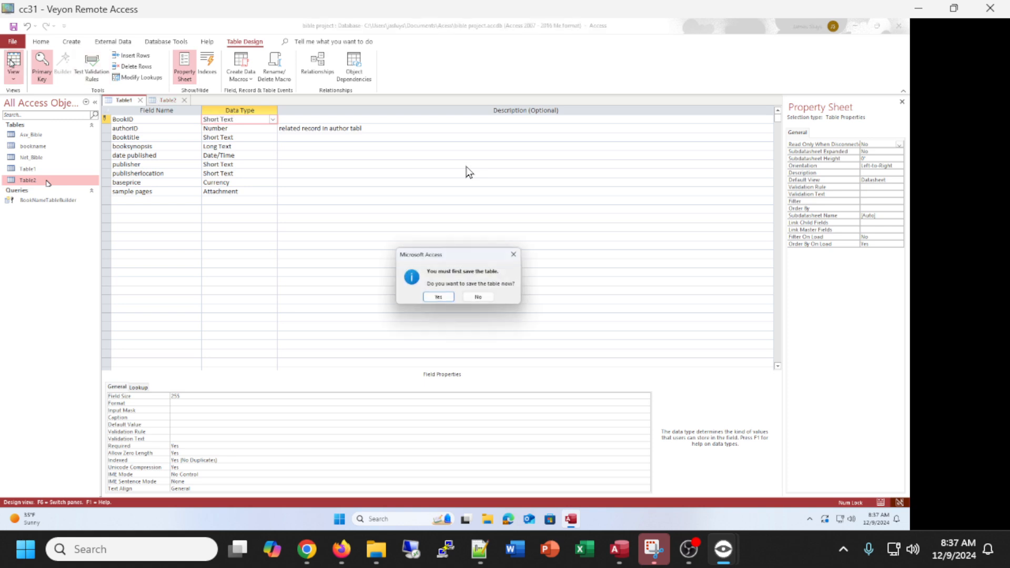
pyautogui.click(444, 296)
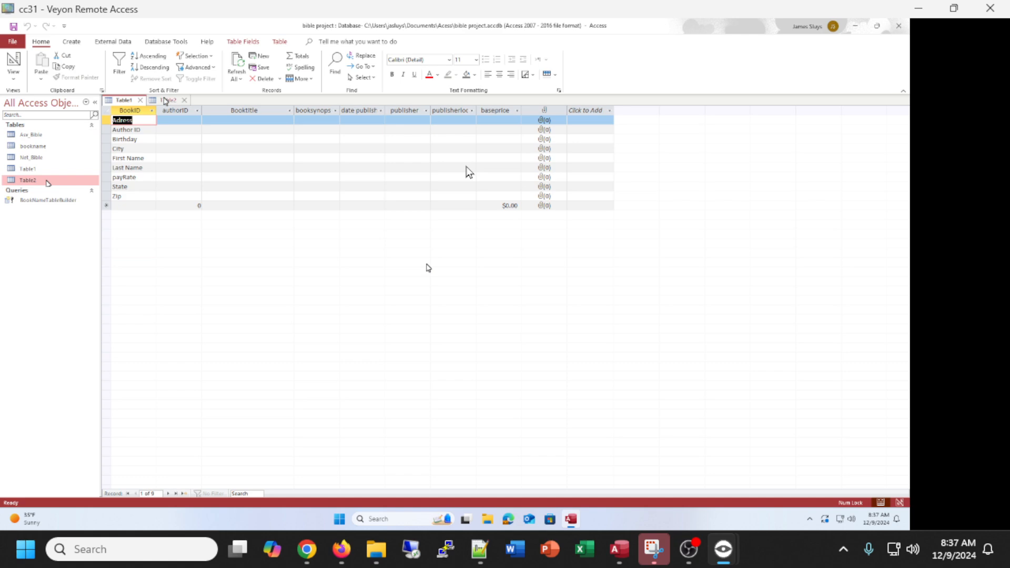
# Close Table2 and delete the Adress entry from the first BookID cell of the student's datasheet.
pyautogui.click(166, 100)
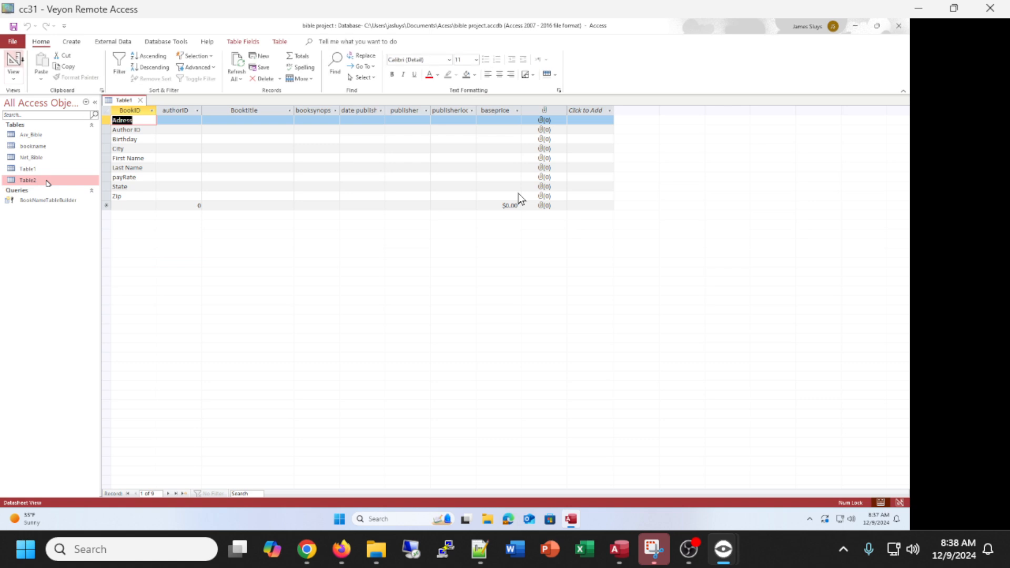
pyautogui.click(141, 196)
pyautogui.click(119, 129)
pyautogui.doubleClick(118, 122)
pyautogui.press('Delete')
# Try to clear the Author ID entry from the second BookID cell of the student's datasheet.
pyautogui.click(149, 132)
pyautogui.press('BackSpace')
pyautogui.press('BackSpace')
pyautogui.press('BackSpace')
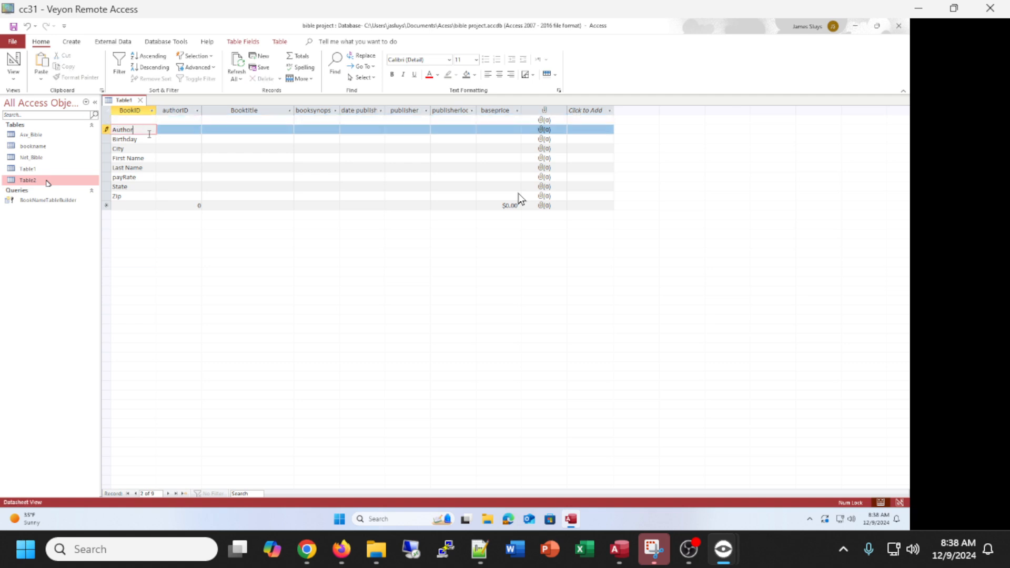
pyautogui.press('BackSpace')
pyautogui.press('BackSpace')
pyautogui.press('BackSpace')
pyautogui.press('BackSpace')
pyautogui.press('BackSpace')
pyautogui.press('BackSpace')
pyautogui.press('Down')
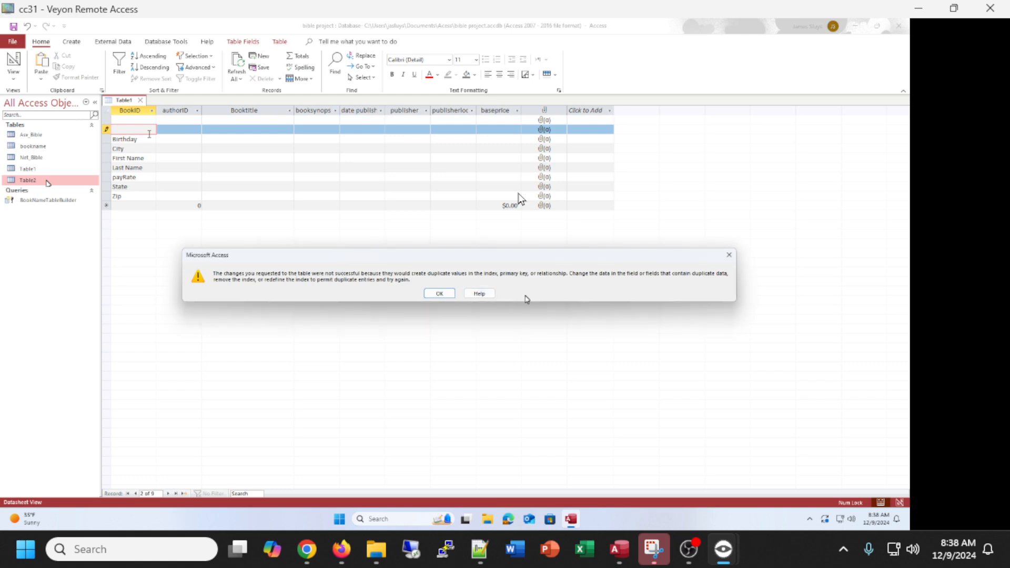
pyautogui.click(727, 256)
pyautogui.click(112, 137)
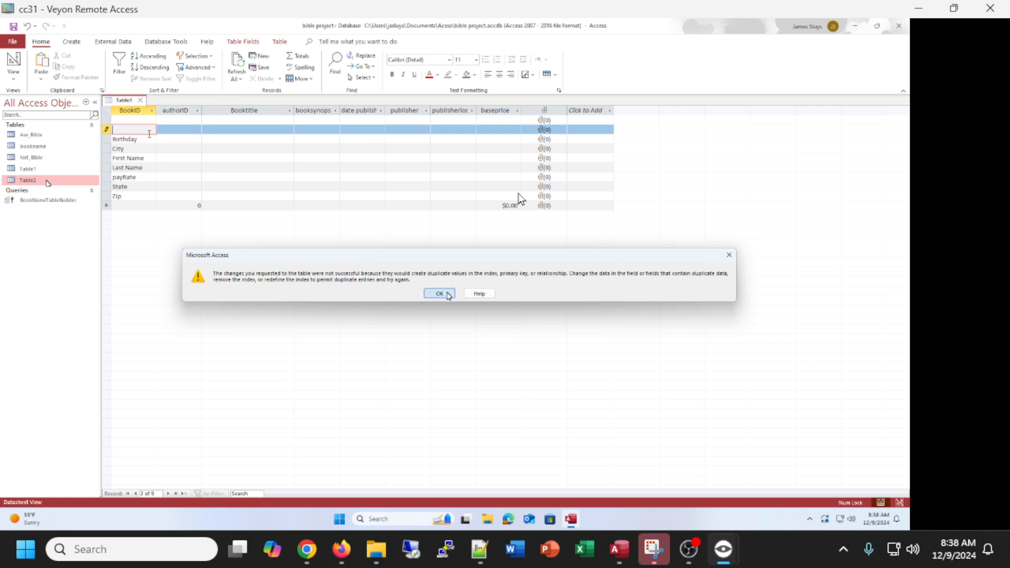
pyautogui.click(439, 293)
pyautogui.click(447, 296)
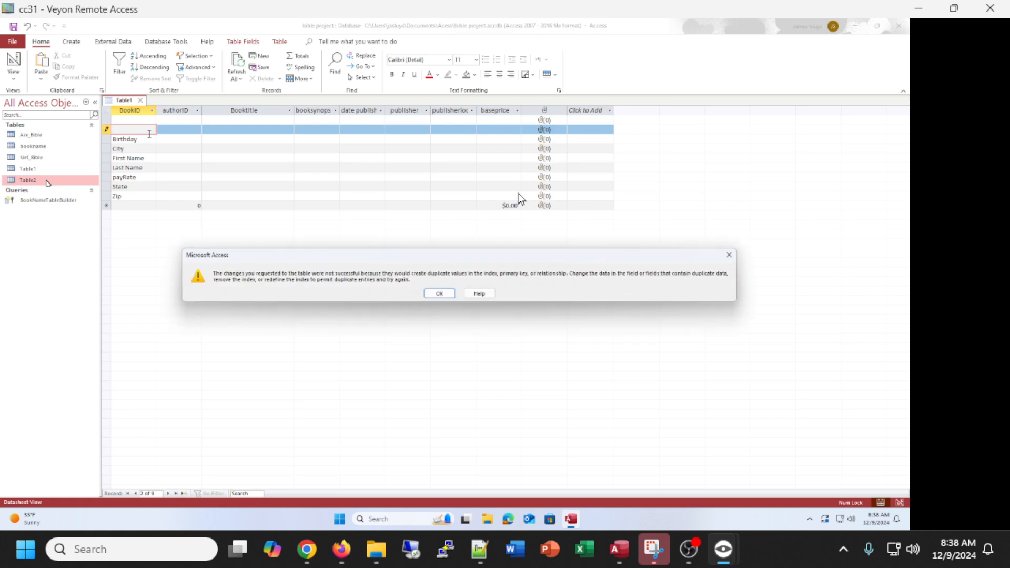
pyautogui.click(448, 296)
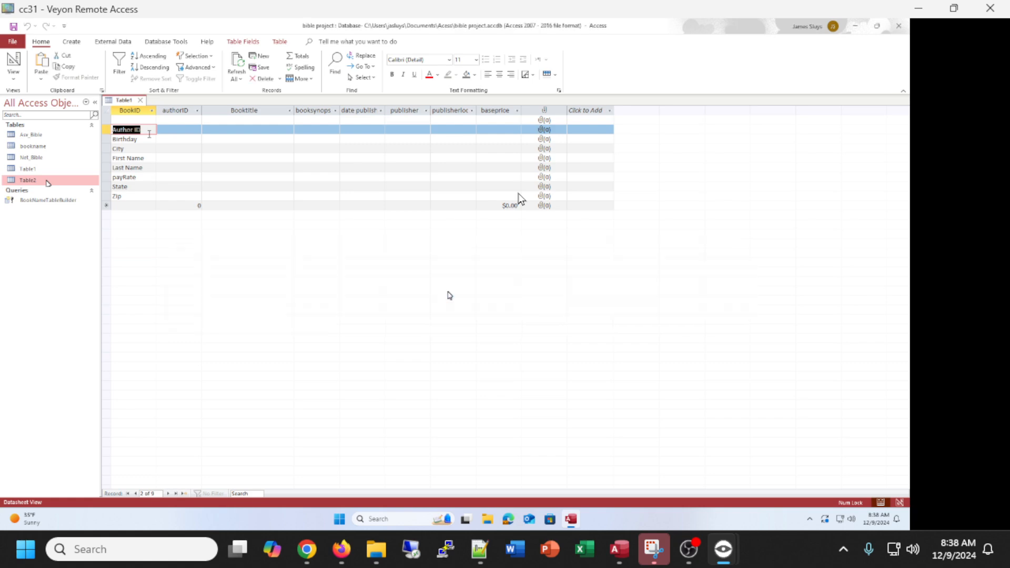
pyautogui.click(132, 121)
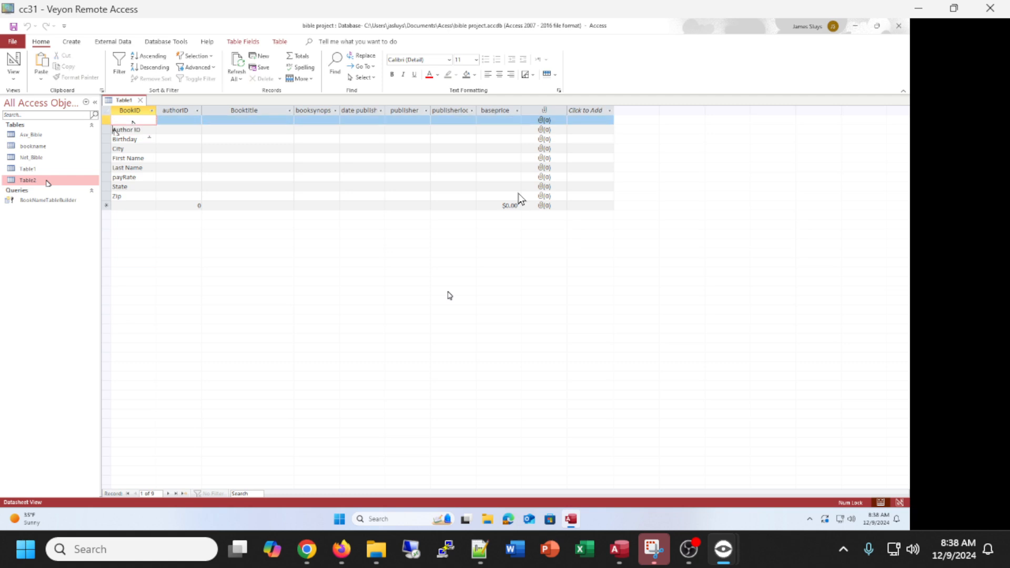
pyautogui.moveTo(113, 129); pyautogui.dragTo(141, 130)
pyautogui.press('Down')
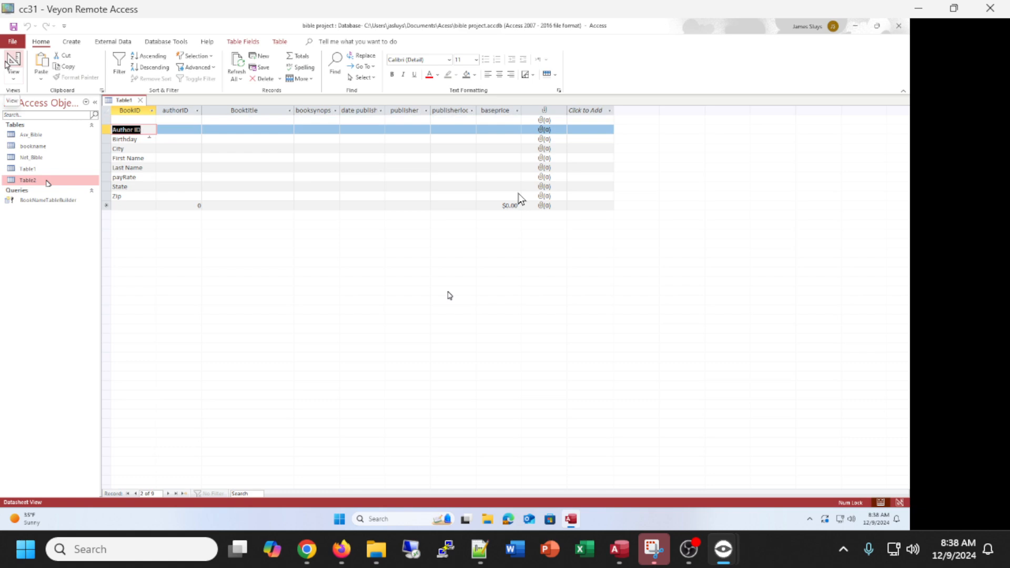
# Close the student's table and create a new table in the student's database, switching it to Design view.
pyautogui.click(12, 62)
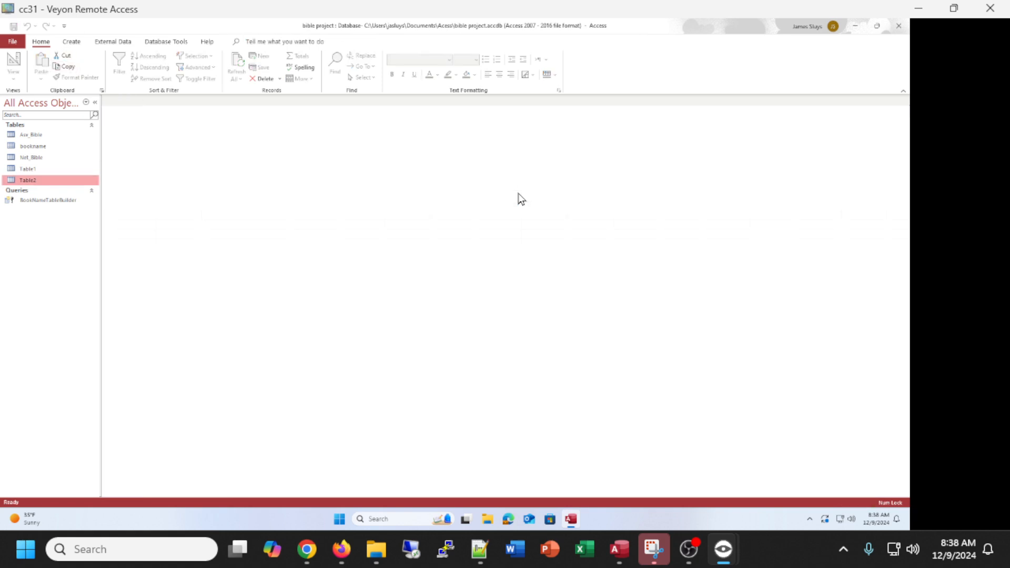
pyautogui.click(76, 41)
pyautogui.click(50, 62)
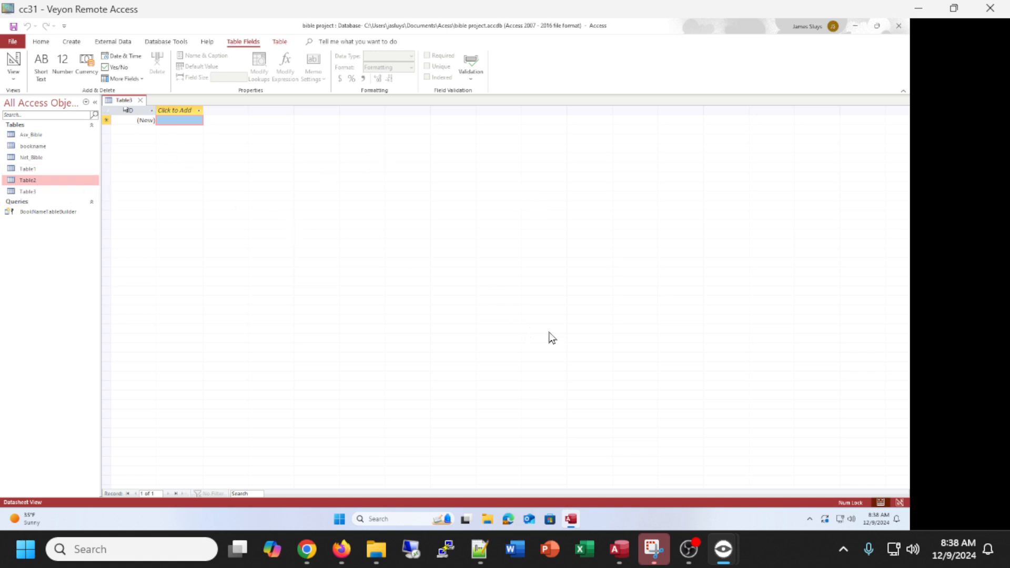
pyautogui.click(15, 63)
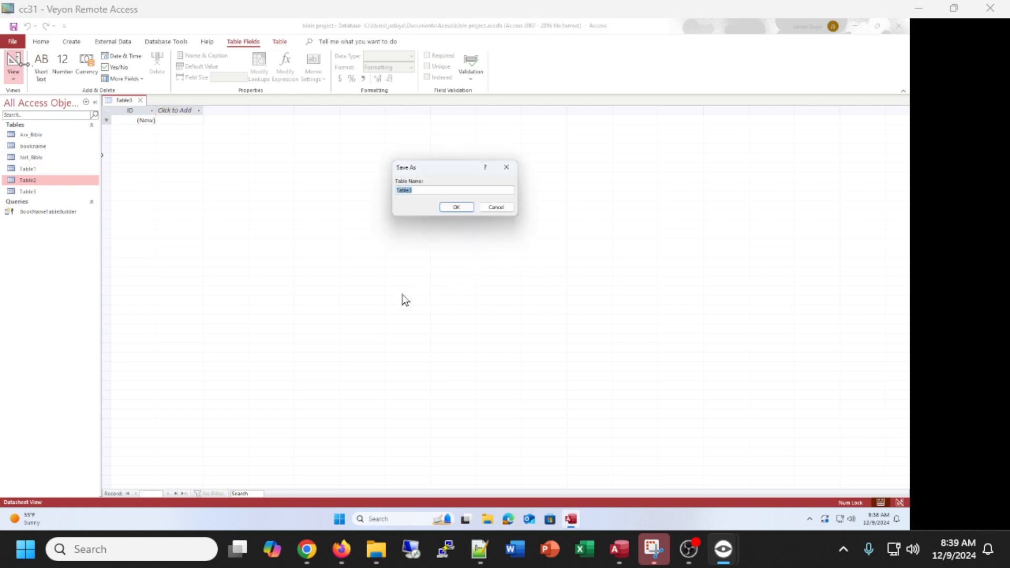
pyautogui.hotkey('alt', 'Tab')
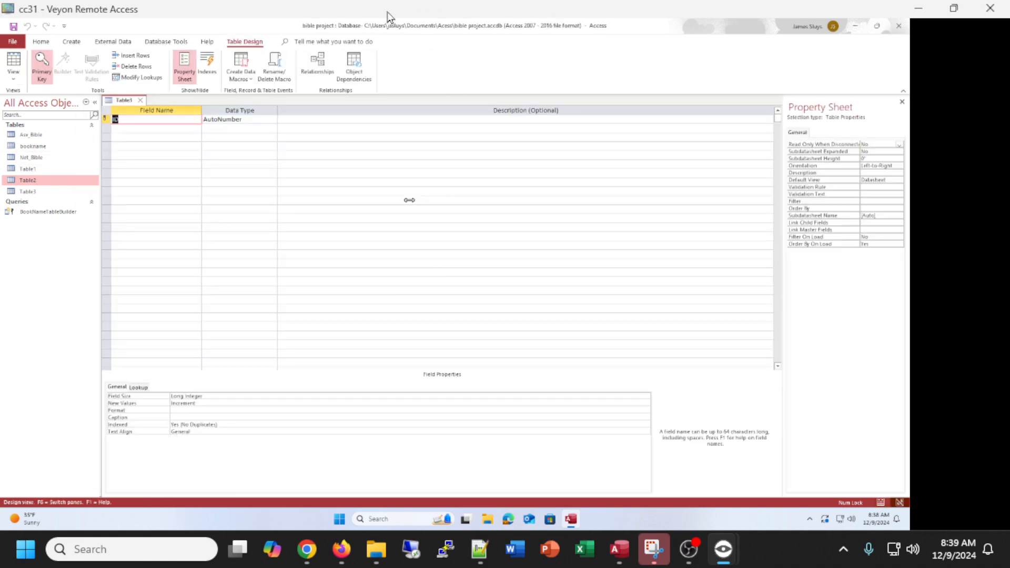
# Switch back to your own smartBible database, save the new table as Book and open it in Datasheet view.
pyautogui.moveTo(387, 11); pyautogui.dragTo(1009, 79)
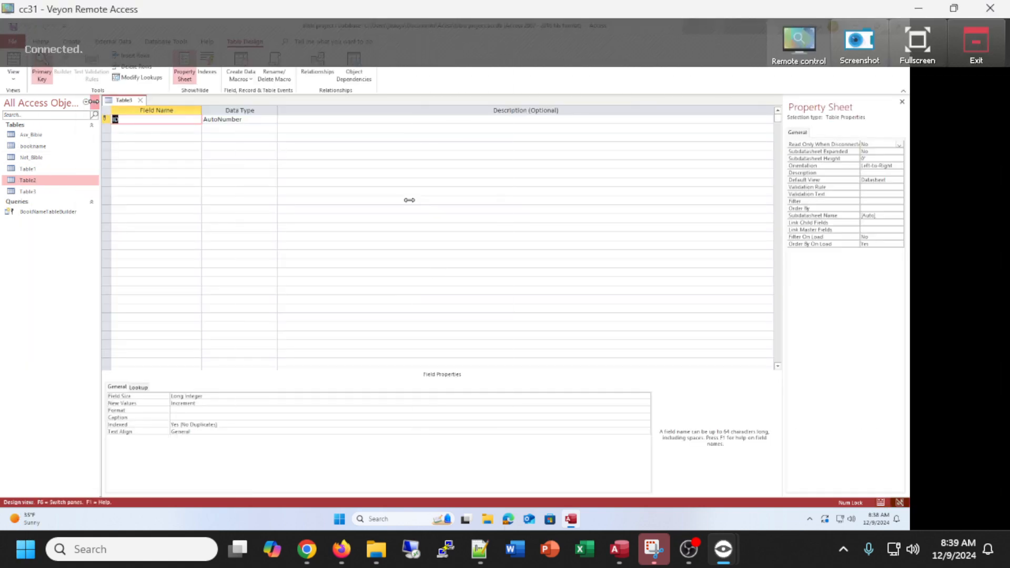
pyautogui.hotkey('alt', 'Tab')
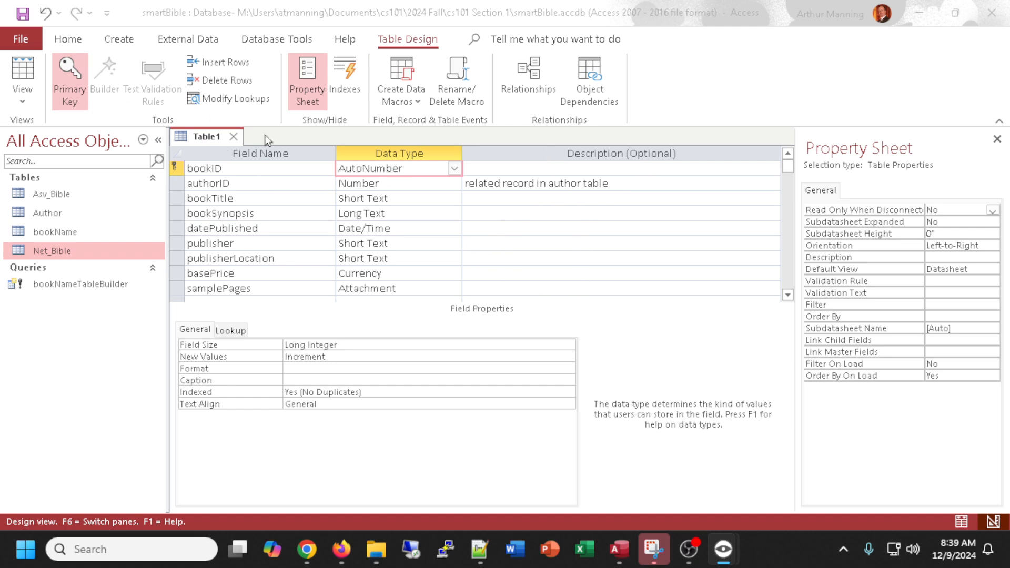
pyautogui.click(22, 74)
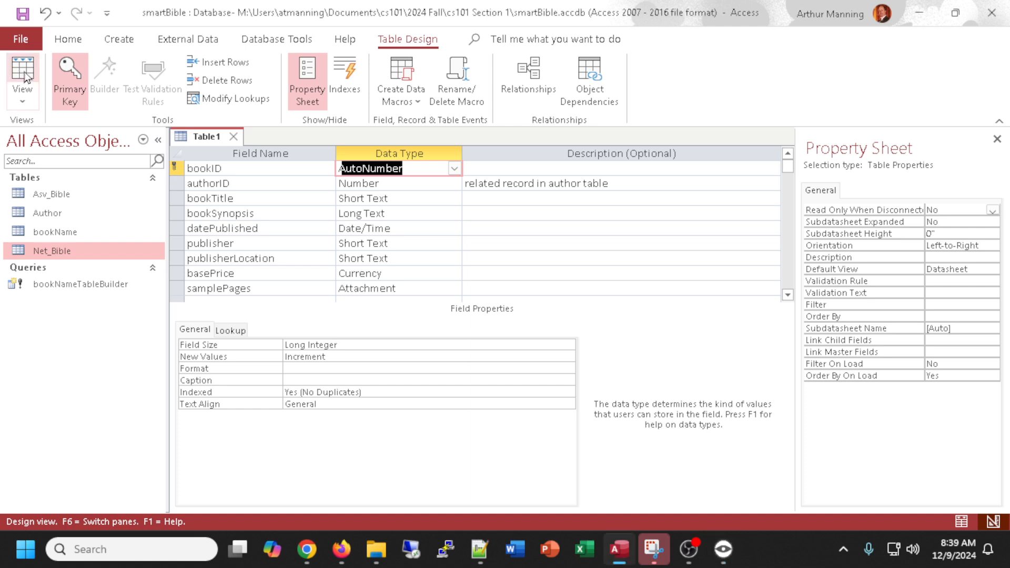
pyautogui.click(22, 74)
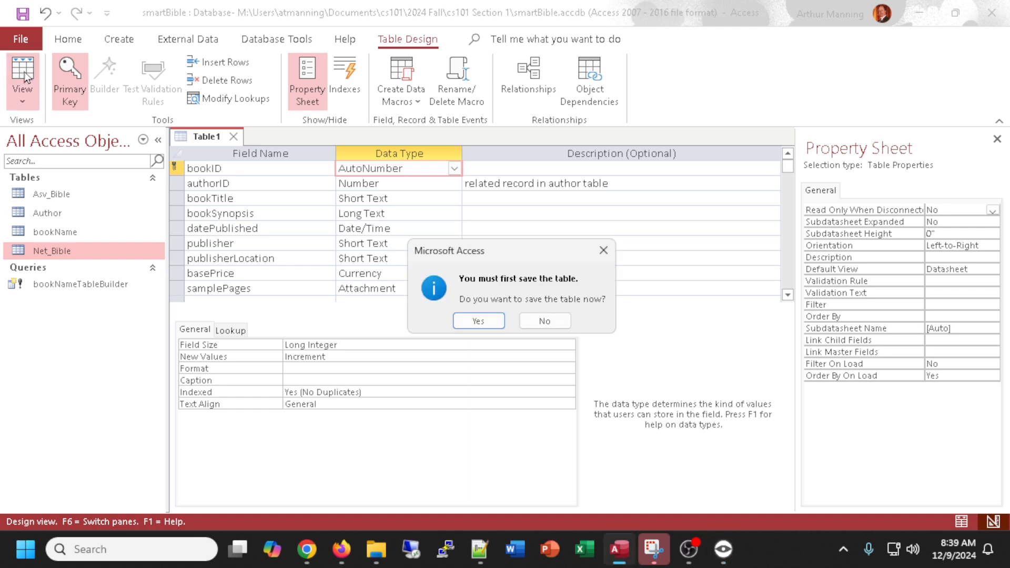
pyautogui.click(479, 322)
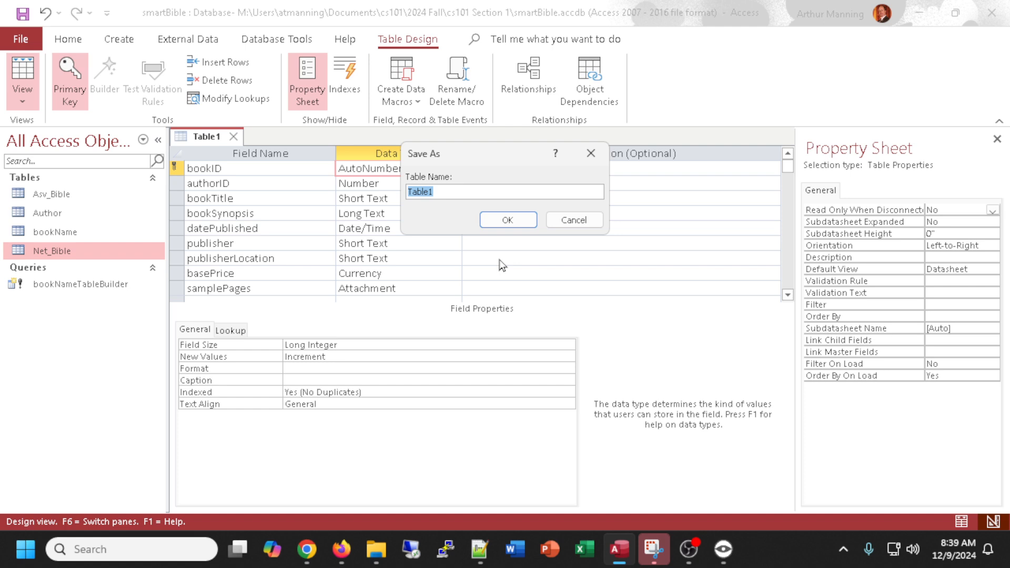
pyautogui.write('b')
pyautogui.press('BackSpace')
pyautogui.write('Bpok')
pyautogui.press('BackSpace')
pyautogui.press('BackSpace')
pyautogui.press('BackSpace')
pyautogui.write('ook')
pyautogui.press('Return')
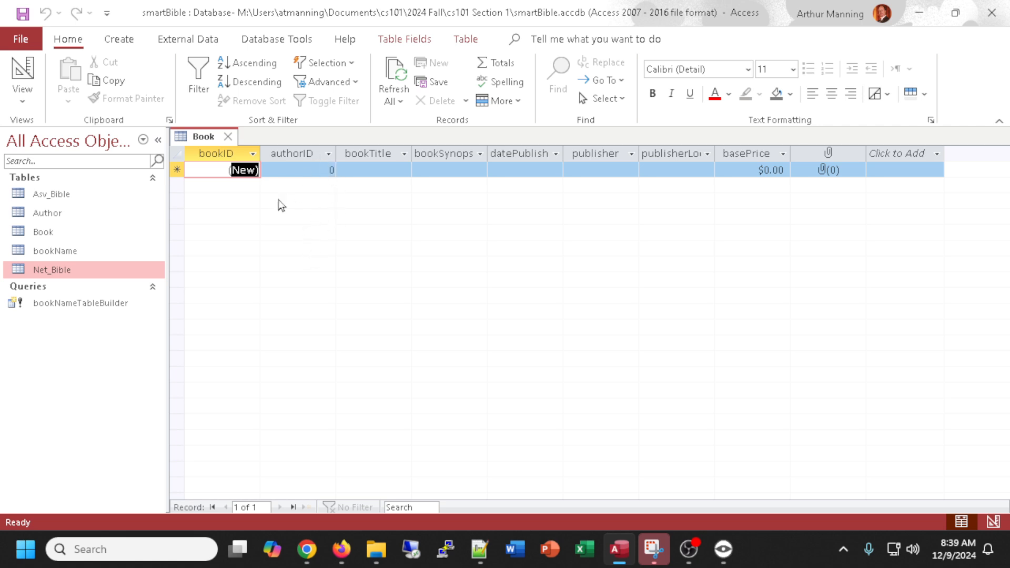
# Open the Author table to check its ID, then enter authorID 1 in the first Book record.
pyautogui.doubleClick(29, 215)
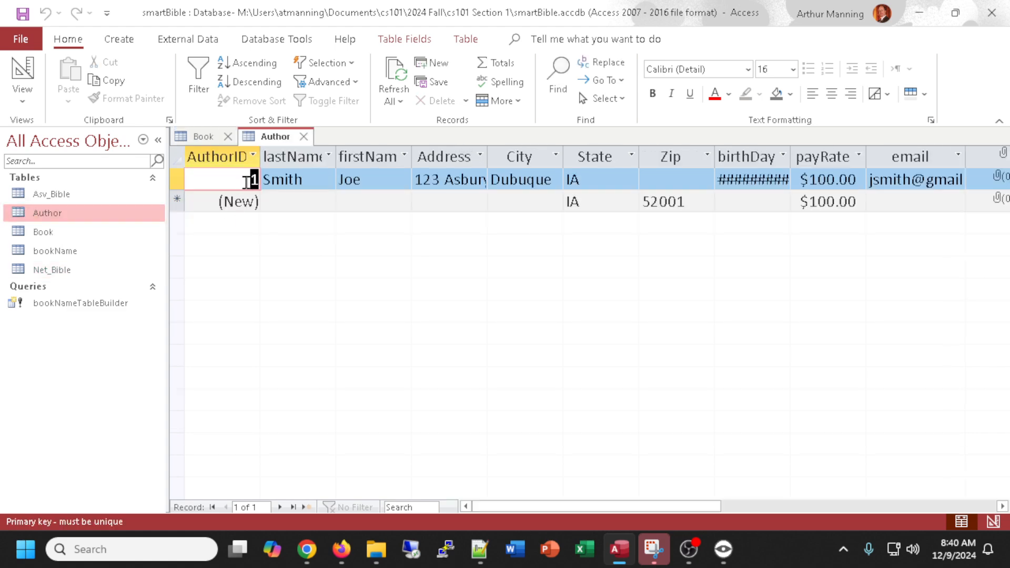
pyautogui.click(304, 137)
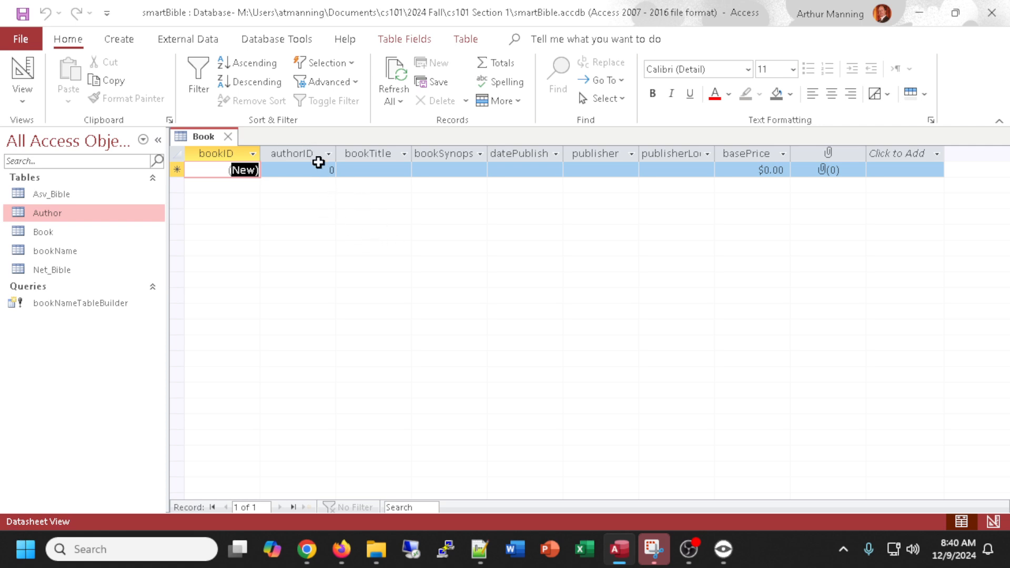
pyautogui.click(334, 170)
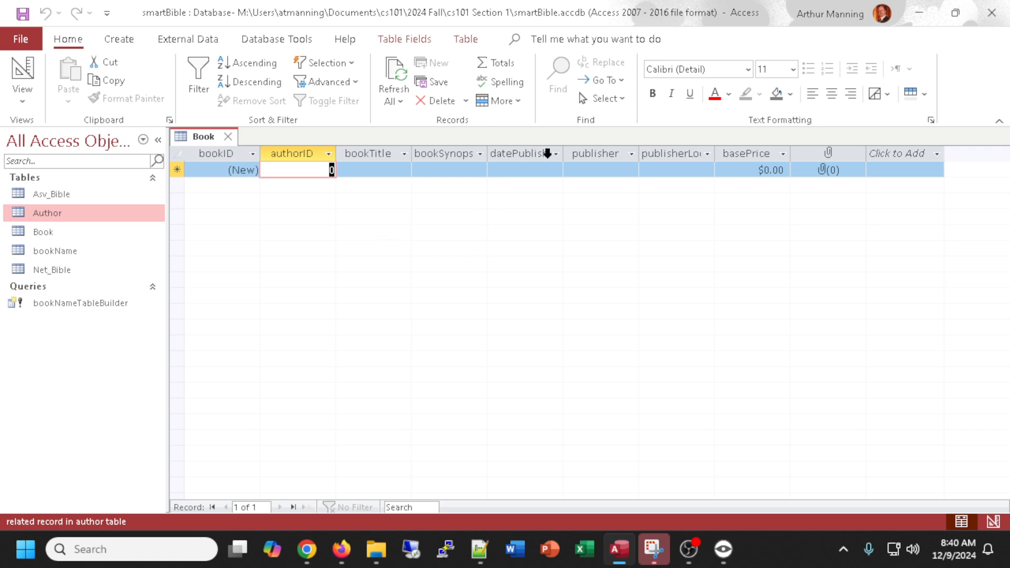
pyautogui.write('1')
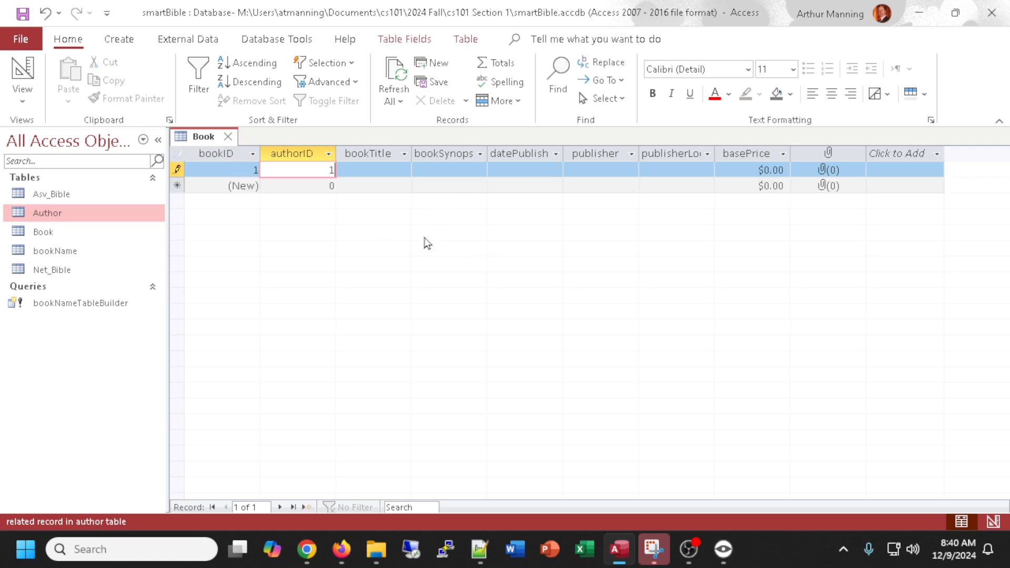
pyautogui.click(386, 169)
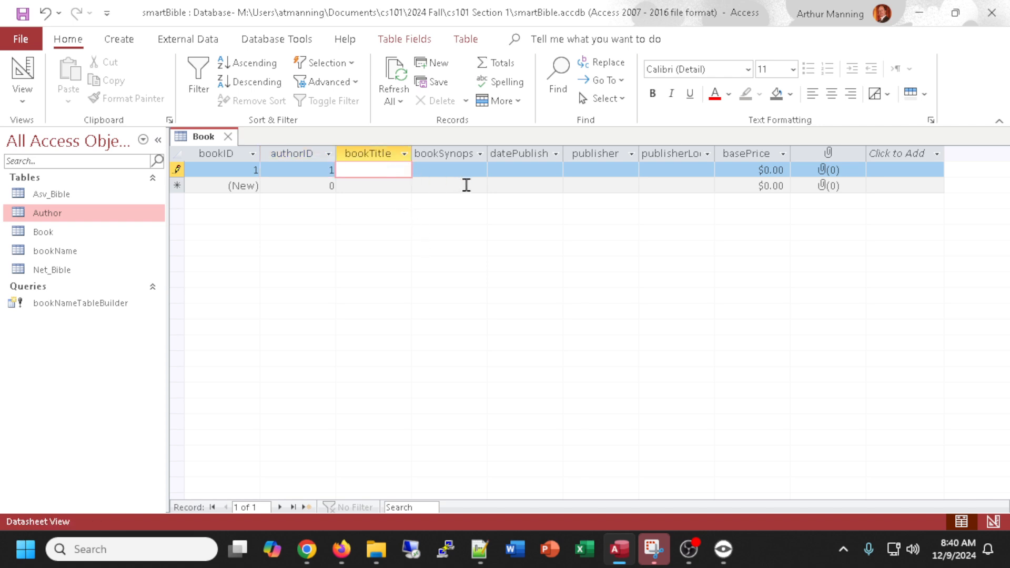
# Enter the book title Snakes of Iowa and the synopsis slithery things, widening the bookTitle column.
pyautogui.write('Snak')
pyautogui.write('es of Iowa')
pyautogui.press('Tab')
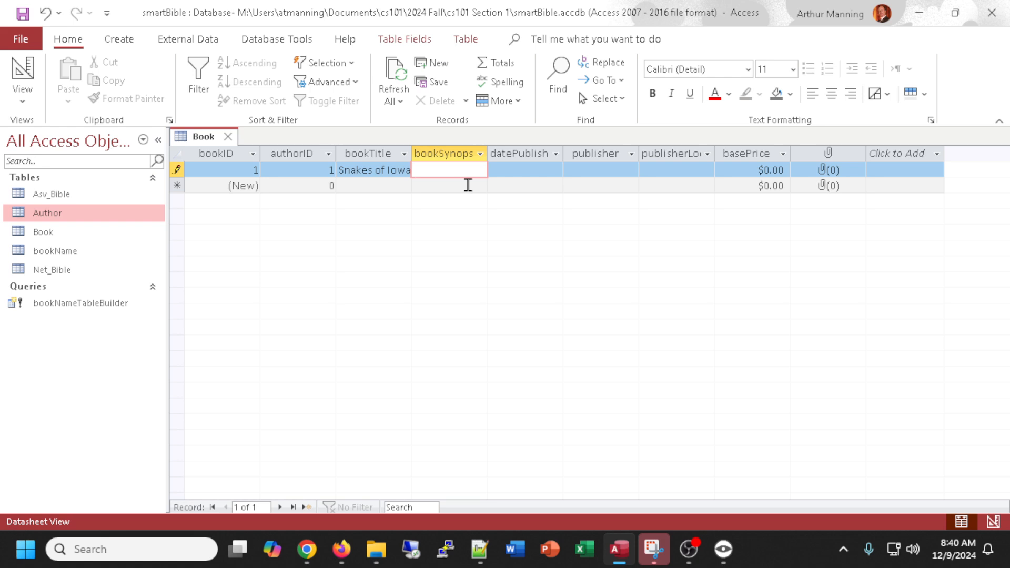
pyautogui.moveTo(416, 152); pyautogui.dragTo(441, 152)
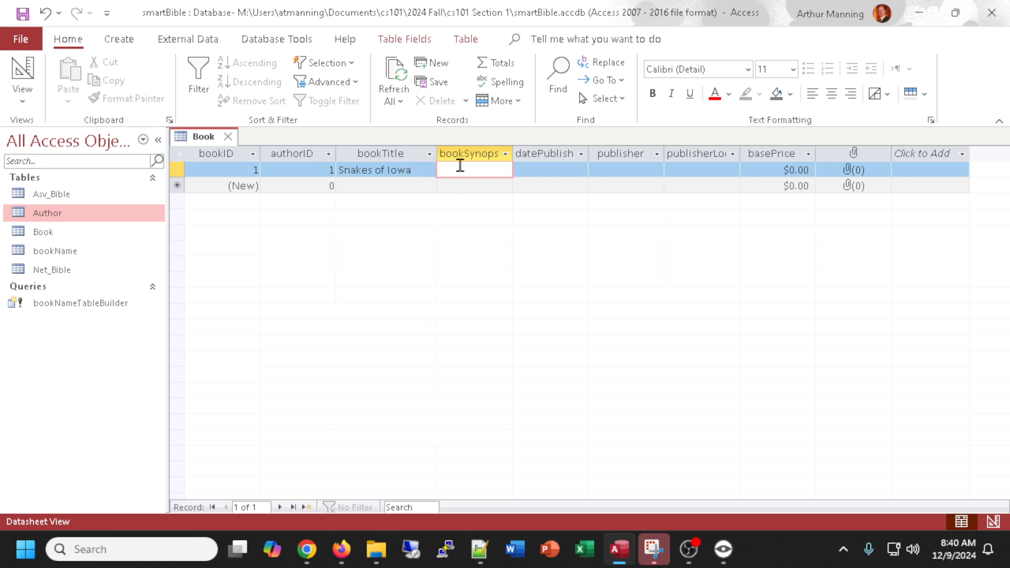
pyautogui.write('slithery things')
pyautogui.press('Tab')
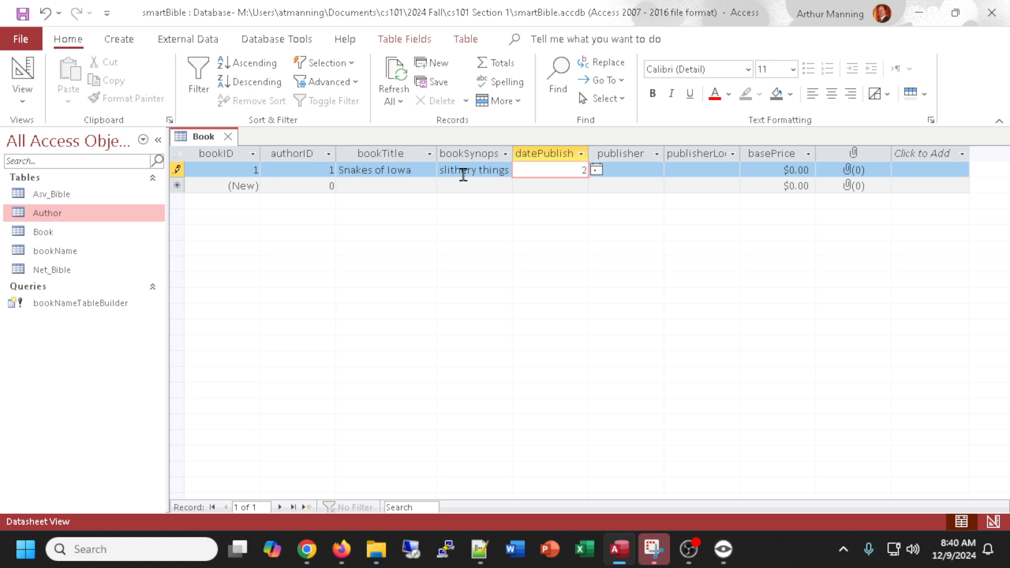
# Set the book's datePublished to 1/1/2020.
pyautogui.write('2020')
pyautogui.press('Tab')
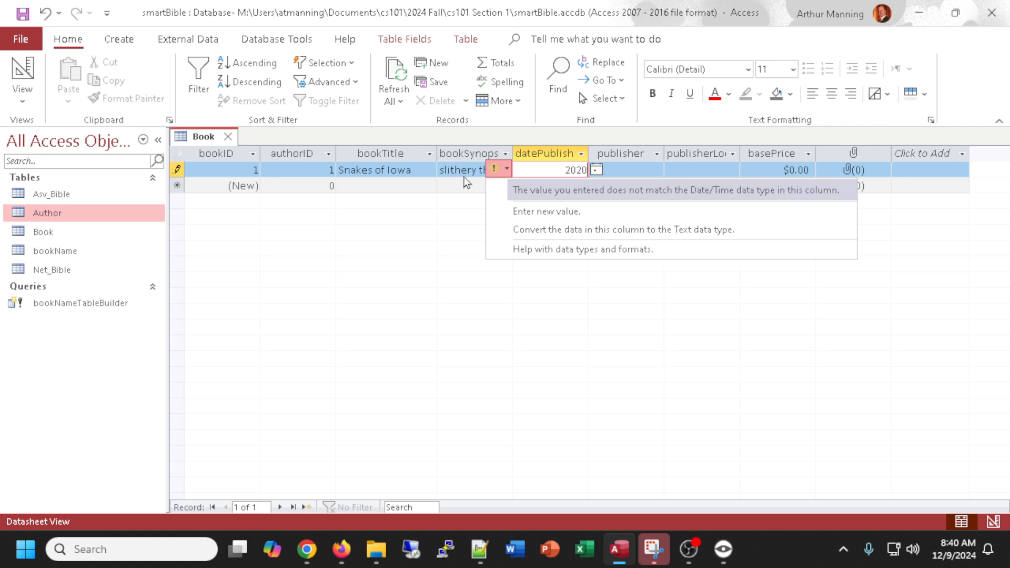
pyautogui.click(566, 168)
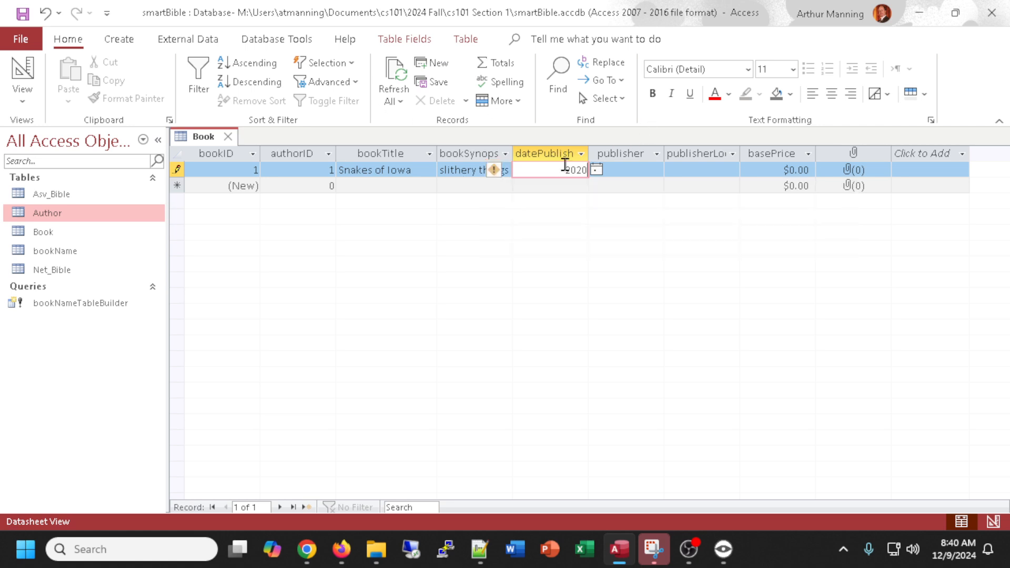
pyautogui.doubleClick(567, 169)
pyautogui.write('1/')
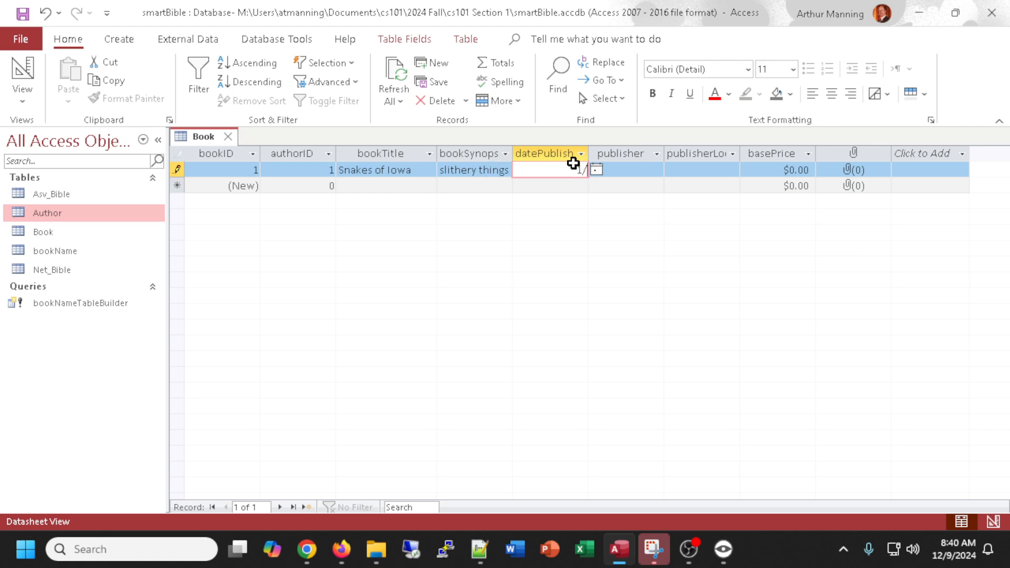
pyautogui.write('1/2020')
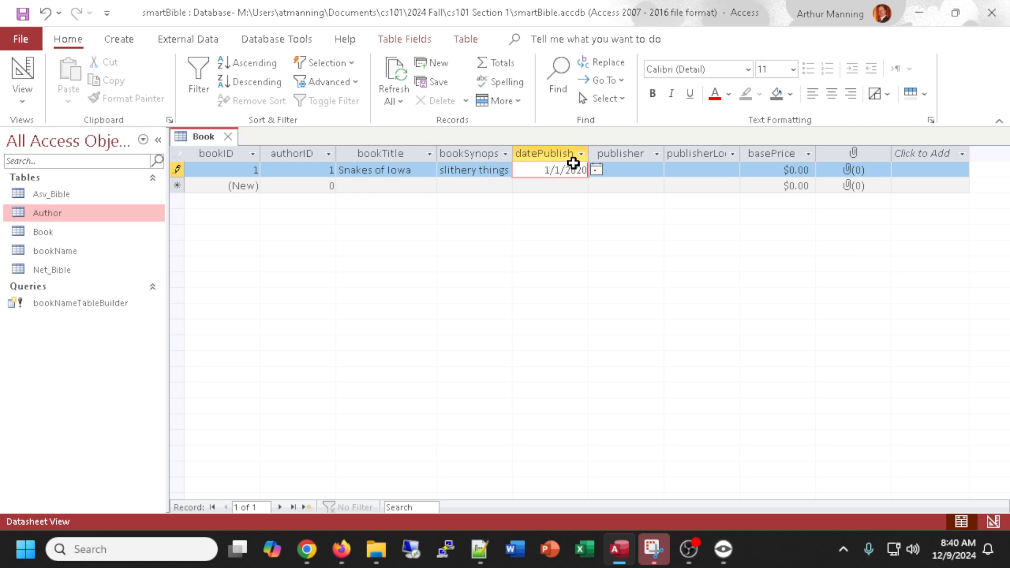
pyautogui.press('Tab')
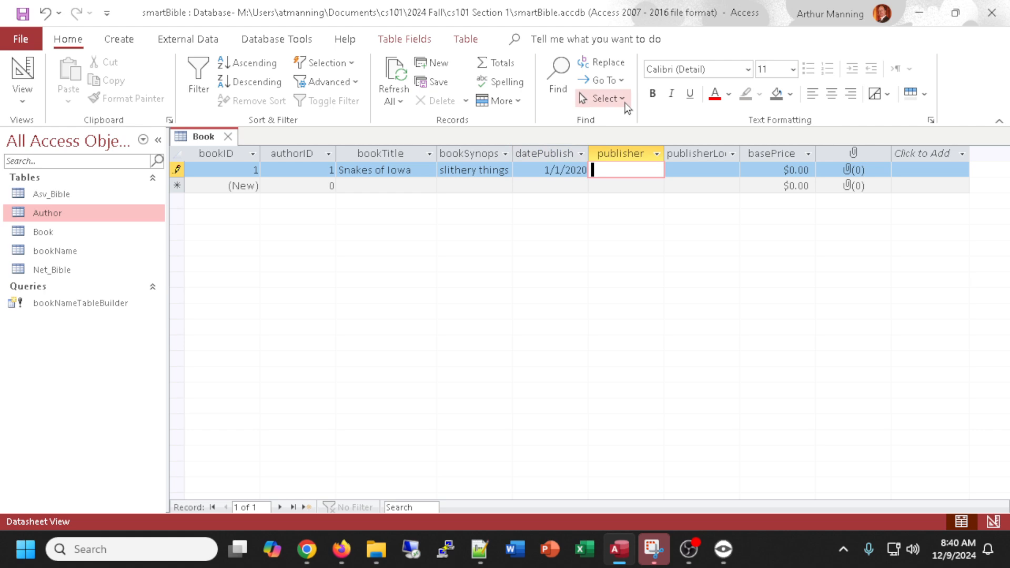
# Enter the publisher Emmaus University and a base price of $20.00 for the book.
pyautogui.write('Emmaus')
pyautogui.write(' University')
pyautogui.press('Tab')
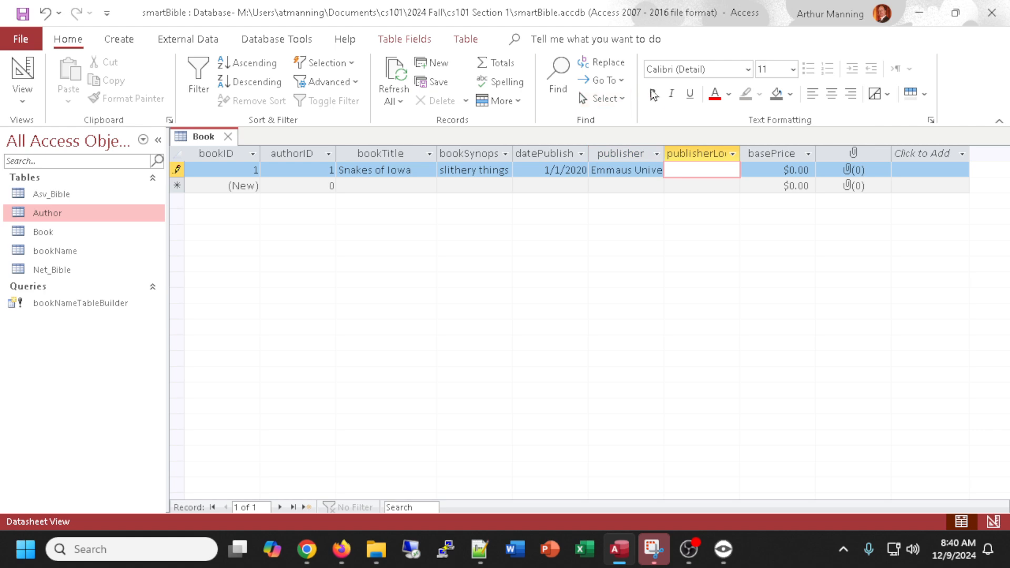
pyautogui.click(784, 168)
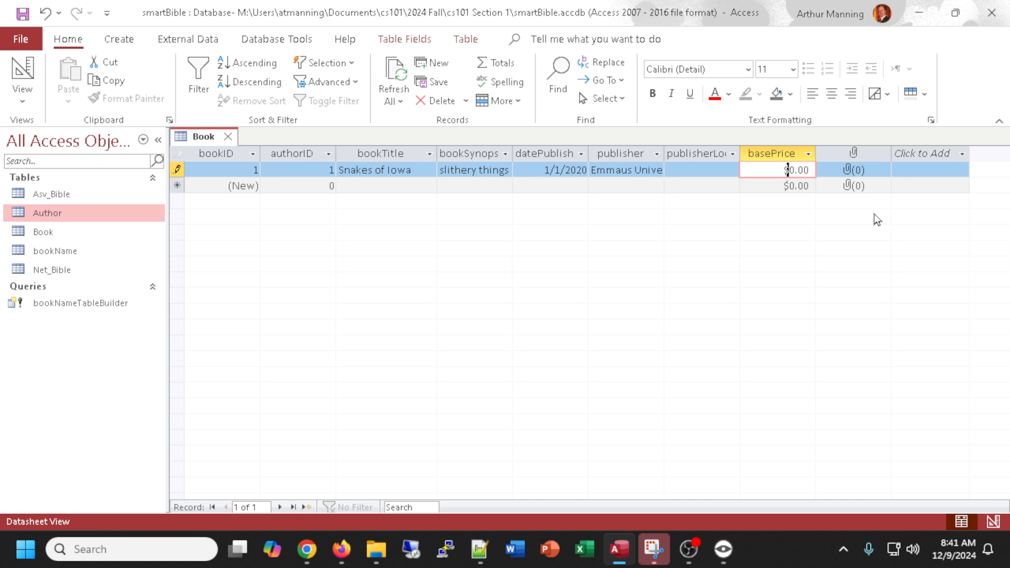
pyautogui.press('Insert')
pyautogui.write('2')
# Close the Book table, saving its layout changes.
pyautogui.click(315, 165)
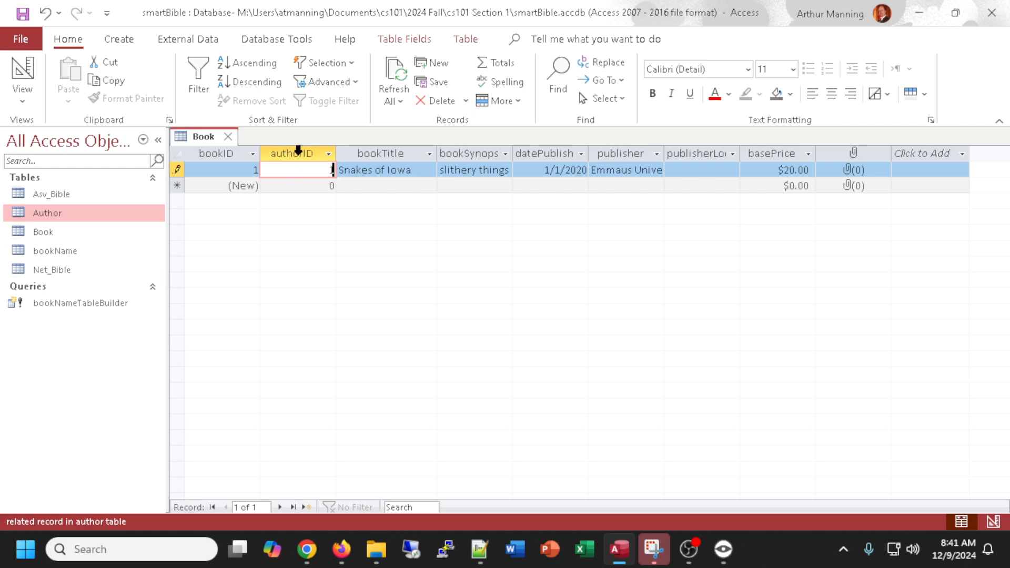
pyautogui.doubleClick(328, 170)
pyautogui.click(229, 138)
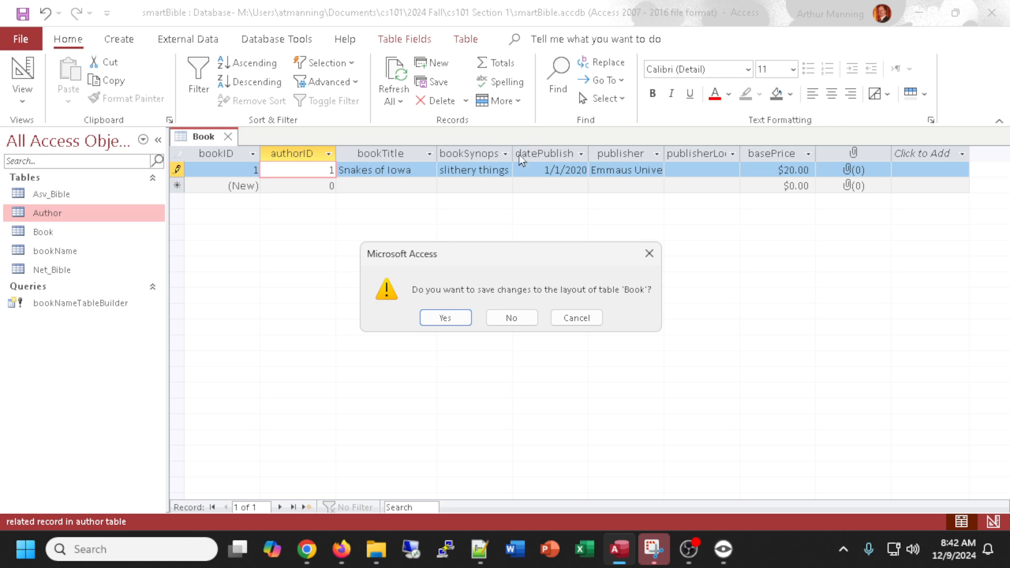
pyautogui.click(451, 319)
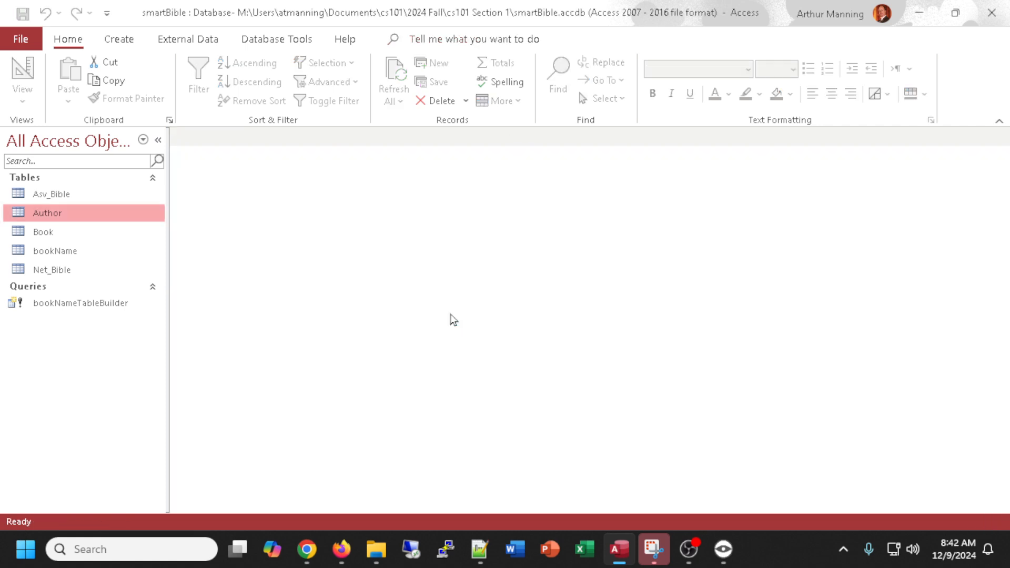
# Open the Relationships window, add the Author and Book tables and arrange them below the existing tables.
pyautogui.click(267, 42)
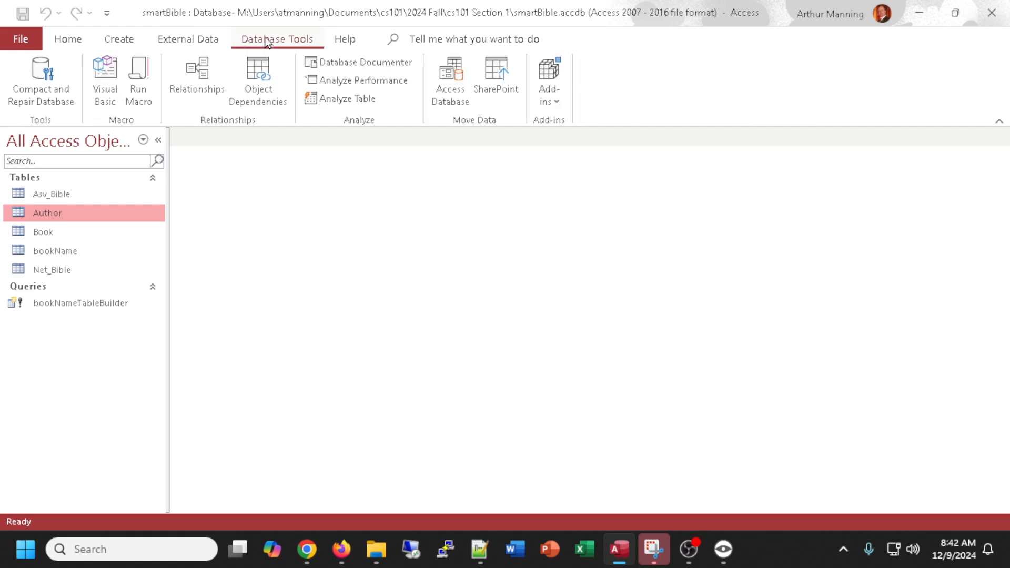
pyautogui.click(200, 86)
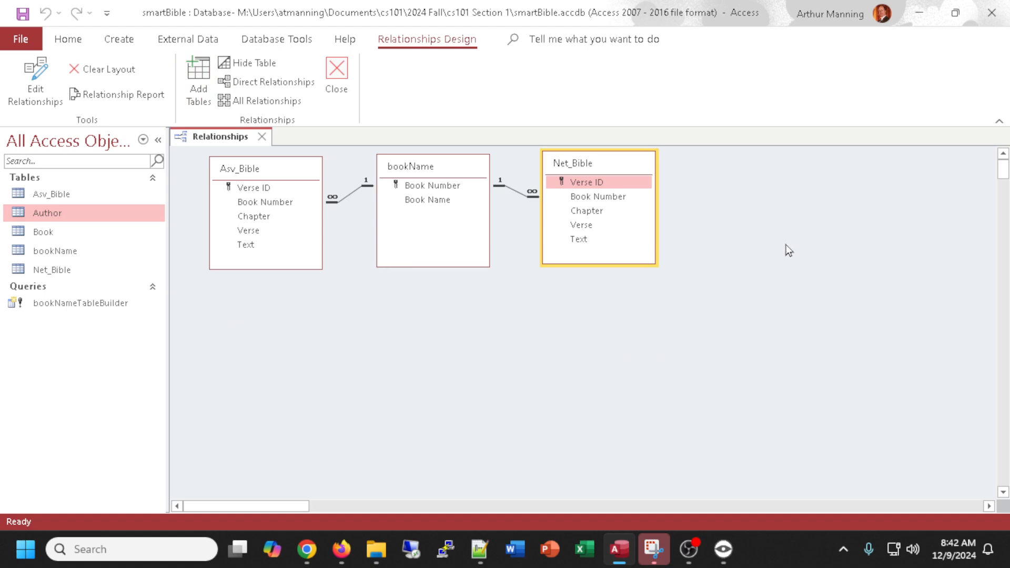
pyautogui.click(199, 85)
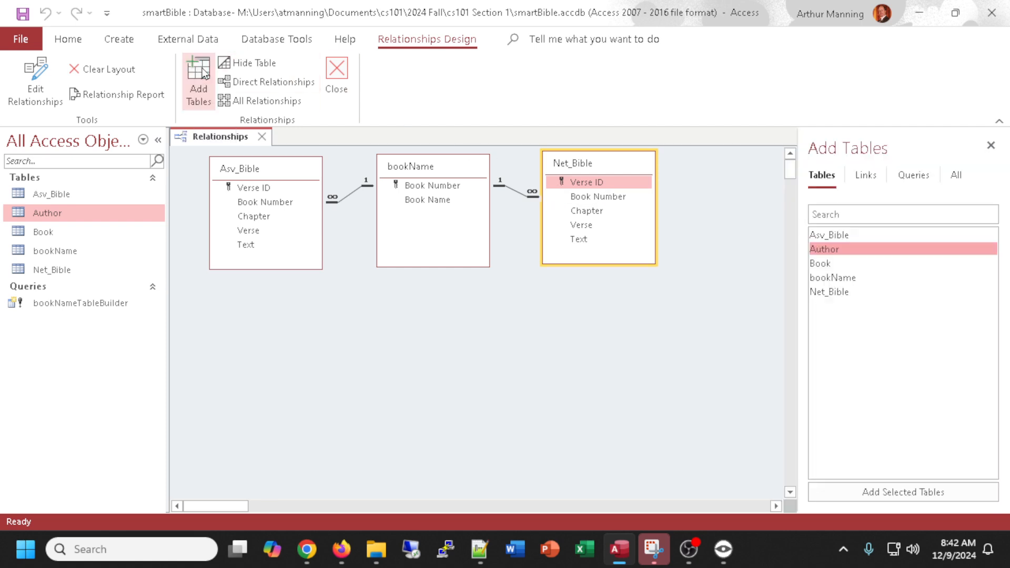
pyautogui.doubleClick(832, 248)
pyautogui.doubleClick(823, 264)
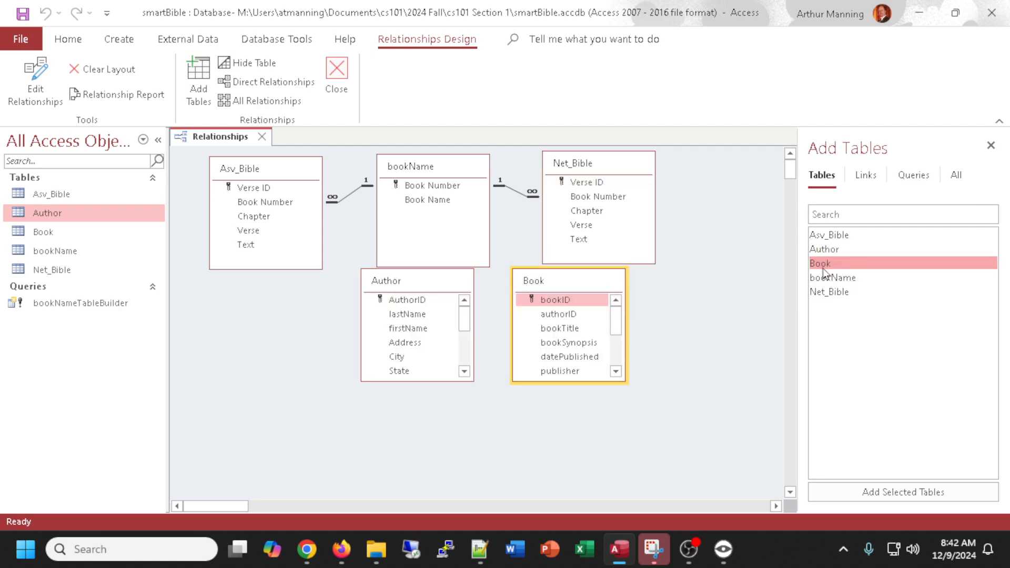
pyautogui.moveTo(422, 290); pyautogui.dragTo(327, 316)
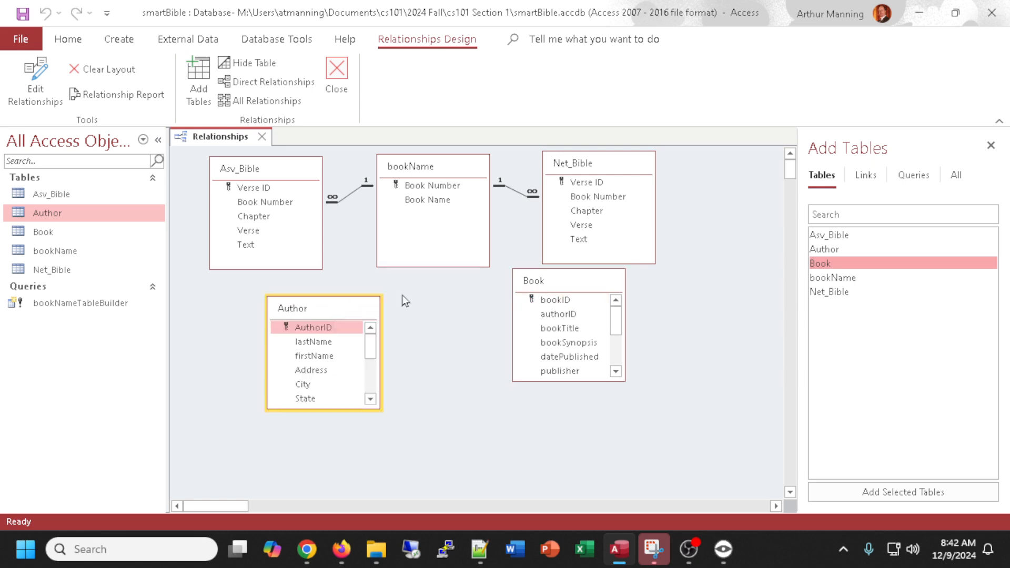
pyautogui.moveTo(573, 293); pyautogui.dragTo(485, 318)
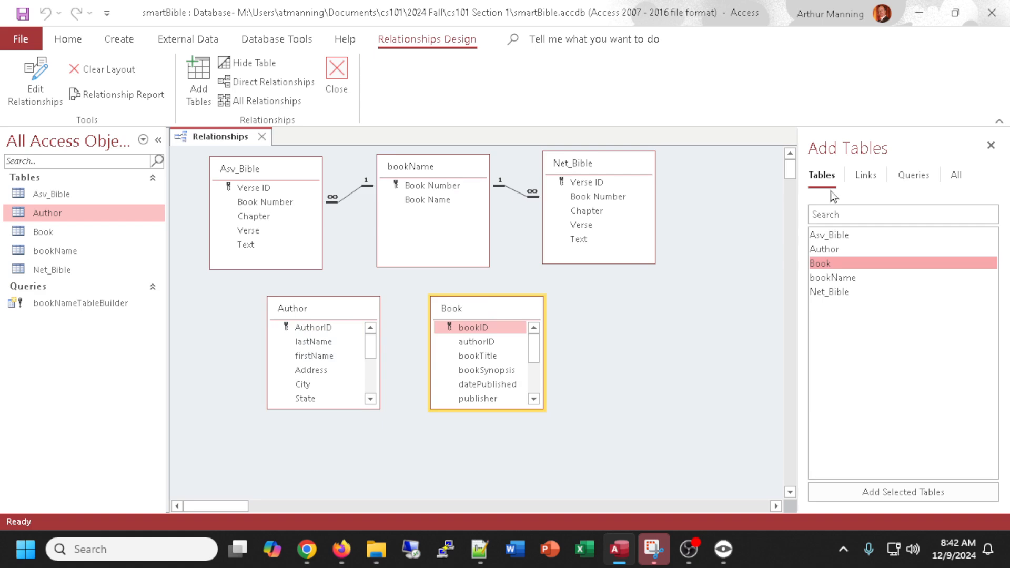
# Close the Add Tables pane and enlarge the Author and Book field lists to show all their fields.
pyautogui.click(990, 145)
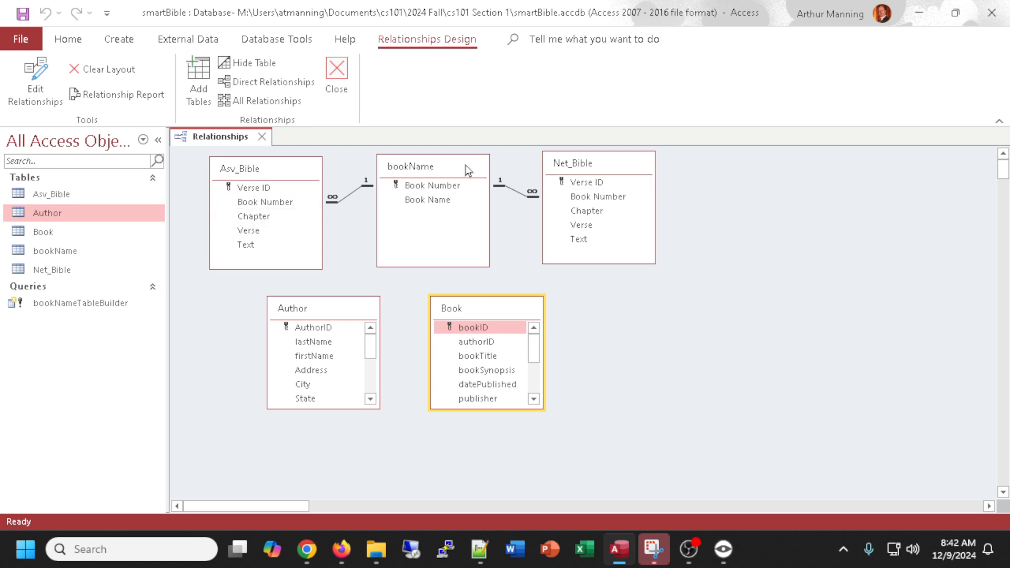
pyautogui.moveTo(503, 311)
pyautogui.mouseDown()
pyautogui.moveTo(534, 318)
pyautogui.moveTo(515, 311)
pyautogui.mouseUp()
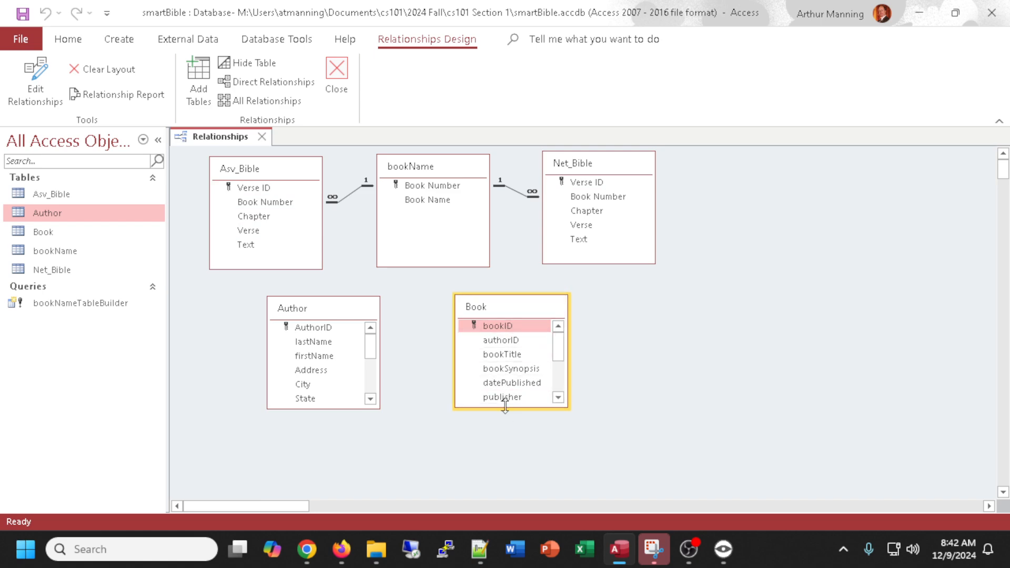
pyautogui.moveTo(504, 406); pyautogui.dragTo(506, 460)
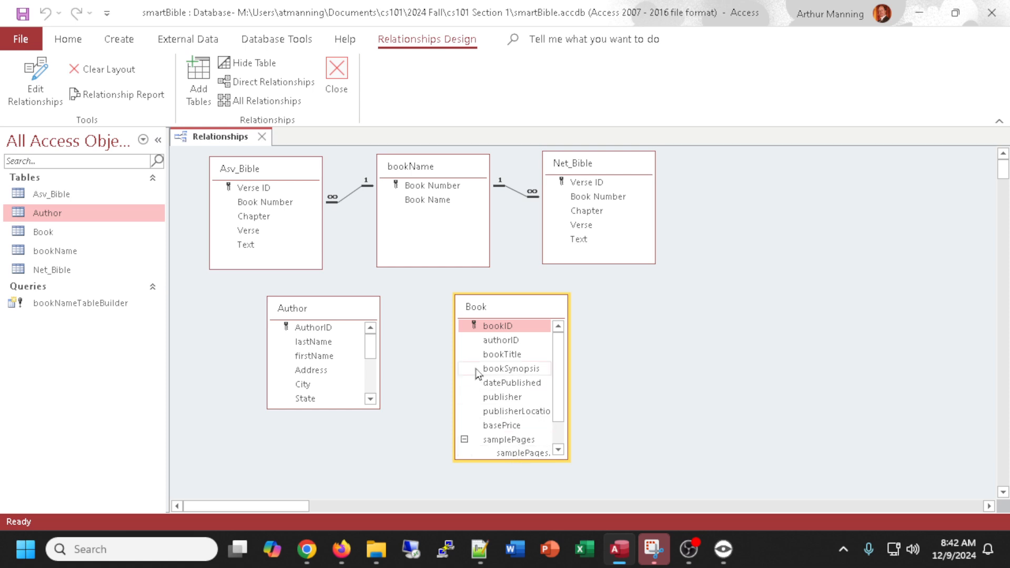
pyautogui.moveTo(335, 406); pyautogui.dragTo(329, 466)
pyautogui.moveTo(509, 458); pyautogui.dragTo(515, 497)
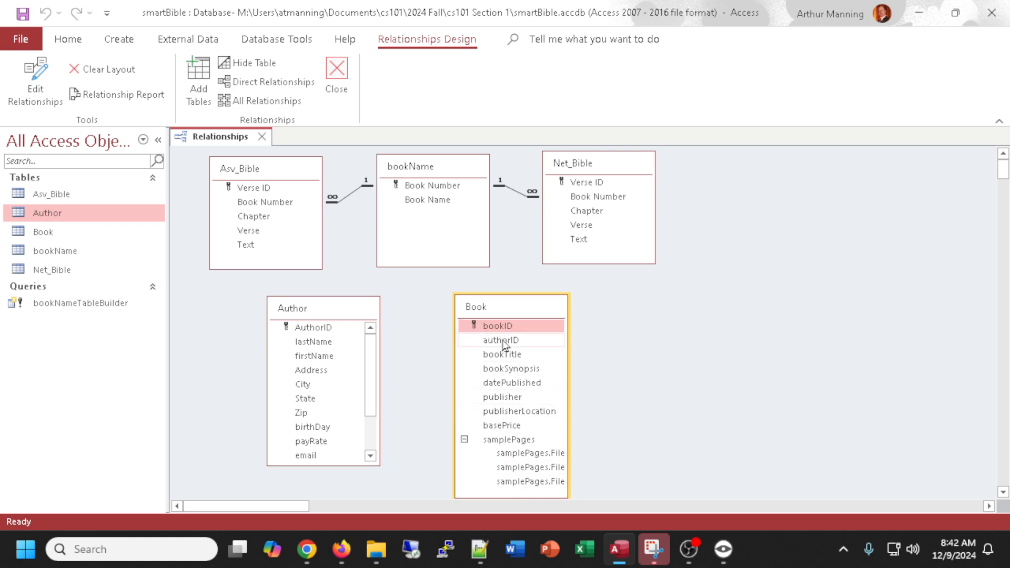
# Relate Author's AuthorID to Book's authorID, enforcing referential integrity and cascading updates to related fields.
pyautogui.moveTo(503, 340); pyautogui.dragTo(324, 333)
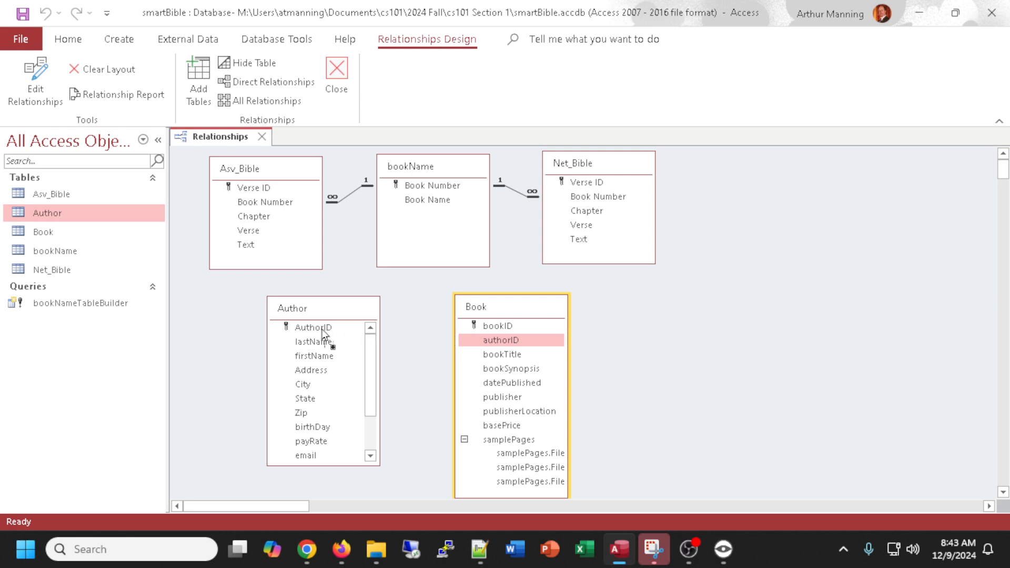
pyautogui.moveTo(323, 333); pyautogui.dragTo(323, 333)
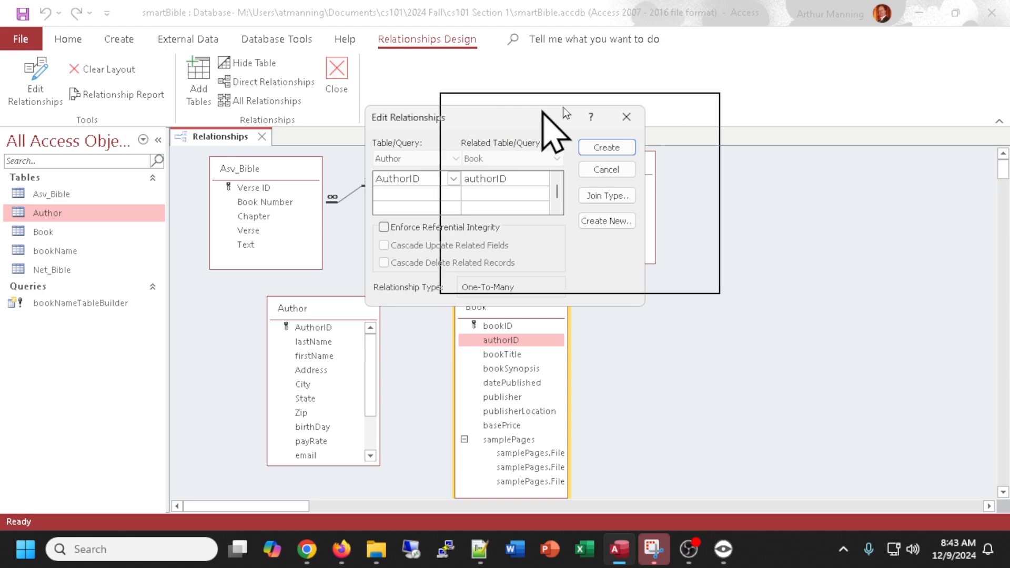
pyautogui.moveTo(565, 113); pyautogui.dragTo(772, 242)
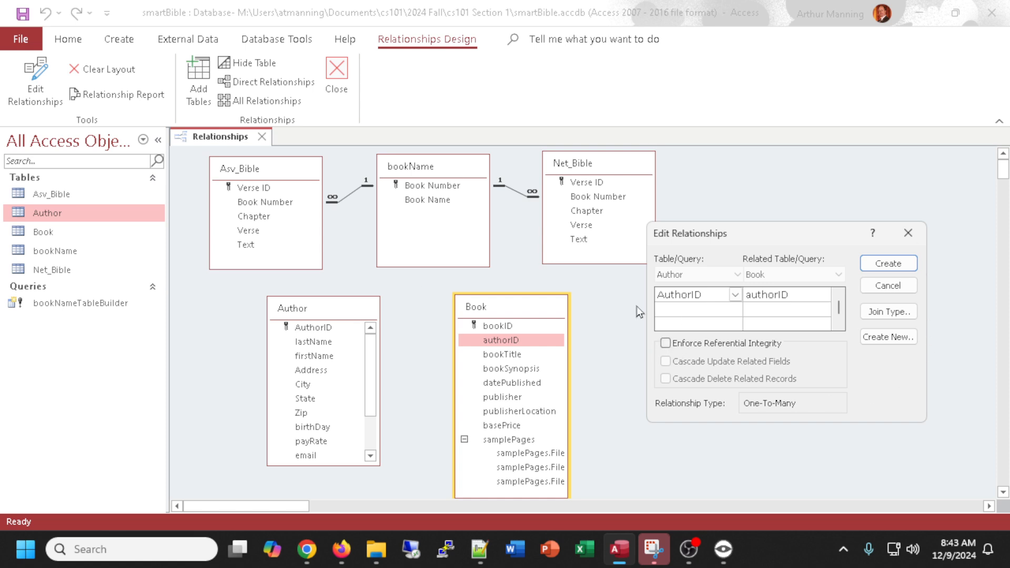
pyautogui.click(665, 344)
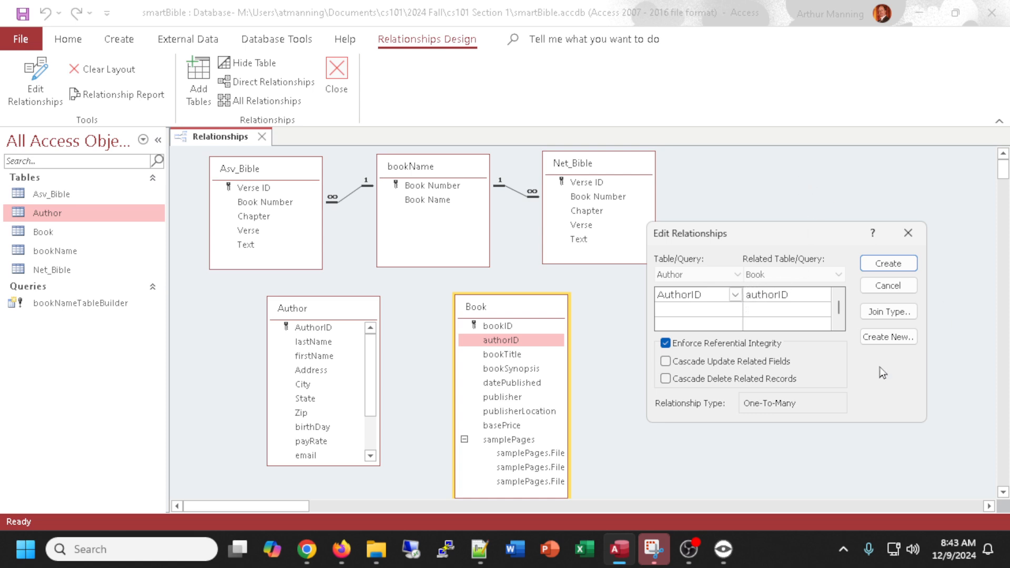
pyautogui.click(666, 362)
pyautogui.click(887, 264)
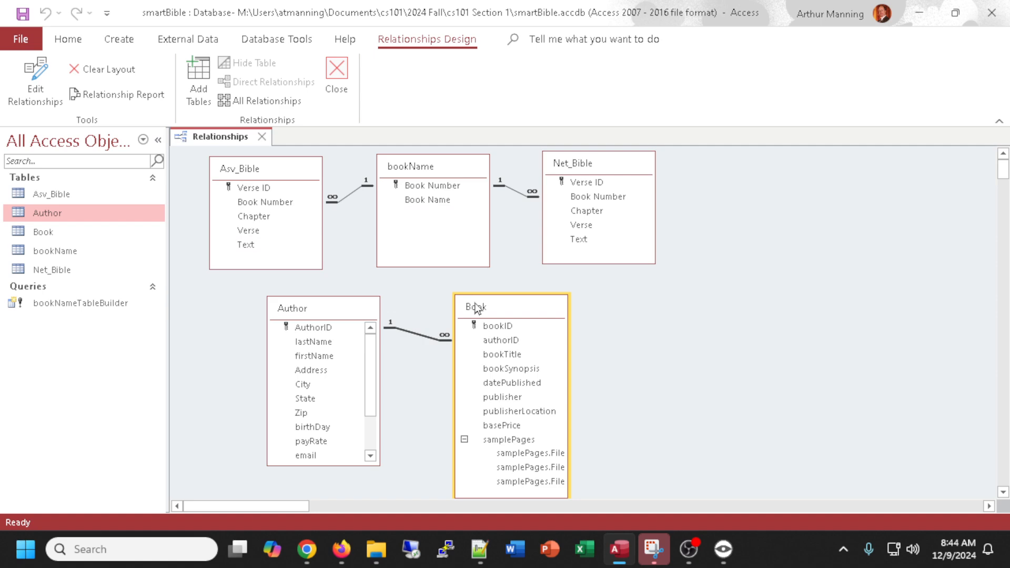
pyautogui.click(498, 341)
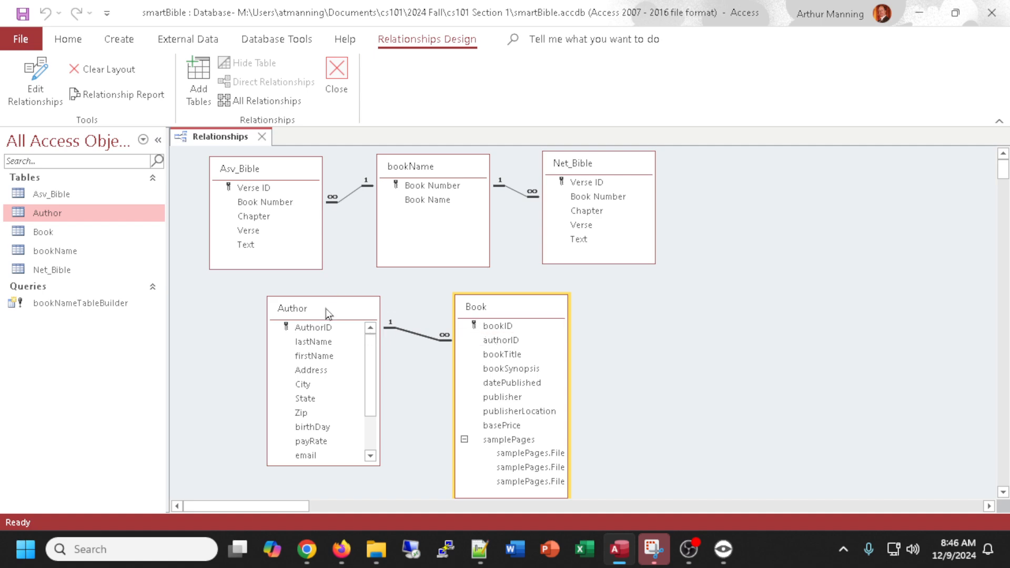
# Move the Author and Book field lists left and close the Relationships window, saving its layout.
pyautogui.moveTo(326, 308); pyautogui.dragTo(261, 313)
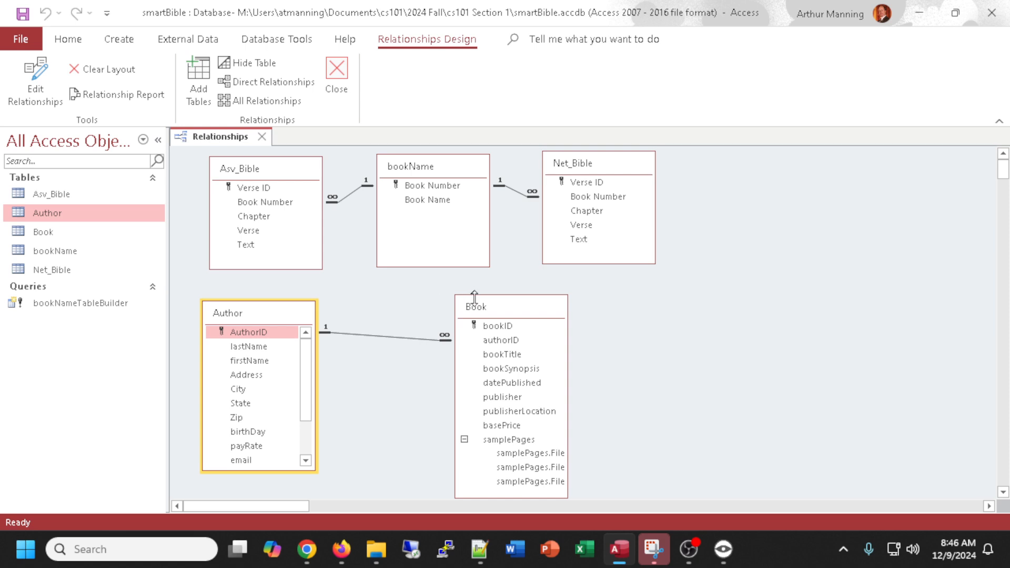
pyautogui.moveTo(513, 309); pyautogui.dragTo(432, 313)
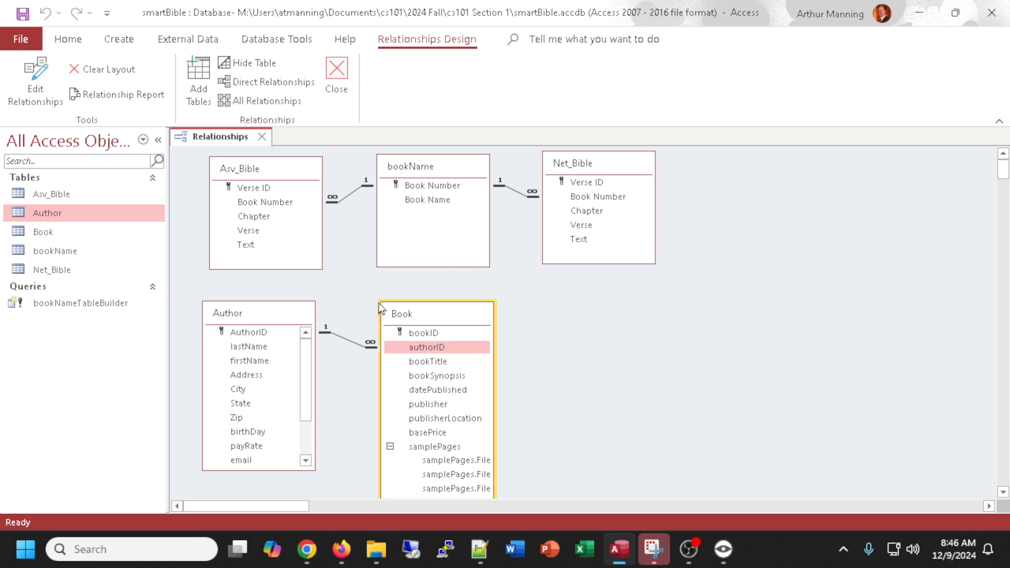
pyautogui.click(261, 137)
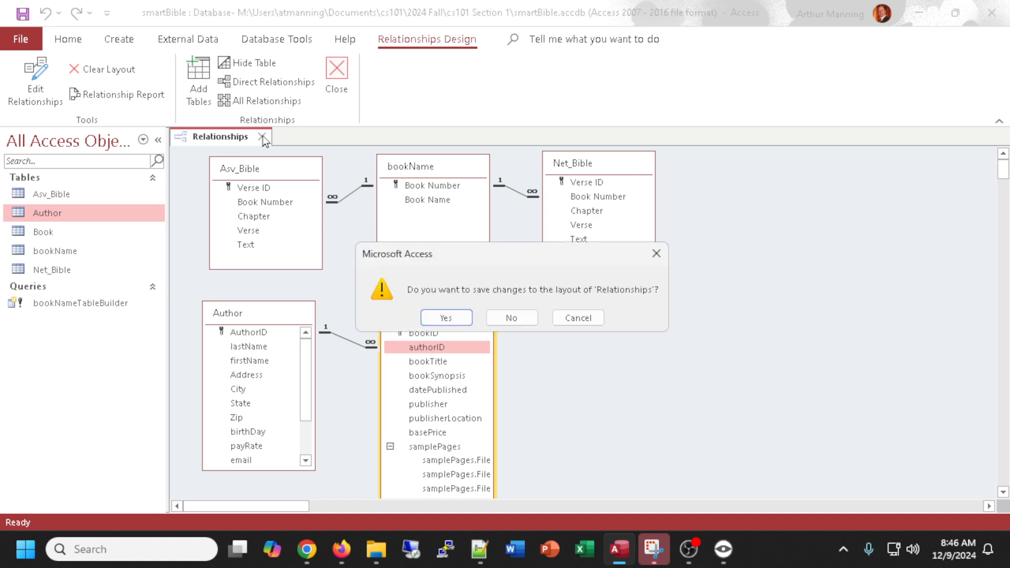
pyautogui.click(446, 318)
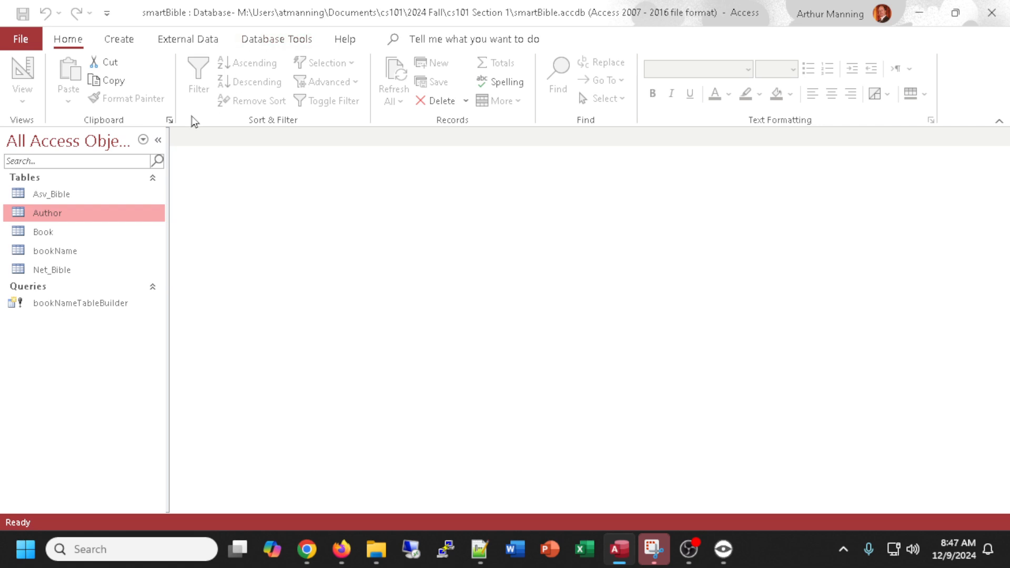
# Start a new query design with the Author table added, closing the property sheet and table pane.
pyautogui.click(118, 42)
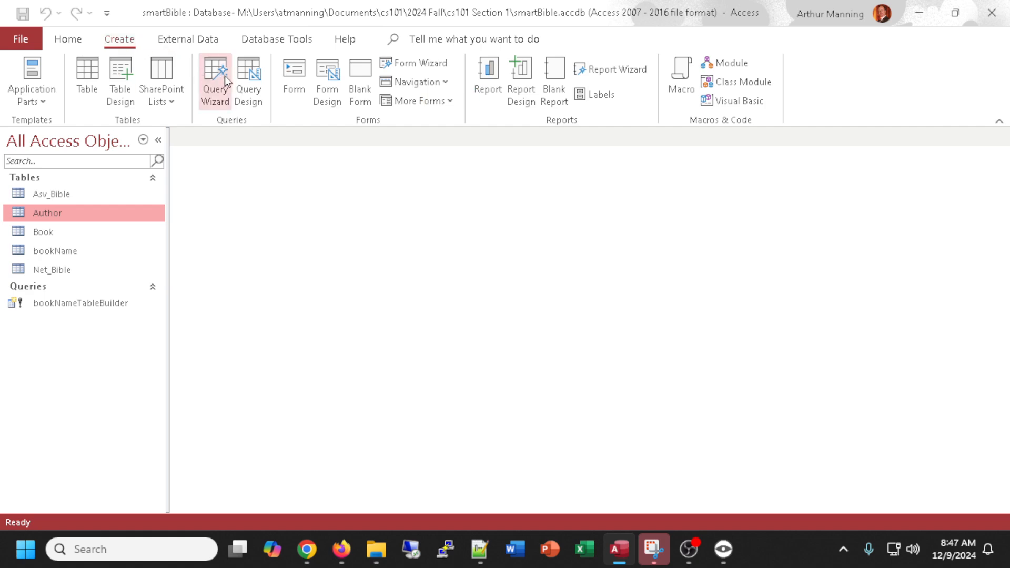
pyautogui.click(253, 74)
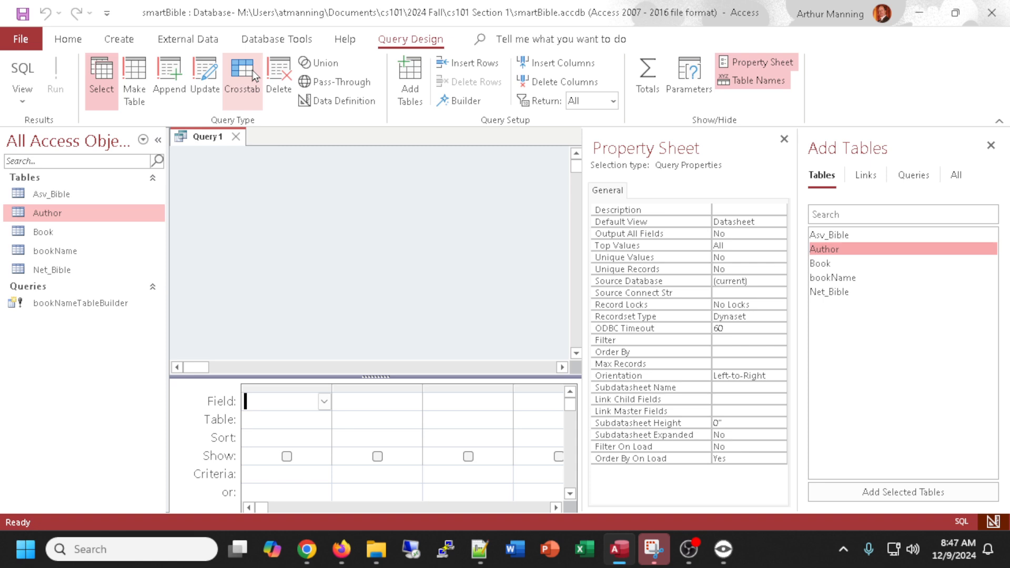
pyautogui.click(784, 139)
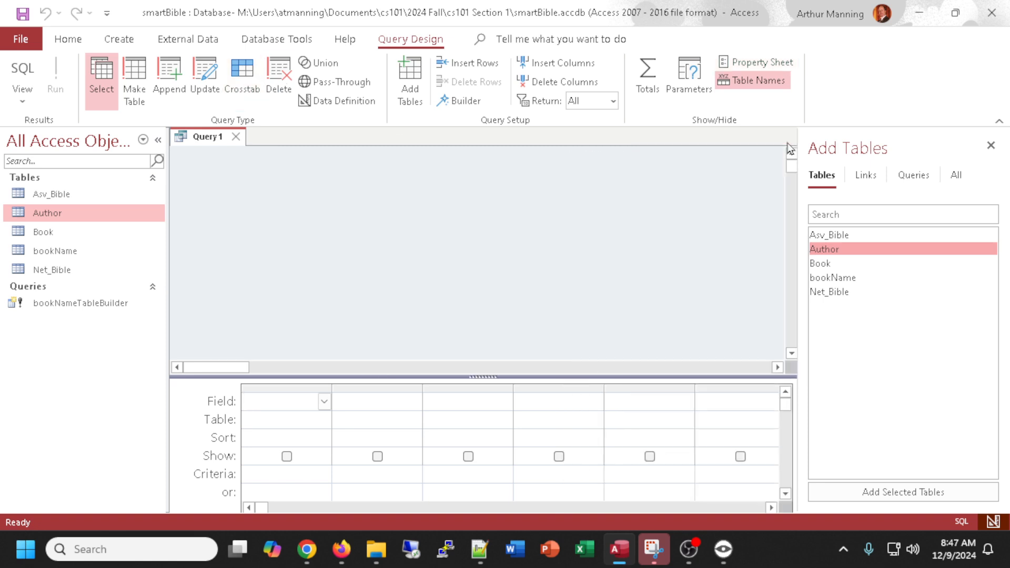
pyautogui.doubleClick(823, 250)
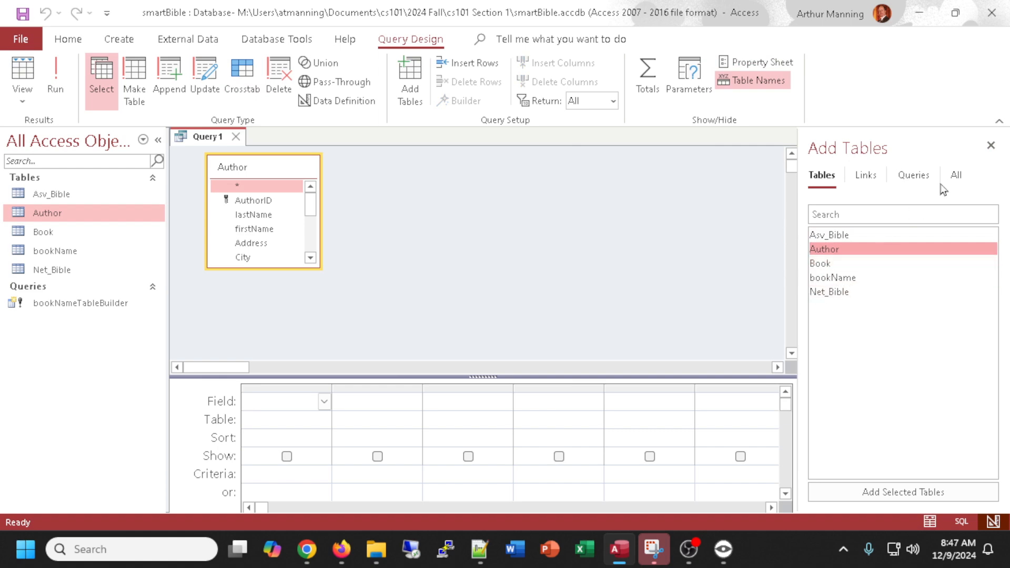
pyautogui.click(989, 149)
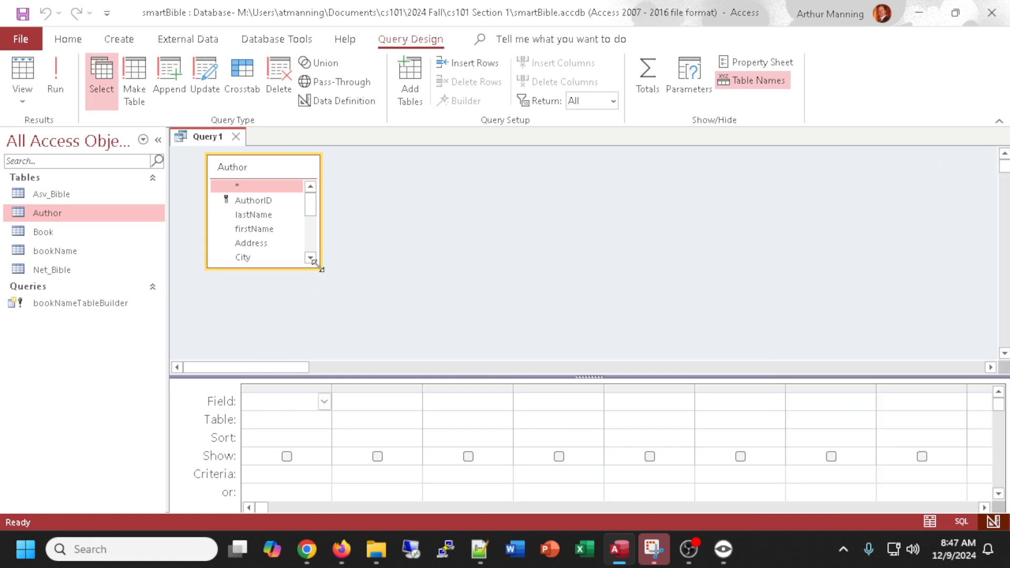
# Add lastName, firstName, City and State from Author to the query grid and run the query.
pyautogui.moveTo(319, 268); pyautogui.dragTo(466, 330)
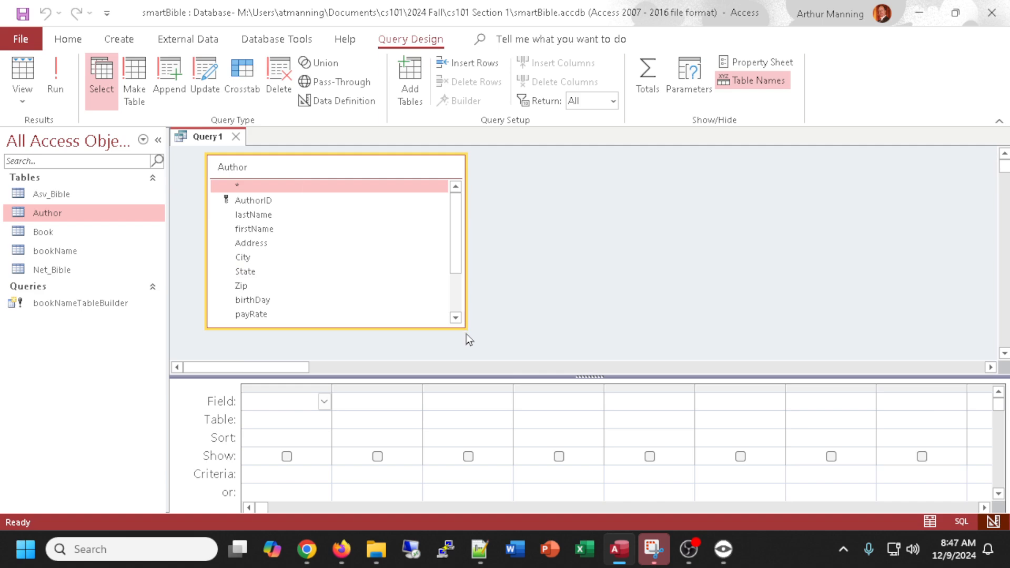
pyautogui.doubleClick(269, 215)
pyautogui.doubleClick(262, 230)
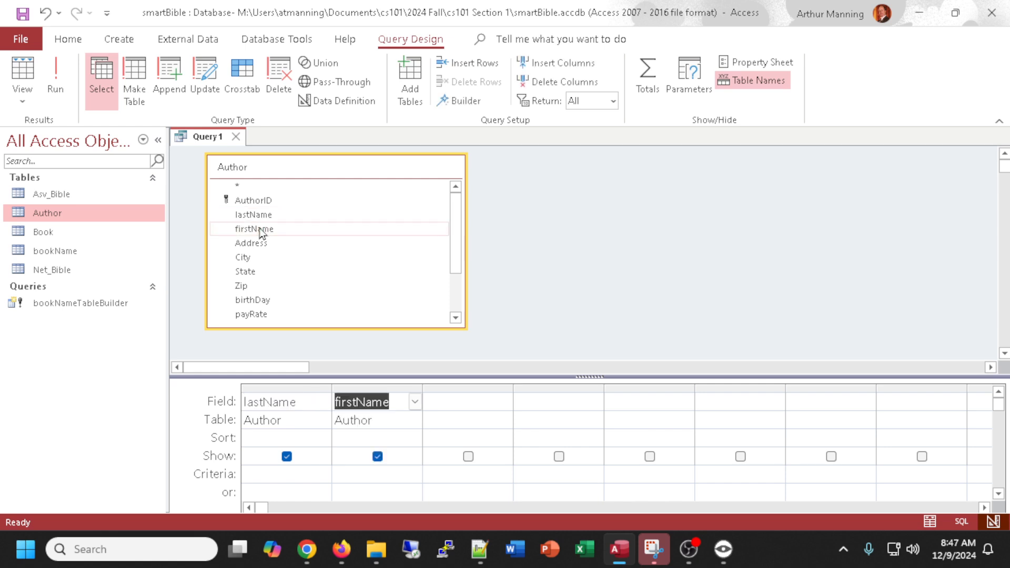
pyautogui.doubleClick(244, 258)
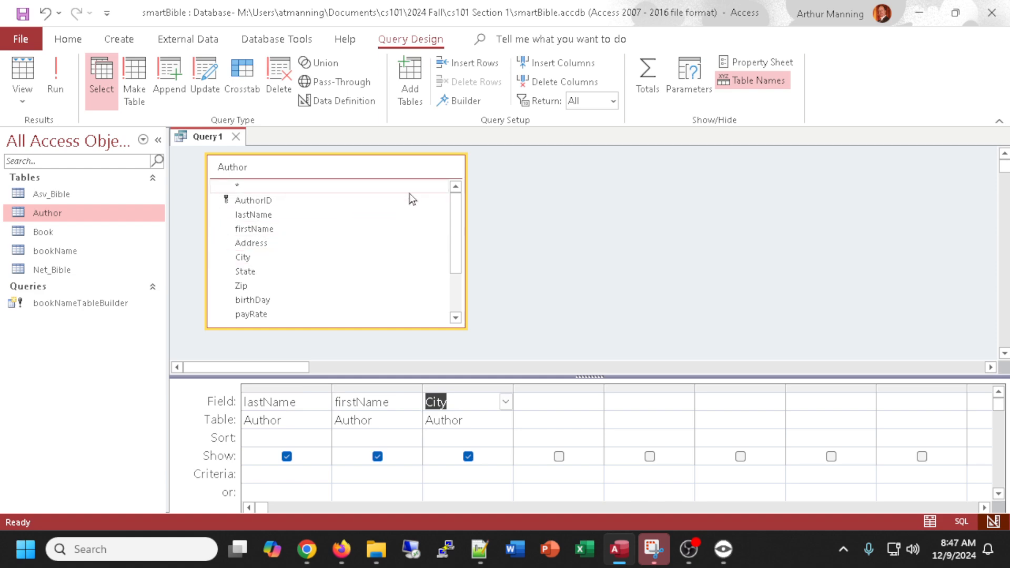
pyautogui.click(245, 272)
pyautogui.doubleClick(245, 272)
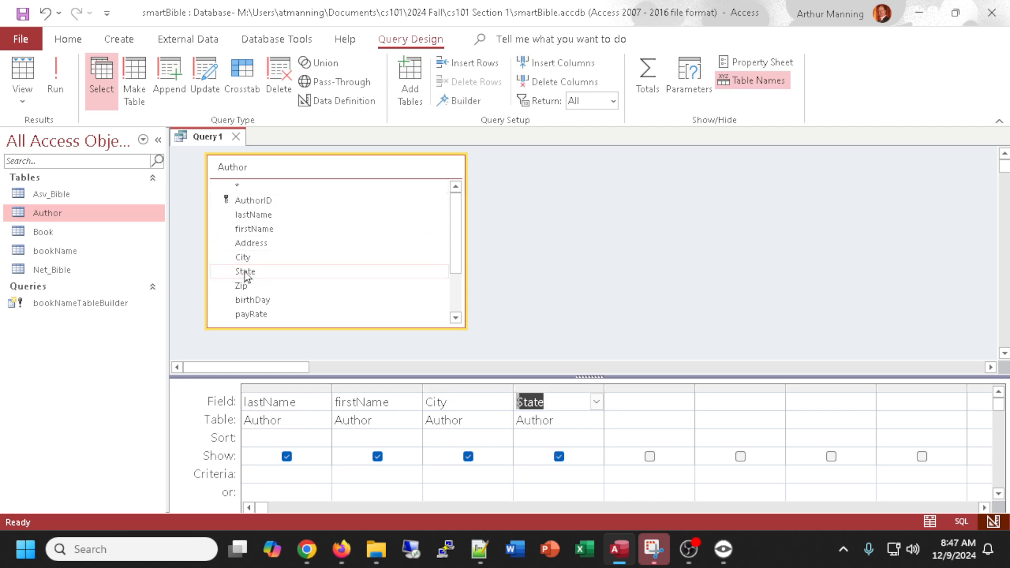
pyautogui.moveTo(585, 375); pyautogui.dragTo(585, 341)
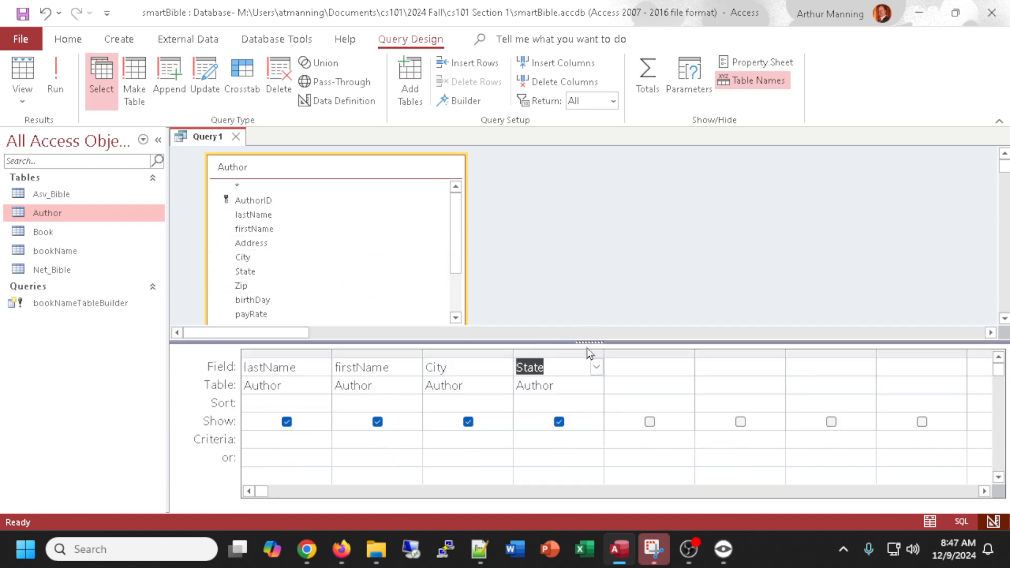
pyautogui.moveTo(587, 341); pyautogui.dragTo(588, 371)
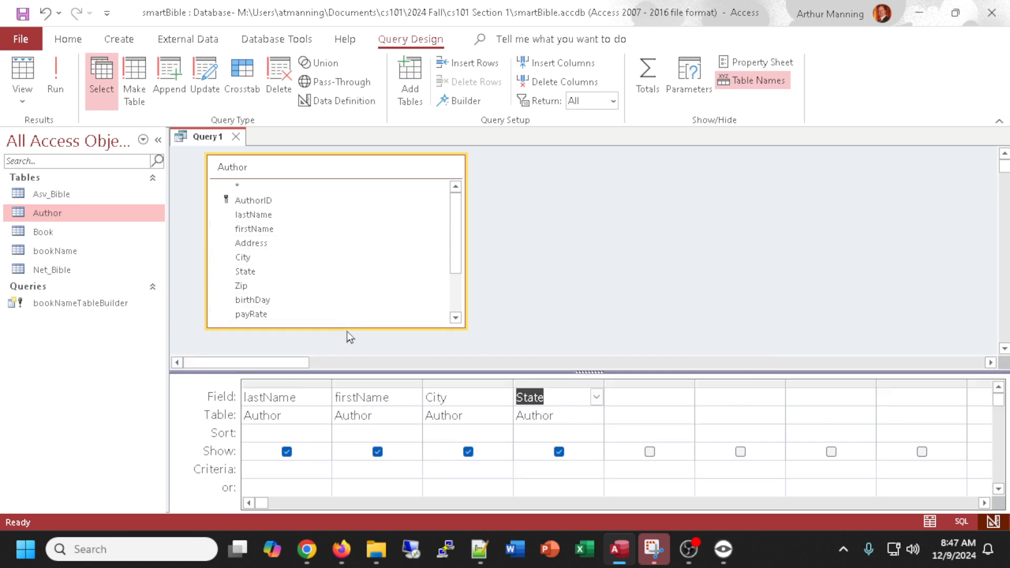
pyautogui.moveTo(346, 324); pyautogui.dragTo(342, 290)
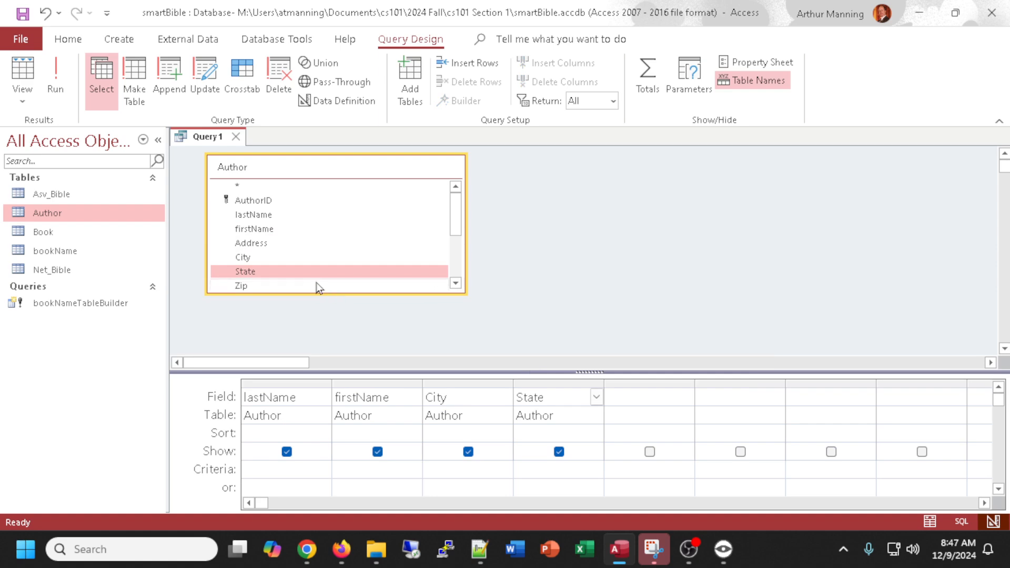
pyautogui.moveTo(589, 371); pyautogui.dragTo(582, 321)
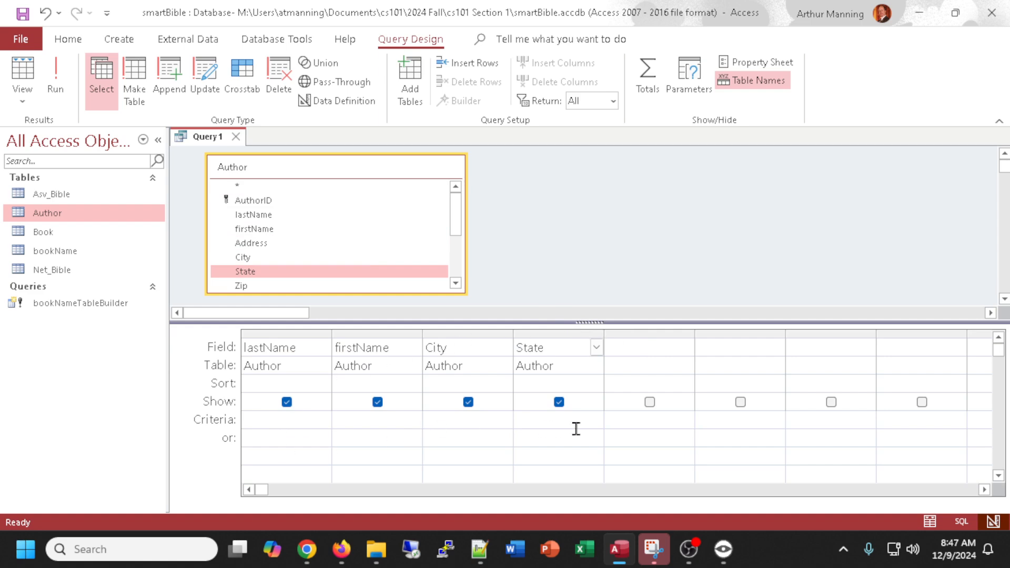
pyautogui.click(56, 69)
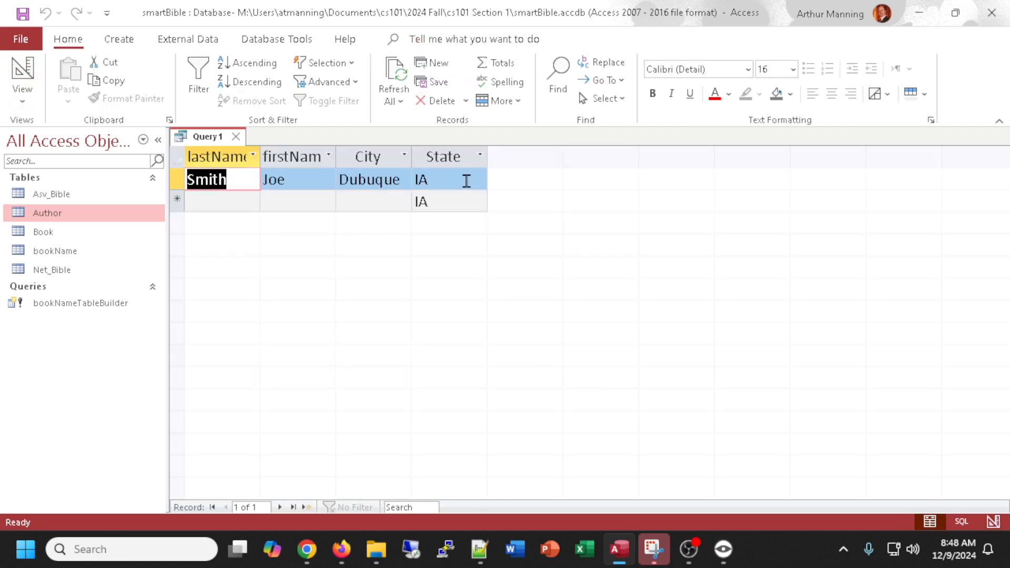
pyautogui.click(28, 73)
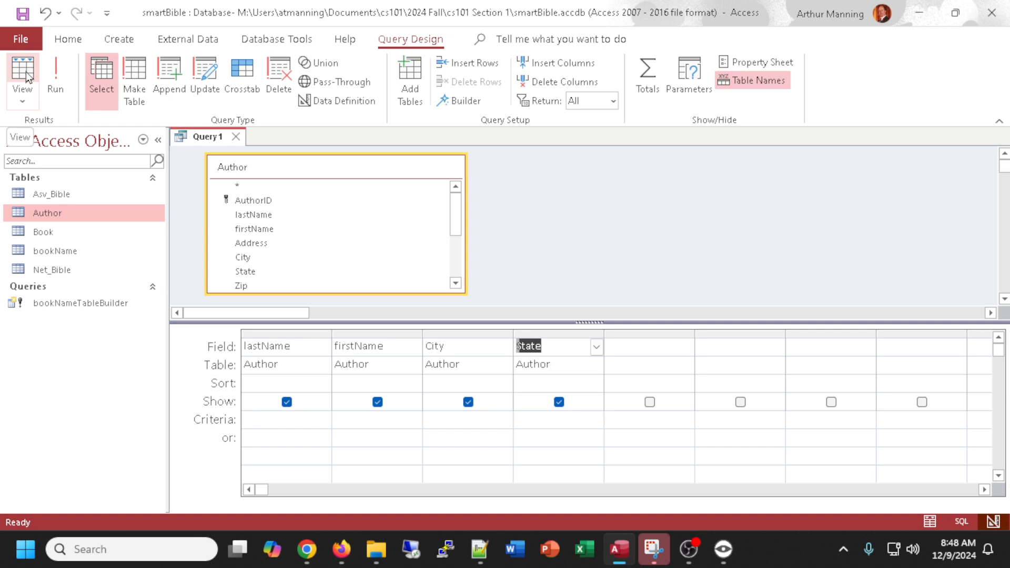
# Enter "ia" as the State criterion and run the query.
pyautogui.click(556, 418)
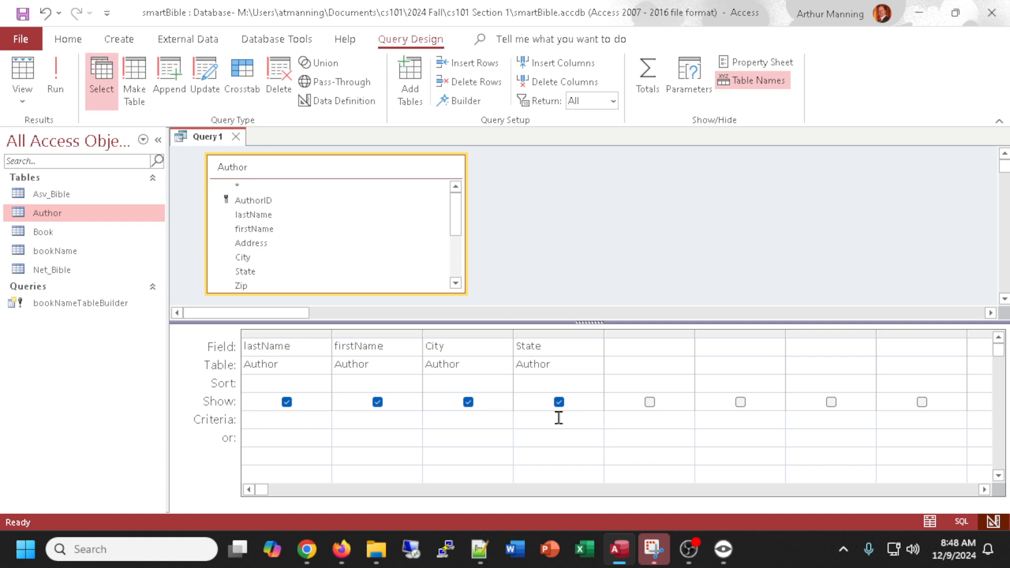
pyautogui.write('I')
pyautogui.press('BackSpace')
pyautogui.write('A')
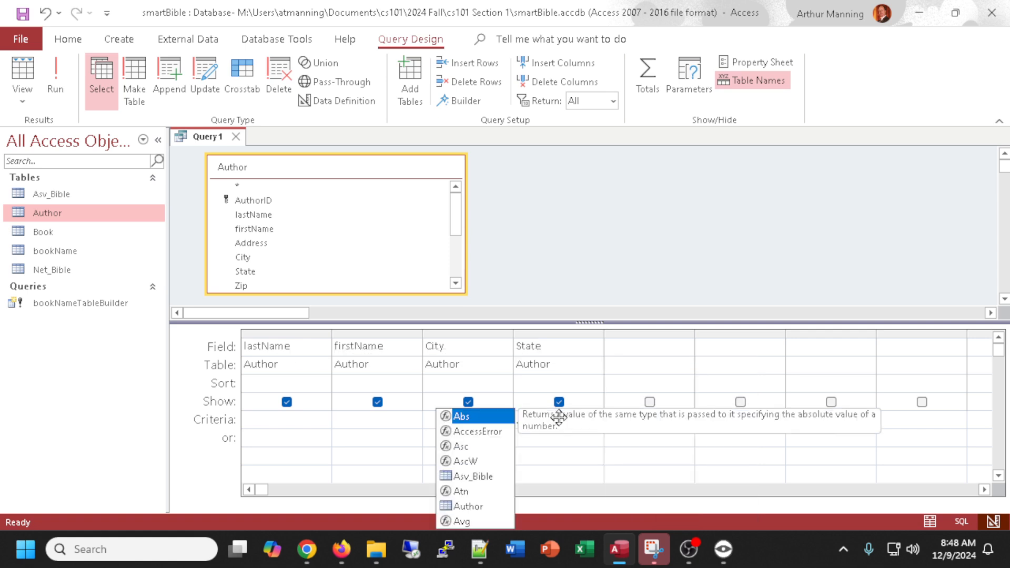
pyautogui.press('BackSpace')
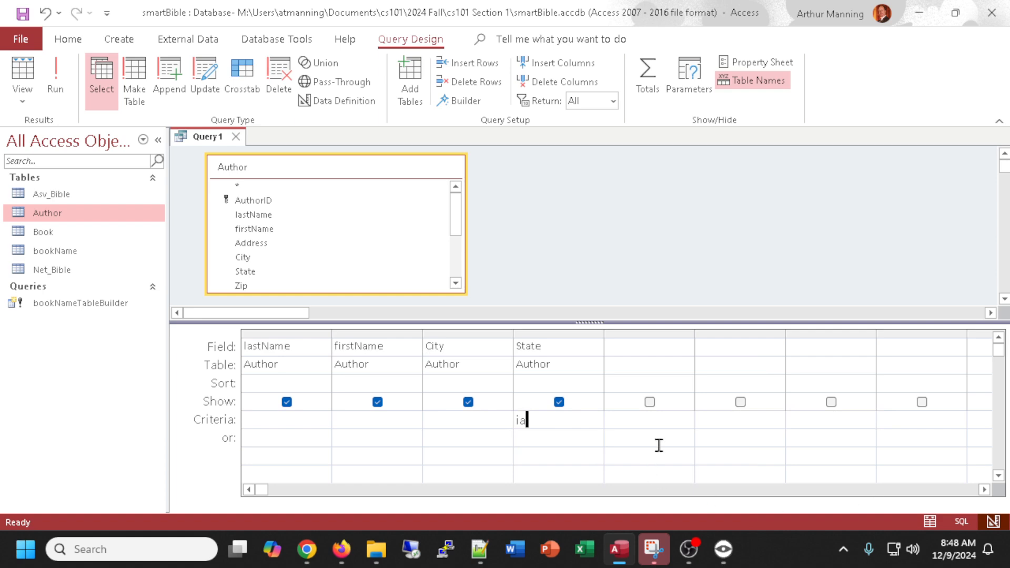
pyautogui.click(664, 418)
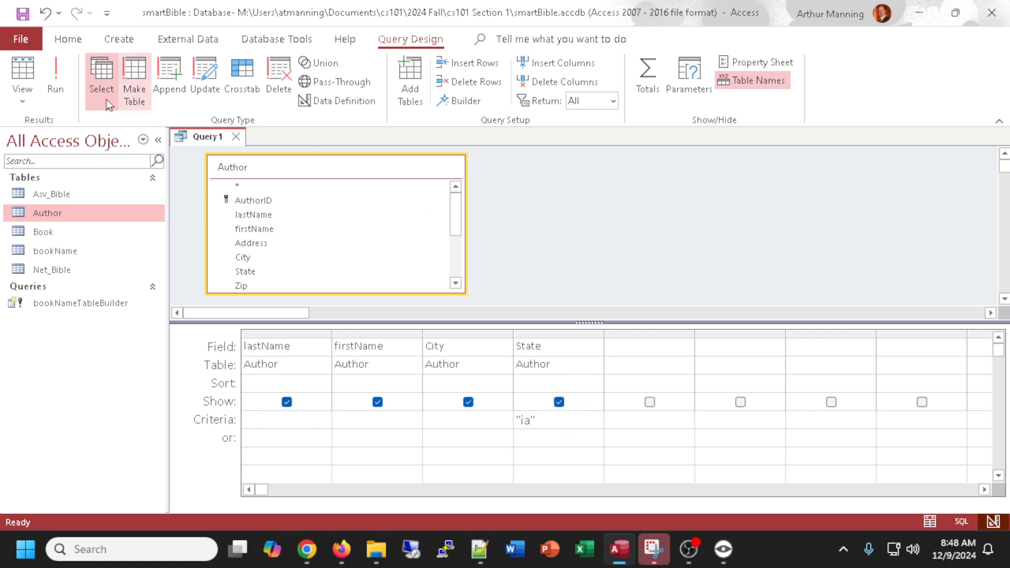
pyautogui.click(23, 74)
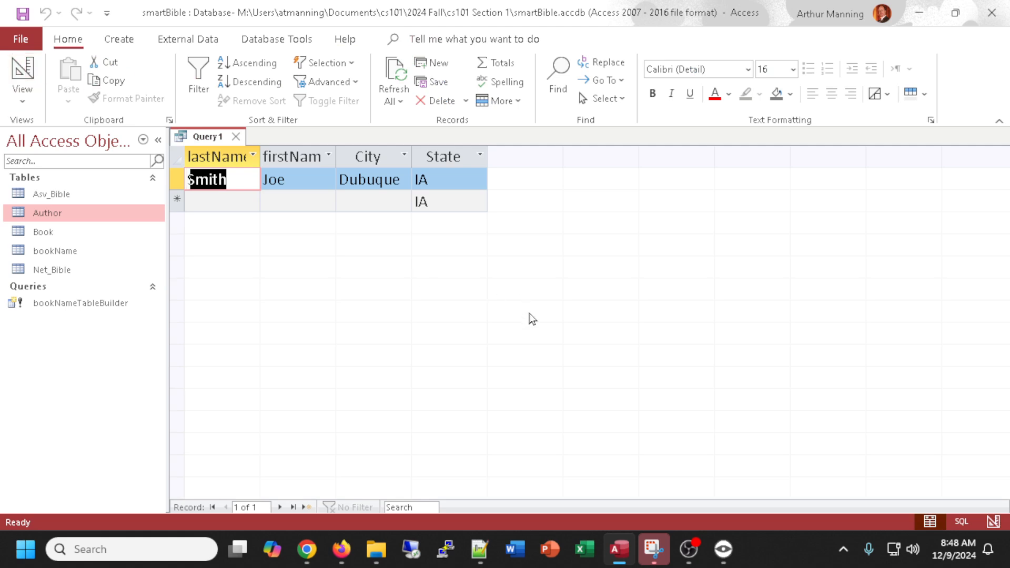
pyautogui.click(16, 79)
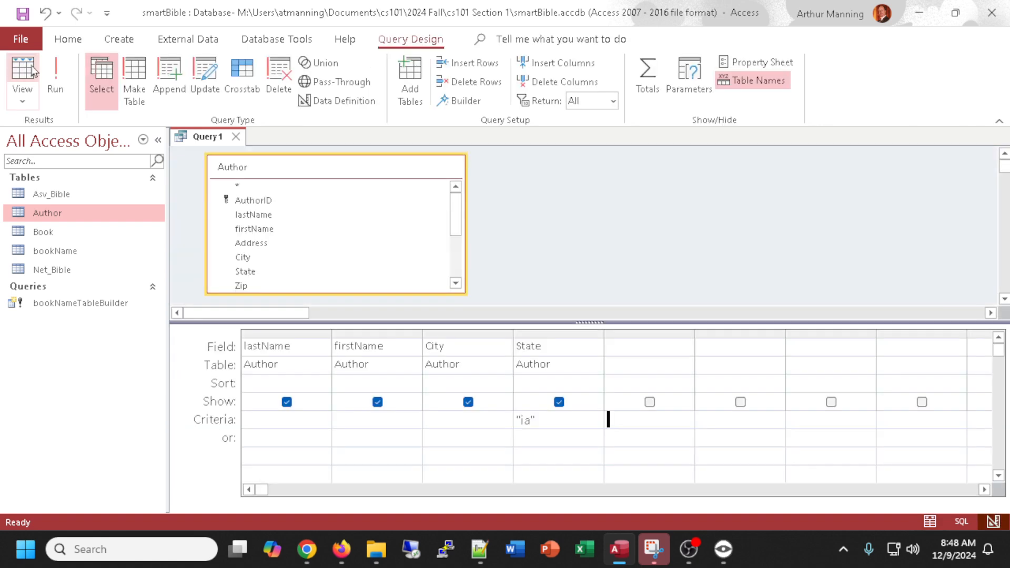
# Replace the State criterion with "MN" and run the query.
pyautogui.moveTo(608, 419); pyautogui.dragTo(504, 421)
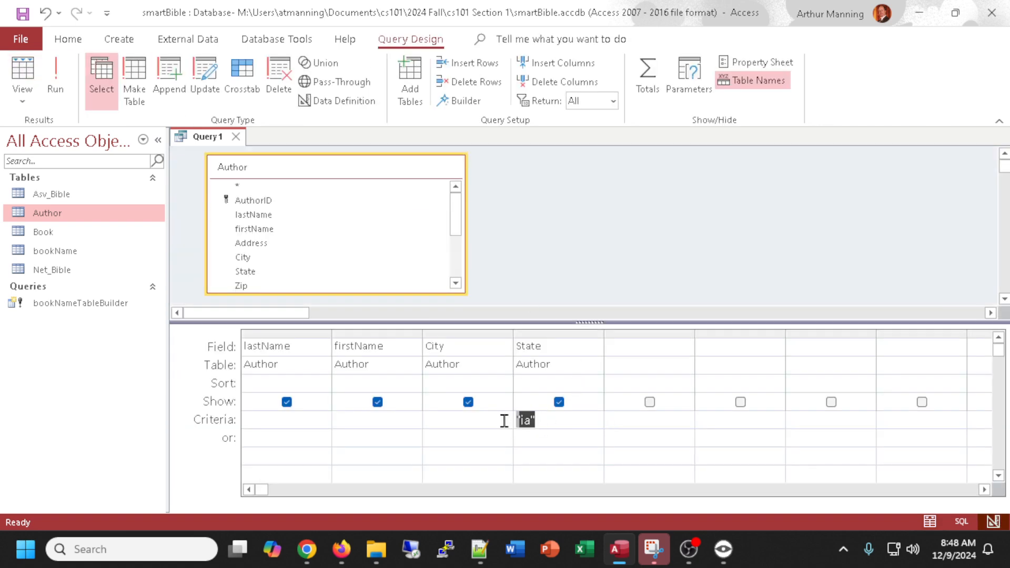
pyautogui.write('MN')
pyautogui.click(639, 420)
pyautogui.click(23, 71)
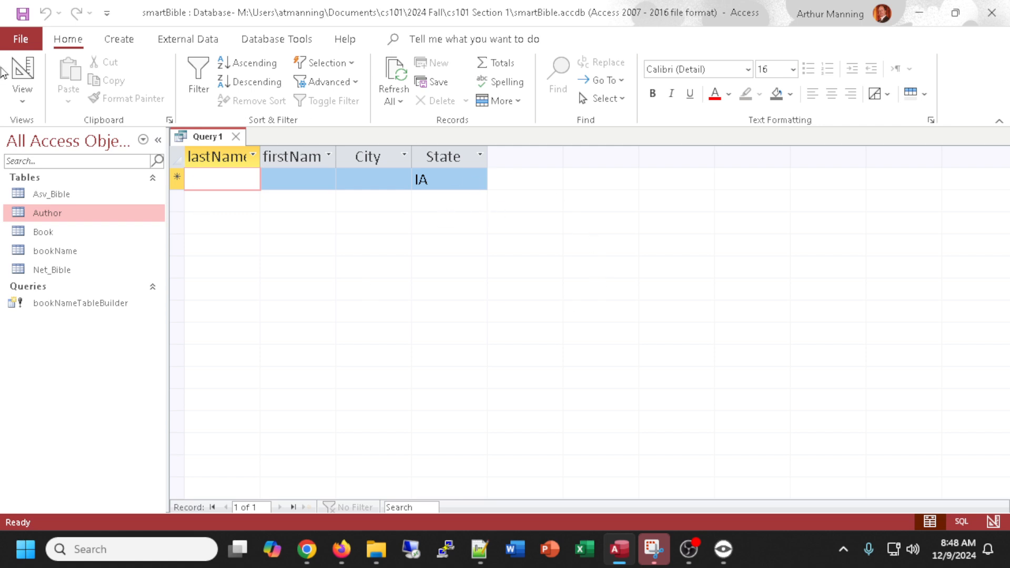
pyautogui.click(22, 70)
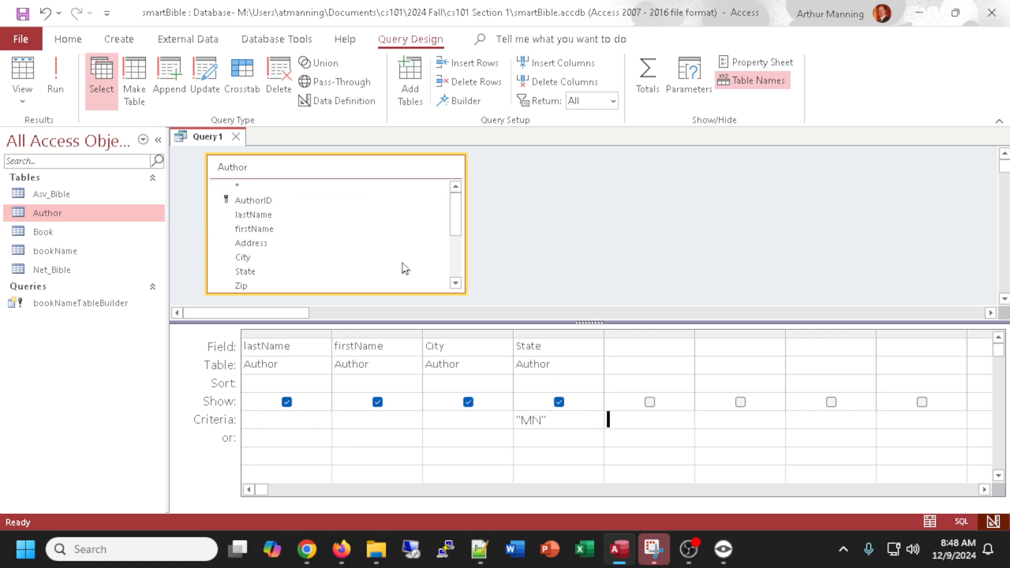
pyautogui.click(23, 71)
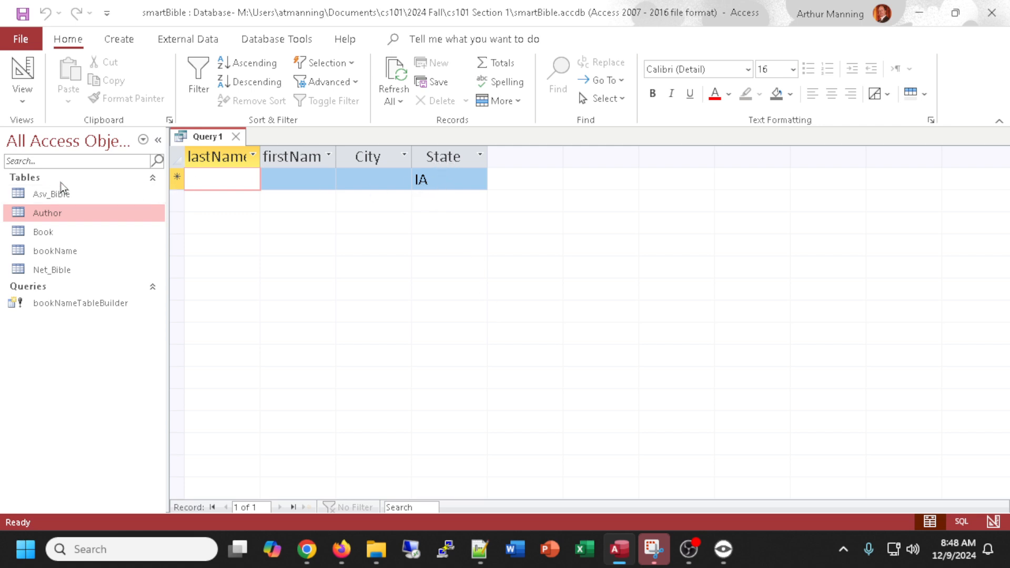
# Open the Author table to check its records, then close it.
pyautogui.doubleClick(44, 213)
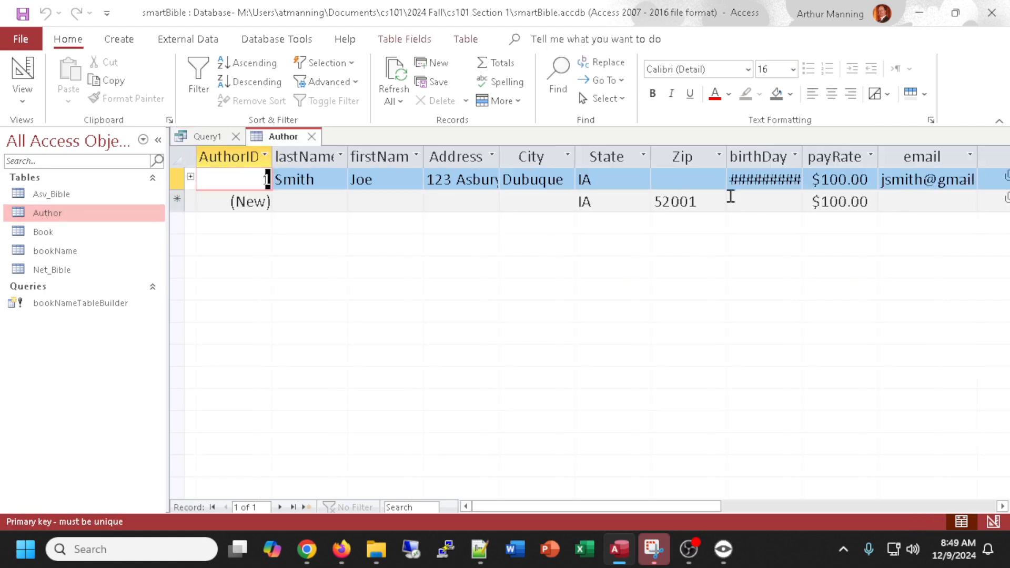
pyautogui.click(311, 137)
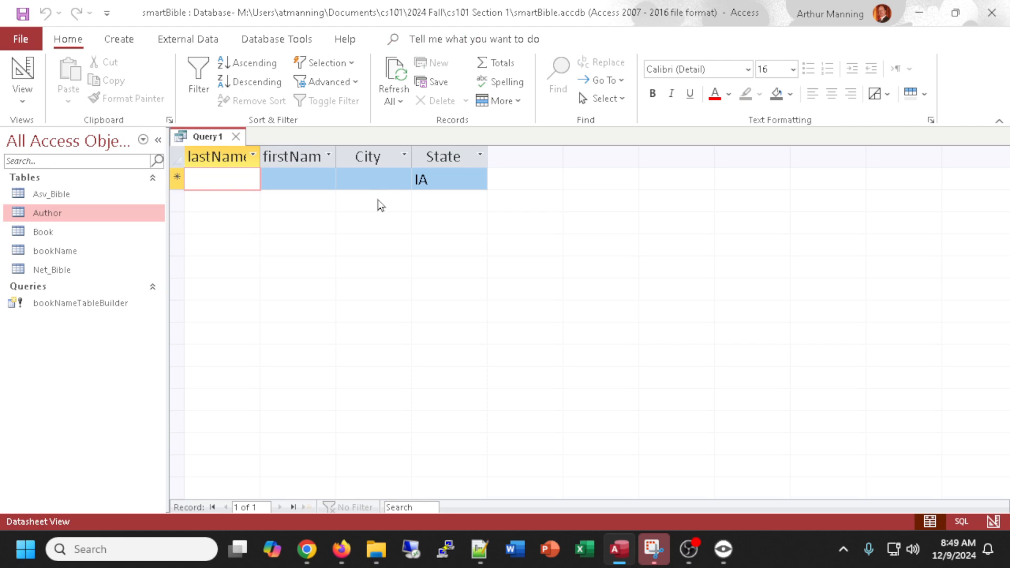
# Save the query as authorsInIowa.
pyautogui.hotkey('ctrl', 's')
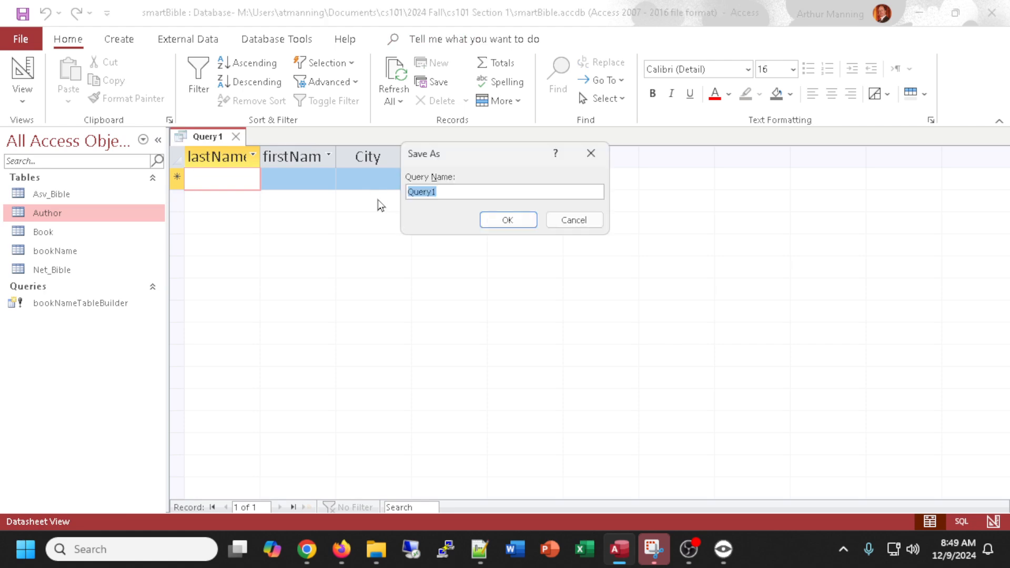
pyautogui.write('from')
pyautogui.press('BackSpace')
pyautogui.press('BackSpace')
pyautogui.press('BackSpace')
pyautogui.press('BackSpace')
pyautogui.write('autoh')
pyautogui.press('Return')
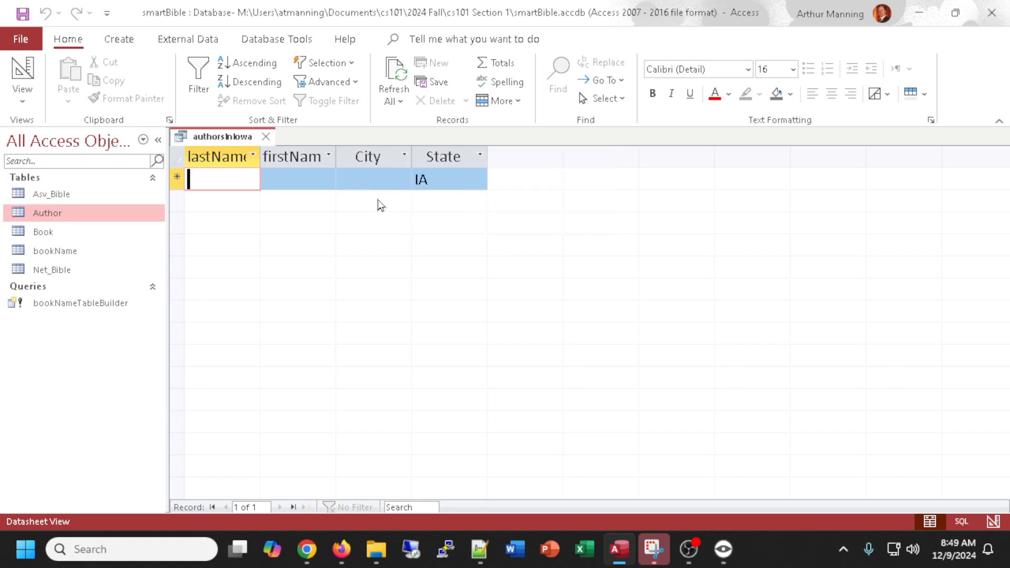
# Close the authorsInIowa query and start a new query design containing the Book table.
pyautogui.click(266, 137)
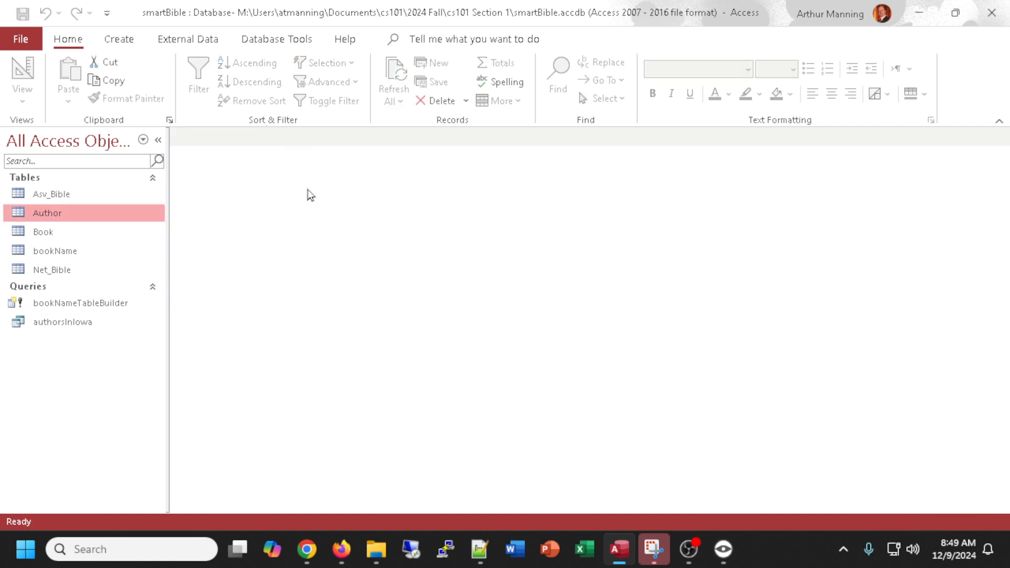
pyautogui.click(126, 45)
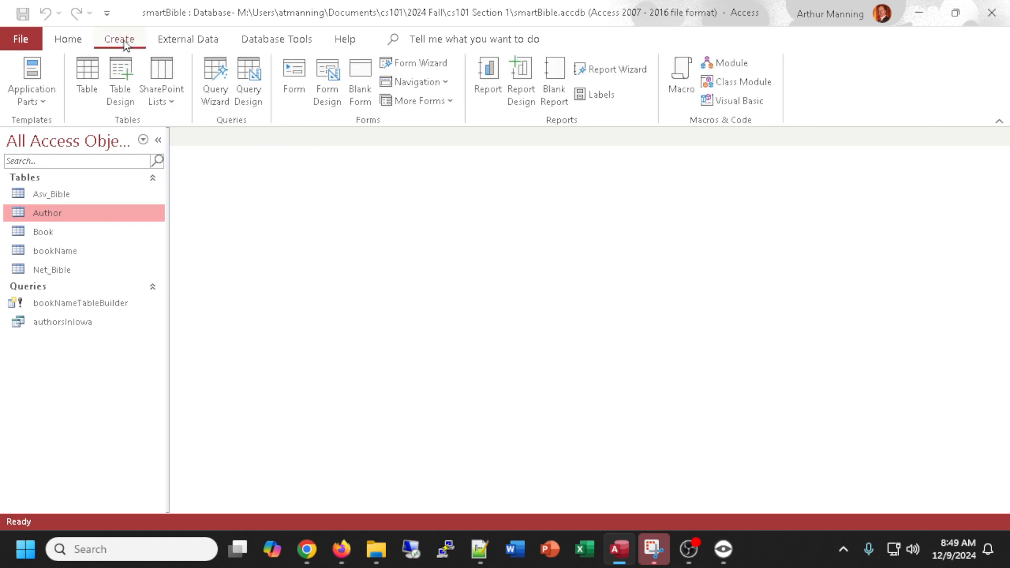
pyautogui.click(251, 74)
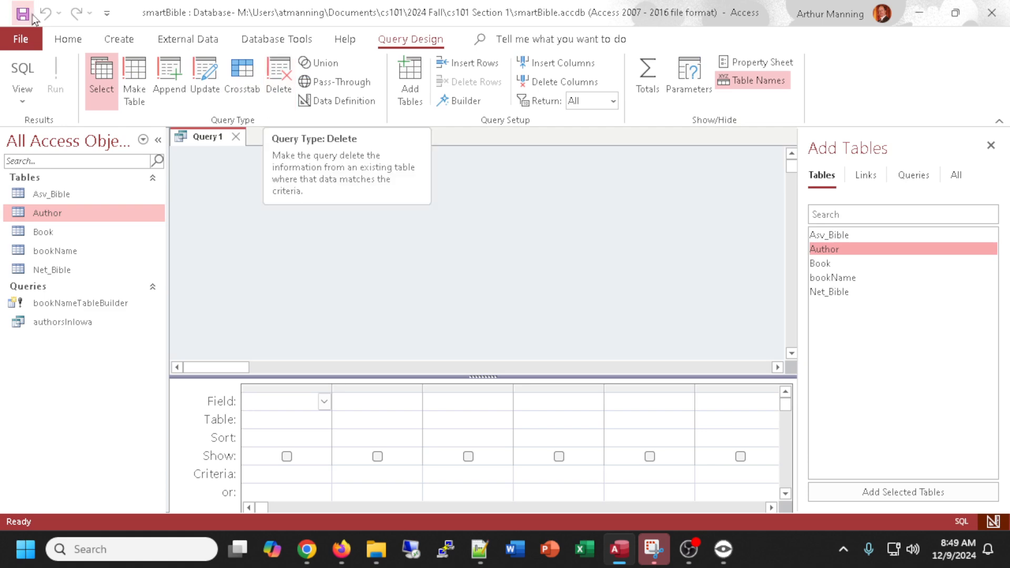
pyautogui.doubleClick(823, 264)
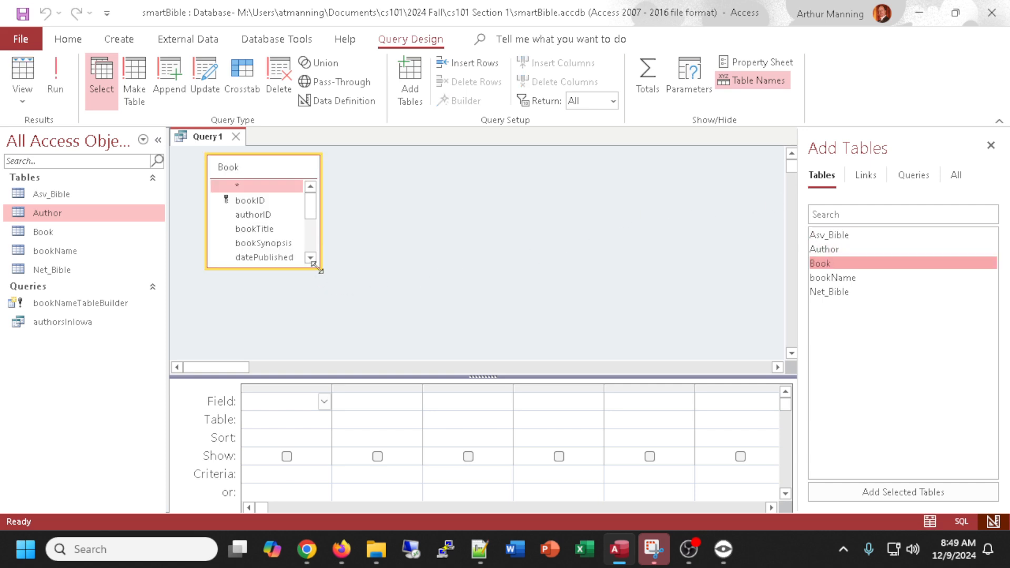
pyautogui.moveTo(317, 265); pyautogui.dragTo(438, 307)
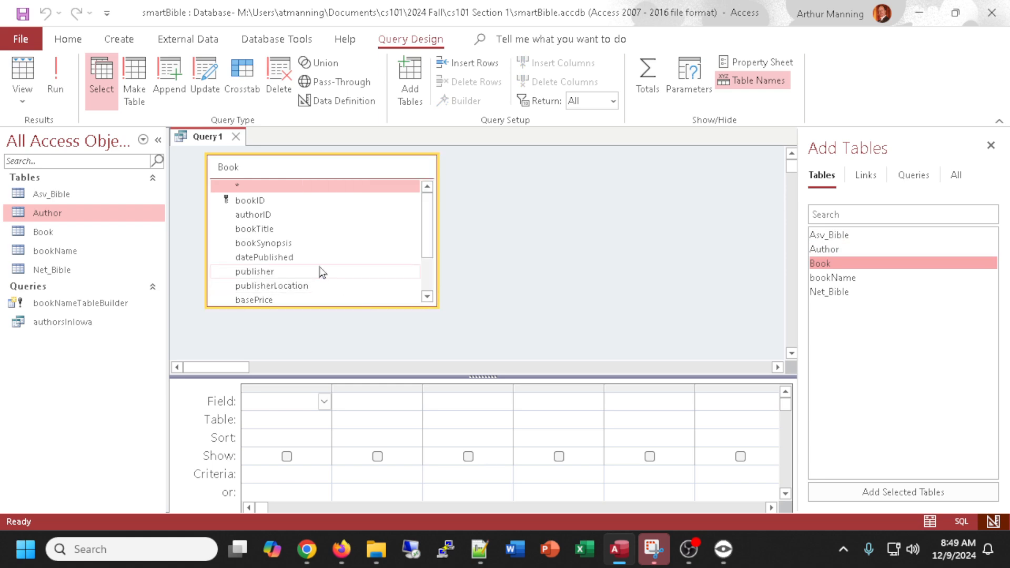
# Add the bookTitle and basePrice fields to the query grid and run the query to view its results.
pyautogui.doubleClick(274, 229)
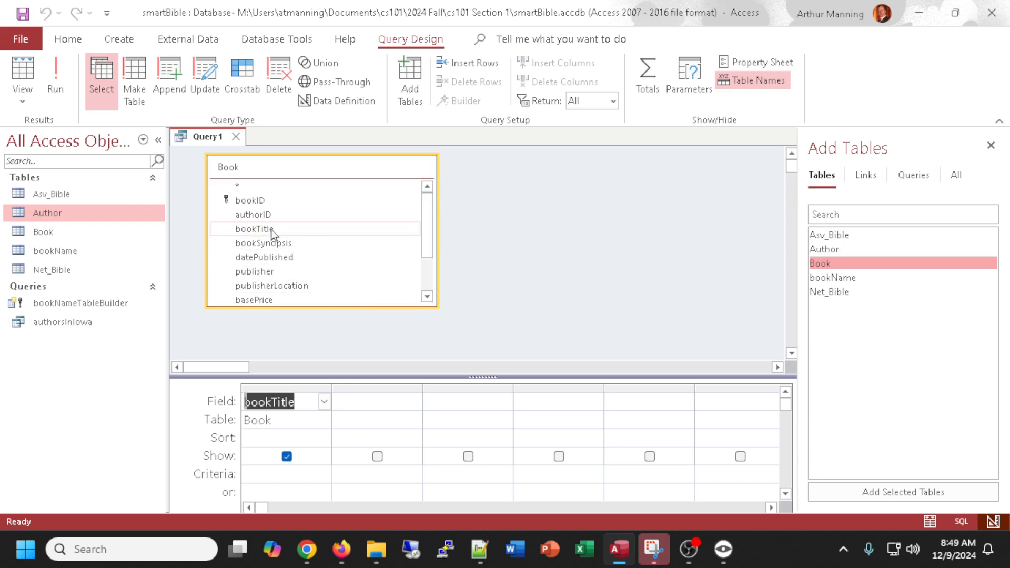
pyautogui.scroll(-1, 387, 253)
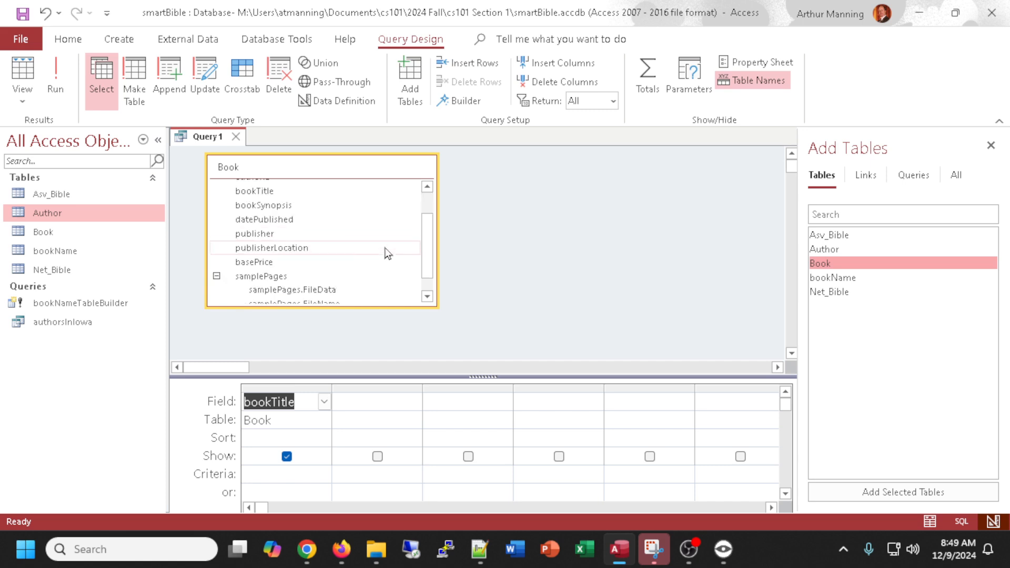
pyautogui.doubleClick(257, 263)
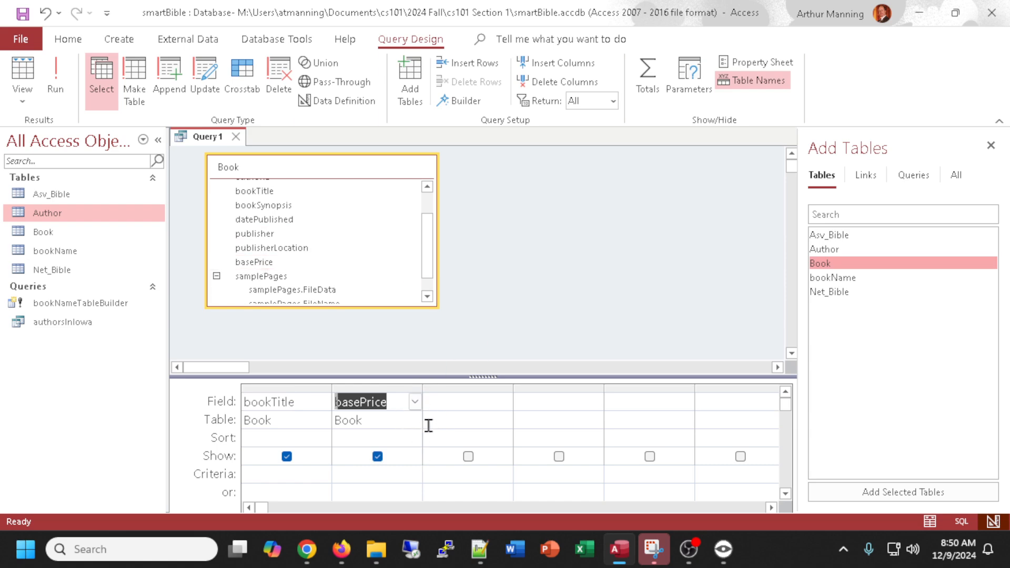
pyautogui.click(24, 71)
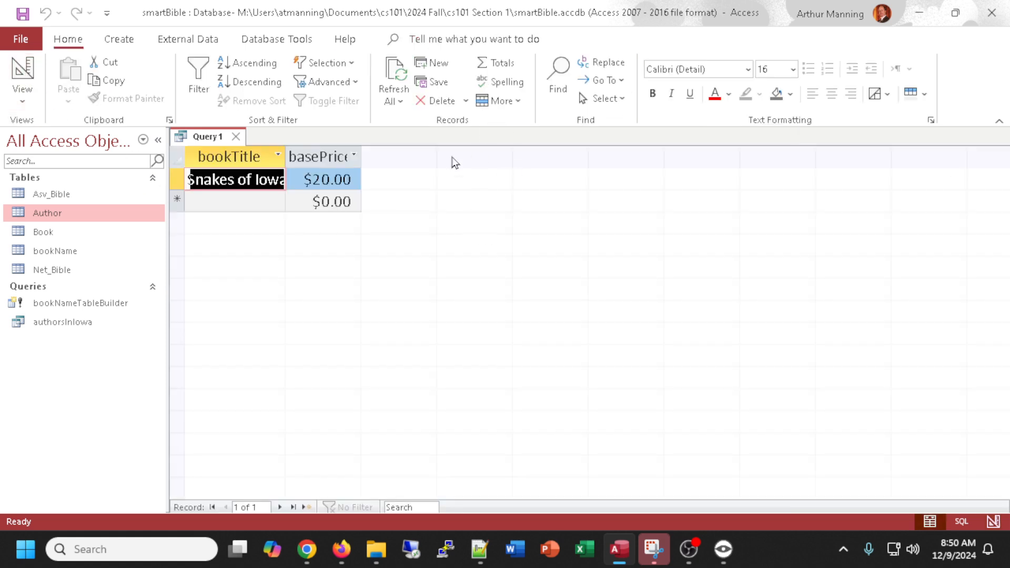
pyautogui.moveTo(288, 156); pyautogui.dragTo(307, 157)
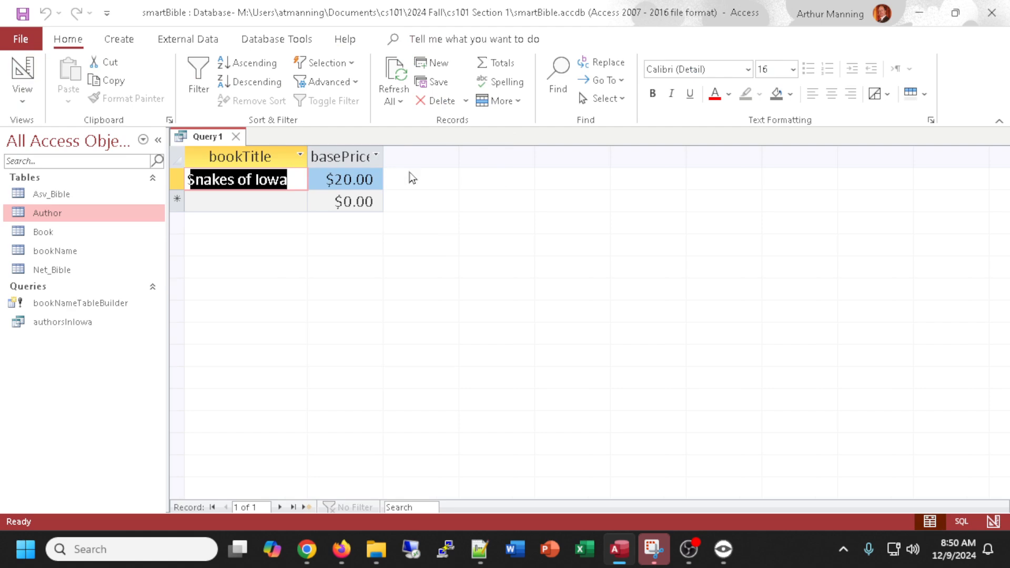
pyautogui.click(23, 70)
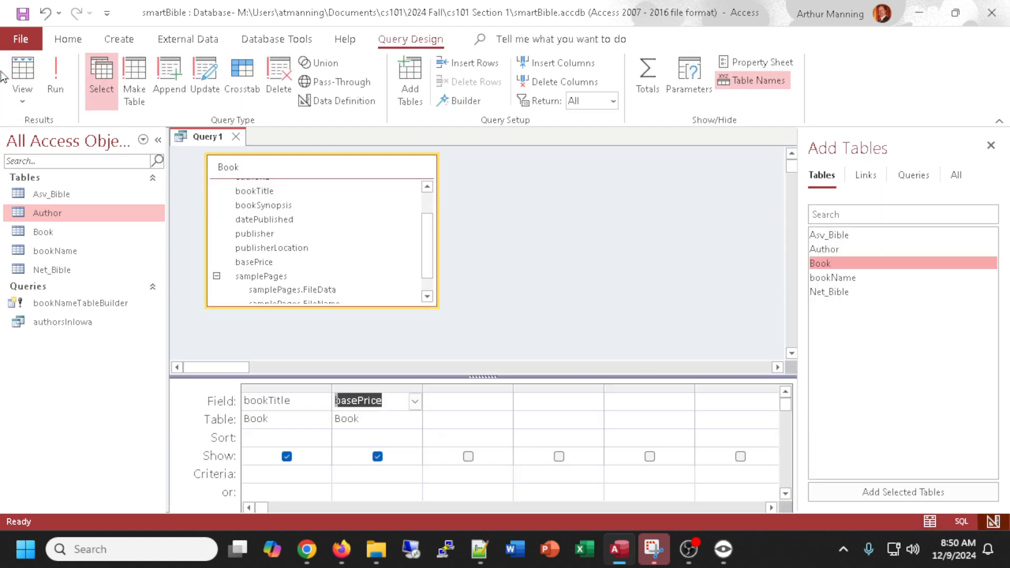
# Set the basePrice criterion to >20 and run the query.
pyautogui.click(392, 472)
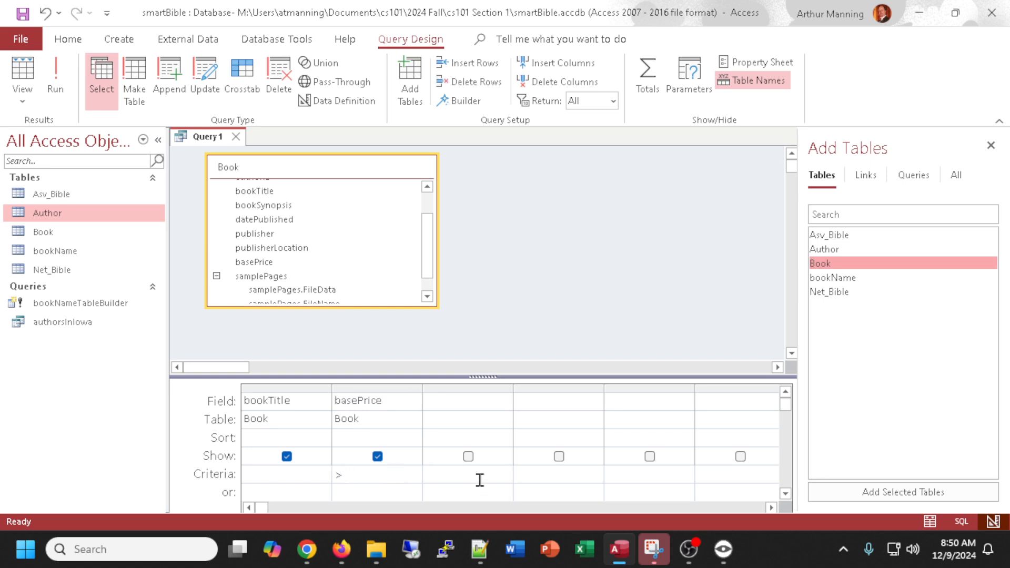
pyautogui.write('>20')
pyautogui.moveTo(488, 376); pyautogui.dragTo(494, 339)
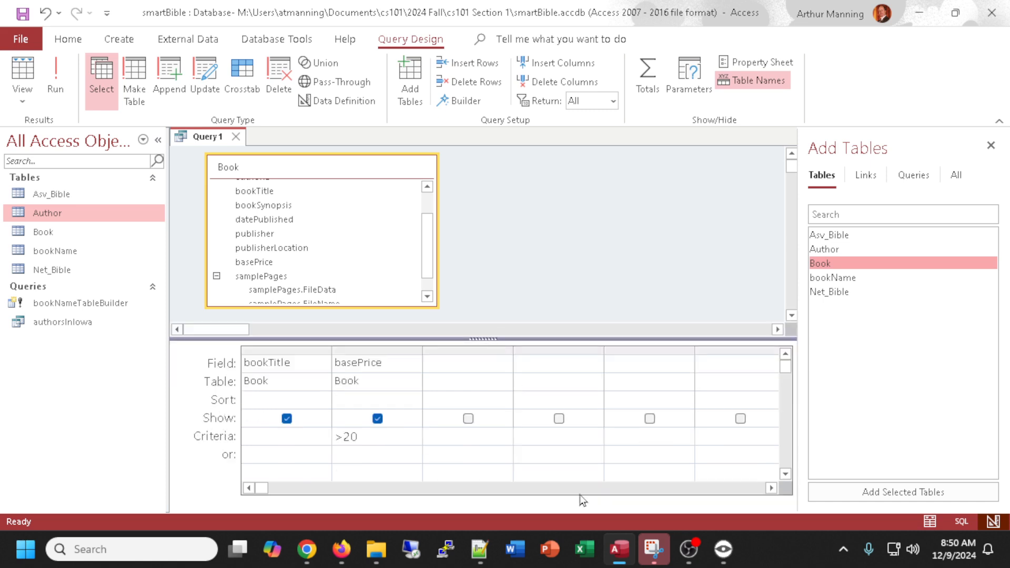
pyautogui.click(479, 437)
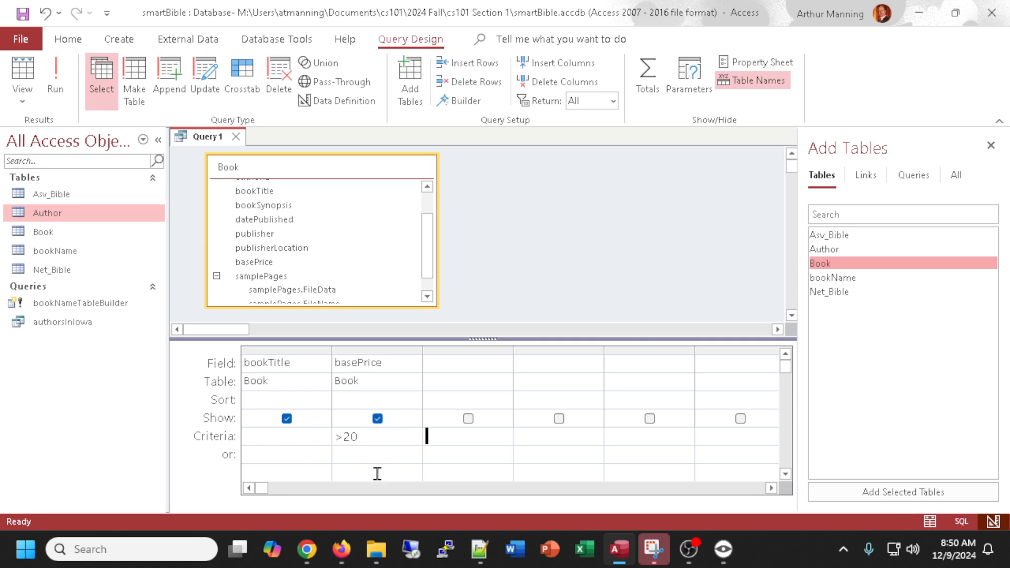
pyautogui.click(25, 72)
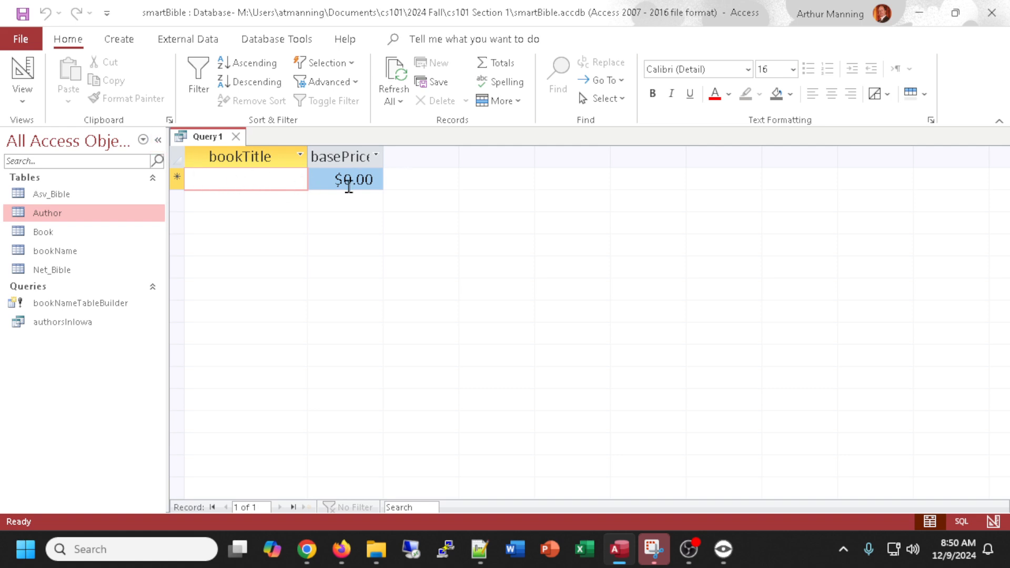
pyautogui.click(23, 71)
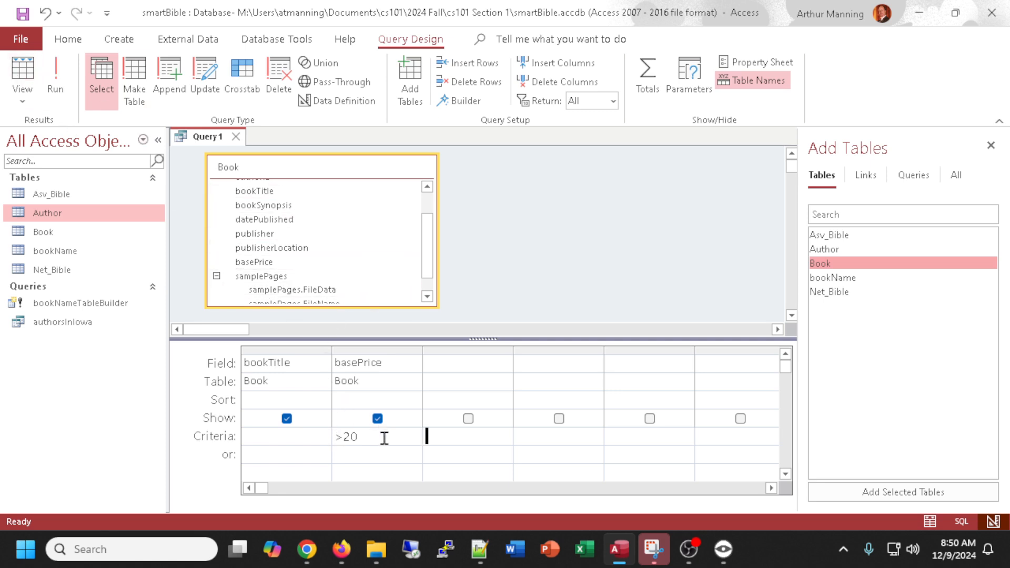
# Change the basePrice criterion to >=20 and run the query again.
pyautogui.moveTo(341, 436); pyautogui.dragTo(335, 436)
pyautogui.press('Right')
pyautogui.write('=20')
pyautogui.click(25, 81)
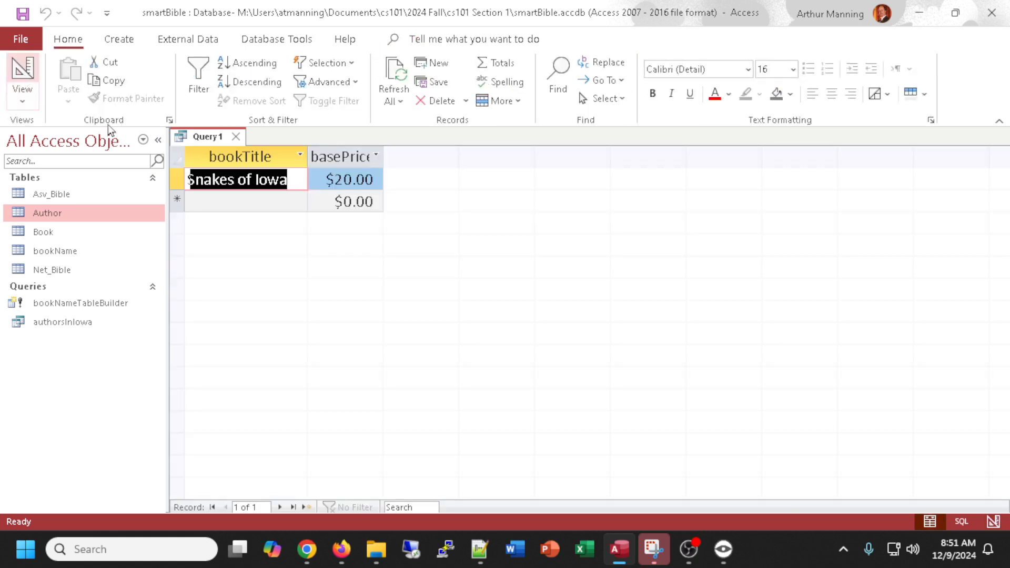
pyautogui.click(23, 78)
pyautogui.click(381, 424)
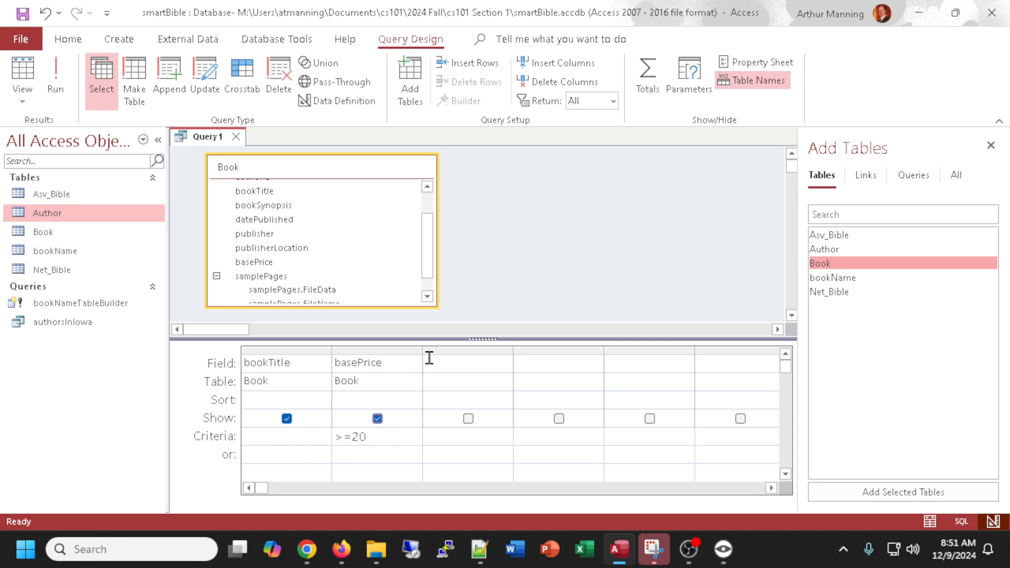
# Save the query as expensiveBooks and close it.
pyautogui.hotkey('ctrl', 's')
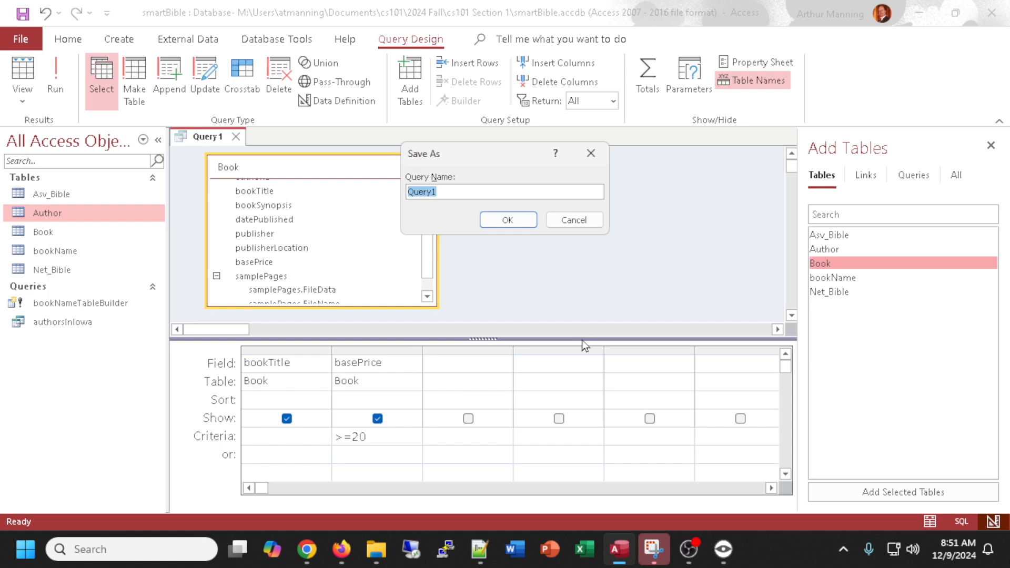
pyautogui.write('expensiveBooks')
pyautogui.press('Return')
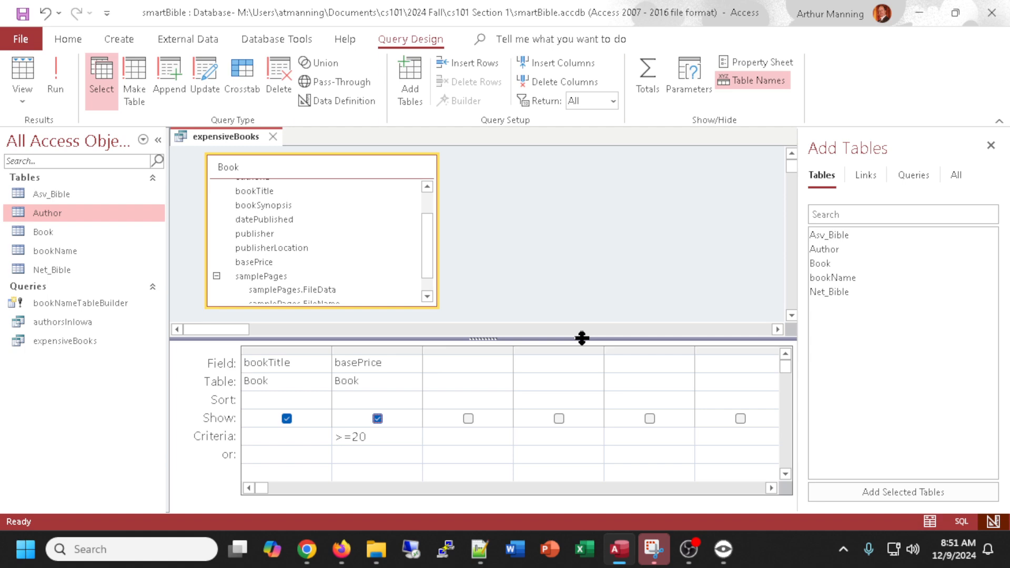
pyautogui.click(272, 139)
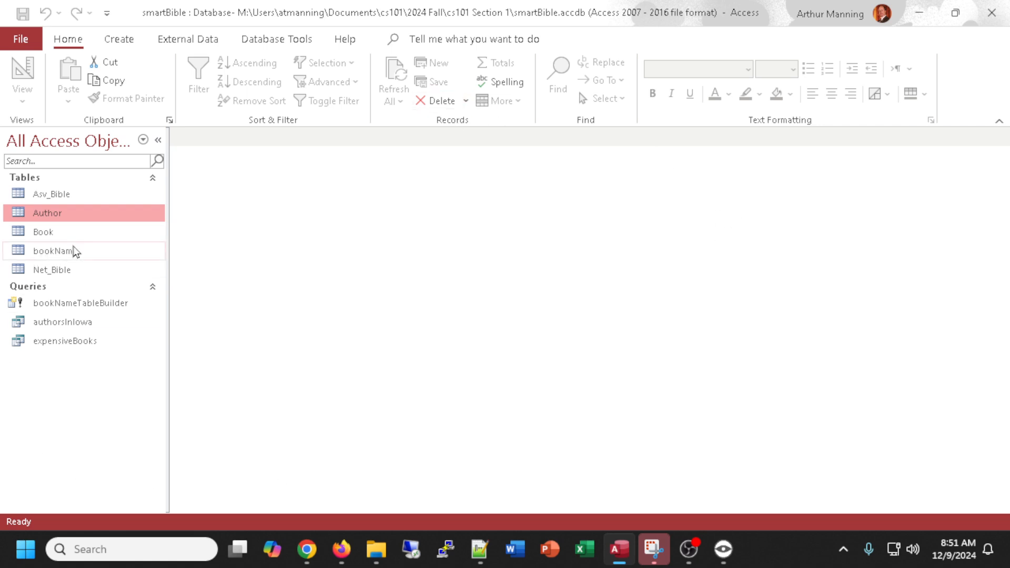
# Open the Asv_Bible and bookName tables to examine their contents, closing each afterwards.
pyautogui.doubleClick(53, 195)
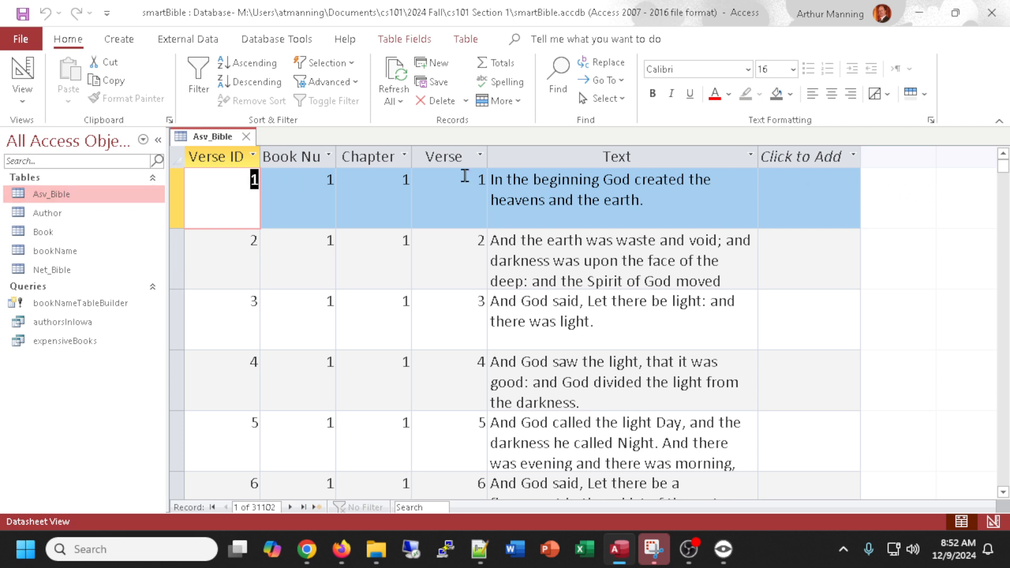
pyautogui.click(245, 136)
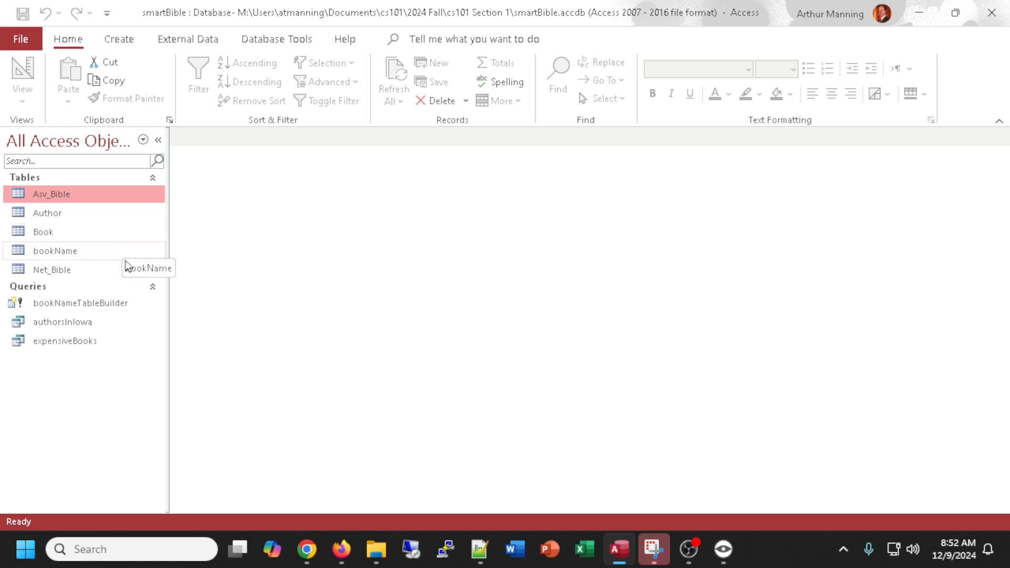
pyautogui.click(54, 254)
pyautogui.doubleClick(53, 254)
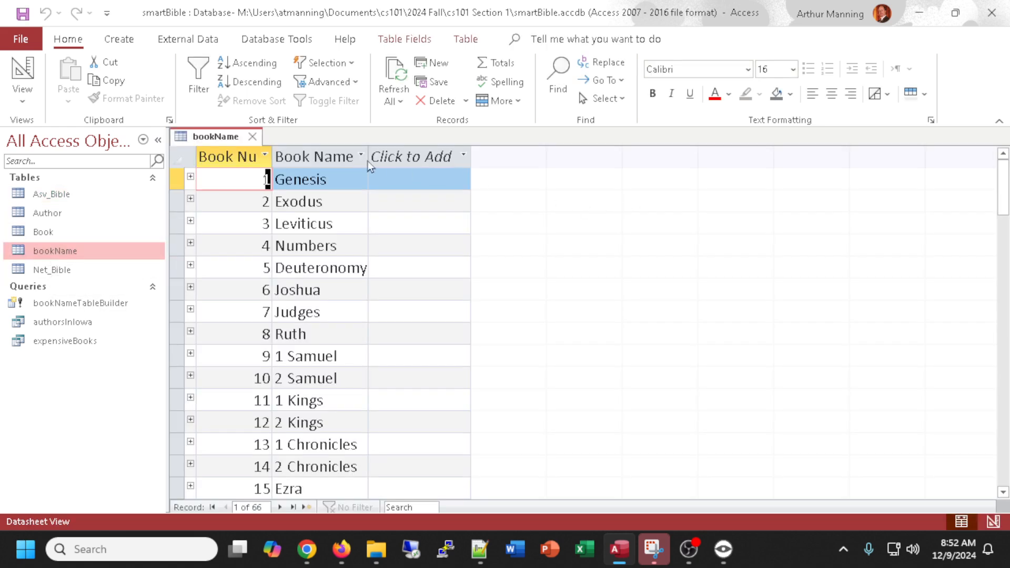
pyautogui.click(253, 137)
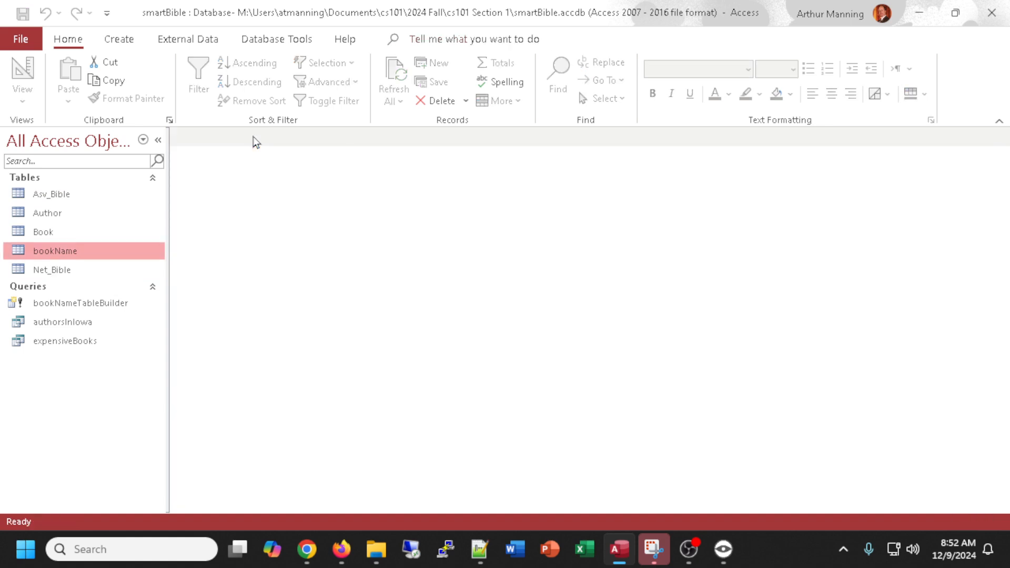
# Start a new query design containing the Asv_Bible and bookName tables.
pyautogui.click(126, 42)
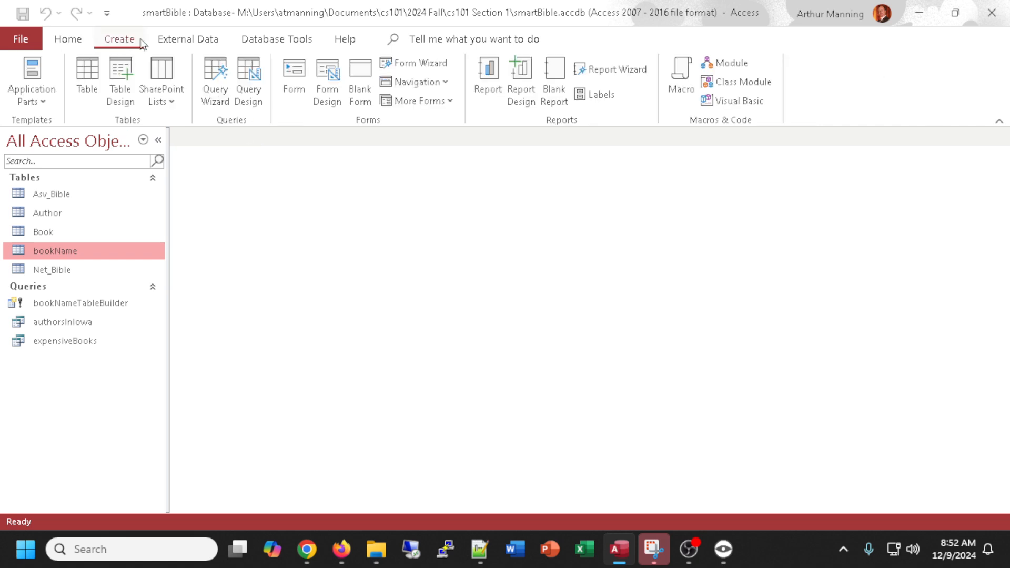
pyautogui.click(253, 79)
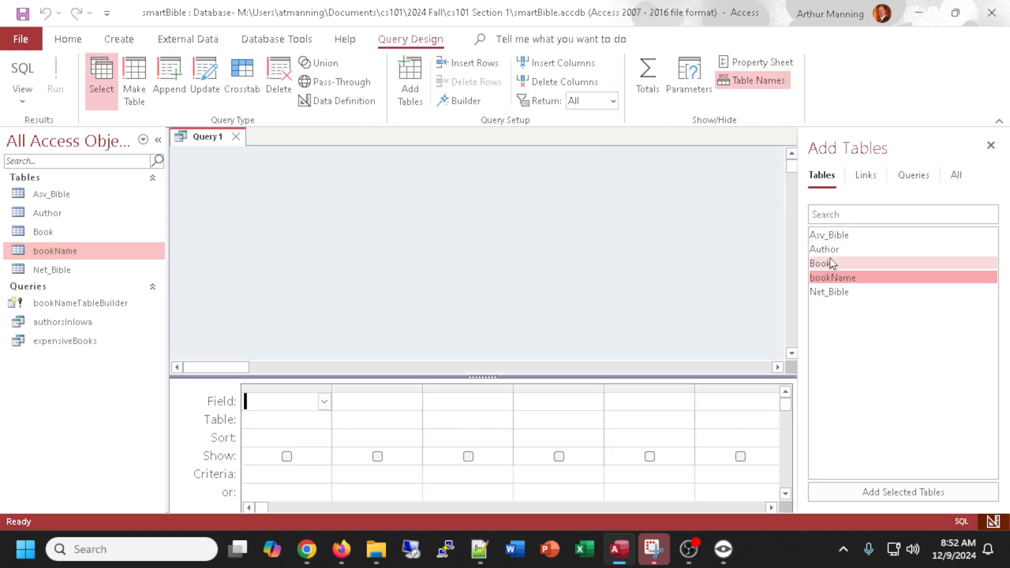
pyautogui.doubleClick(844, 238)
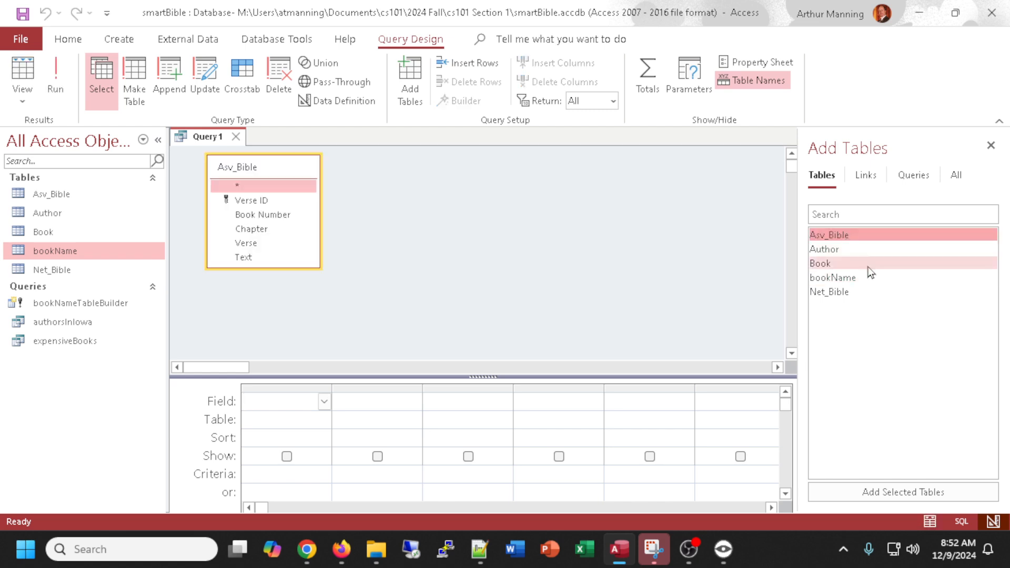
pyautogui.doubleClick(840, 278)
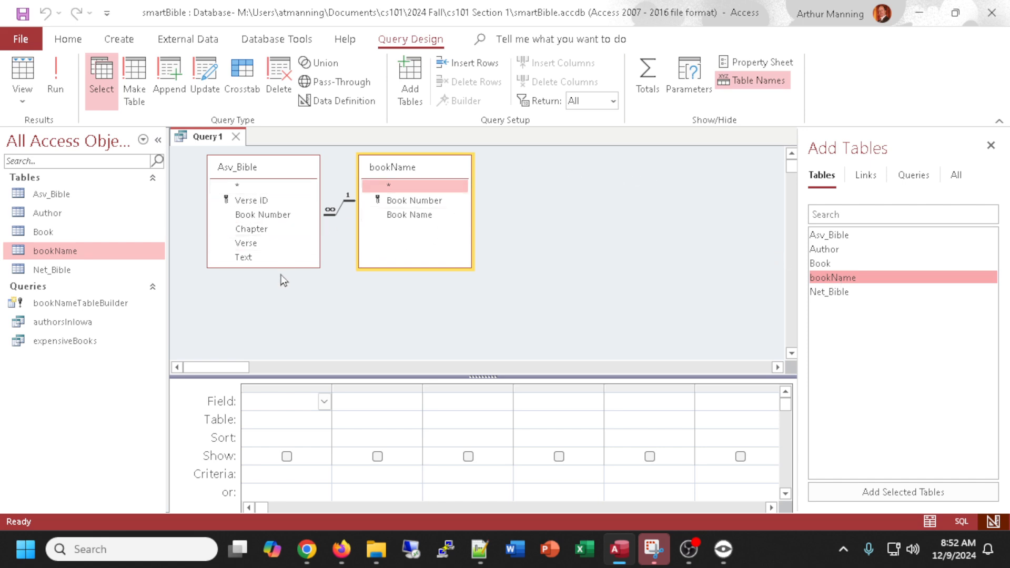
pyautogui.moveTo(277, 265); pyautogui.dragTo(279, 297)
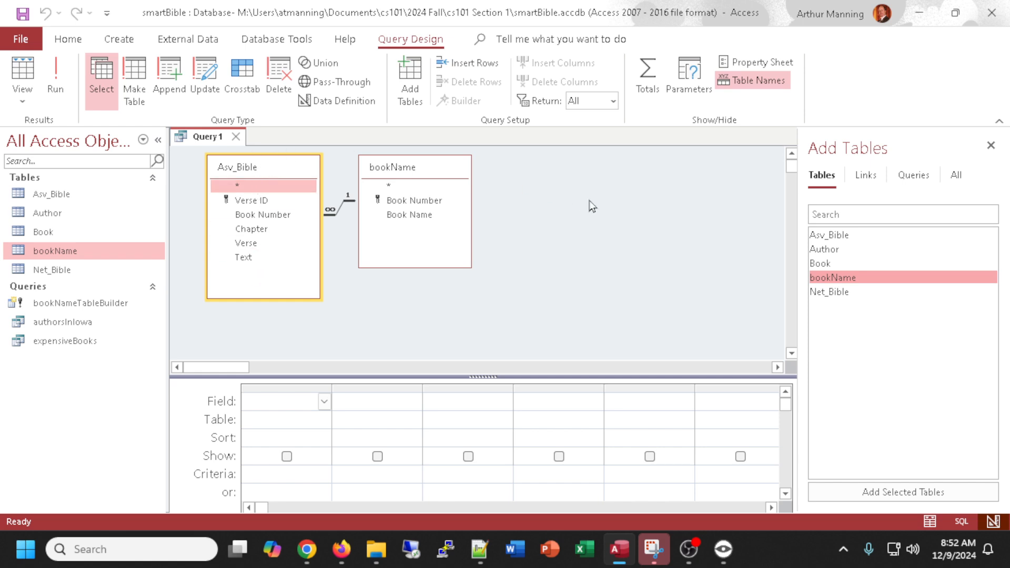
# Add Book Name from bookName and Chapter, Verse and Text from Asv_Bible to the query grid.
pyautogui.doubleClick(407, 214)
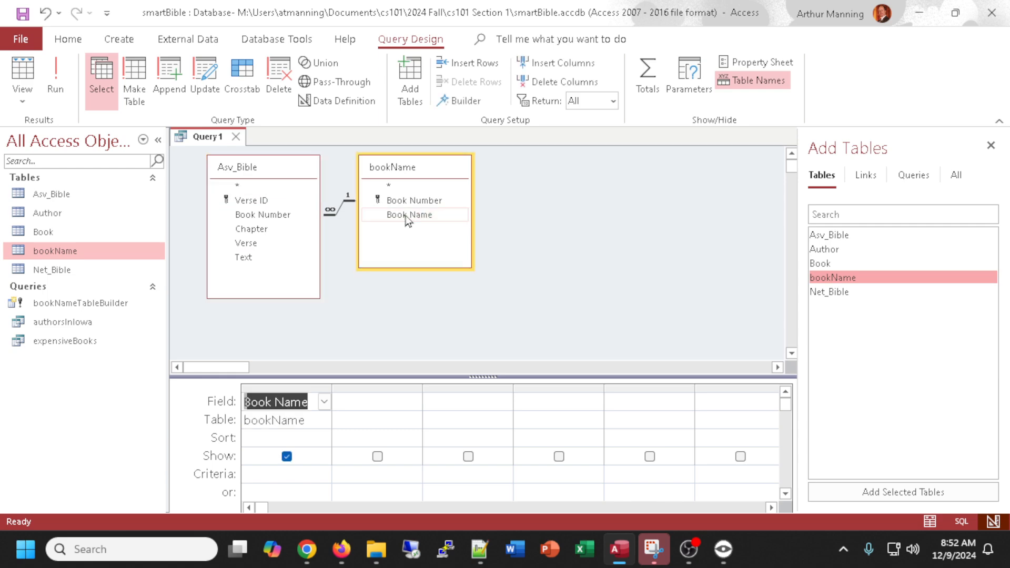
pyautogui.click(253, 230)
pyautogui.doubleClick(254, 228)
pyautogui.doubleClick(245, 242)
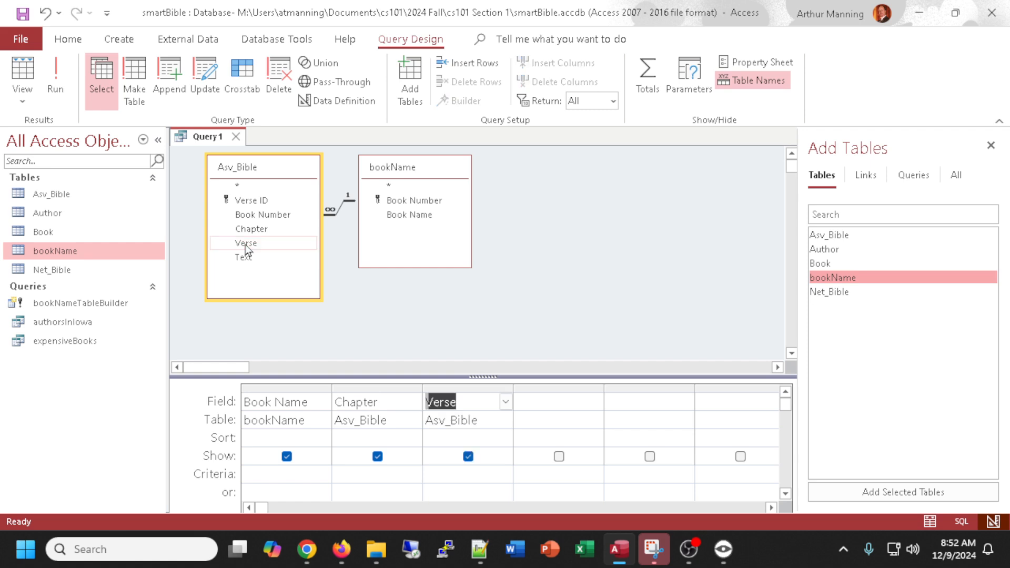
pyautogui.doubleClick(243, 257)
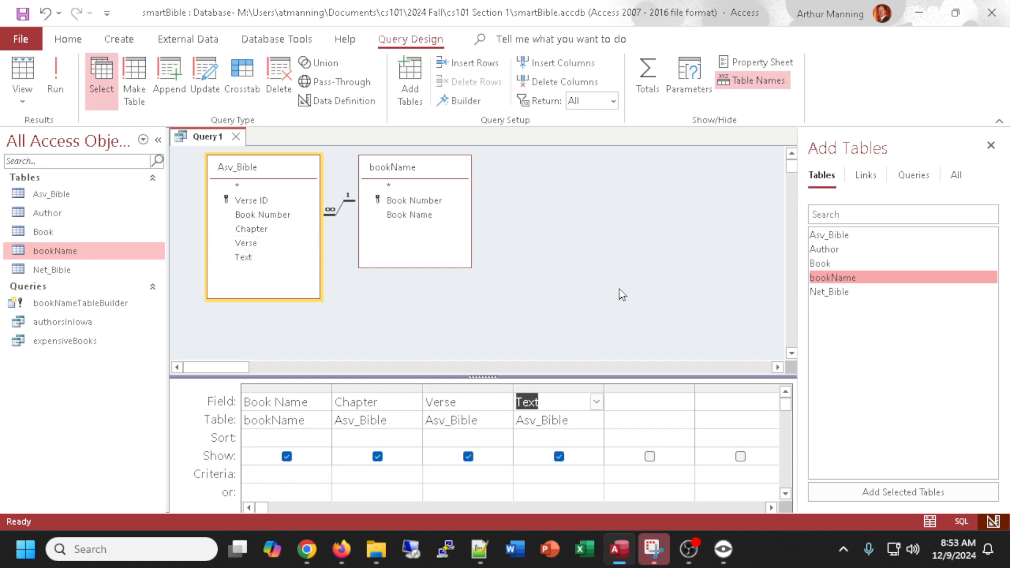
pyautogui.scroll(-3, 622, 294)
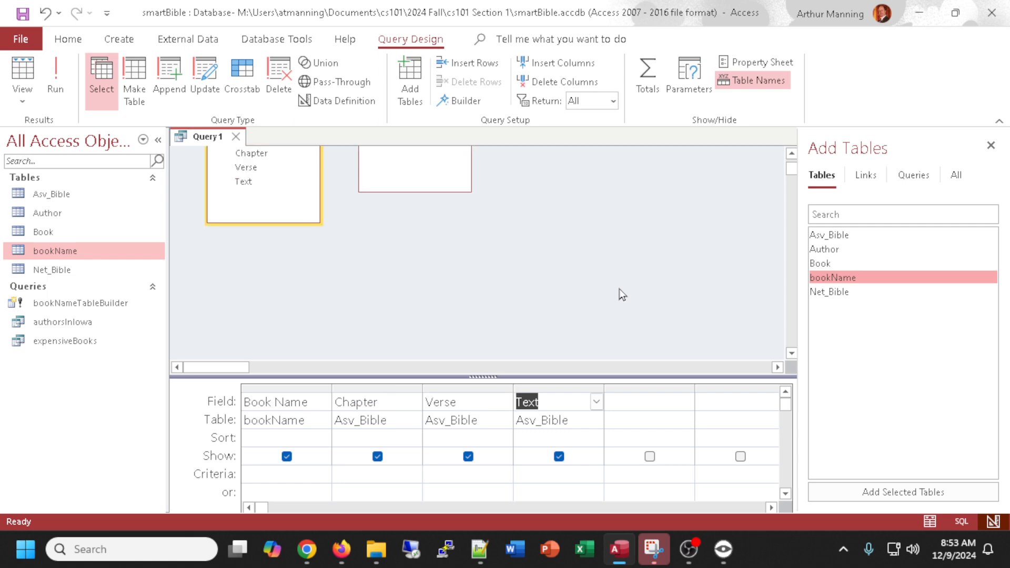
pyautogui.click(273, 474)
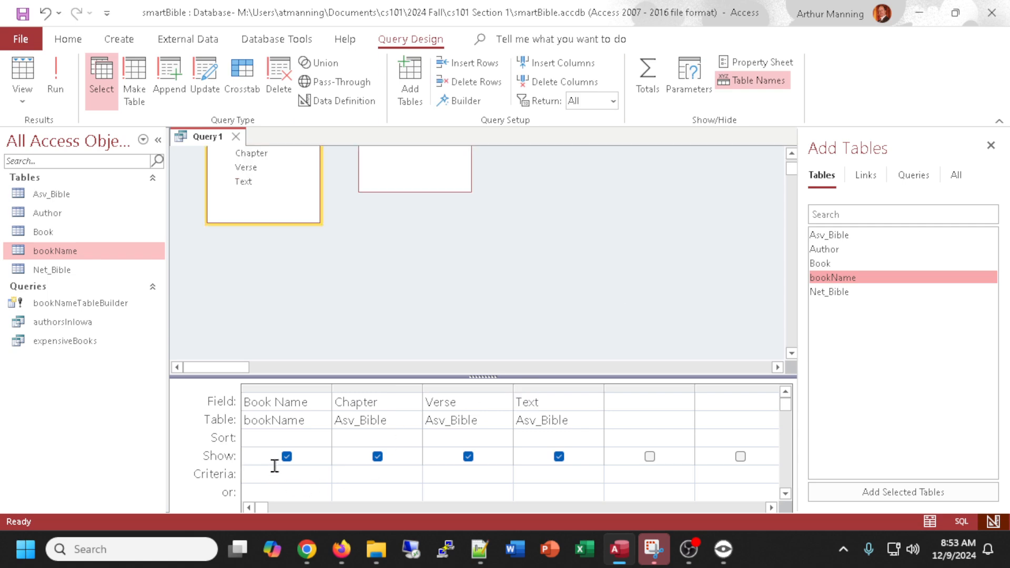
# Set the Book Name criterion to psalm and Chapter criterion to 23, and sort Verse ascending.
pyautogui.write('psalm*')
pyautogui.press('Tab')
pyautogui.write('23')
pyautogui.press('Tab')
pyautogui.doubleClick(450, 437)
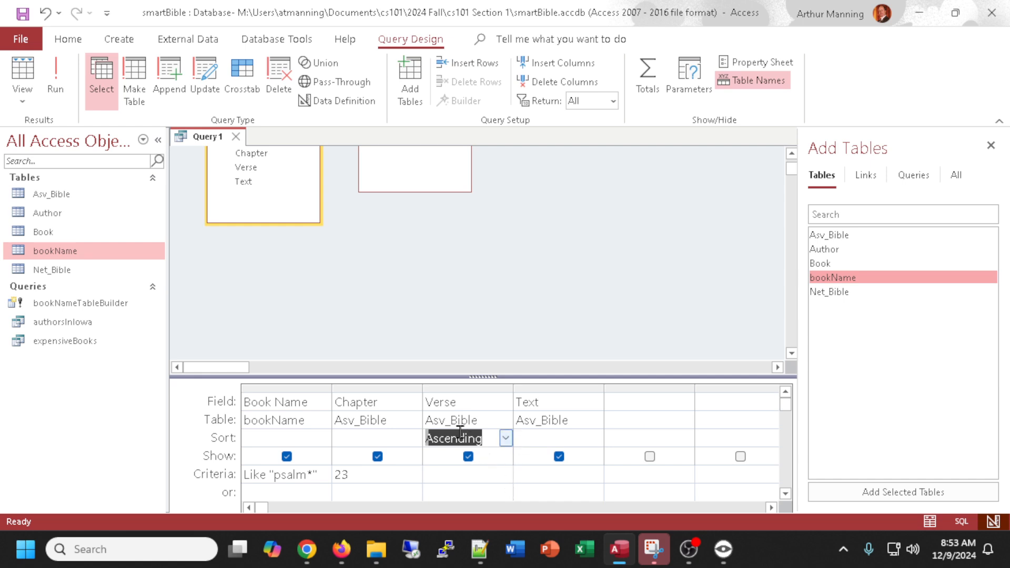
# Run the query and widen the Text column in the results.
pyautogui.moveTo(478, 375); pyautogui.dragTo(478, 324)
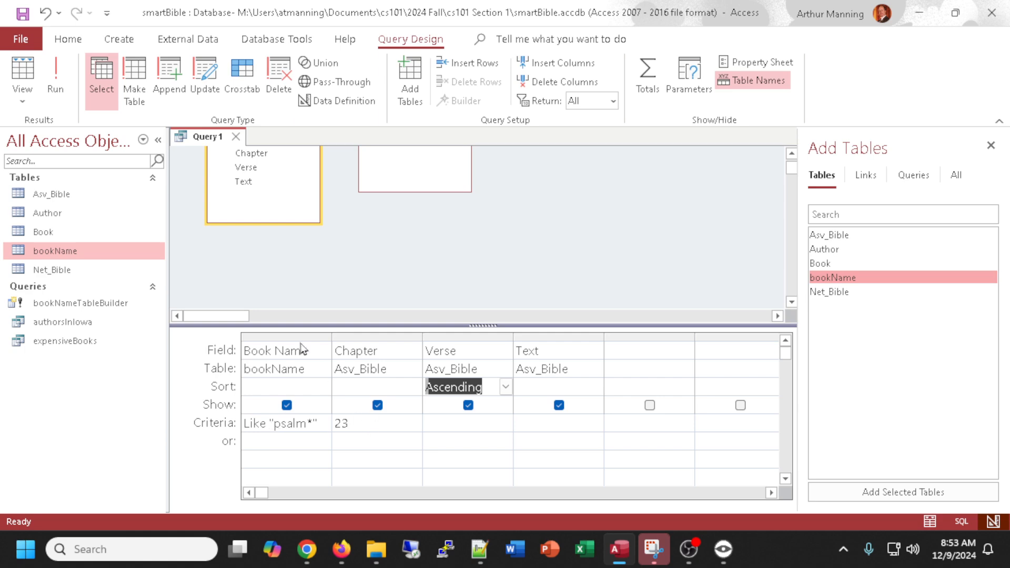
pyautogui.click(25, 75)
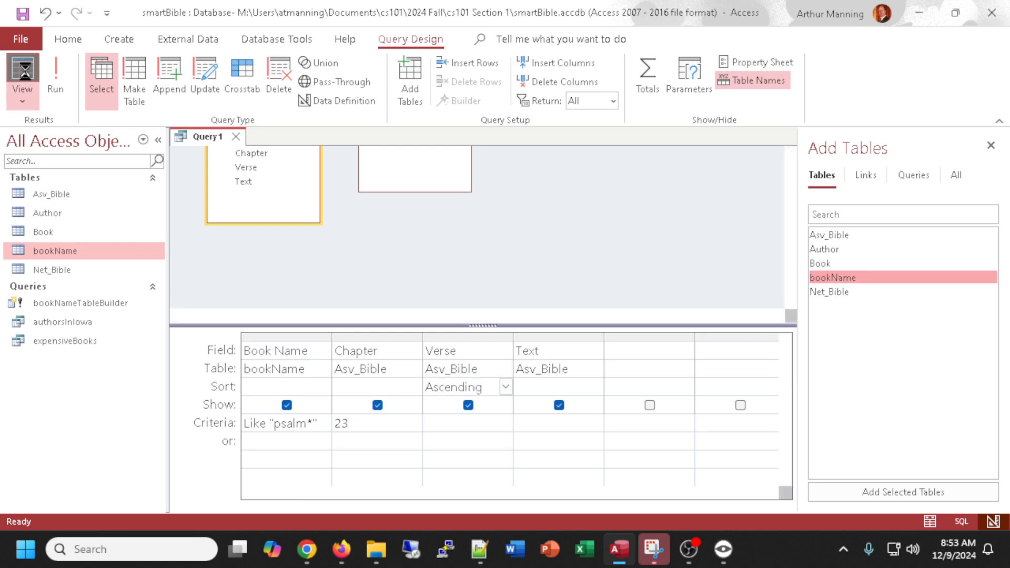
pyautogui.moveTo(176, 191); pyautogui.dragTo(176, 212)
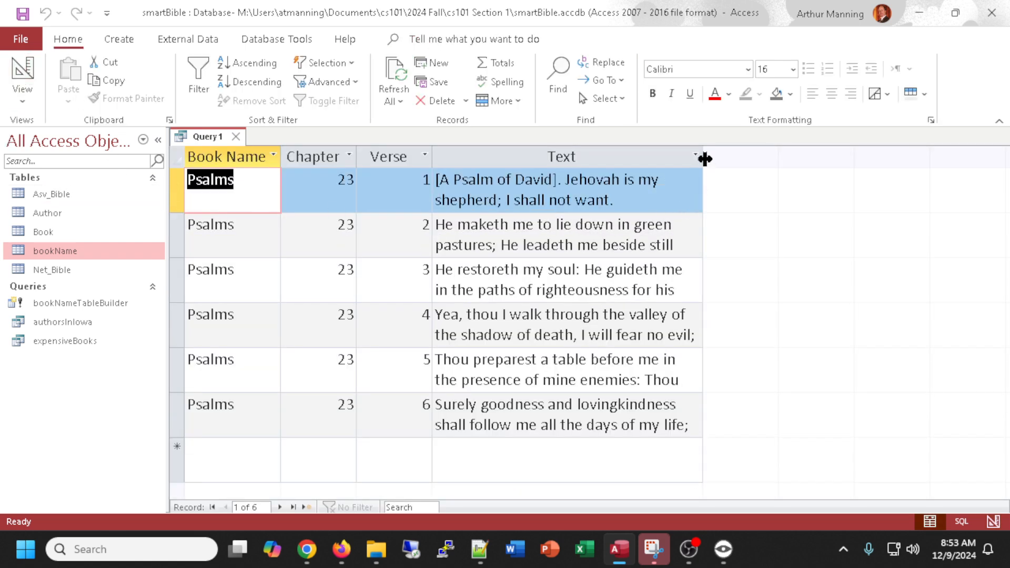
pyautogui.moveTo(764, 159); pyautogui.dragTo(820, 158)
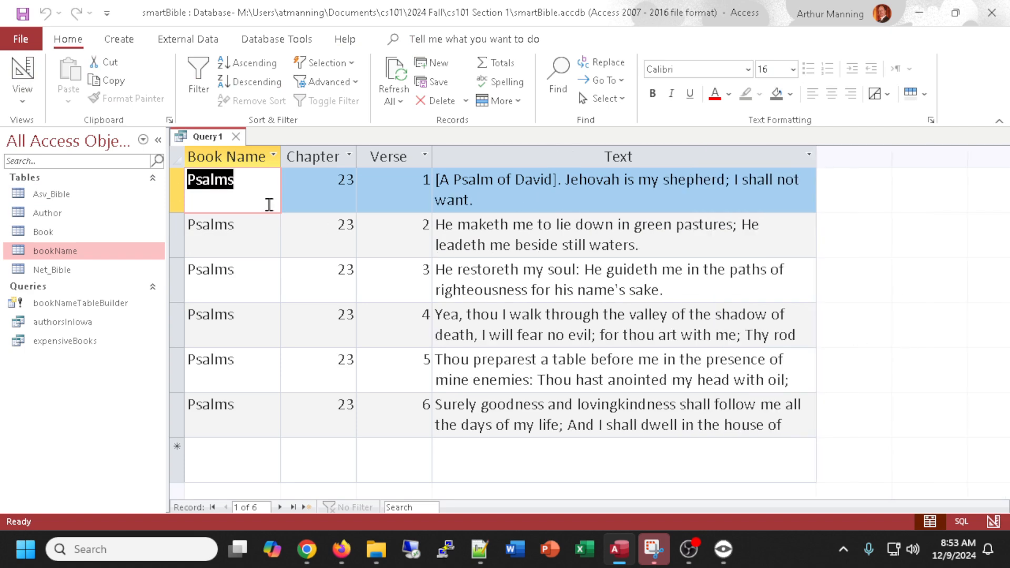
# Return to the design to review the criteria and rerun the query.
pyautogui.click(22, 71)
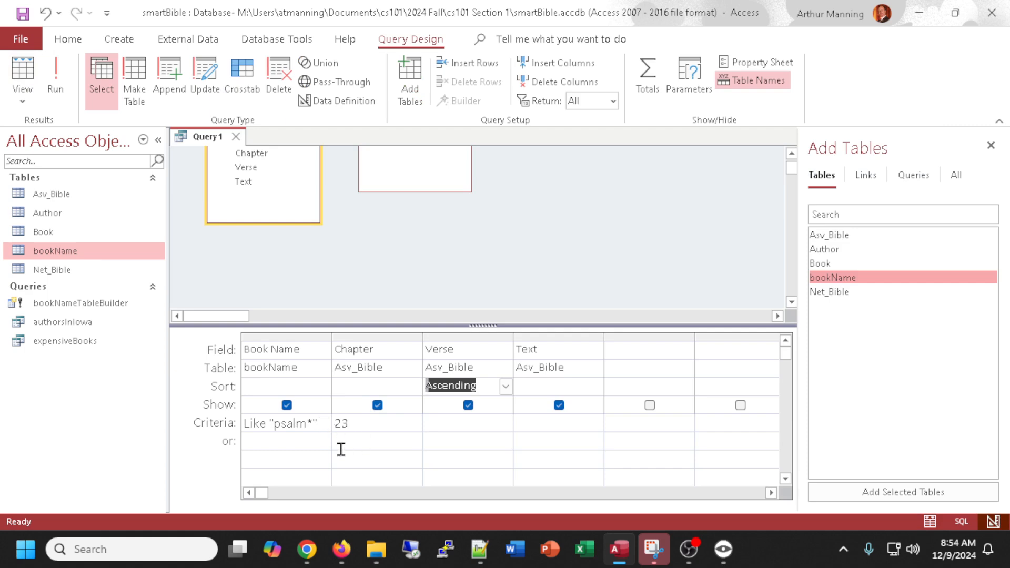
pyautogui.click(348, 424)
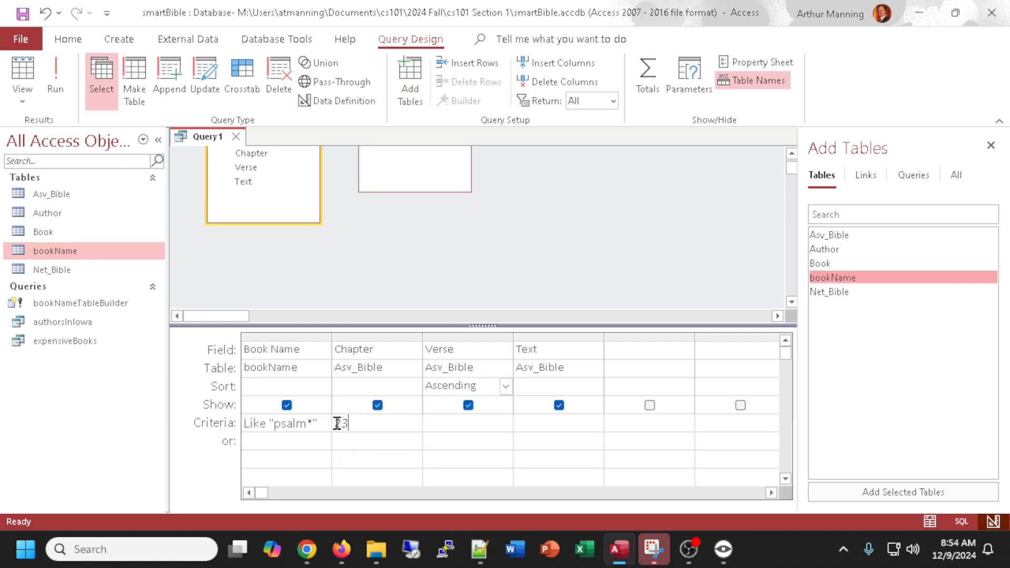
pyautogui.click(261, 423)
pyautogui.click(380, 423)
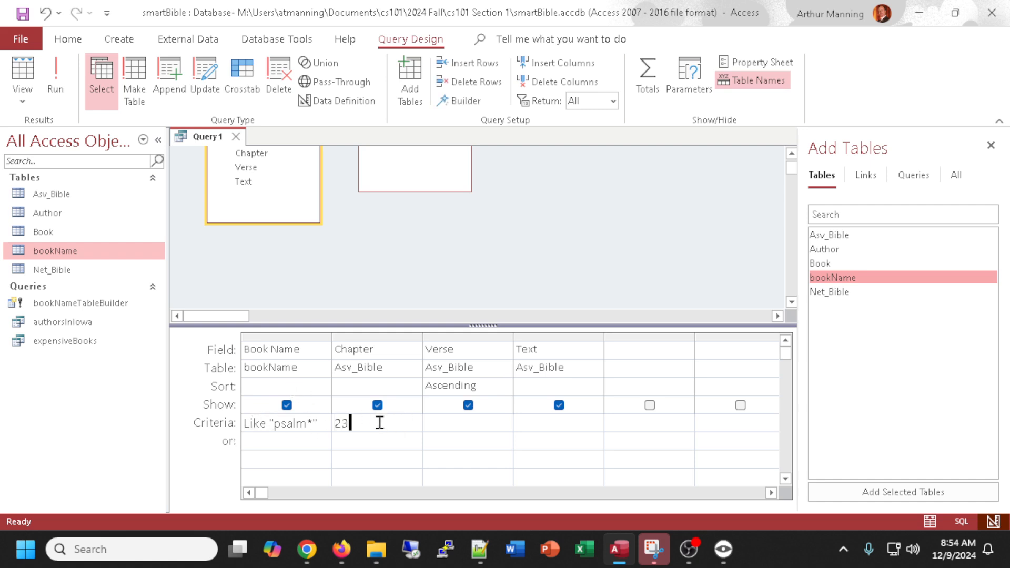
pyautogui.click(55, 78)
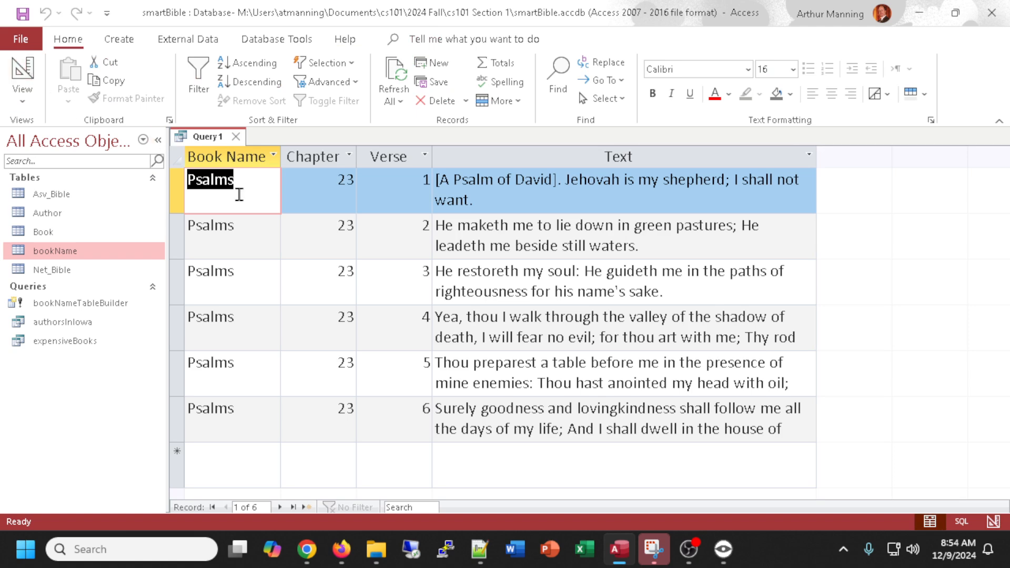
pyautogui.click(23, 74)
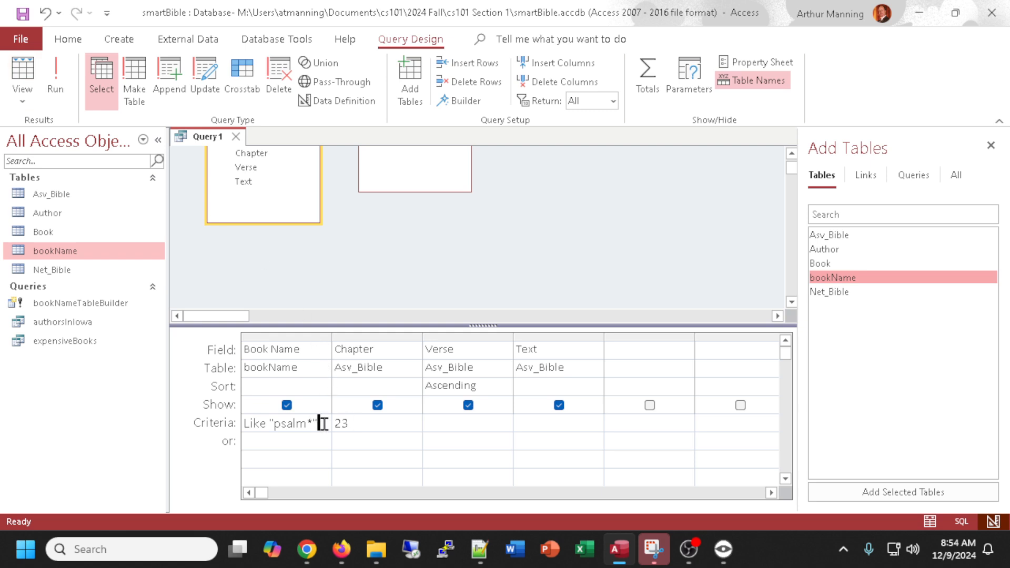
# Change the Book Name criterion to psalms and run the query.
pyautogui.moveTo(318, 424); pyautogui.dragTo(195, 402)
pyautogui.write('psla')
pyautogui.press('BackSpace')
pyautogui.press('BackSpace')
pyautogui.write('alms')
pyautogui.press('Tab')
pyautogui.click(22, 74)
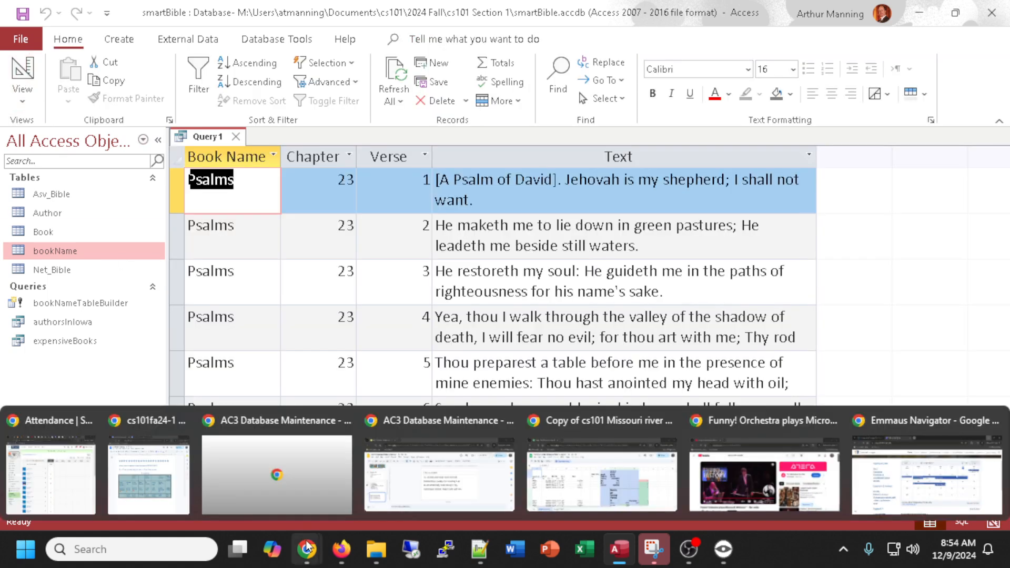
pyautogui.click(22, 74)
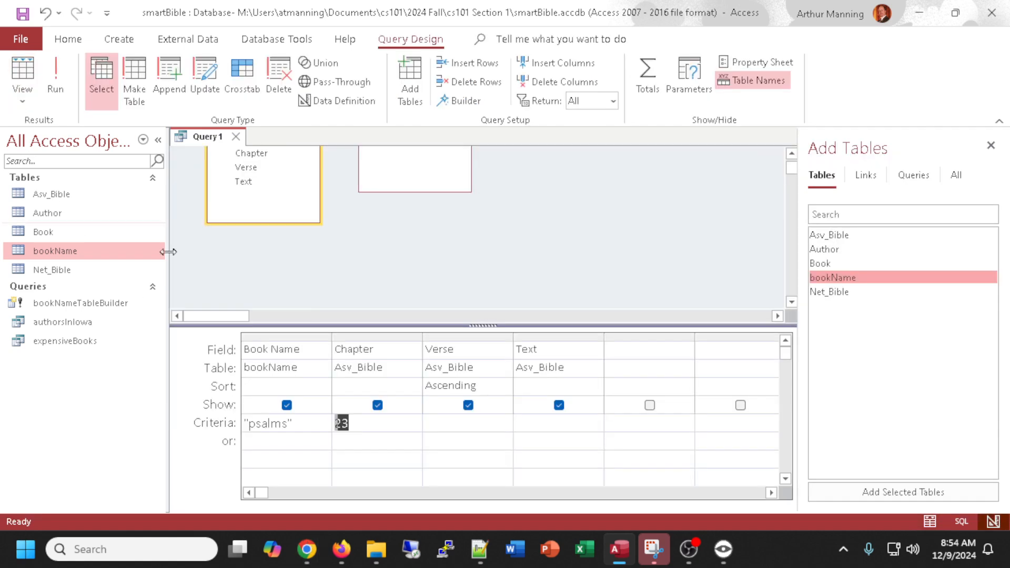
# Change the Book Name criterion to ps* and run the query, returning to design.
pyautogui.click(290, 424)
pyautogui.press('BackSpace')
pyautogui.press('BackSpace')
pyautogui.press('BackSpace')
pyautogui.press('BackSpace')
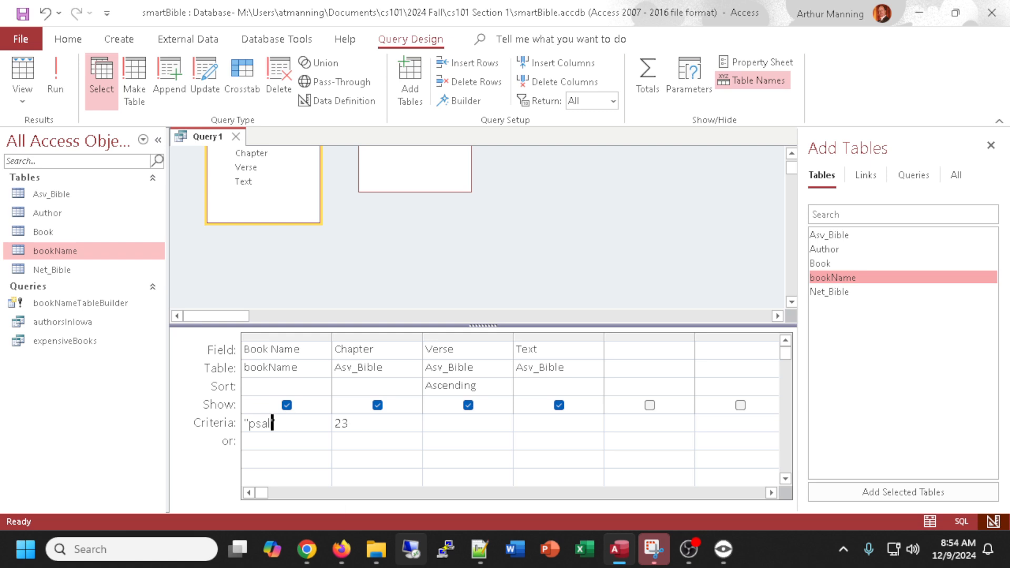
pyautogui.write('*')
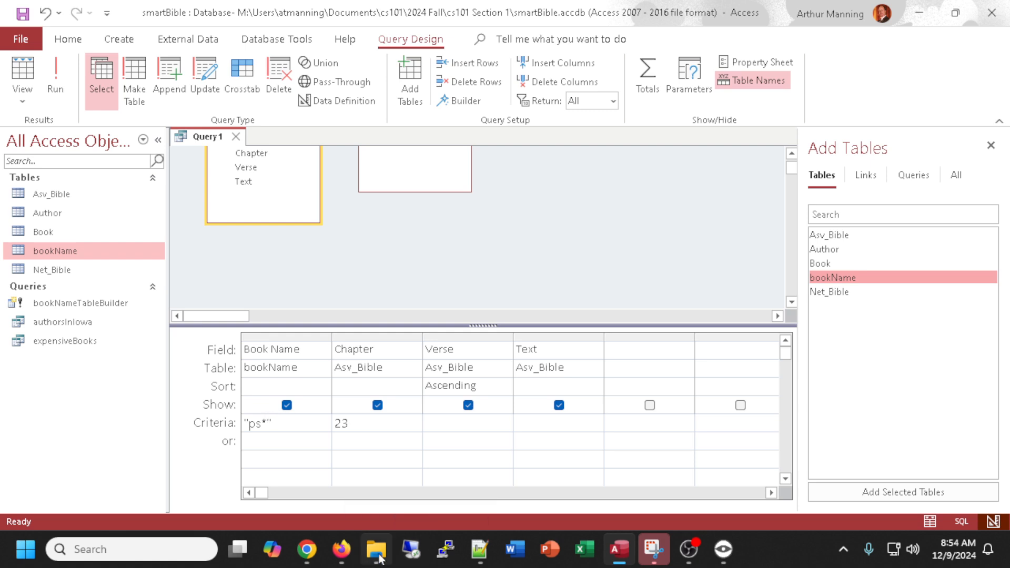
pyautogui.click(53, 84)
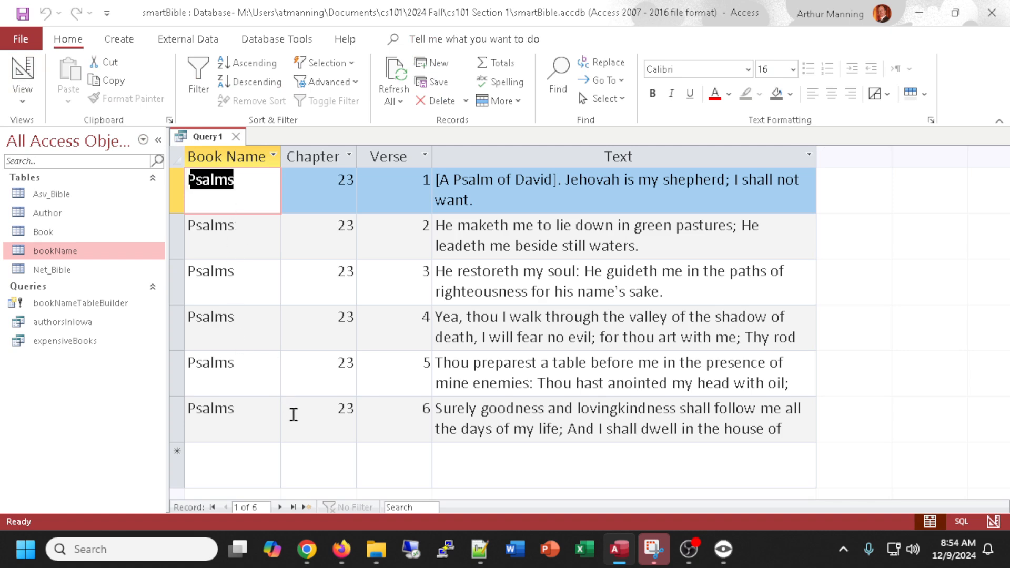
pyautogui.click(23, 71)
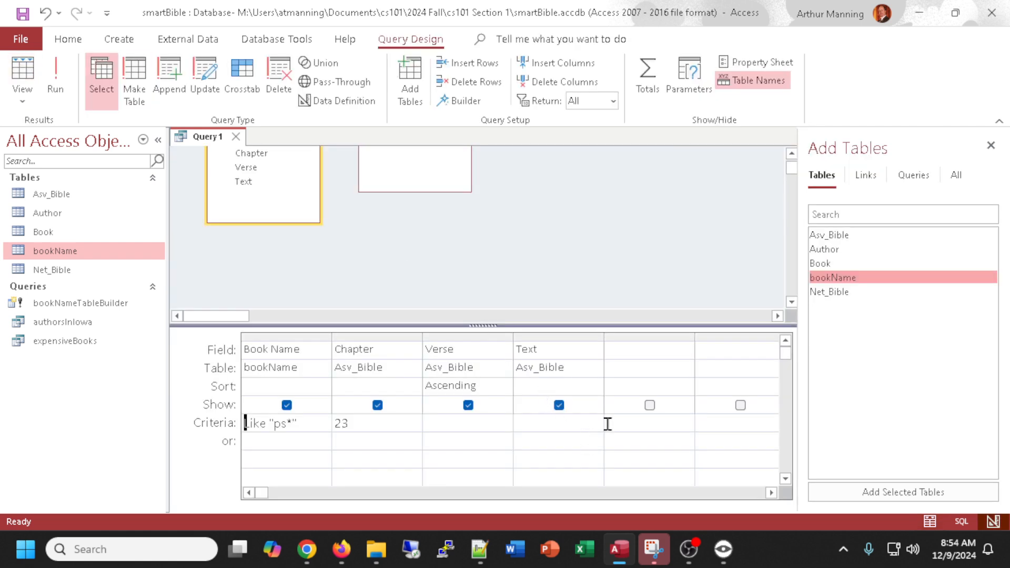
# Close the query, saving it as psalm23.
pyautogui.scroll(2, 569, 258)
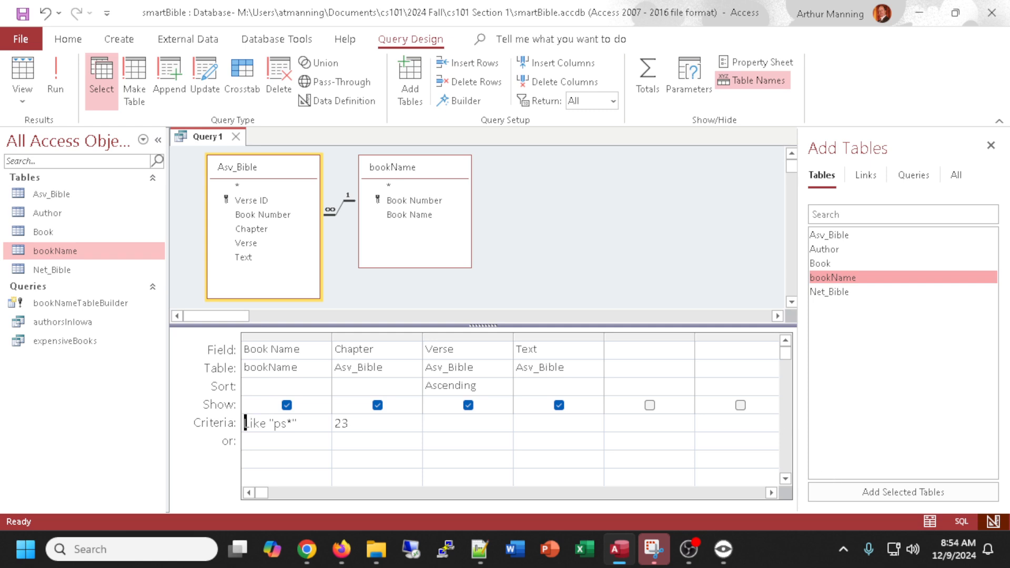
pyautogui.hotkey('alt', 'Tab')
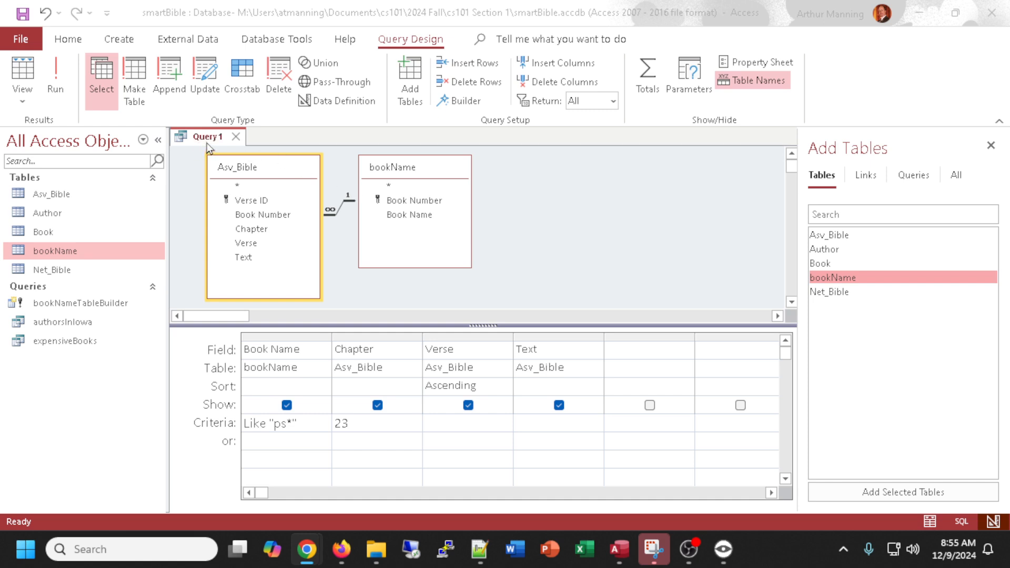
pyautogui.click(236, 137)
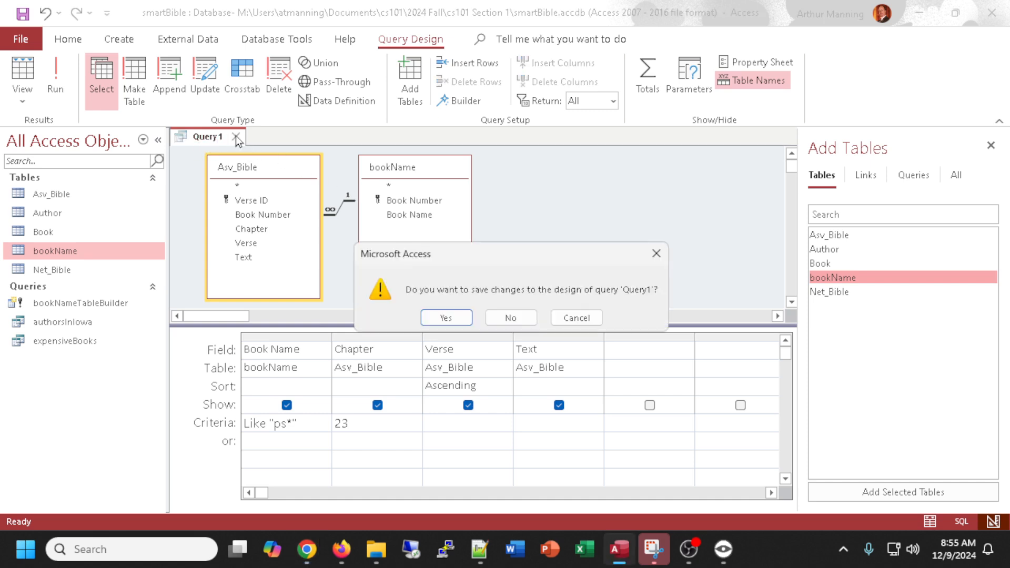
pyautogui.click(446, 318)
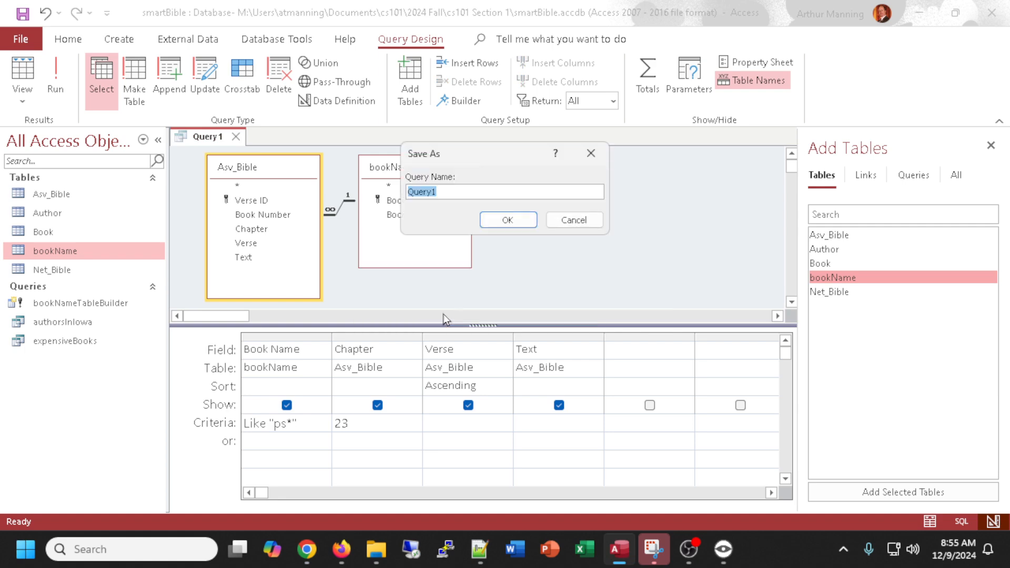
pyautogui.write('pl')
pyautogui.write('alm')
pyautogui.write('23')
pyautogui.press('Return')
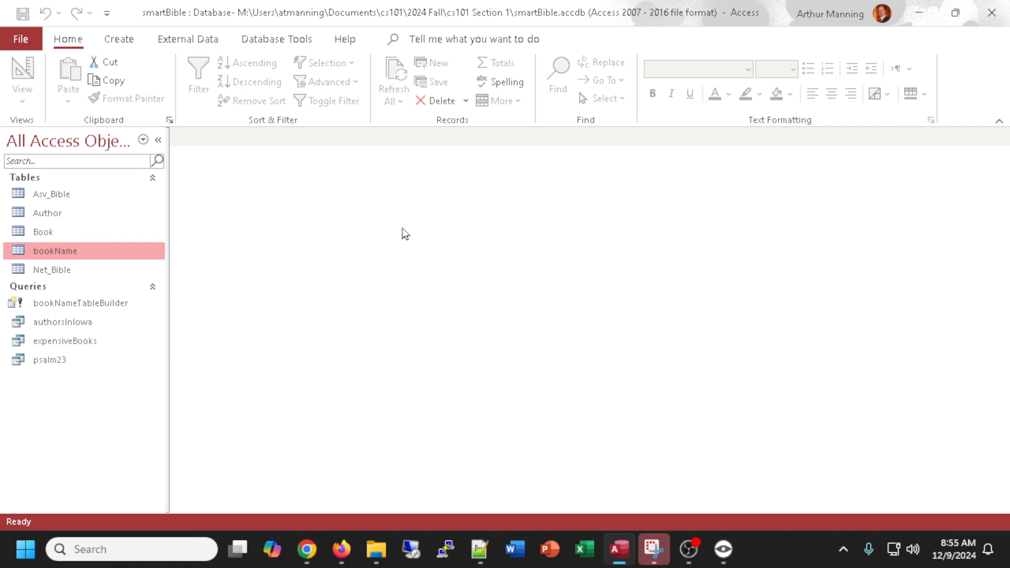
# Start a new query design with Asv_Bible and bookName tables, removing the mistakenly added Book table.
pyautogui.click(120, 39)
pyautogui.click(245, 83)
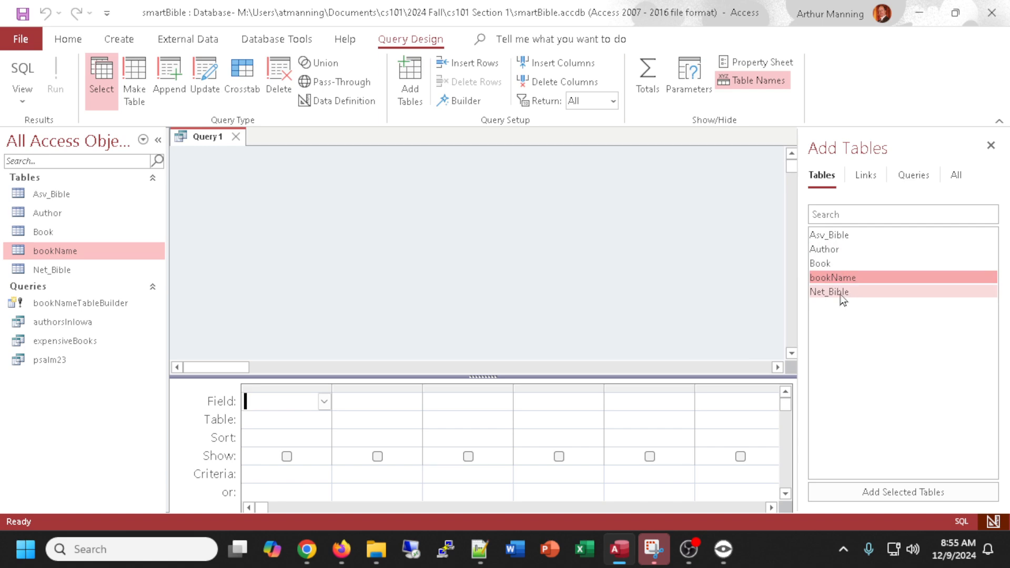
pyautogui.doubleClick(825, 233)
pyautogui.doubleClick(832, 264)
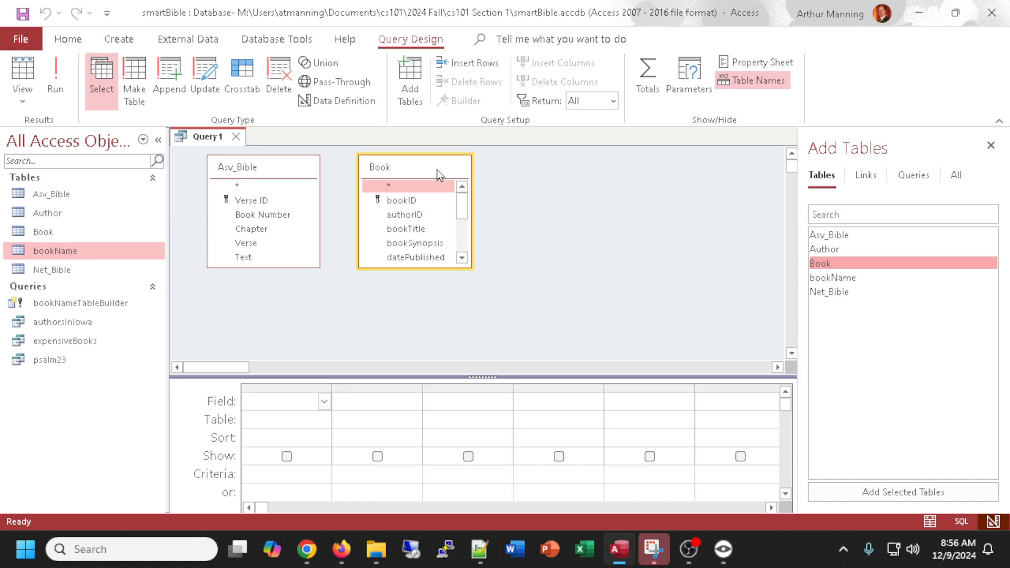
pyautogui.rightClick(437, 170)
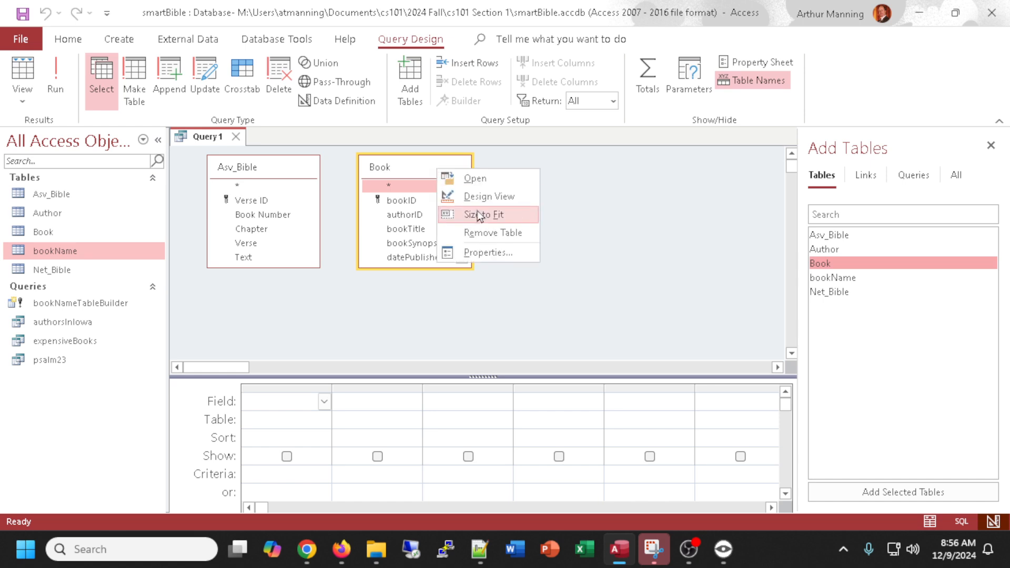
pyautogui.click(494, 233)
pyautogui.click(821, 279)
pyautogui.doubleClick(820, 281)
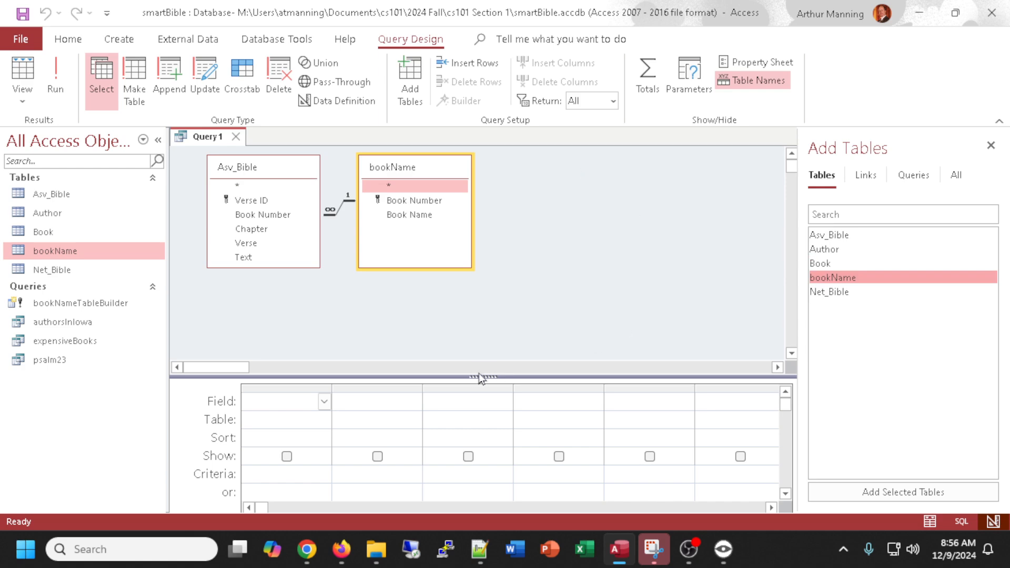
# Add Book Name, Chapter, Verse and Text fields to the query grid.
pyautogui.moveTo(479, 377); pyautogui.dragTo(476, 317)
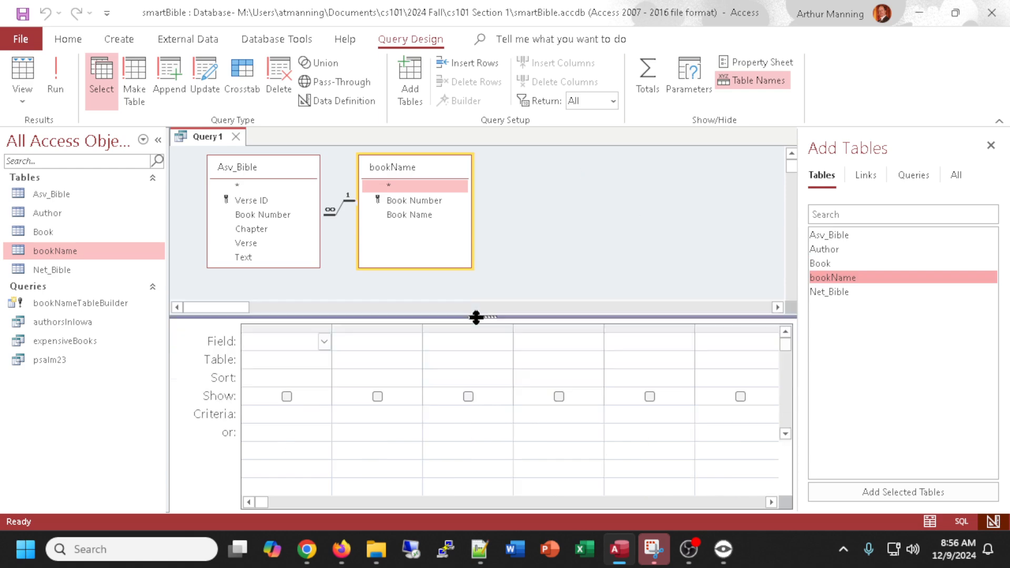
pyautogui.doubleClick(410, 216)
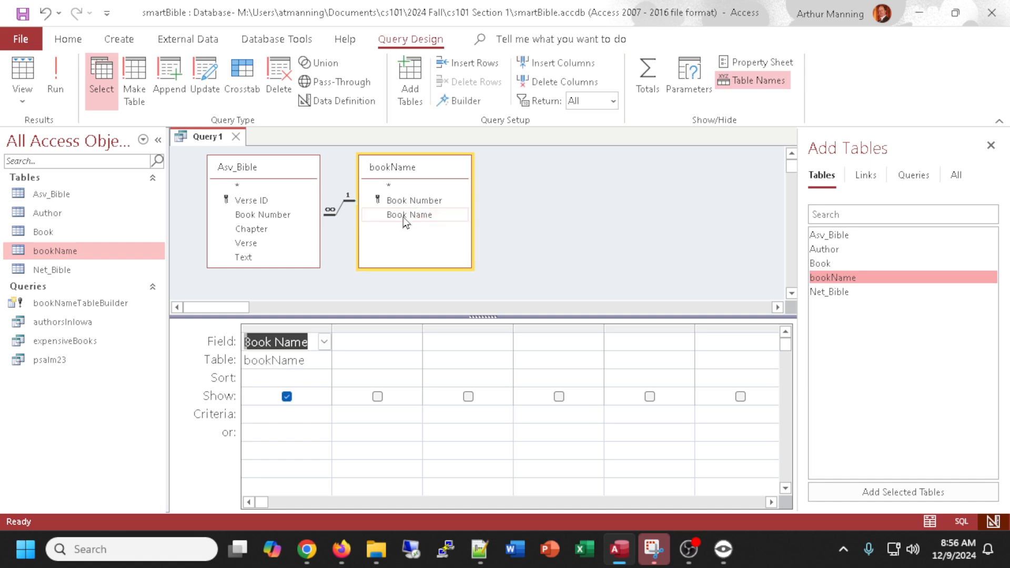
pyautogui.doubleClick(251, 230)
pyautogui.doubleClick(250, 243)
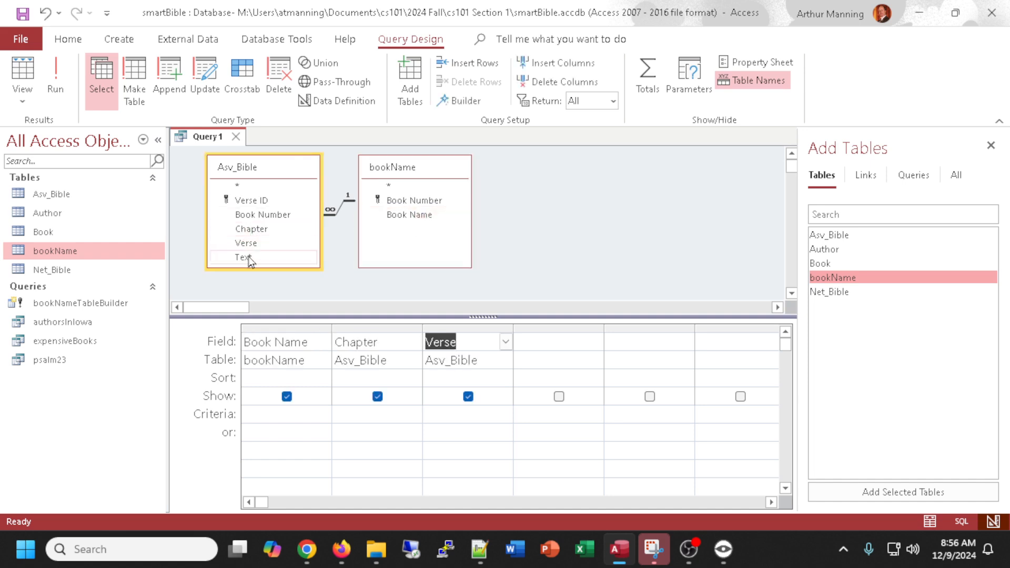
pyautogui.doubleClick(249, 257)
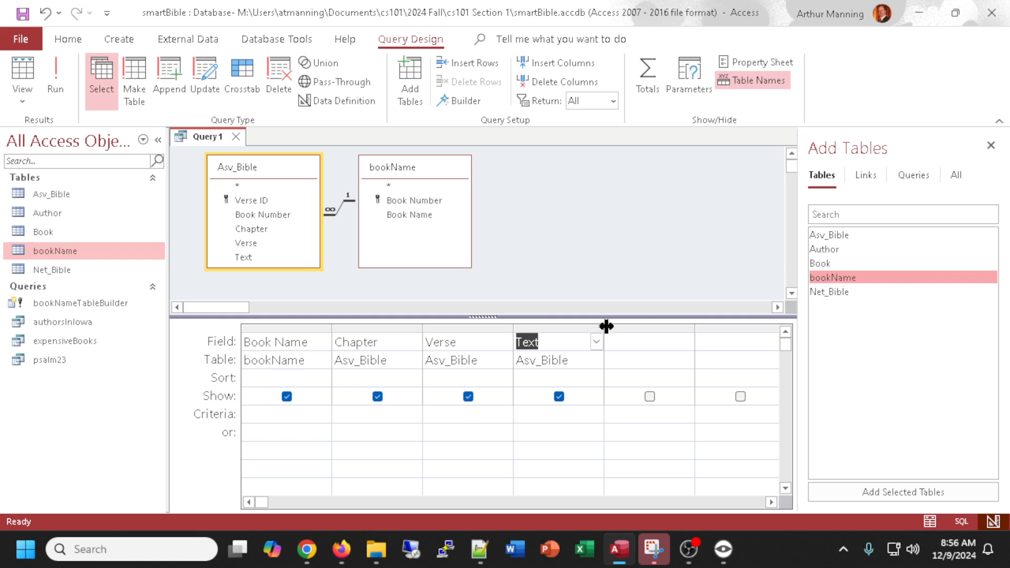
# Widen the Text column and set its criteria to *father* AND *son* AND *spirit*.
pyautogui.moveTo(606, 327); pyautogui.dragTo(759, 330)
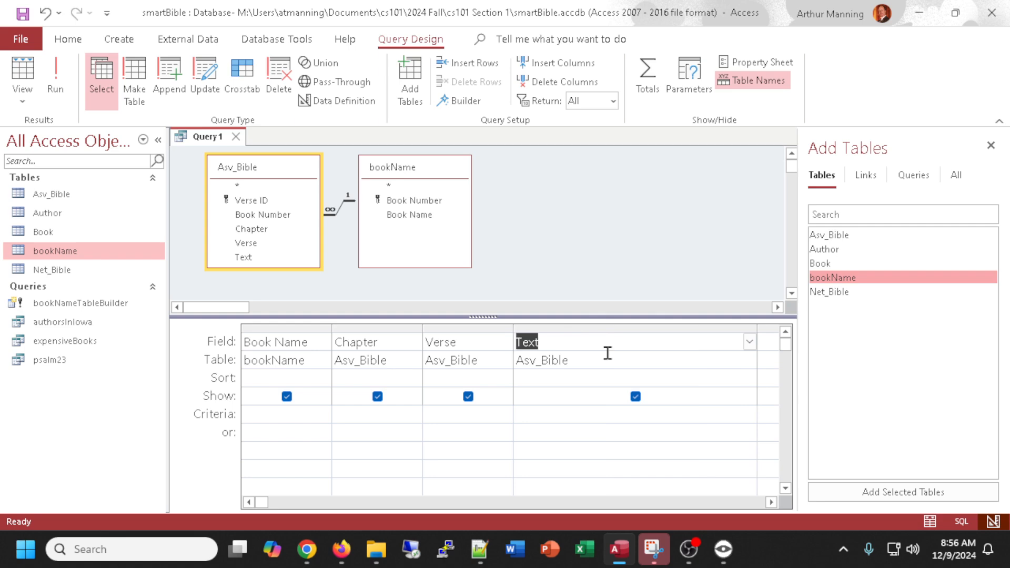
pyautogui.click(560, 415)
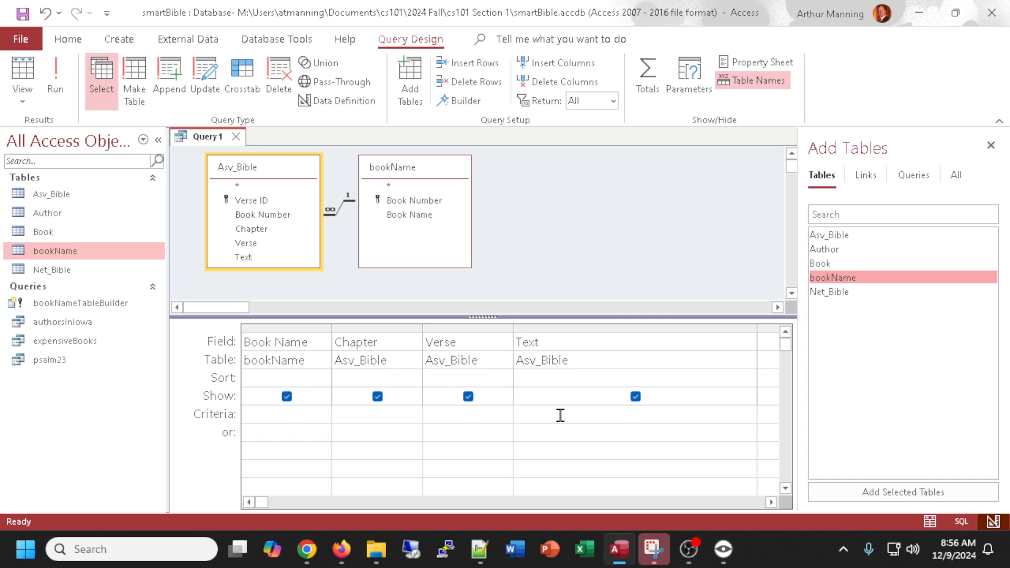
pyautogui.write('*father*')
pyautogui.write('AND *son*  AND *(')
pyautogui.press('BackSpace')
pyautogui.write('spirit')
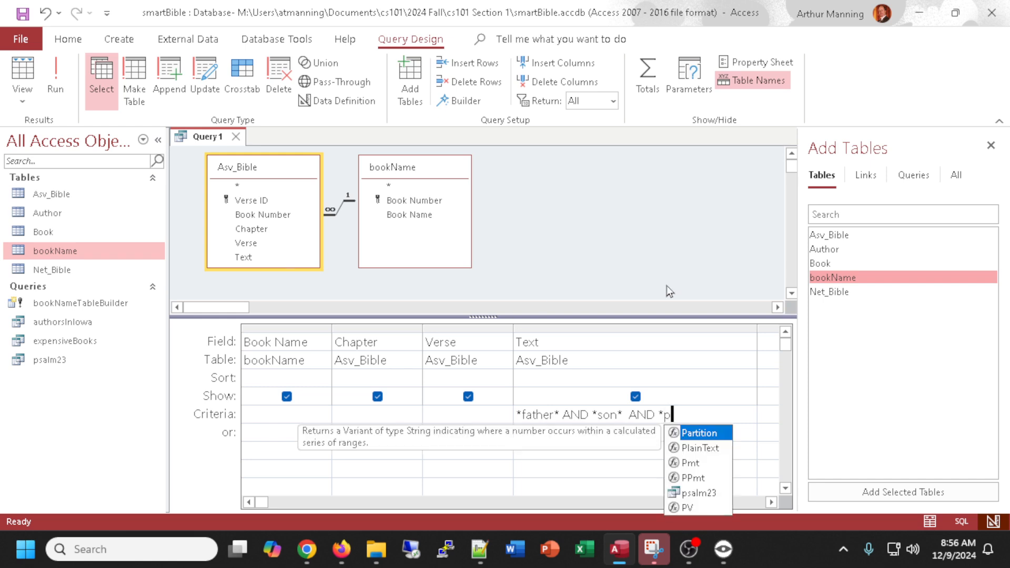
pyautogui.write('*')
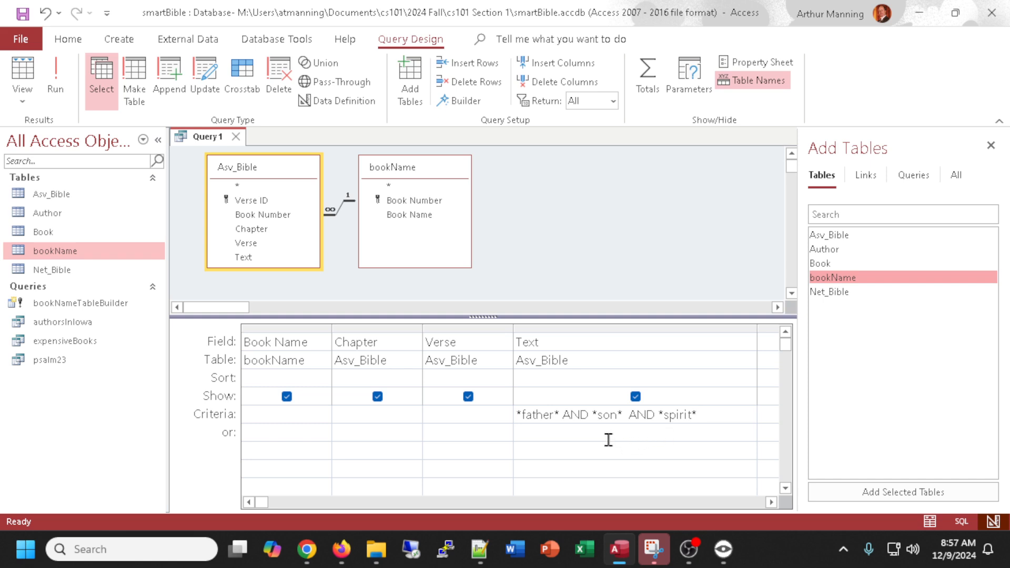
pyautogui.click(485, 417)
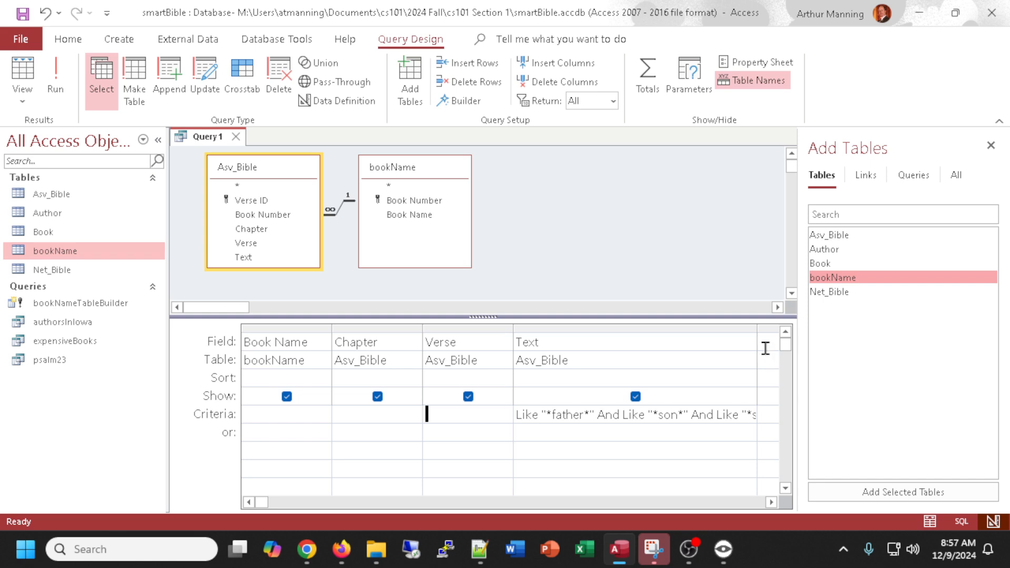
pyautogui.moveTo(757, 328); pyautogui.dragTo(775, 325)
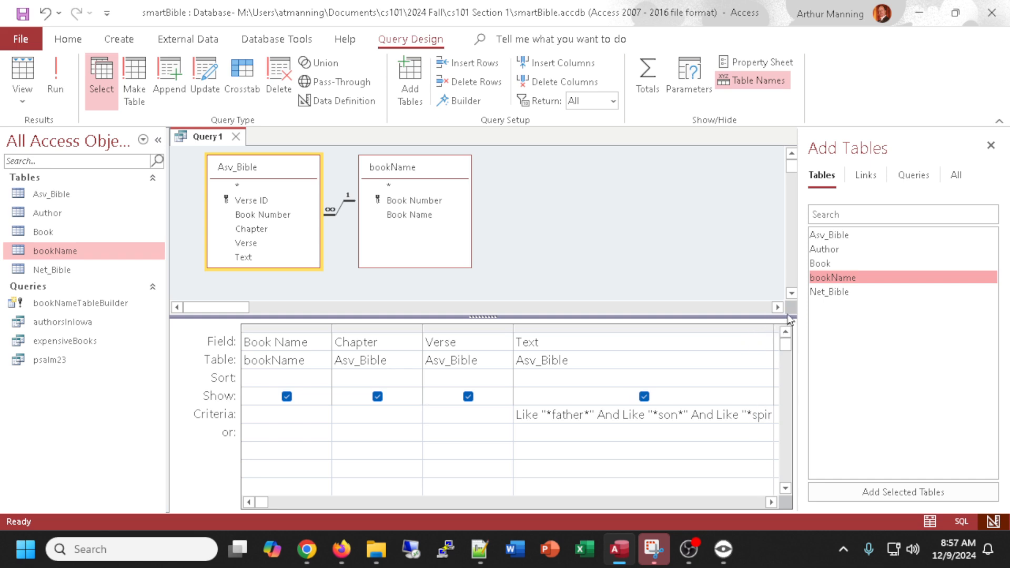
# Close the table pane and widen the Text column in the query grid.
pyautogui.click(991, 147)
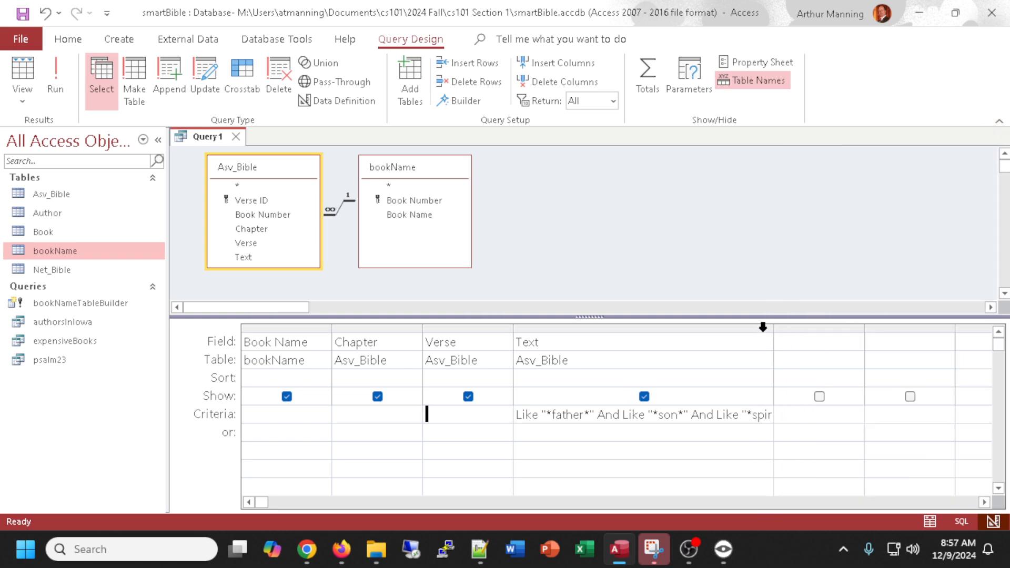
pyautogui.moveTo(772, 326); pyautogui.dragTo(851, 330)
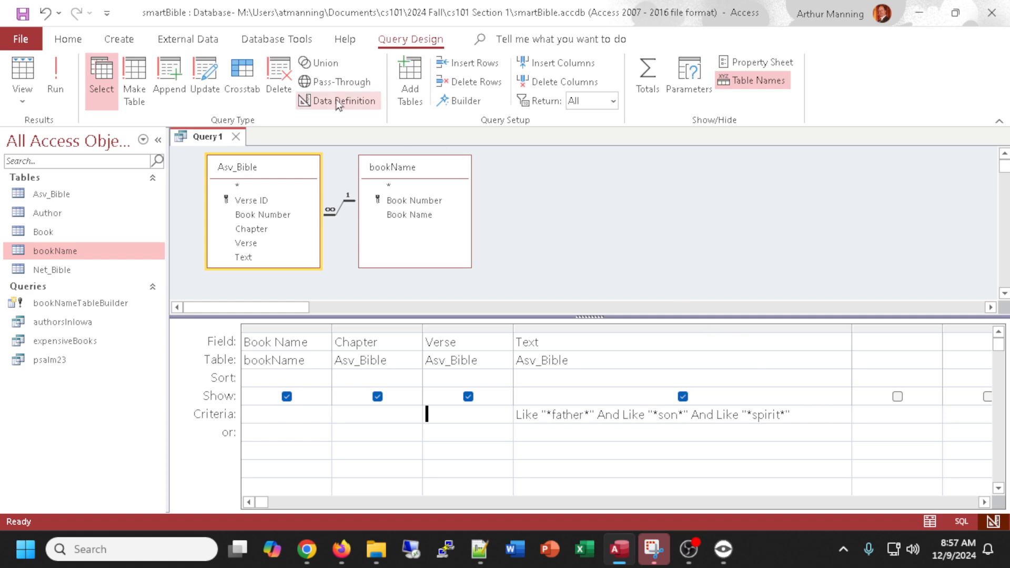
# Run the query and adjust the datasheet row height and Text column width to read the verses.
pyautogui.click(28, 76)
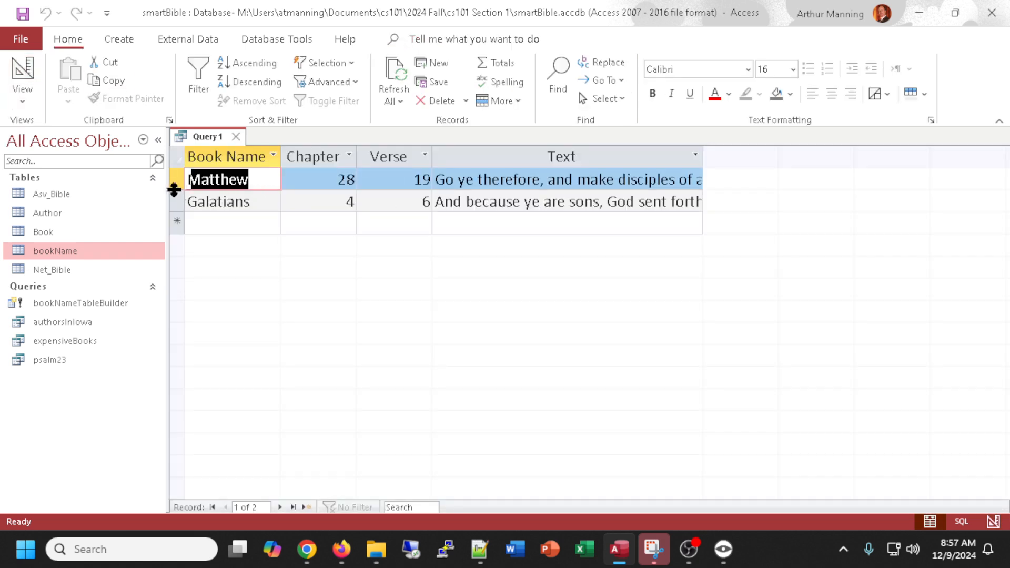
pyautogui.moveTo(174, 190); pyautogui.dragTo(176, 276)
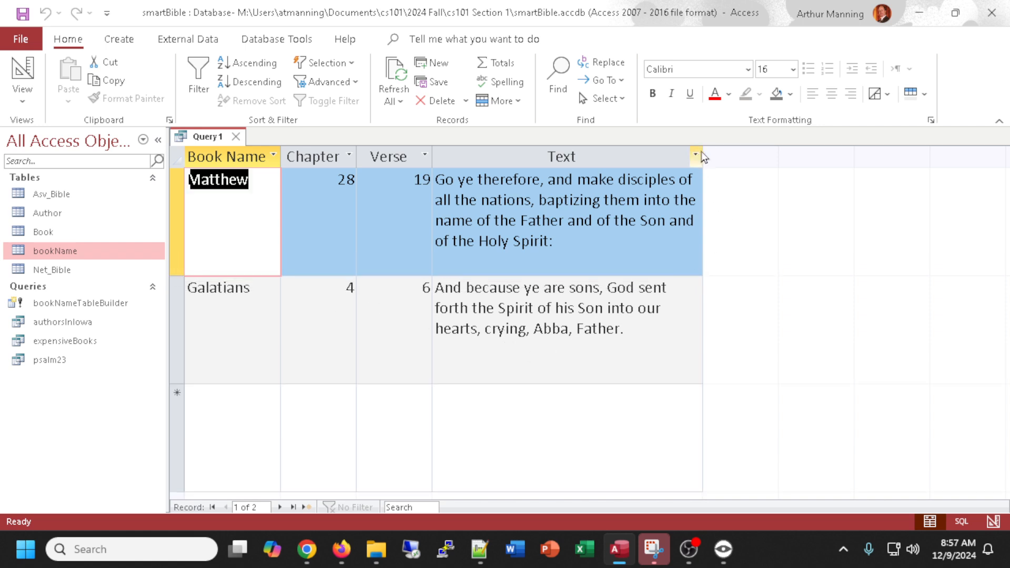
pyautogui.moveTo(704, 157); pyautogui.dragTo(785, 156)
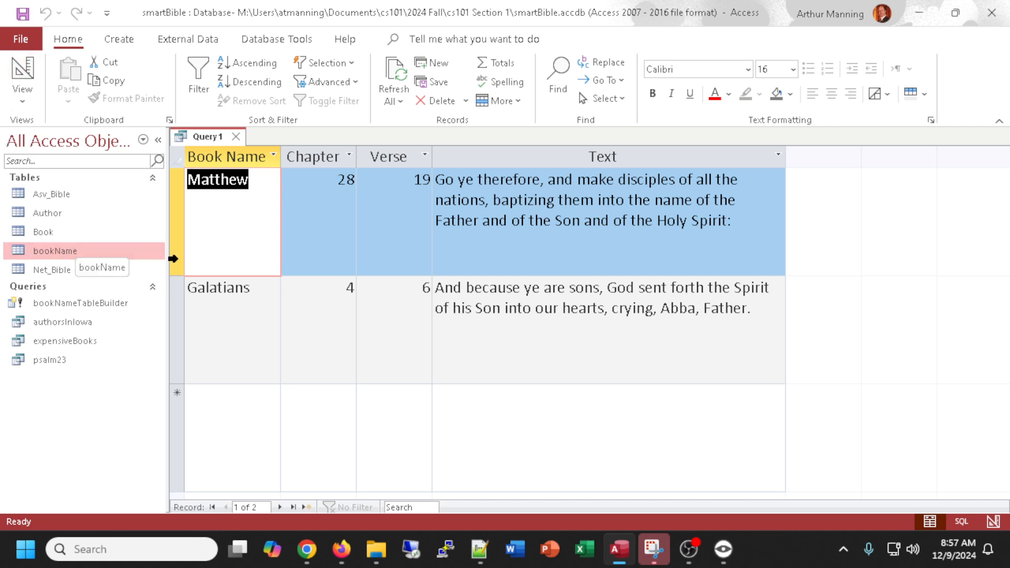
pyautogui.moveTo(178, 276); pyautogui.dragTo(178, 243)
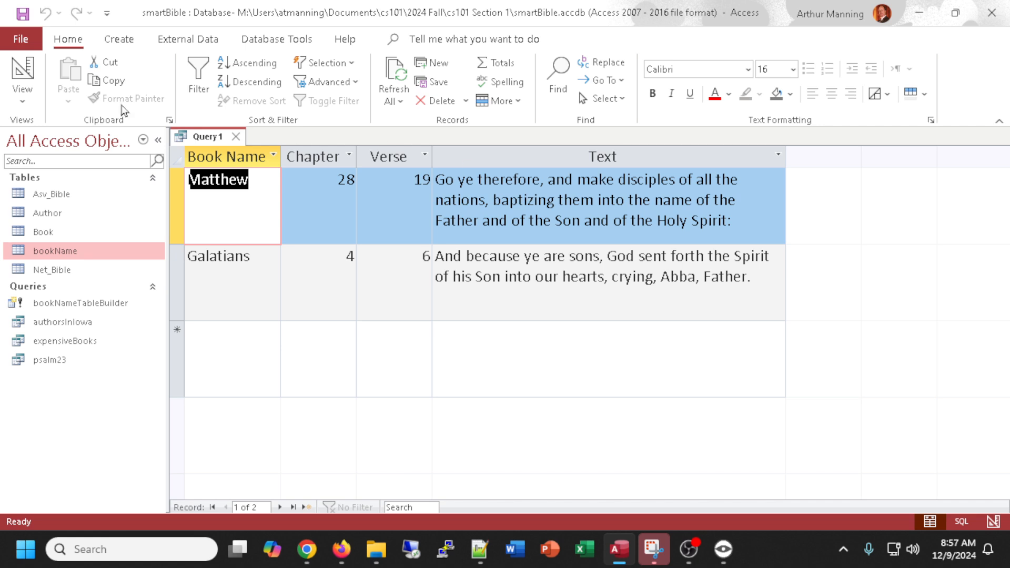
# Return to design view and save the query as fatherSonHolySpirit.
pyautogui.click(22, 73)
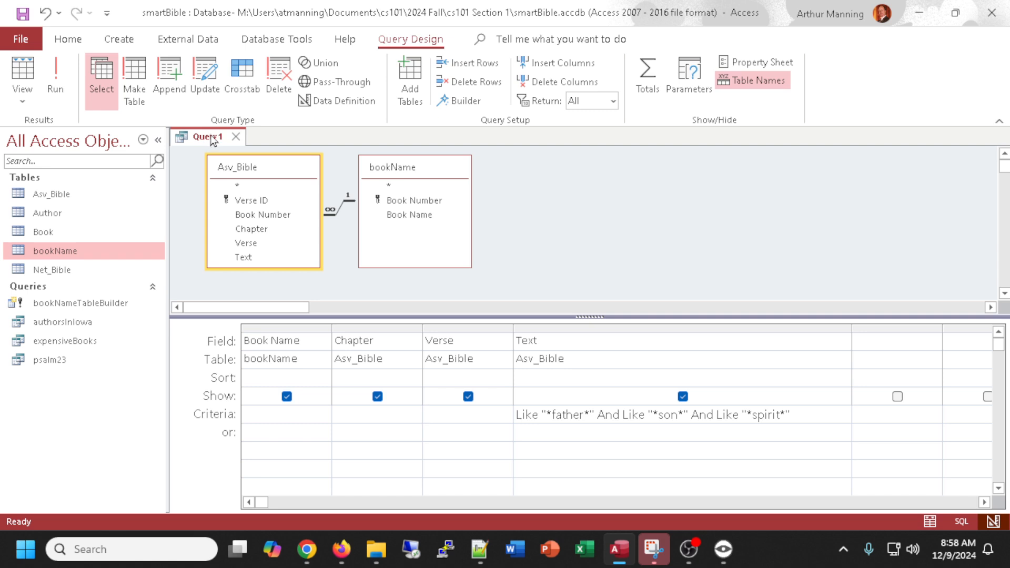
pyautogui.hotkey('ctrl', 's')
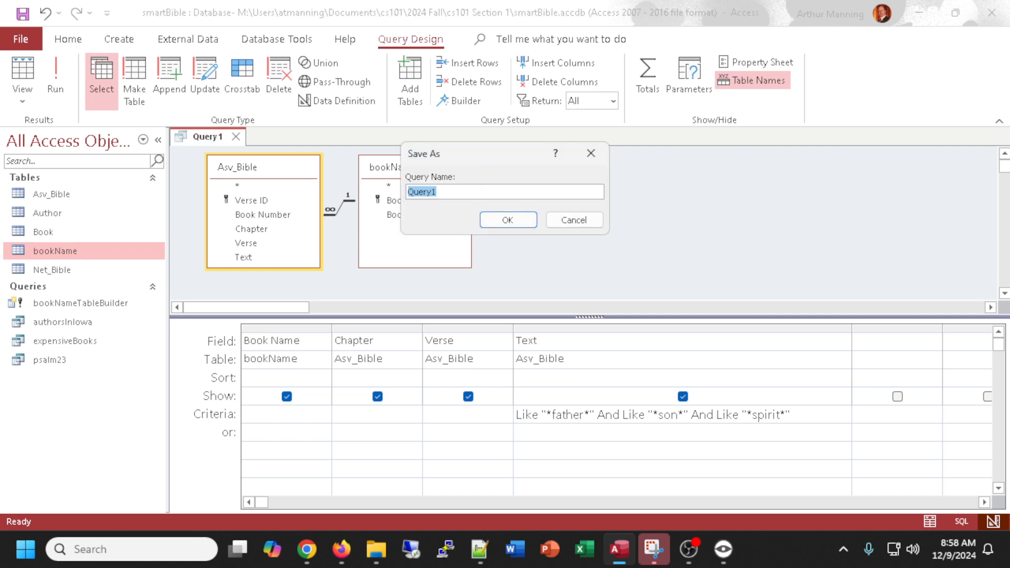
pyautogui.write('fatherSonHolySpirit')
pyautogui.press('Return')
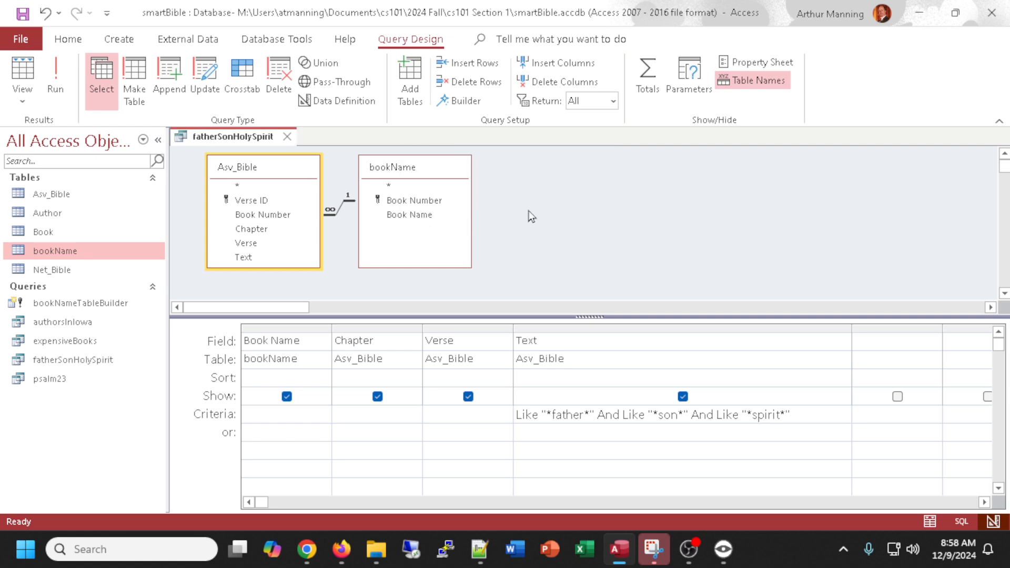
# Close Access, switch to Excel, and open a new blank workbook.
pyautogui.click(993, 20)
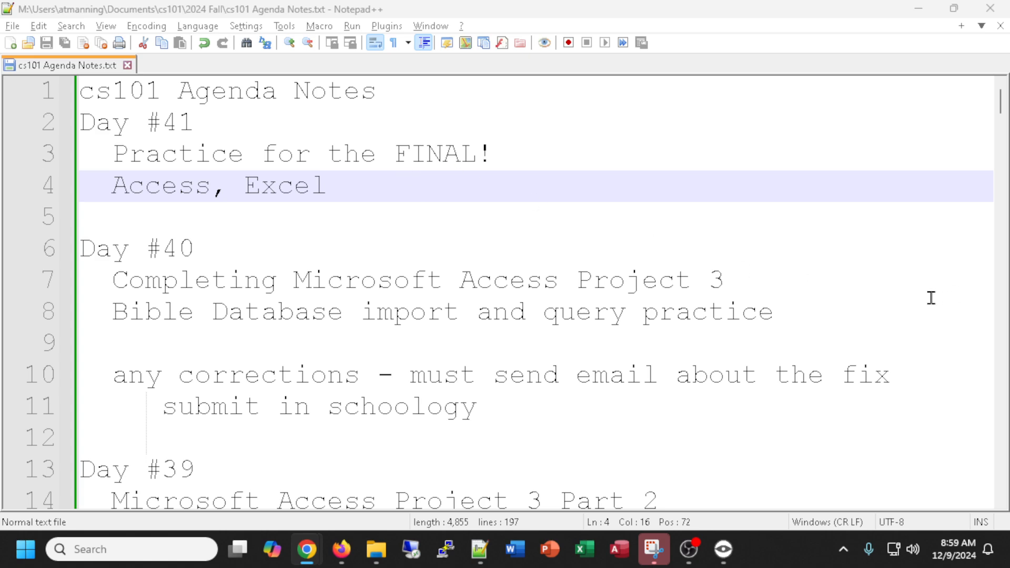
pyautogui.click(583, 562)
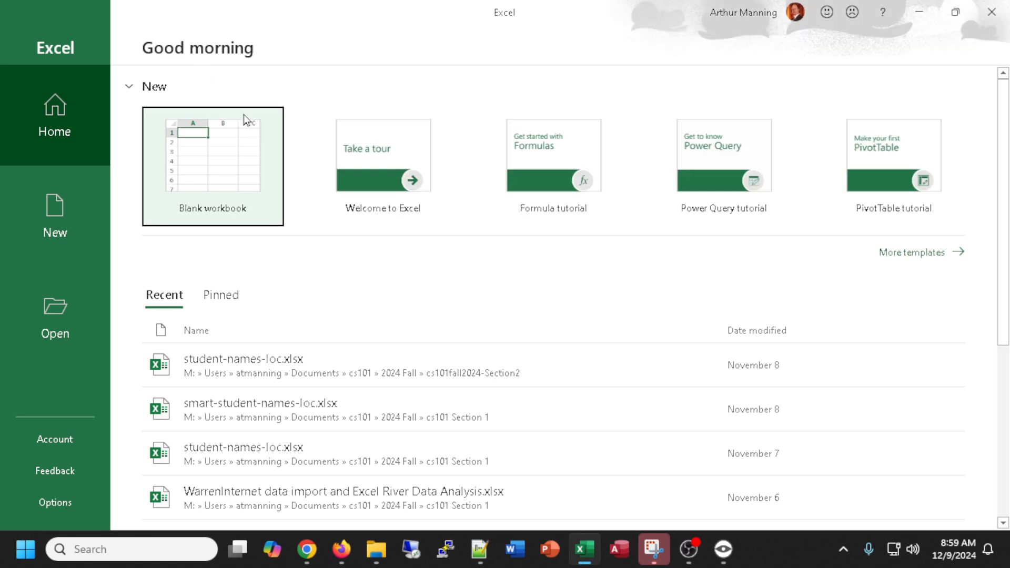
pyautogui.click(225, 170)
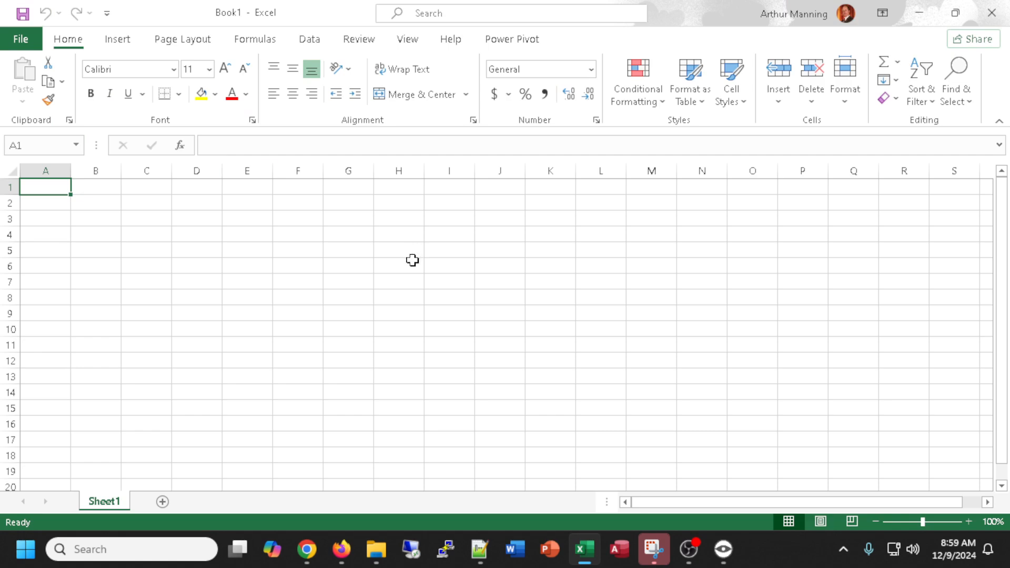
# Zoom in on the sheet and enter the title if formula in cell A1.
pyautogui.scroll(5, 411, 261)
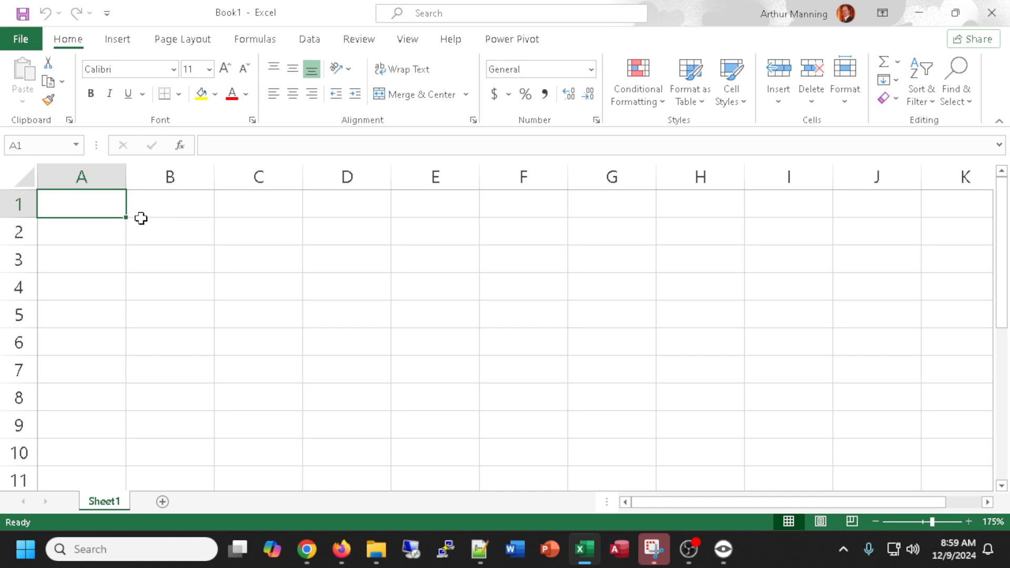
pyautogui.write('if of')
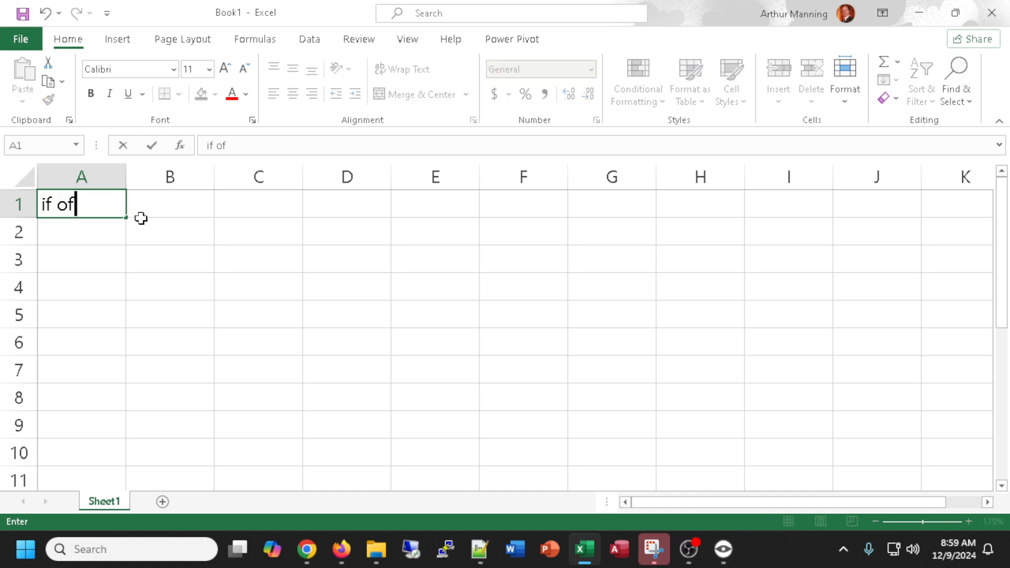
pyautogui.press('BackSpace')
pyautogui.press('BackSpace')
pyautogui.write('formula')
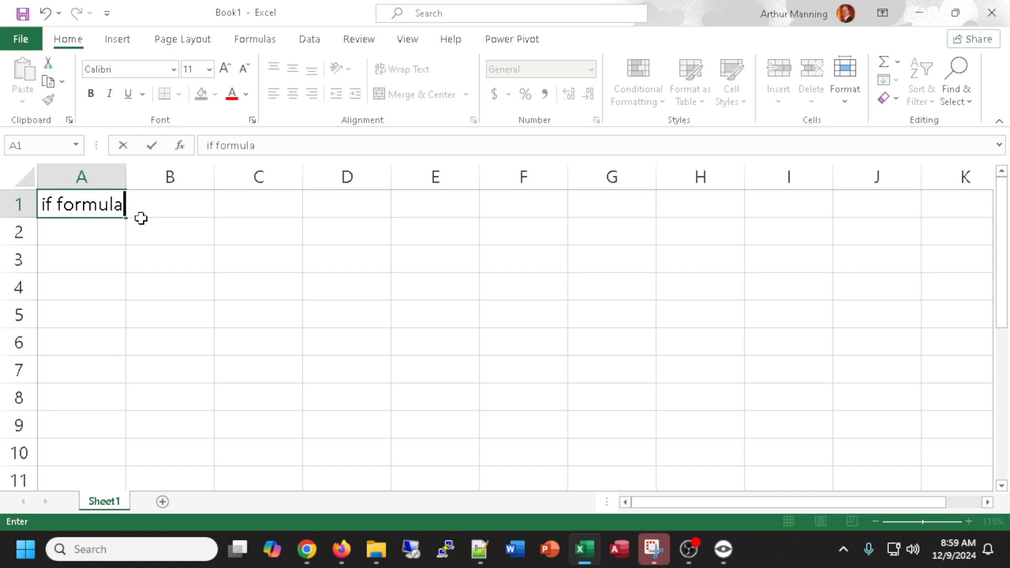
pyautogui.press('Return')
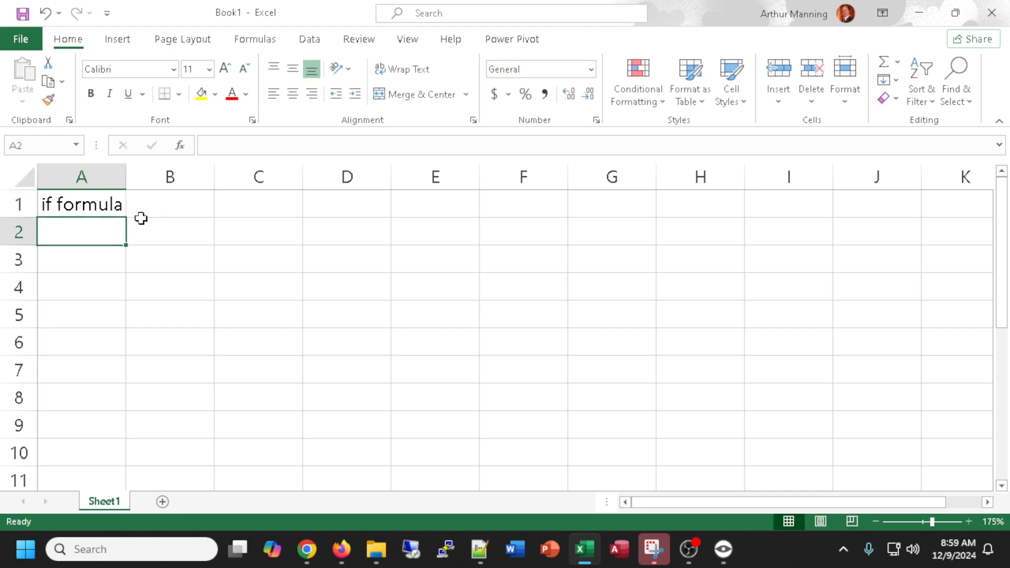
# Widen columns A and B and enter the headers quota, bonus and my hours in B2 through D2.
pyautogui.moveTo(126, 177); pyautogui.dragTo(212, 178)
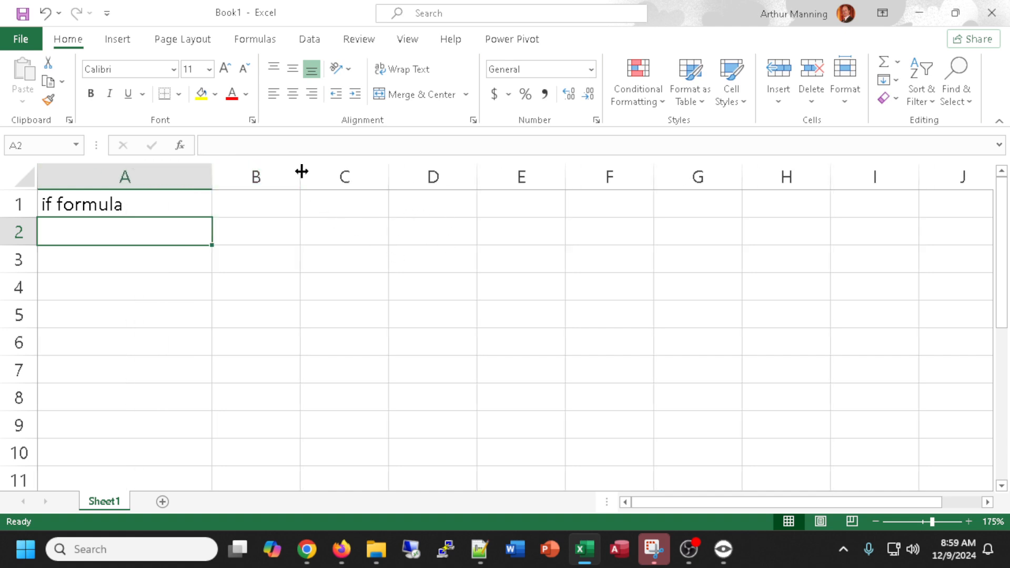
pyautogui.moveTo(302, 171); pyautogui.dragTo(339, 168)
pyautogui.click(294, 229)
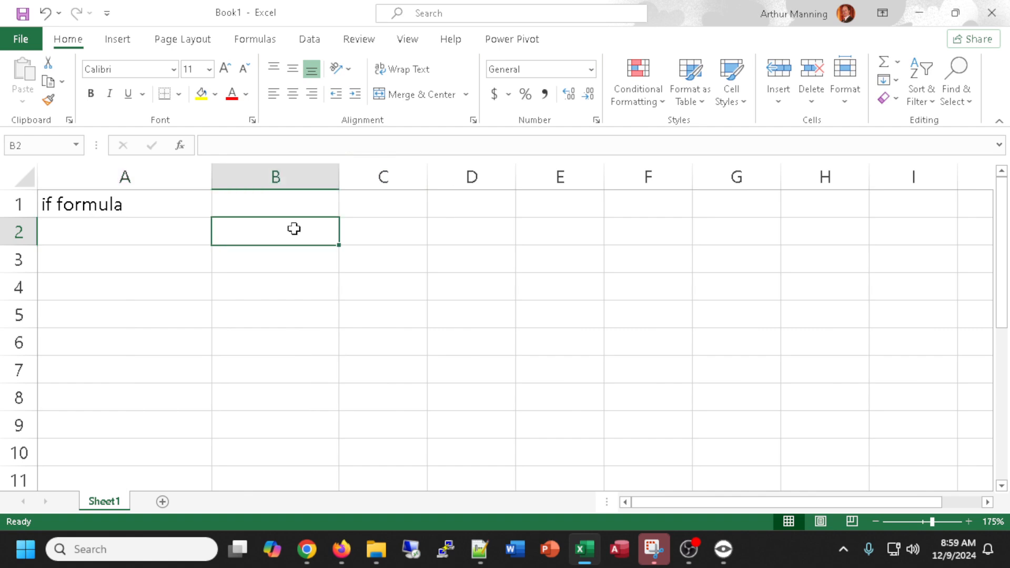
pyautogui.write('quota')
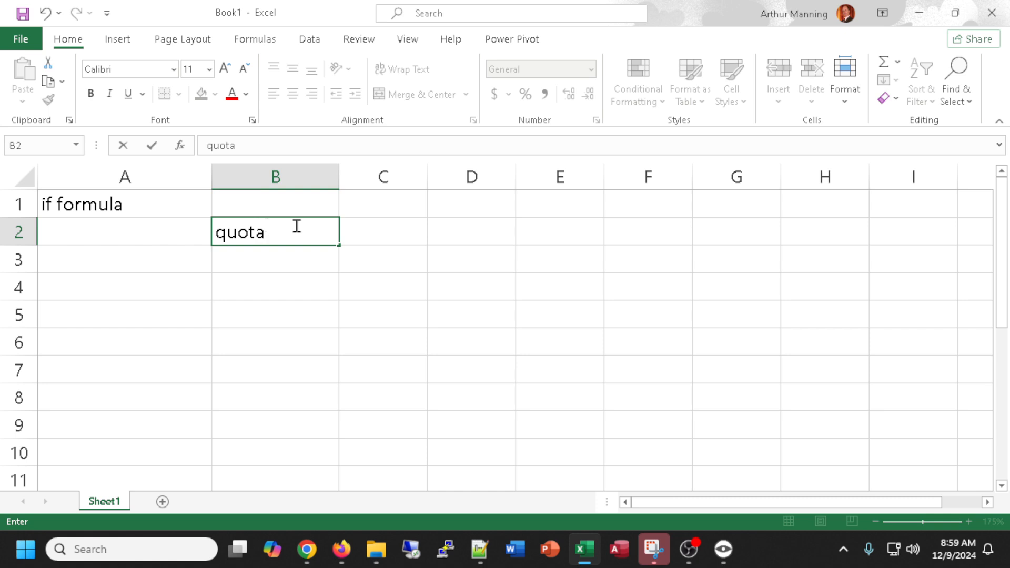
pyautogui.press('Tab')
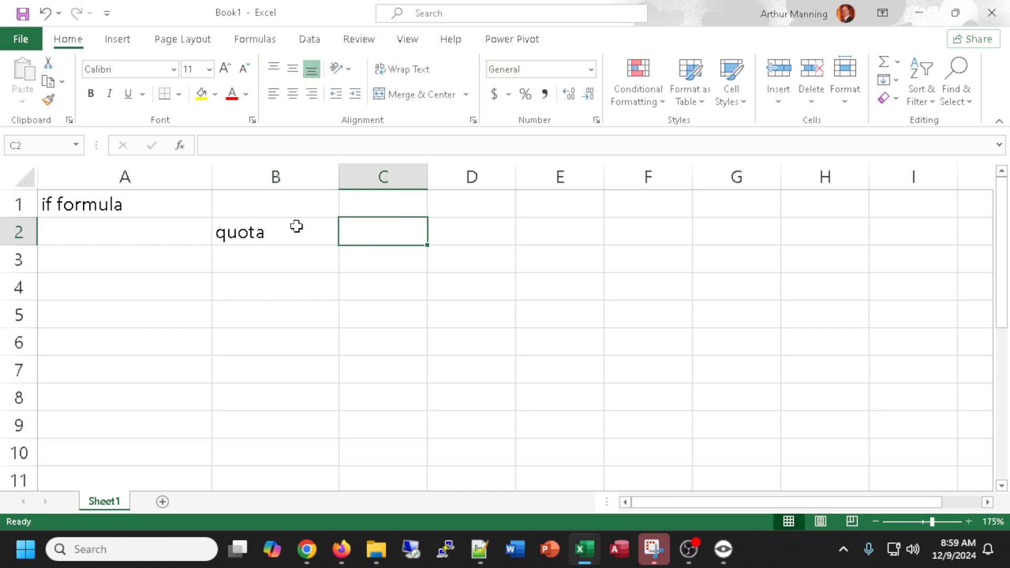
pyautogui.write('bonus')
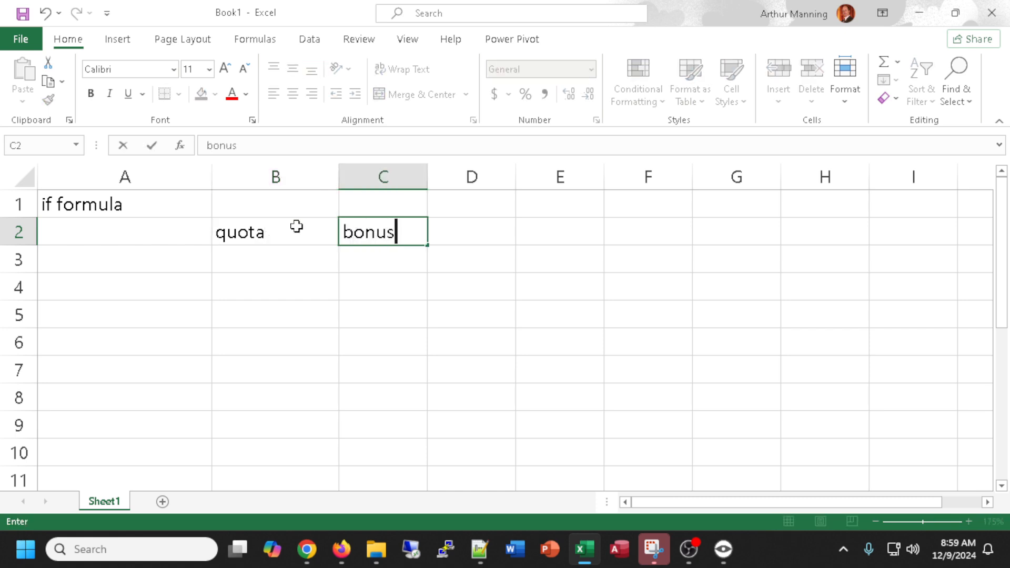
pyautogui.press('Tab')
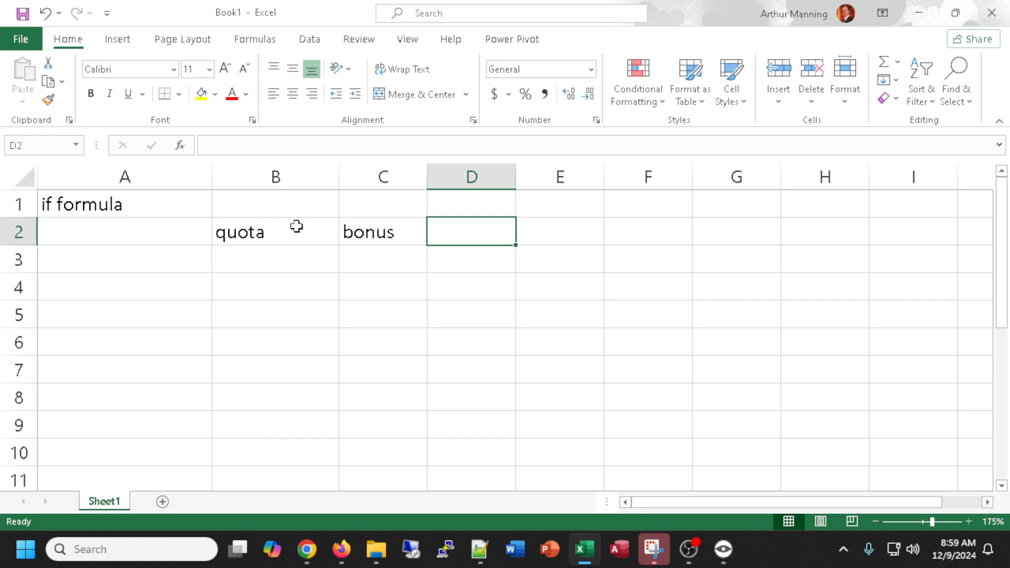
pyautogui.write('my hours')
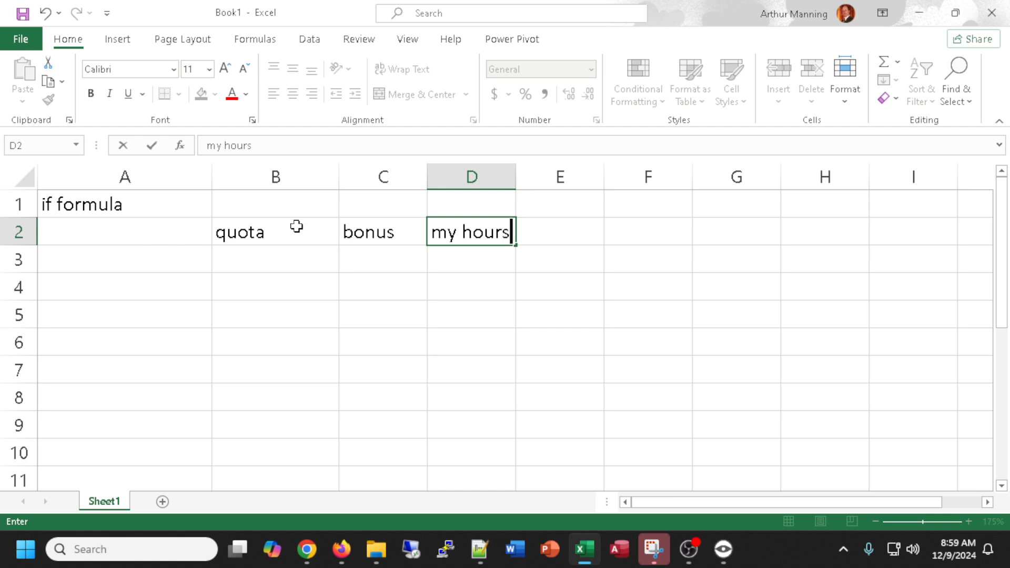
pyautogui.press('Return')
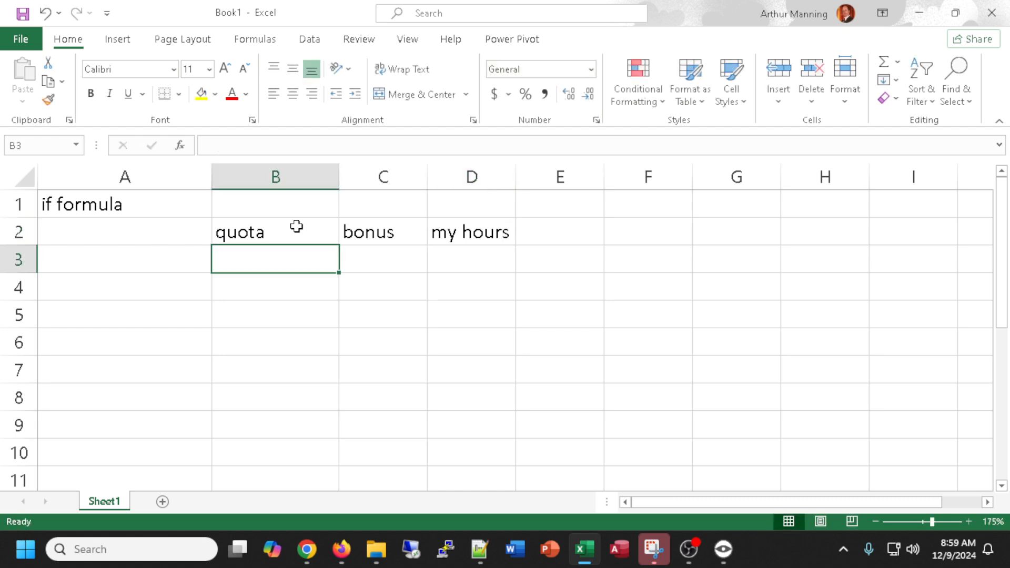
# Start a note in cell A4 reading if I meet.
pyautogui.click(109, 285)
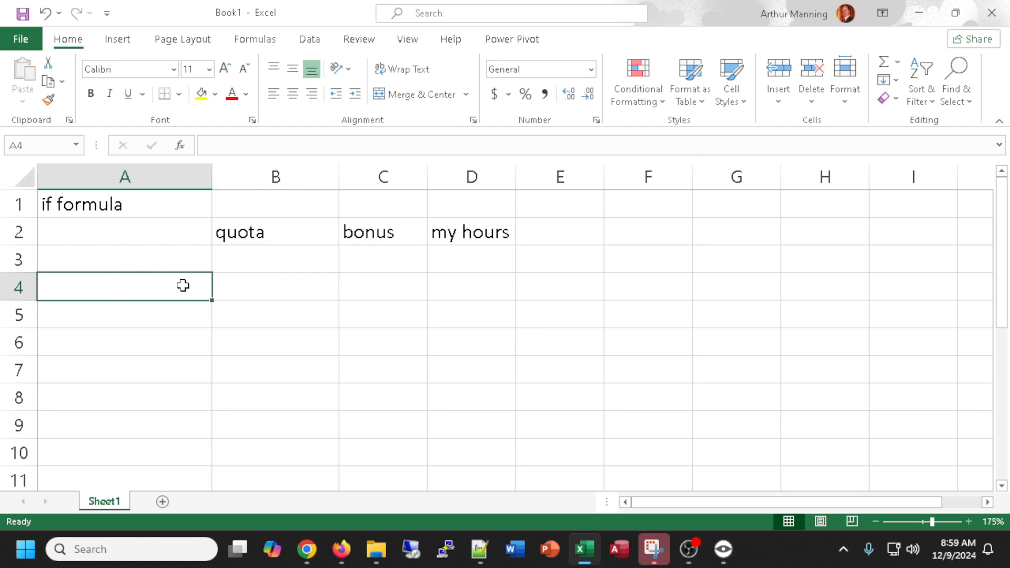
pyautogui.write('if')
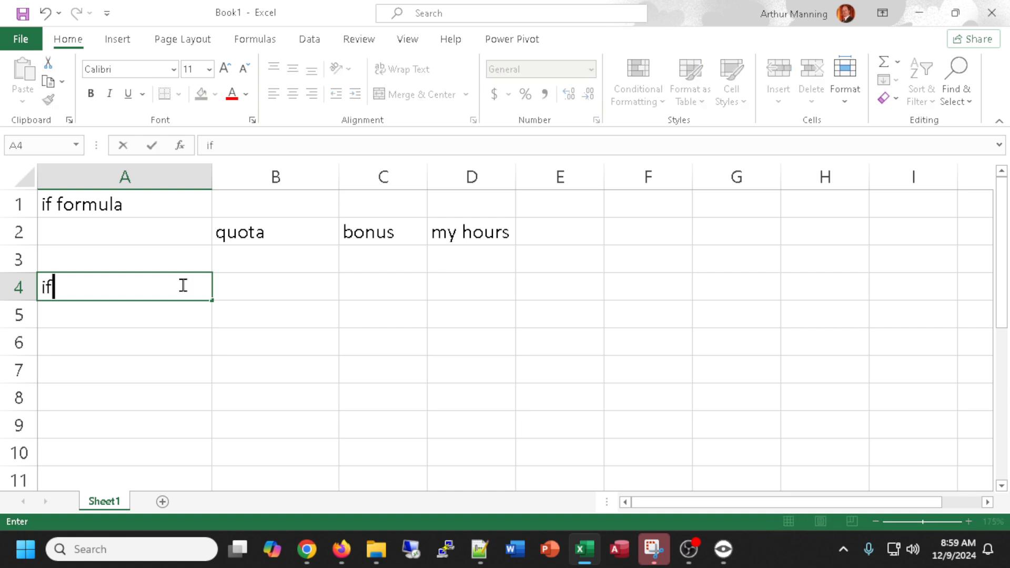
pyautogui.write(' I meet')
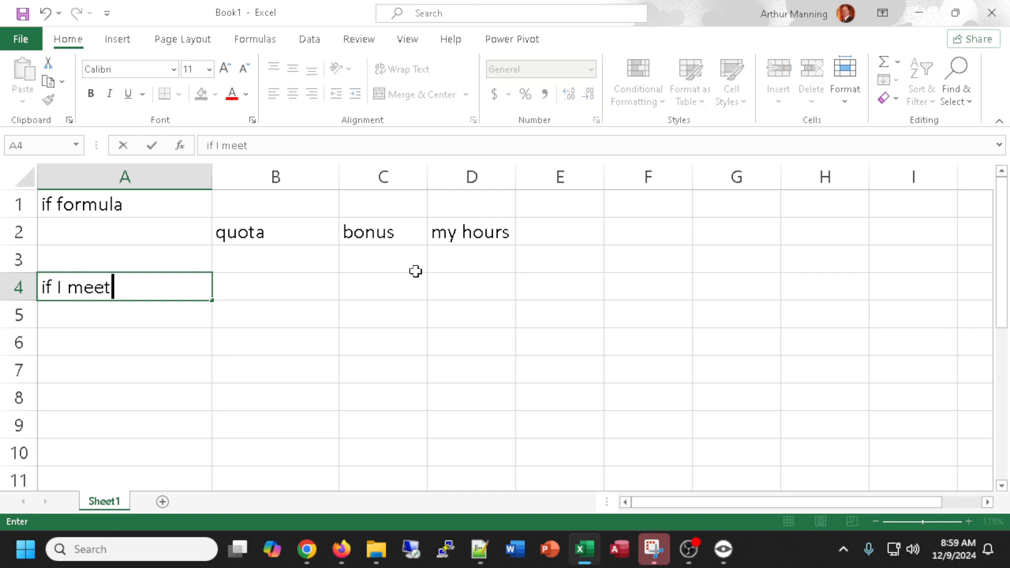
pyautogui.click(467, 231)
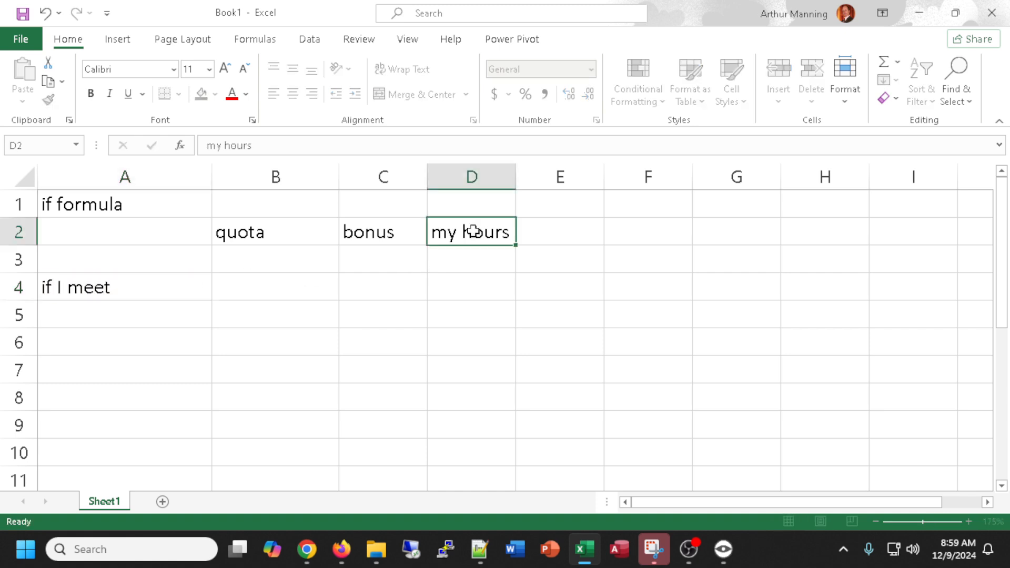
pyautogui.doubleClick(474, 232)
# Edit the note in A4 to read if I work more than 40 hours, I receive.
pyautogui.click(118, 286)
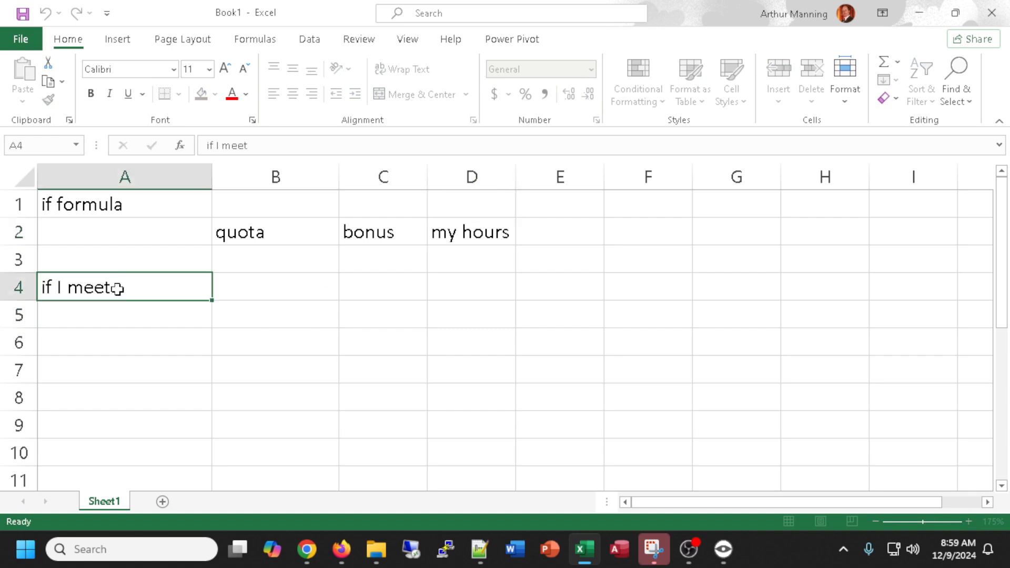
pyautogui.doubleClick(128, 286)
pyautogui.moveTo(111, 289); pyautogui.dragTo(68, 286)
pyautogui.write('workd')
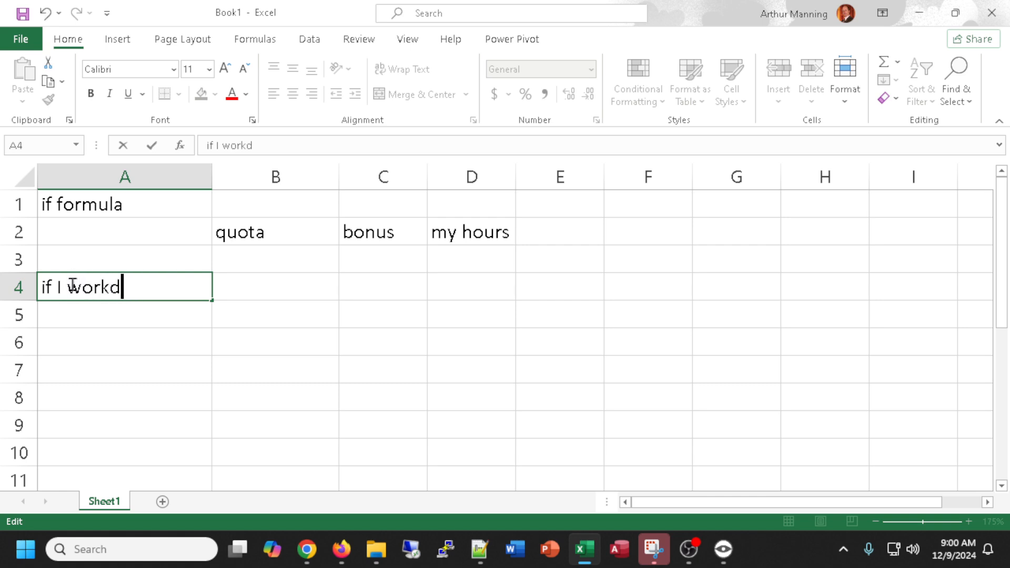
pyautogui.press('BackSpace')
pyautogui.write('more than ')
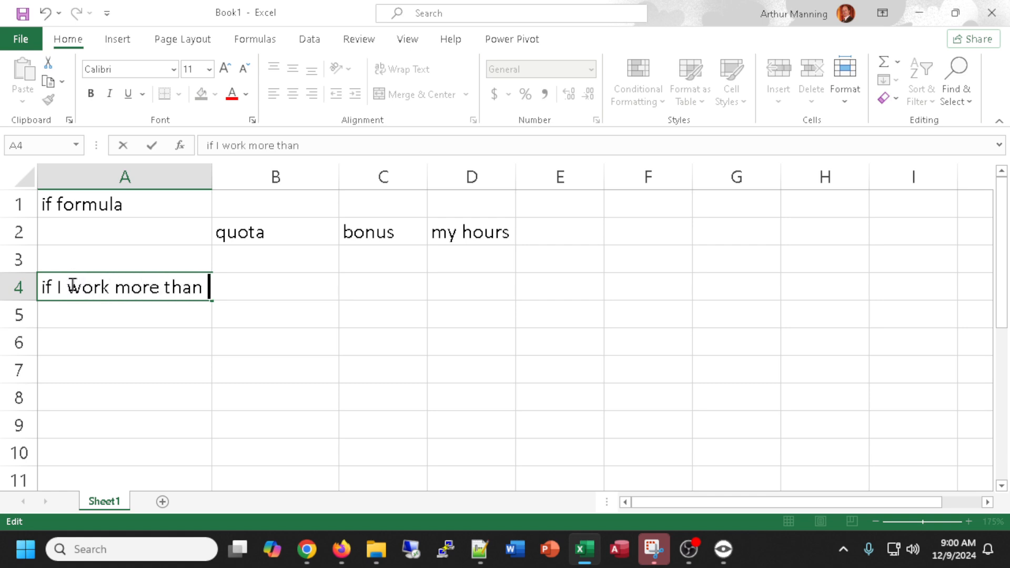
pyautogui.write('40 hours')
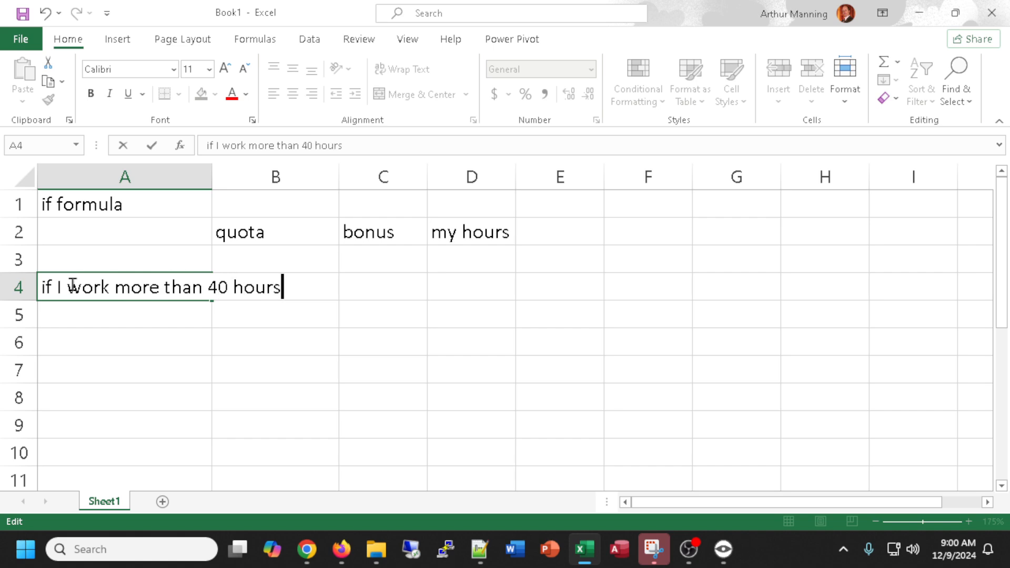
pyautogui.write(', I recei')
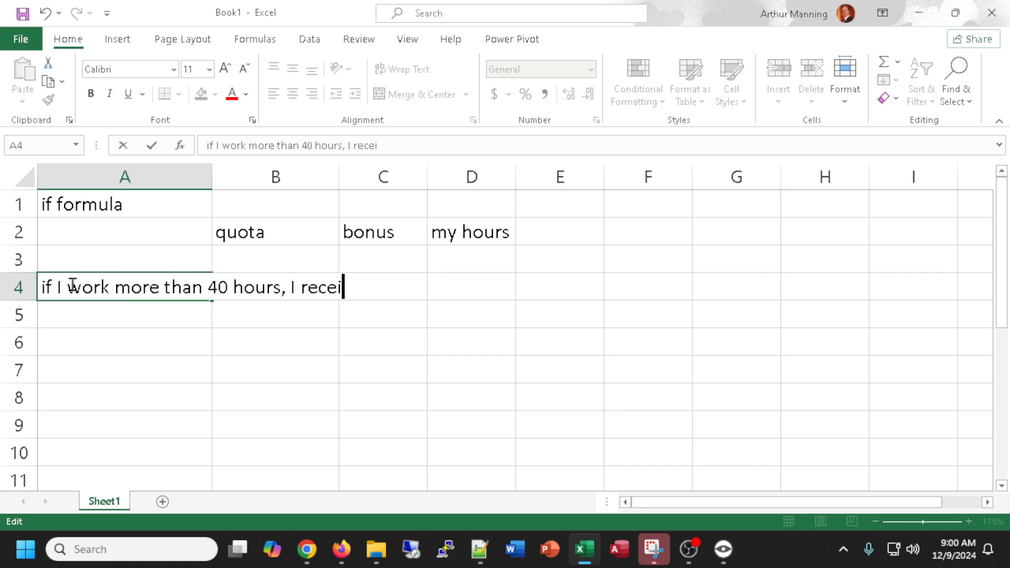
pyautogui.write('ve byh')
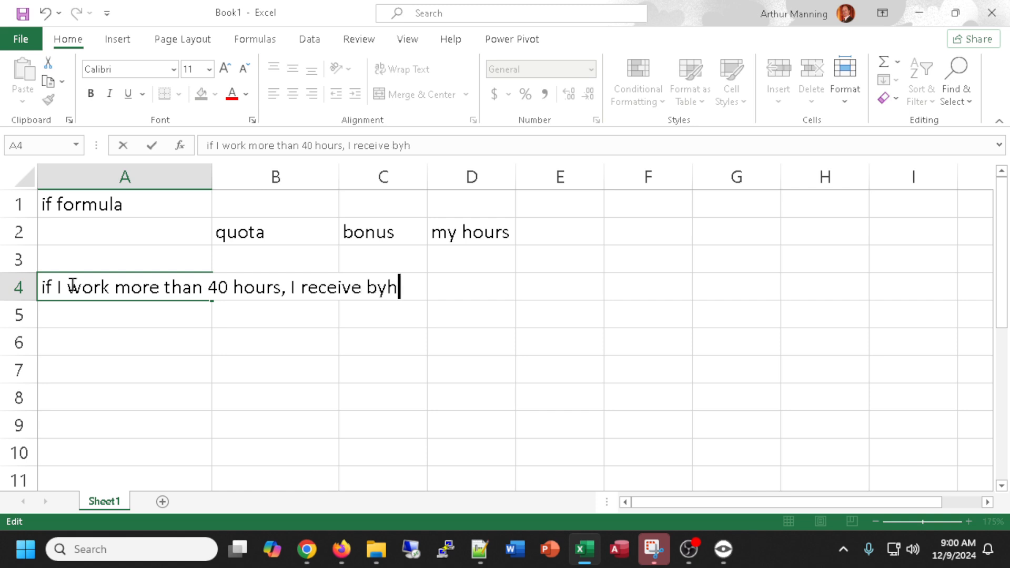
pyautogui.press('BackSpace')
pyautogui.press('BackSpace')
pyautogui.press('BackSpace')
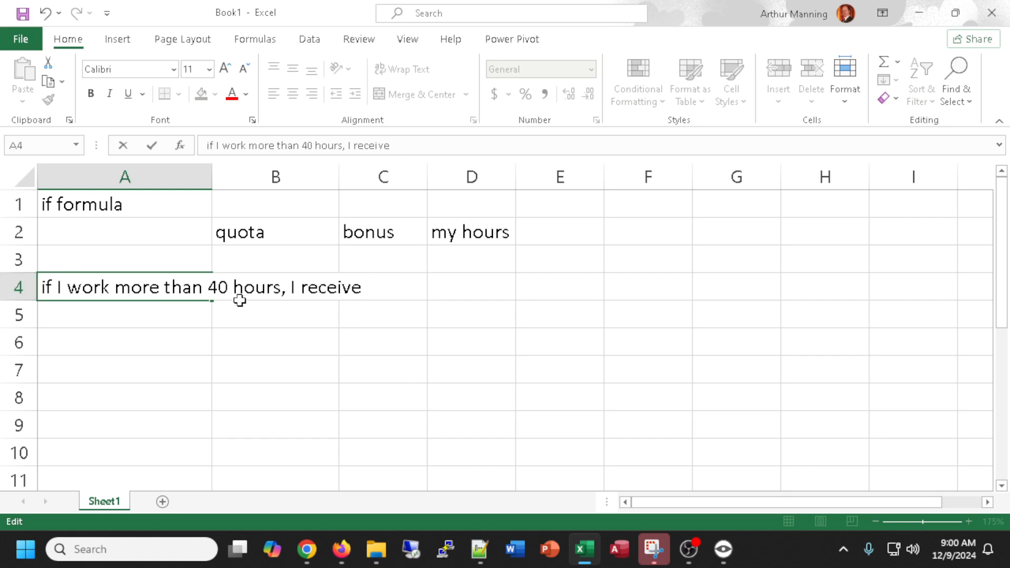
# Edit the note in A4 to read if I work more than my quota of hours, I receive the bonus.
pyautogui.click(228, 287)
pyautogui.press('BackSpace')
pyautogui.press('BackSpace')
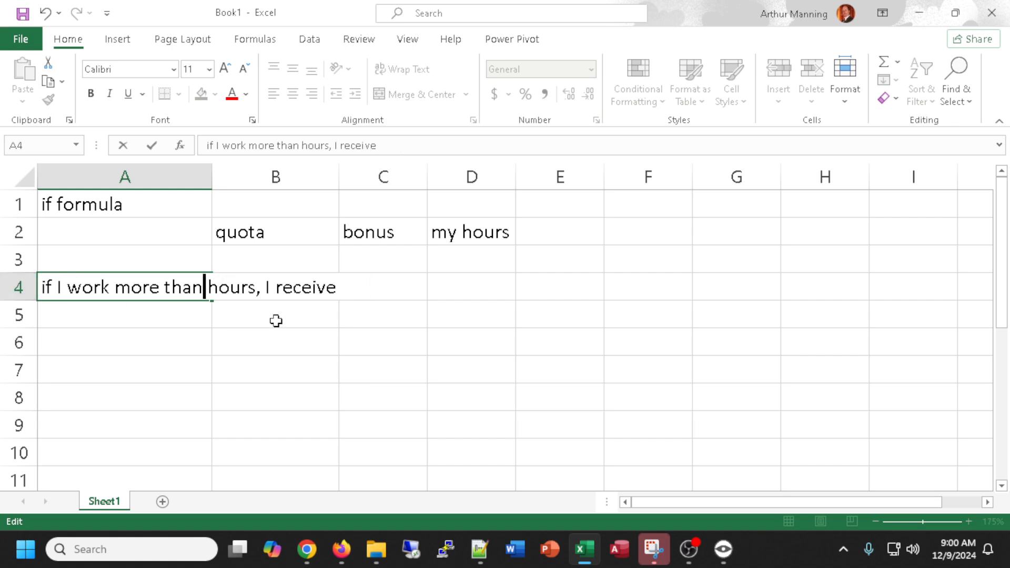
pyautogui.write('my quota of')
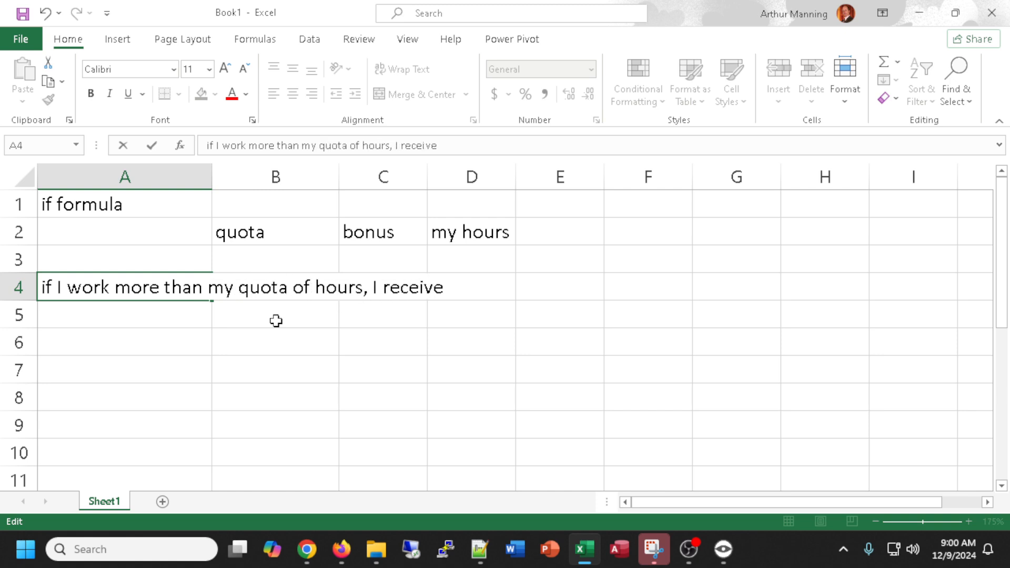
pyautogui.click(444, 287)
pyautogui.write('the bonus')
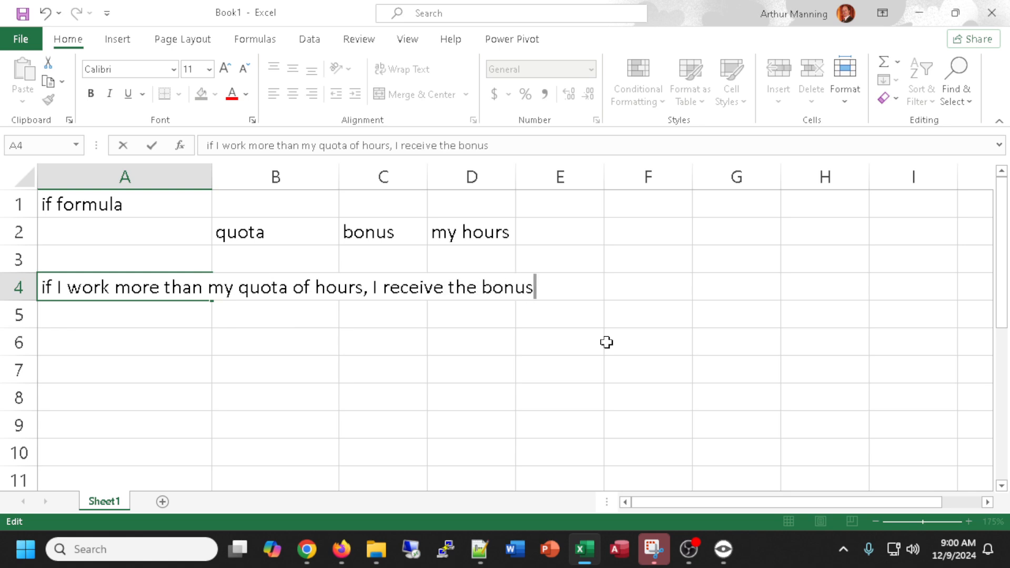
pyautogui.press('Return')
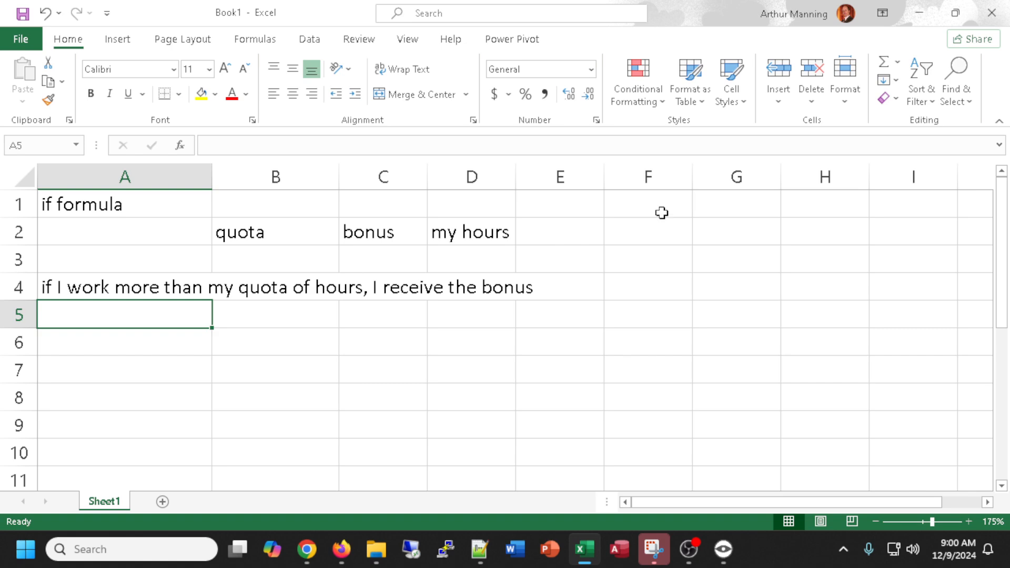
# Widen column E and enter the header BONUS in cell E2.
pyautogui.click(561, 234)
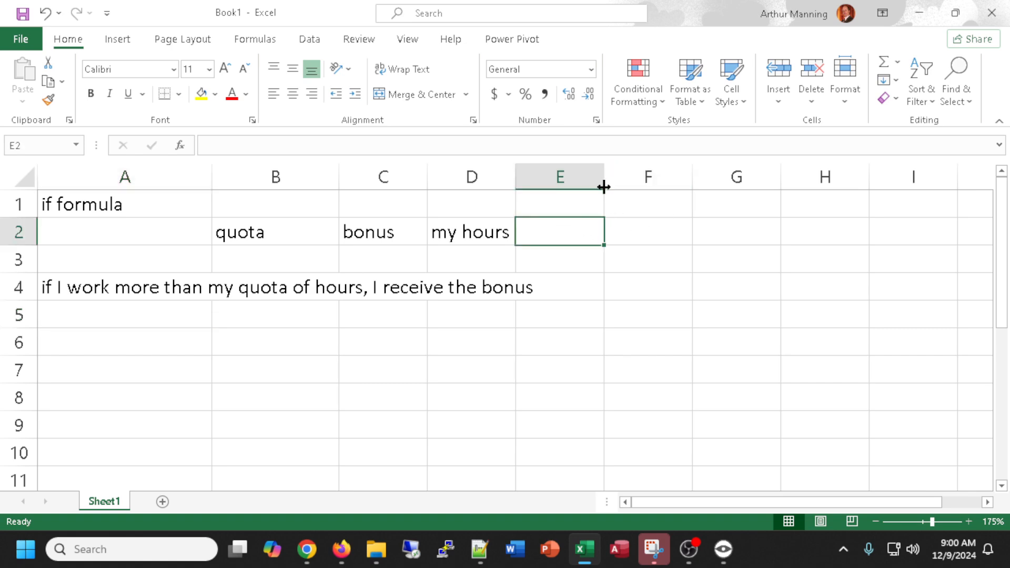
pyautogui.moveTo(604, 181); pyautogui.dragTo(756, 179)
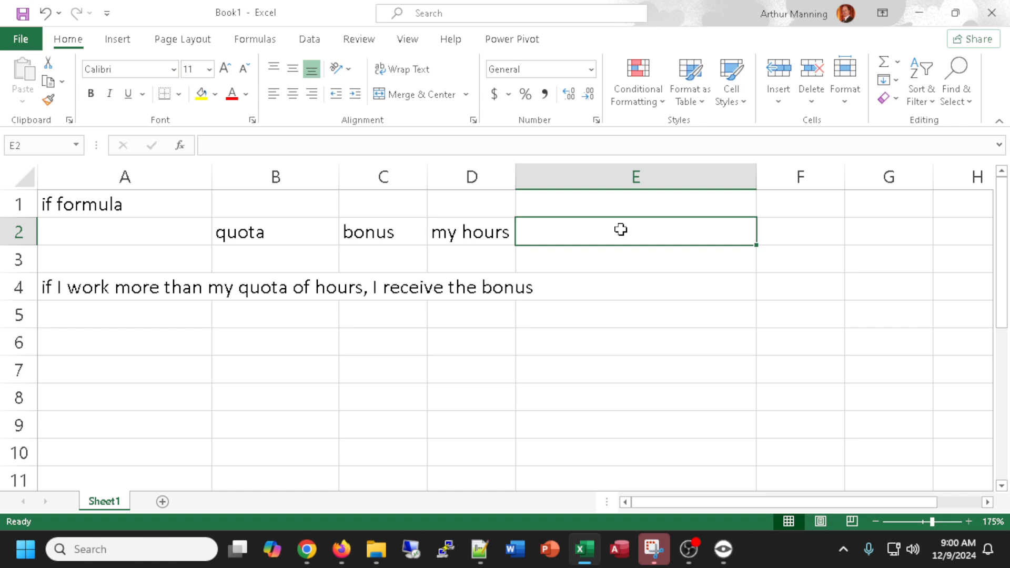
pyautogui.write('BONUS')
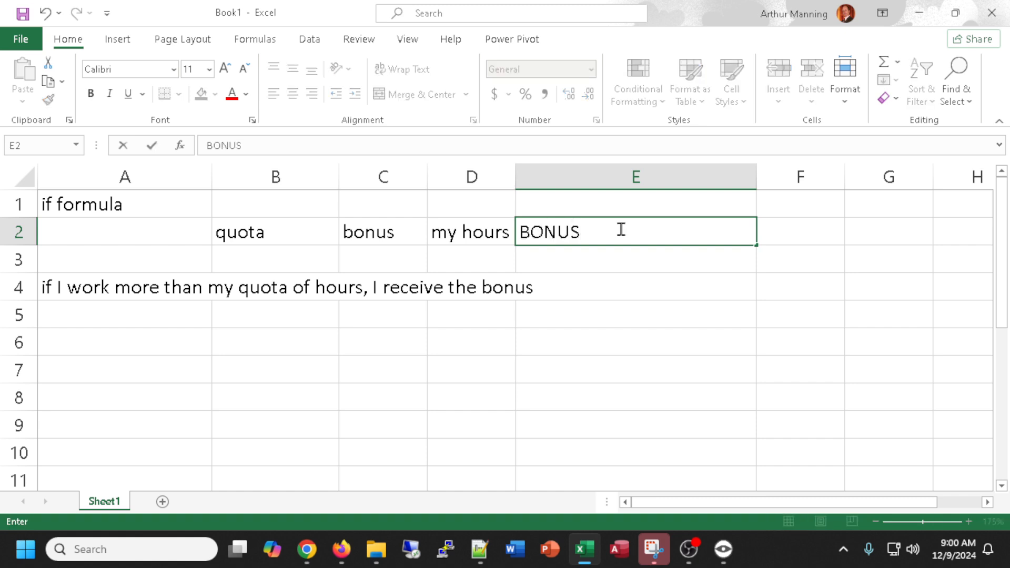
pyautogui.click(569, 266)
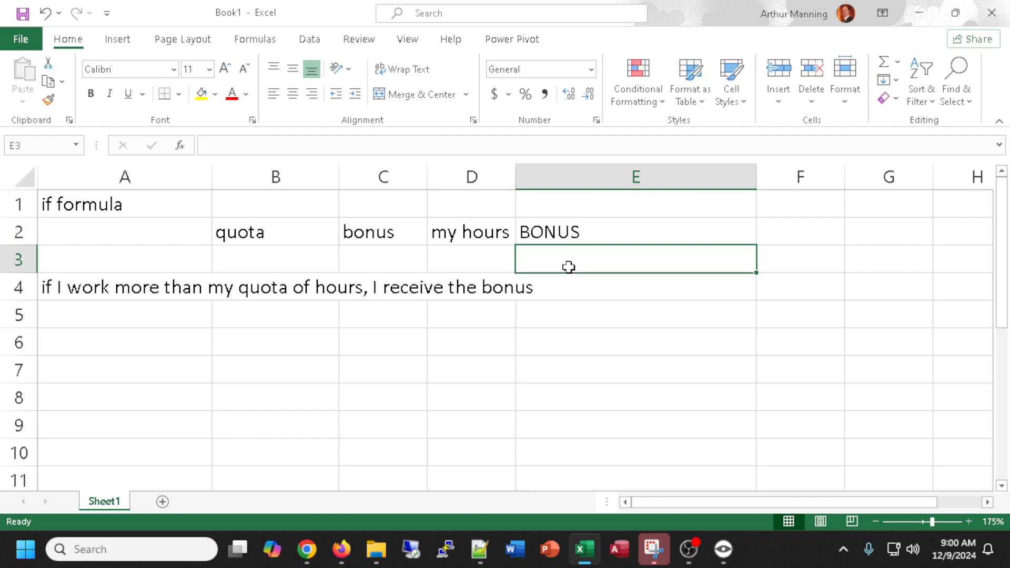
# Enter the values 40, 100 and 39 under quota, bonus and my hours in B3 through D3.
pyautogui.click(250, 257)
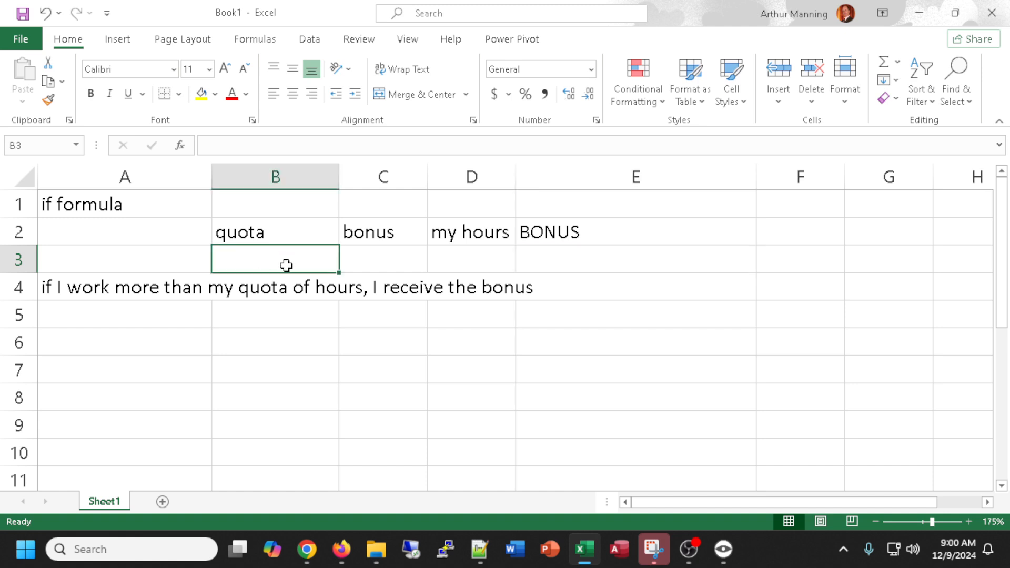
pyautogui.write('40')
pyautogui.press('Tab')
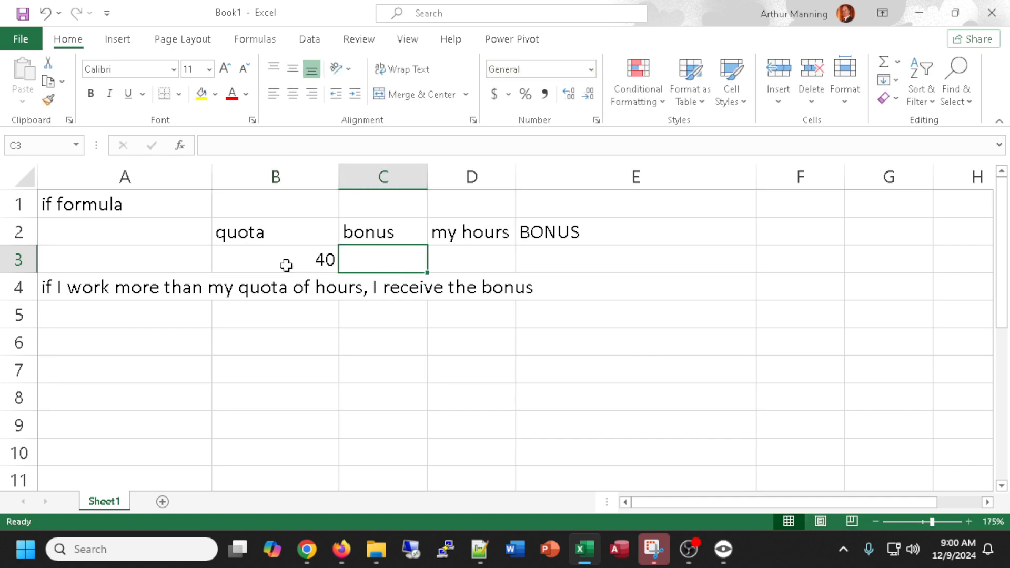
pyautogui.write('100')
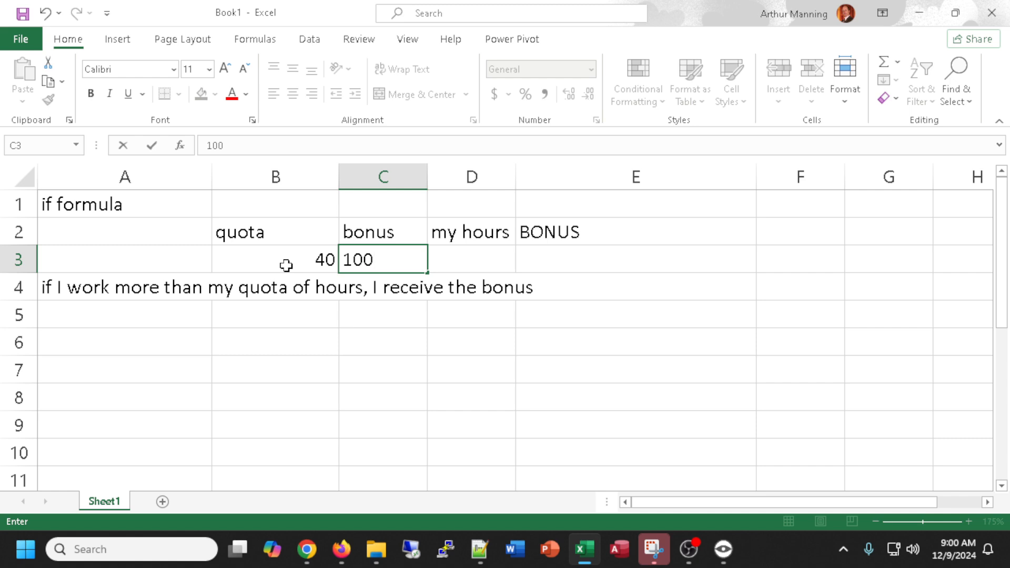
pyautogui.press('Tab')
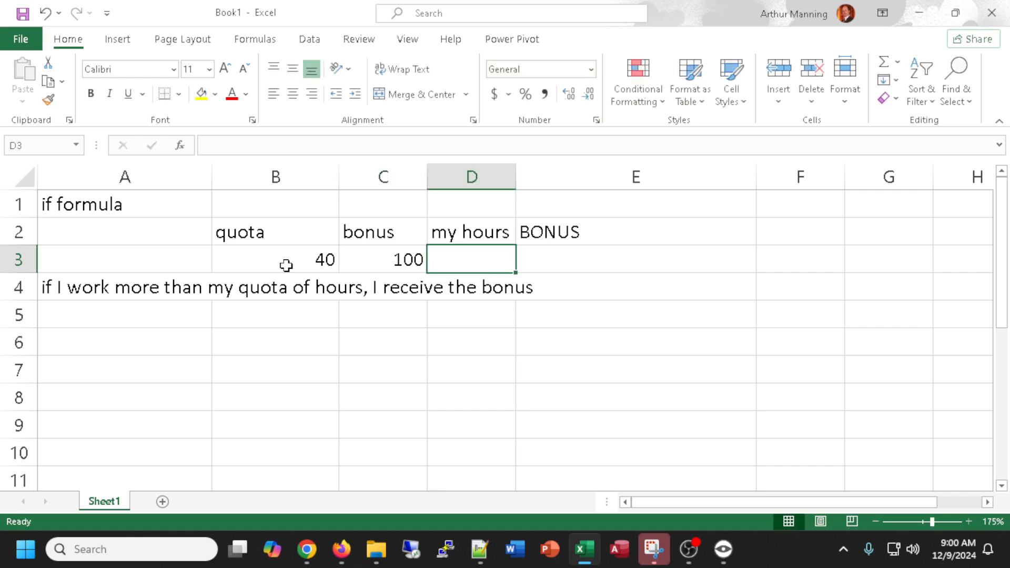
pyautogui.write('39')
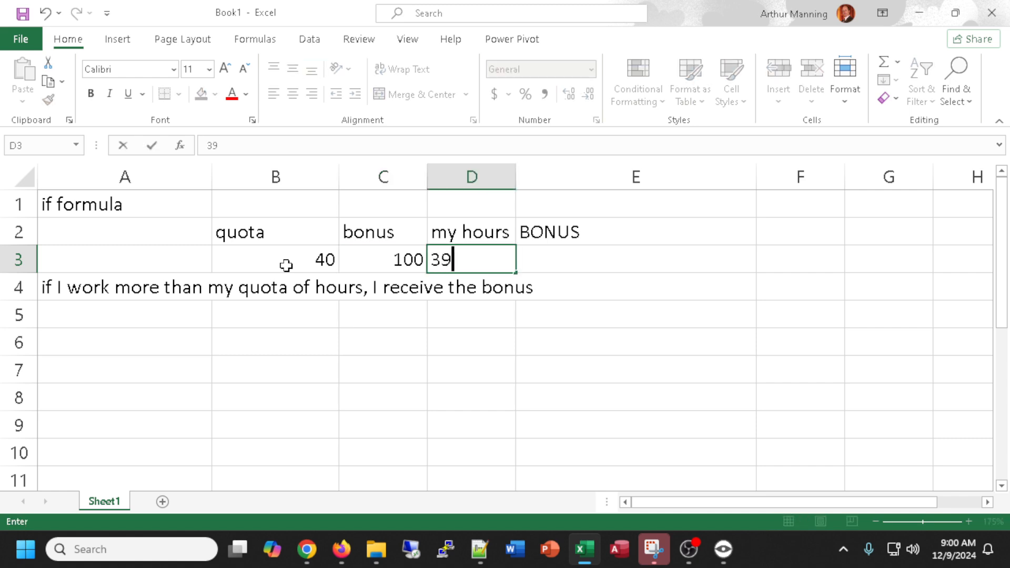
pyautogui.press('Tab')
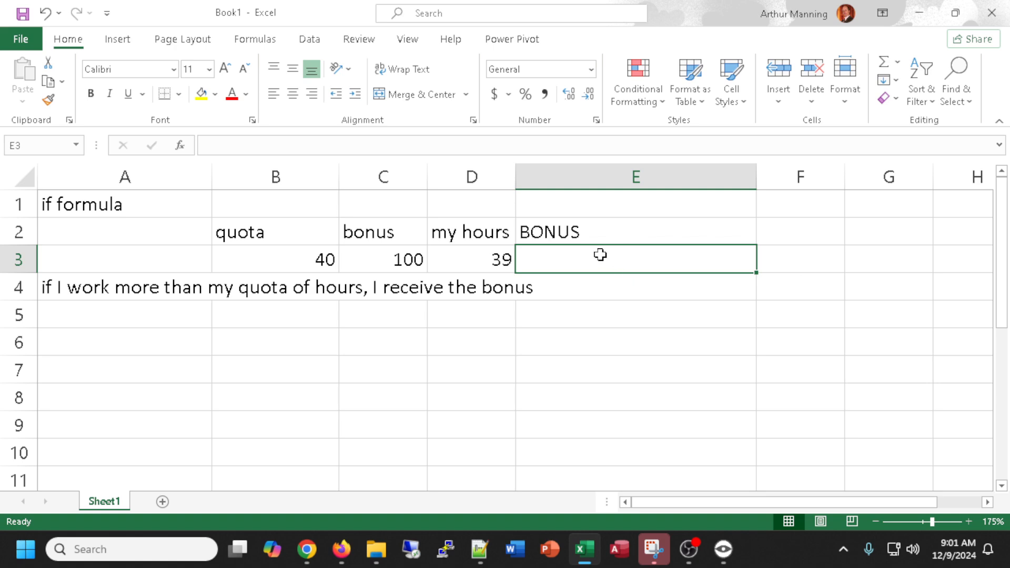
# Enter the syntax note if( <logical test>, true_value, false_val) in cell A5.
pyautogui.click(141, 321)
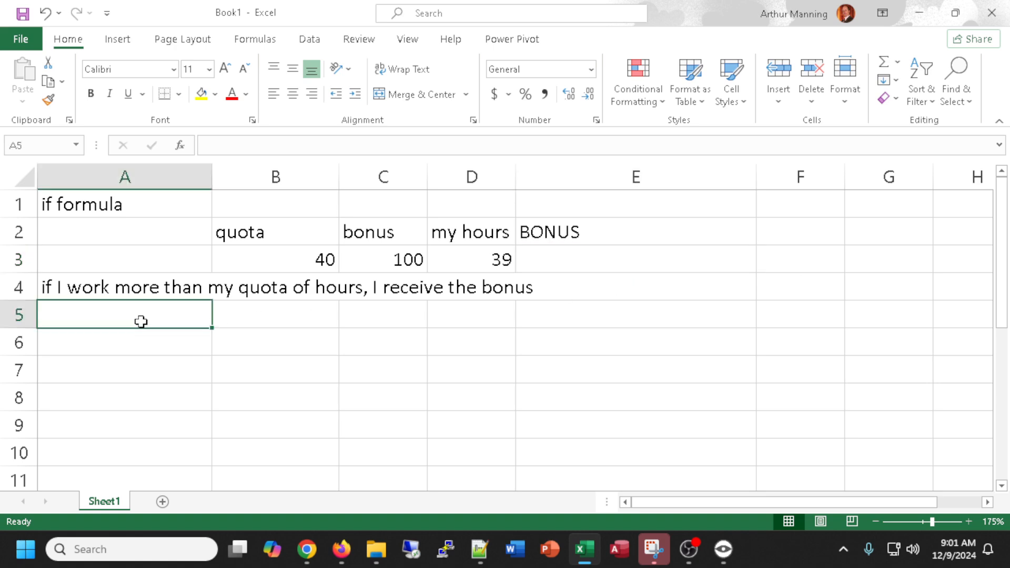
pyautogui.doubleClick(141, 321)
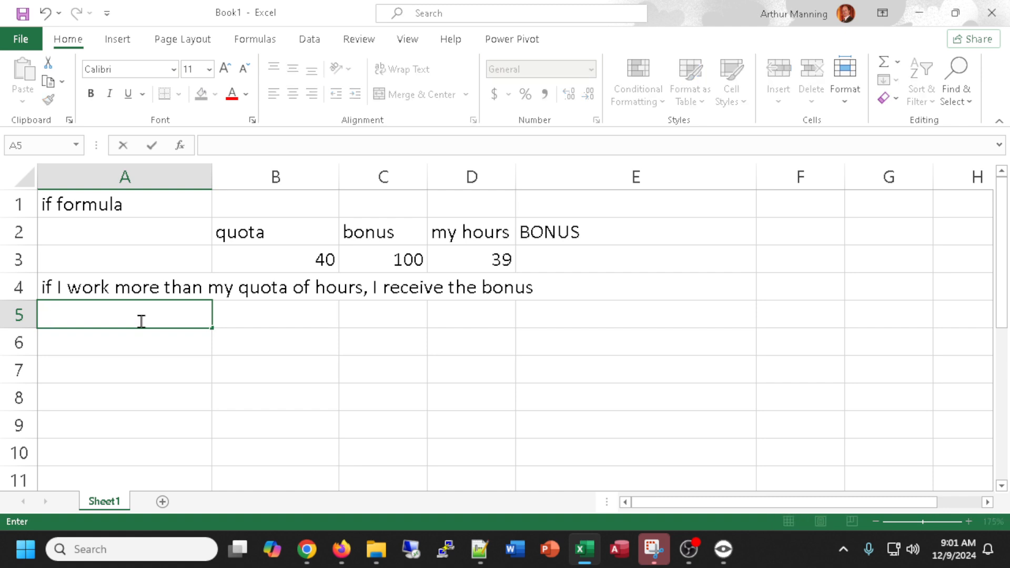
pyautogui.write('if( <logical t')
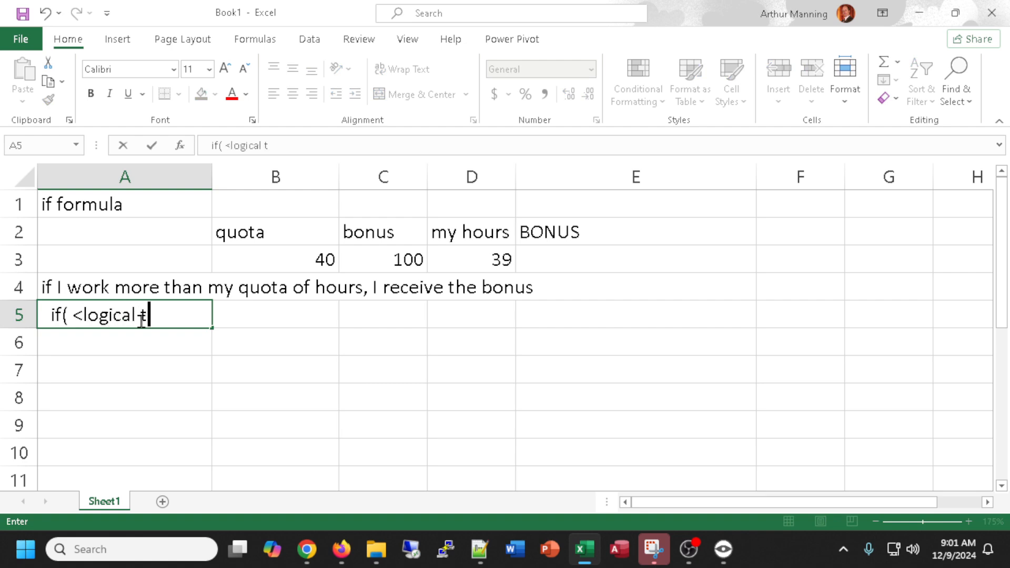
pyautogui.write('est>, true_val')
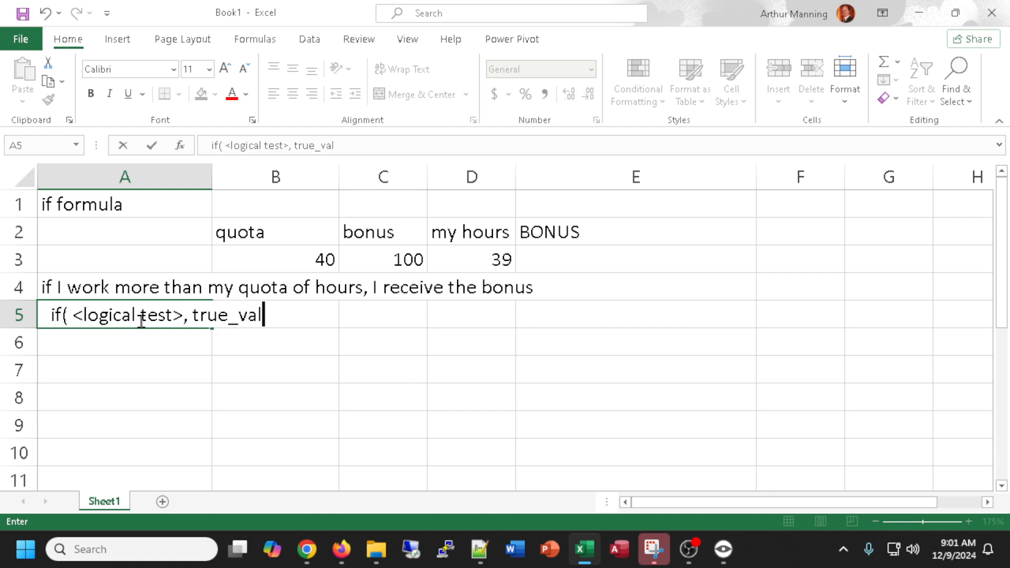
pyautogui.write('ue, false_')
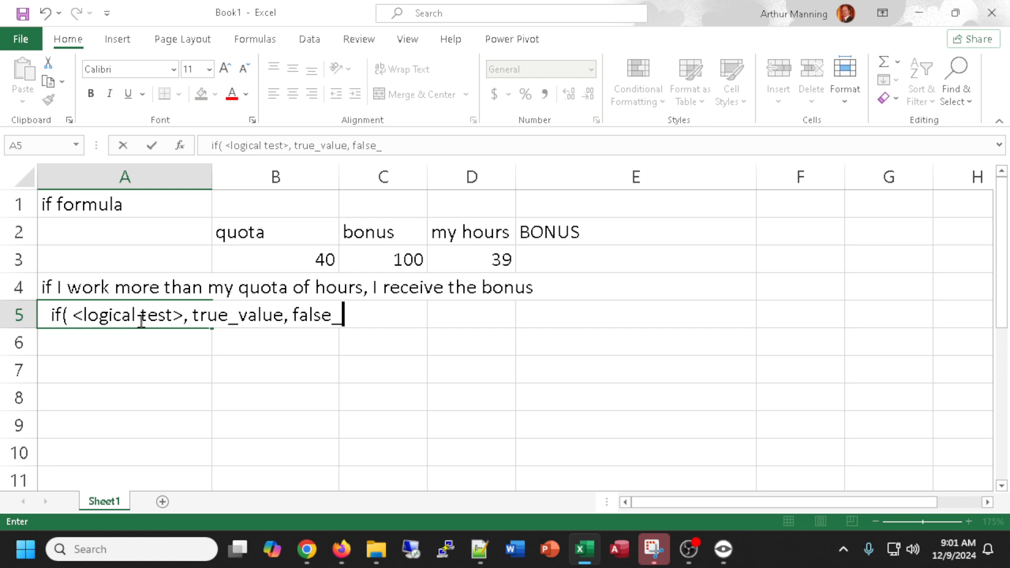
pyautogui.write('val)')
# Enter the formula =if(D3>B3,C3,0) in cell E3 under BONUS.
pyautogui.click(250, 337)
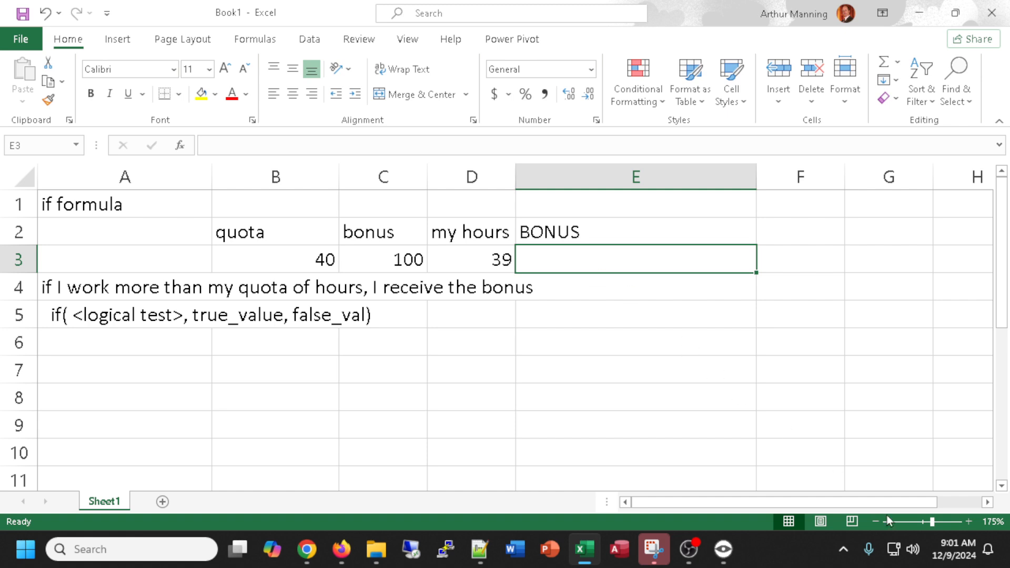
pyautogui.write('=if(')
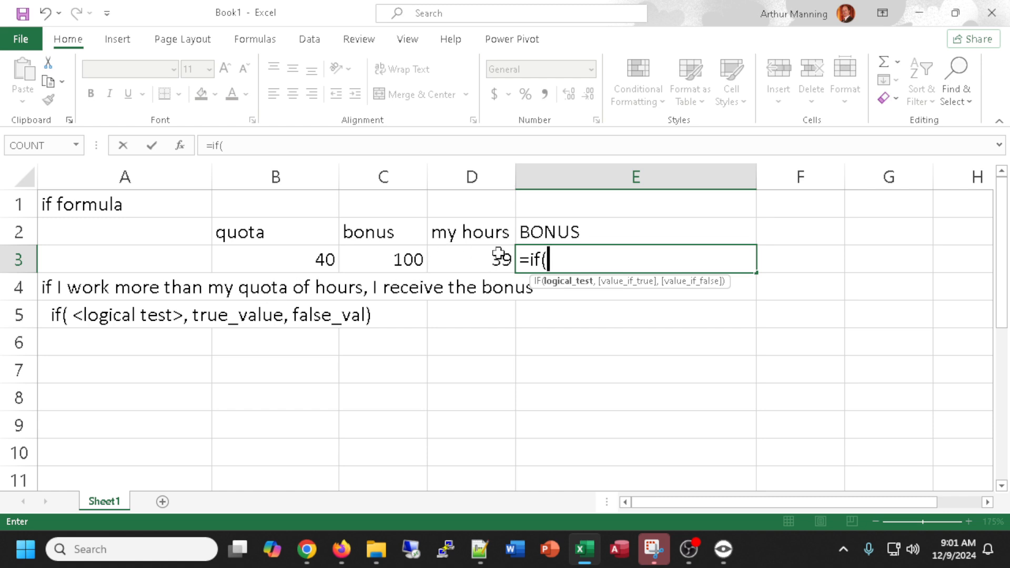
pyautogui.click(458, 260)
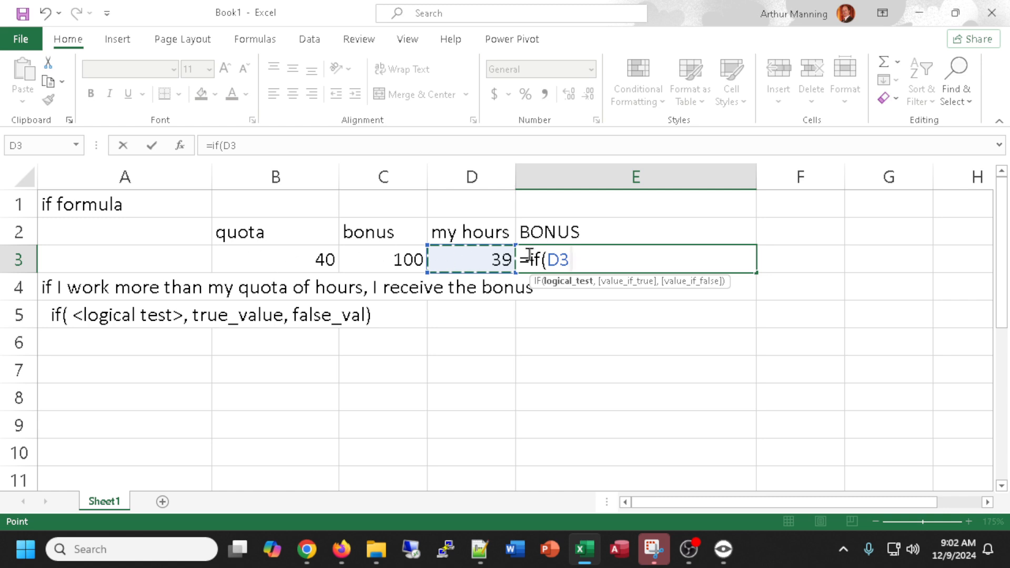
pyautogui.write('>')
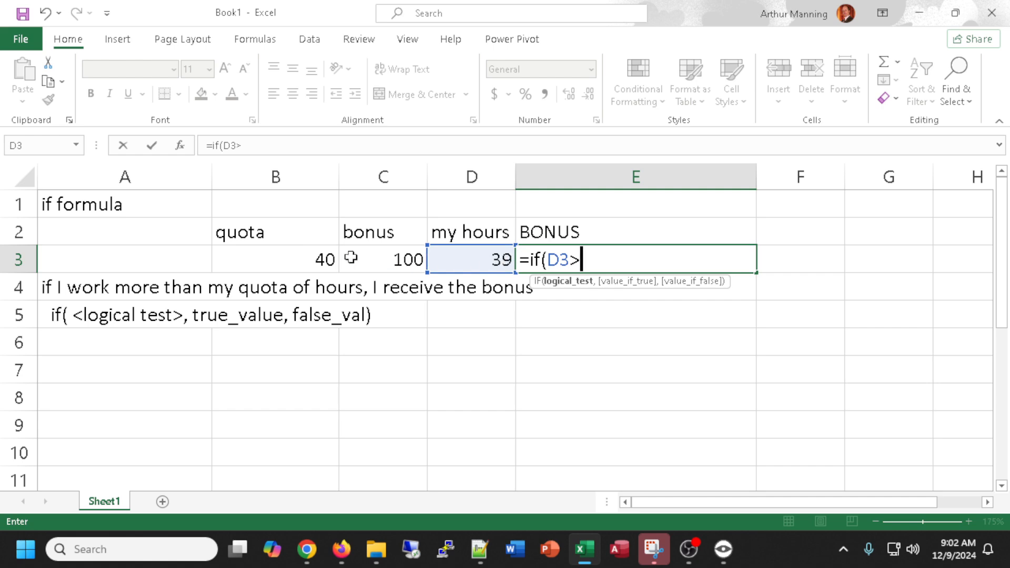
pyautogui.click(256, 257)
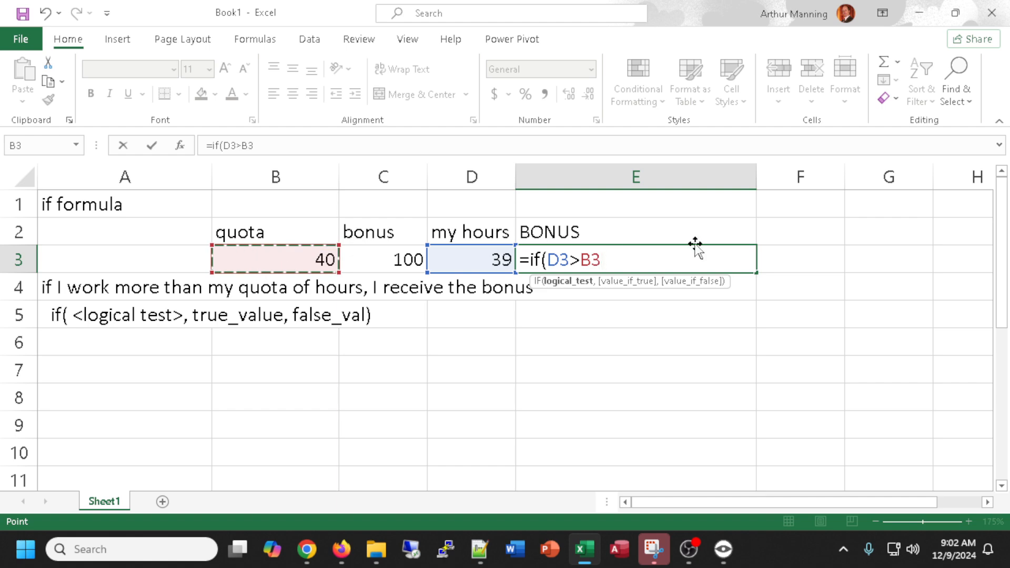
pyautogui.write(',')
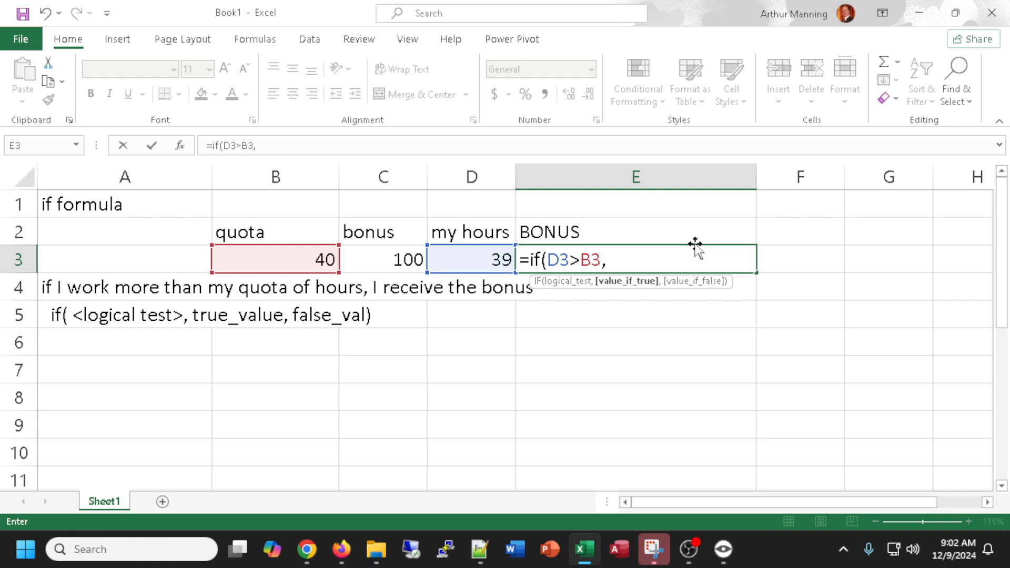
pyautogui.click(379, 258)
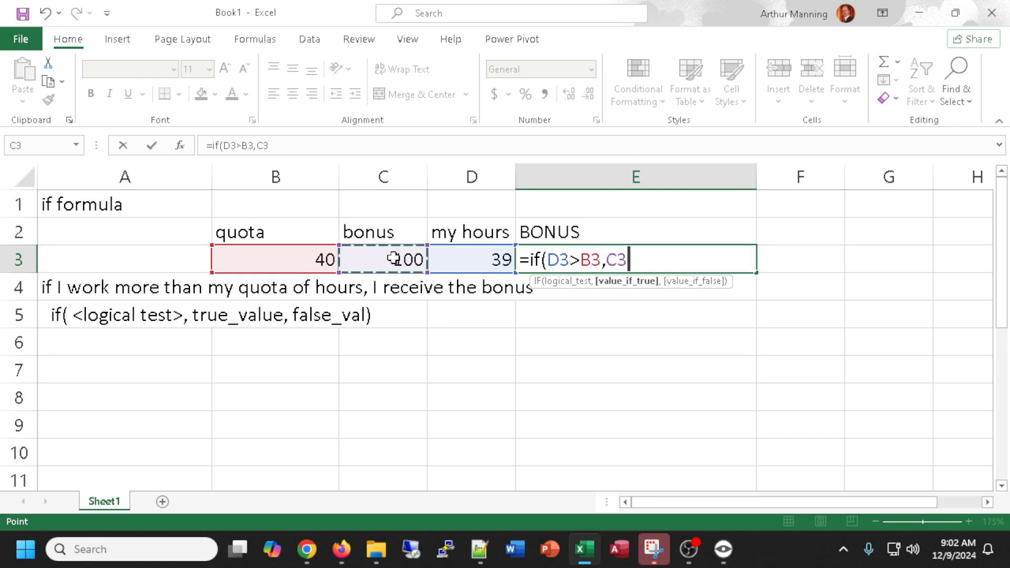
pyautogui.write(',')
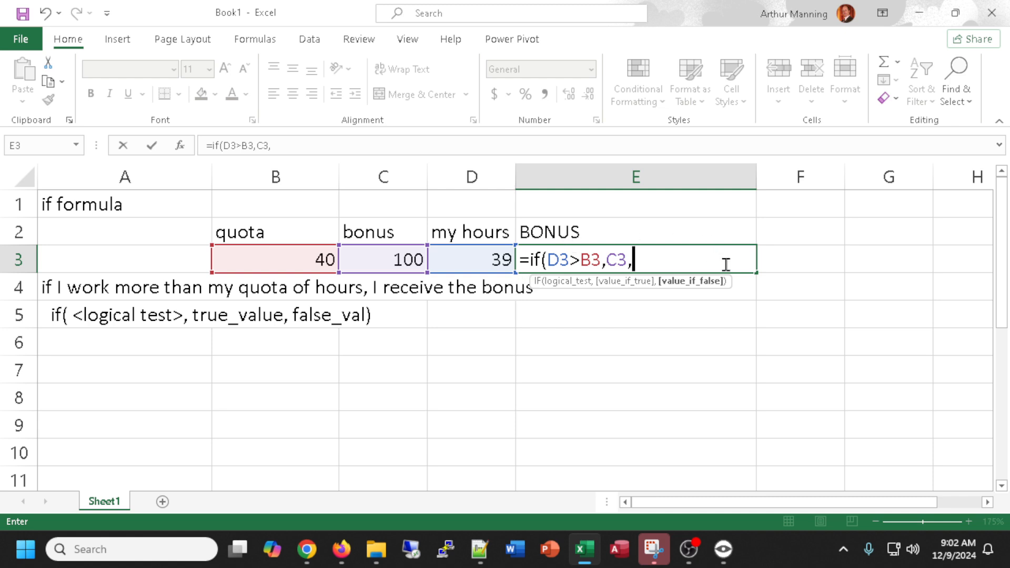
pyautogui.write('0)')
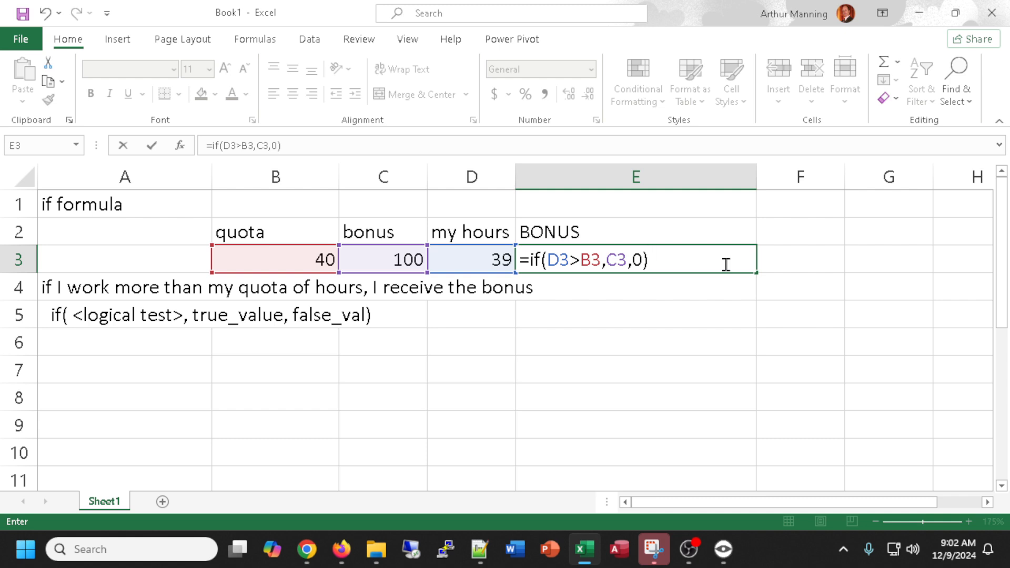
pyautogui.press('Return')
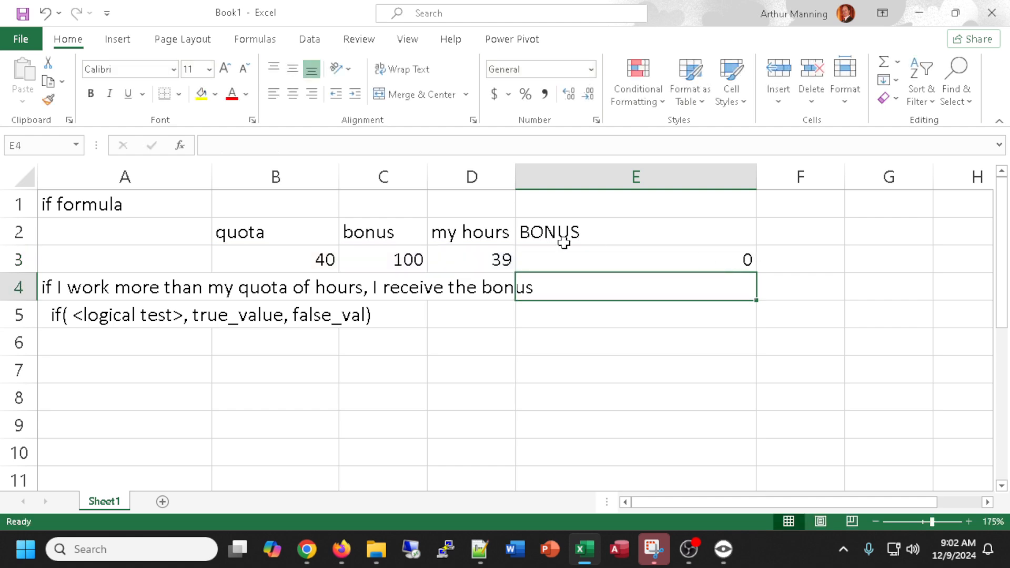
# Test the formula by changing my hours in D3 to 40 and to 41.
pyautogui.click(488, 257)
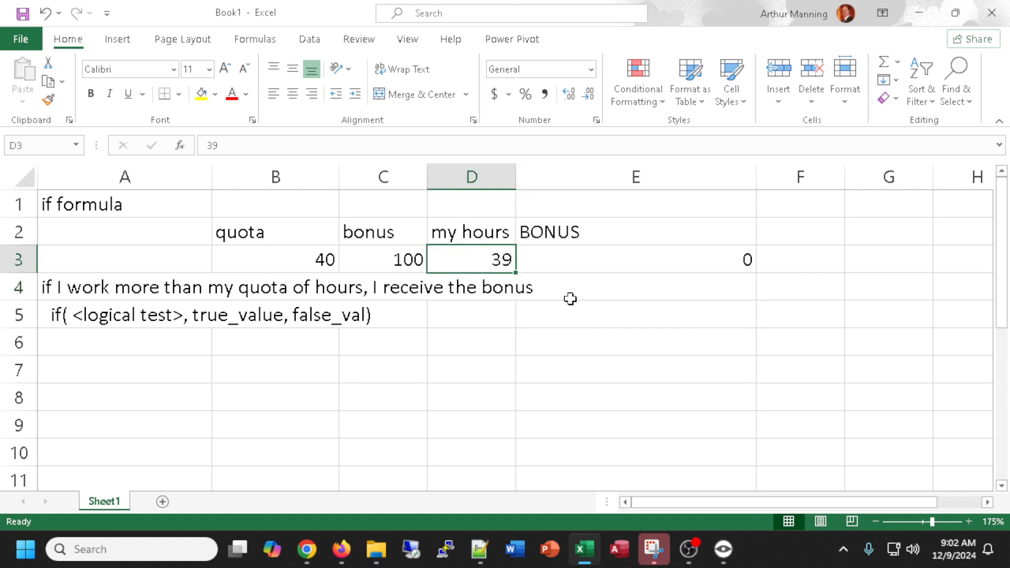
pyautogui.write('40')
pyautogui.press('Return')
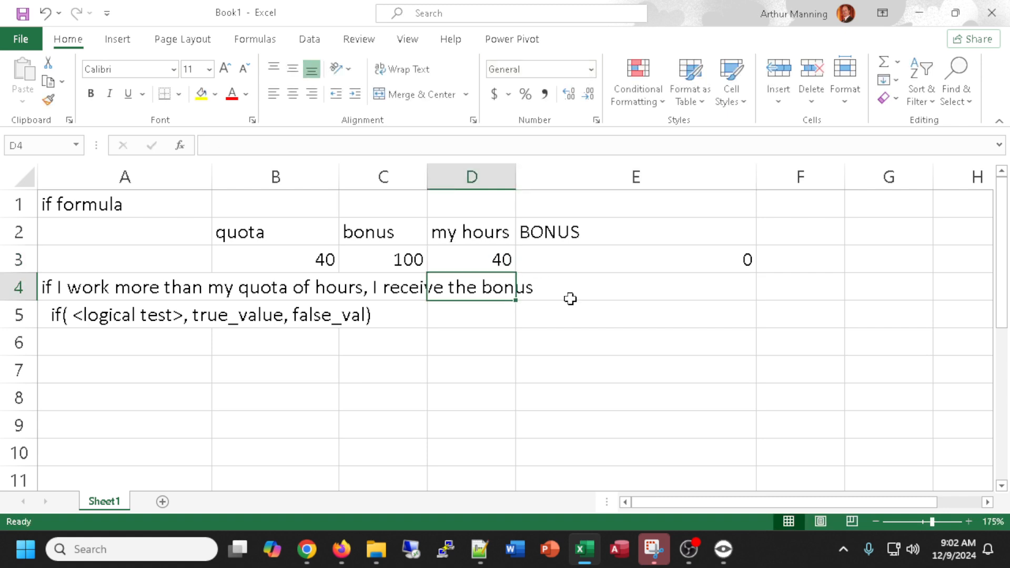
pyautogui.click(472, 261)
pyautogui.write('41')
pyautogui.press('Return')
# Enter the heading conditional formatting in cell A7.
pyautogui.click(153, 378)
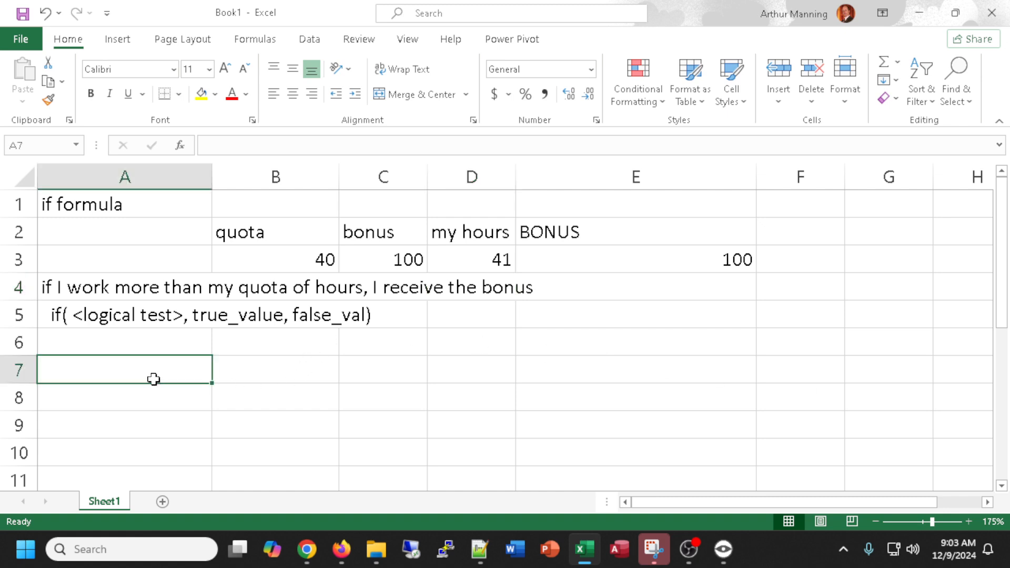
pyautogui.click(579, 265)
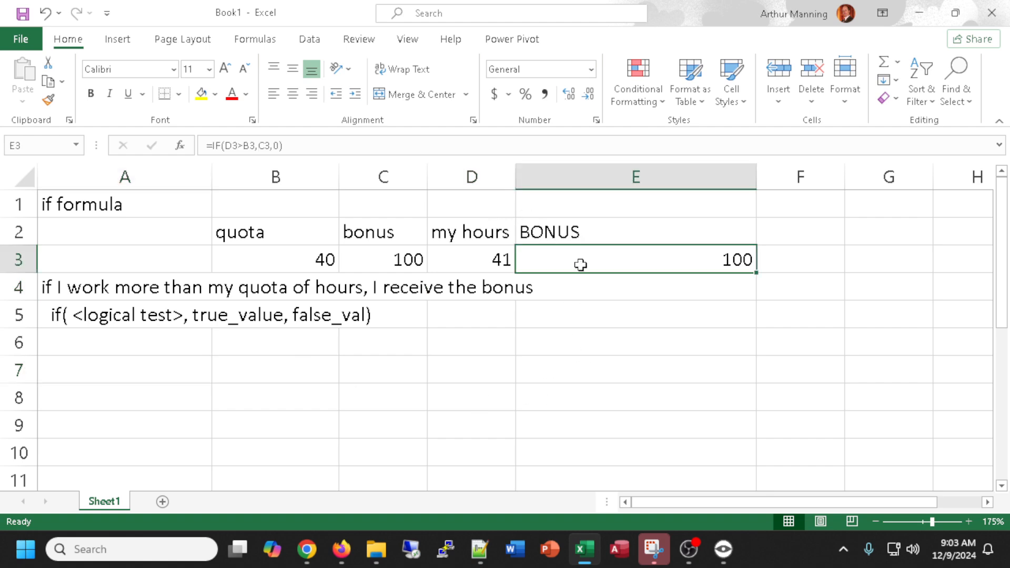
pyautogui.click(153, 372)
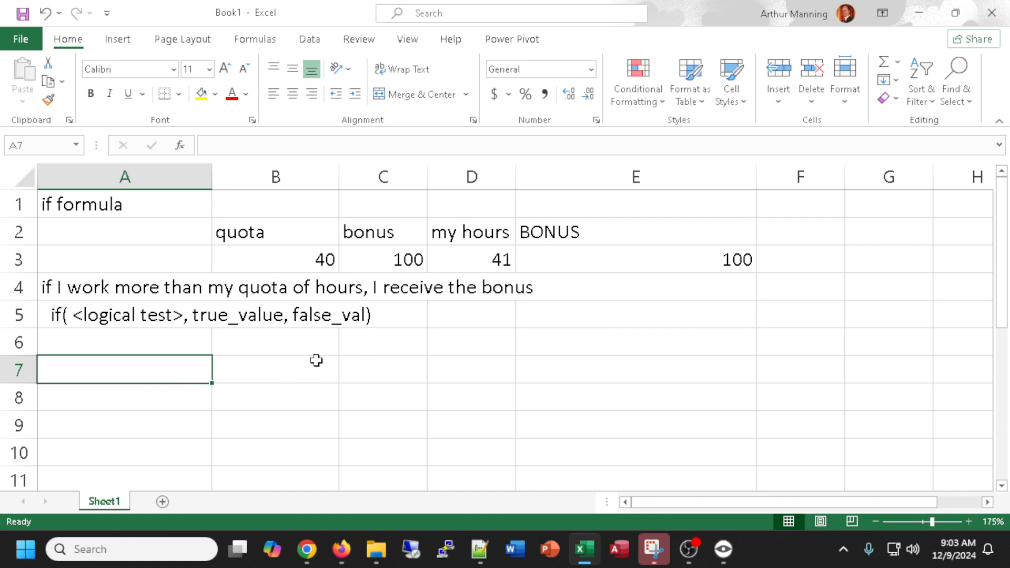
pyautogui.write('con')
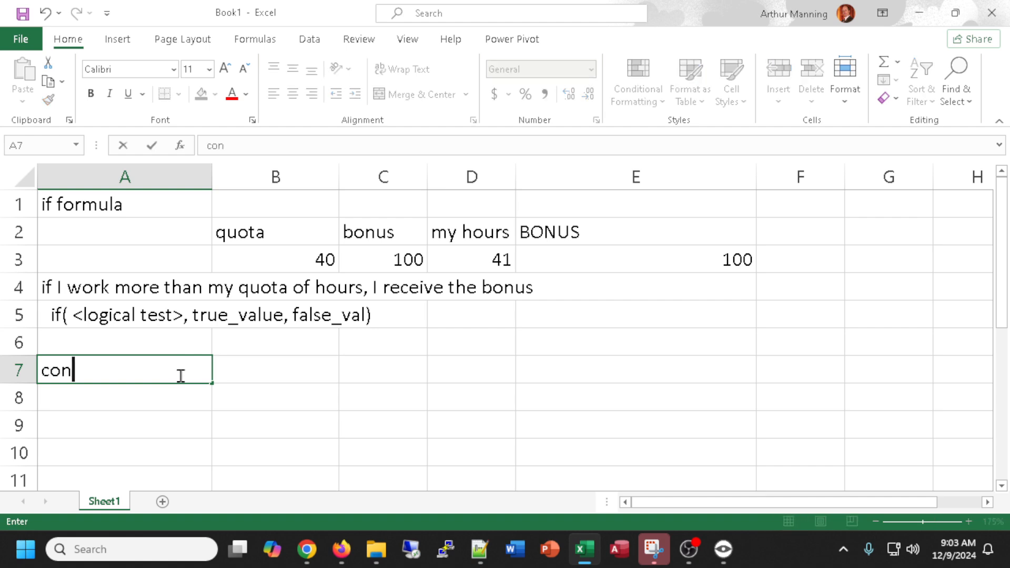
pyautogui.write('ditional formatting')
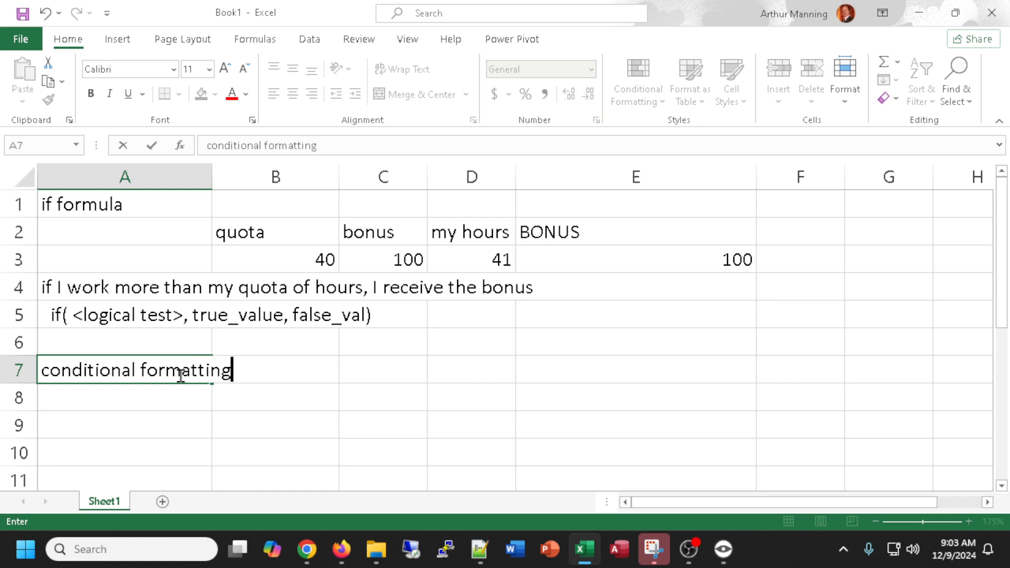
pyautogui.press('Return')
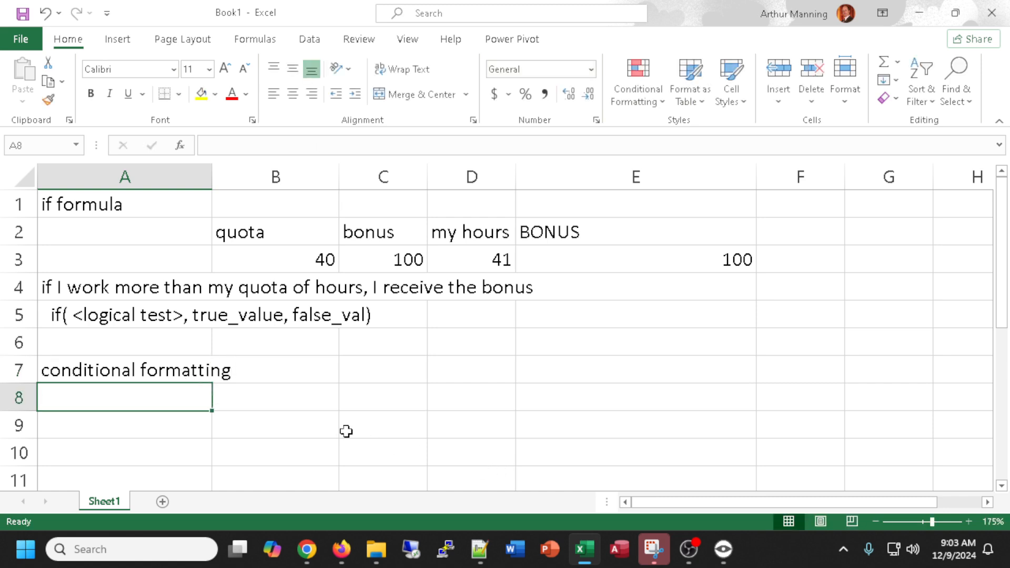
# Enter the values -2, -1, 0, 1 and 2 across cells B8 through F8.
pyautogui.click(302, 404)
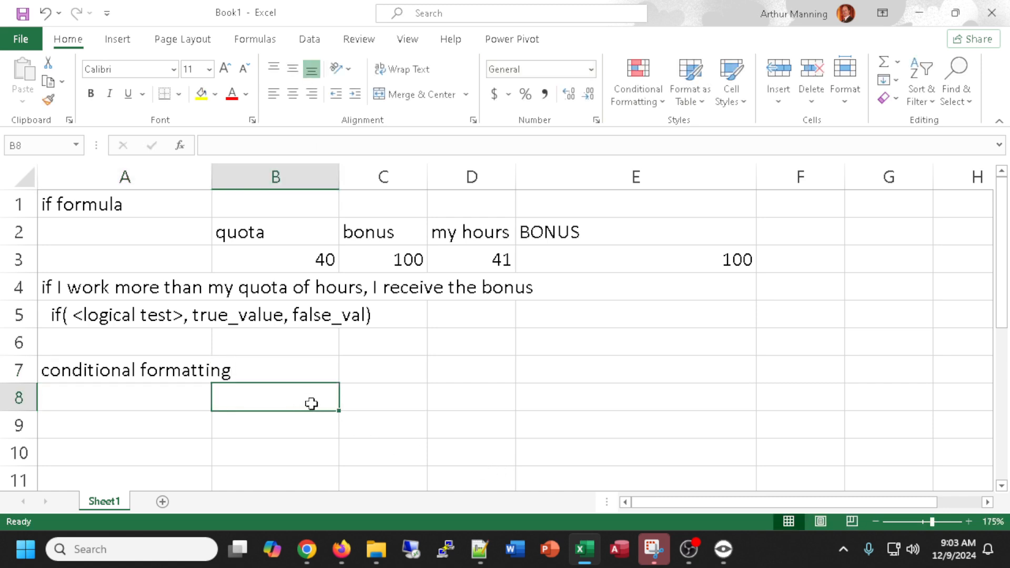
pyautogui.write('-2')
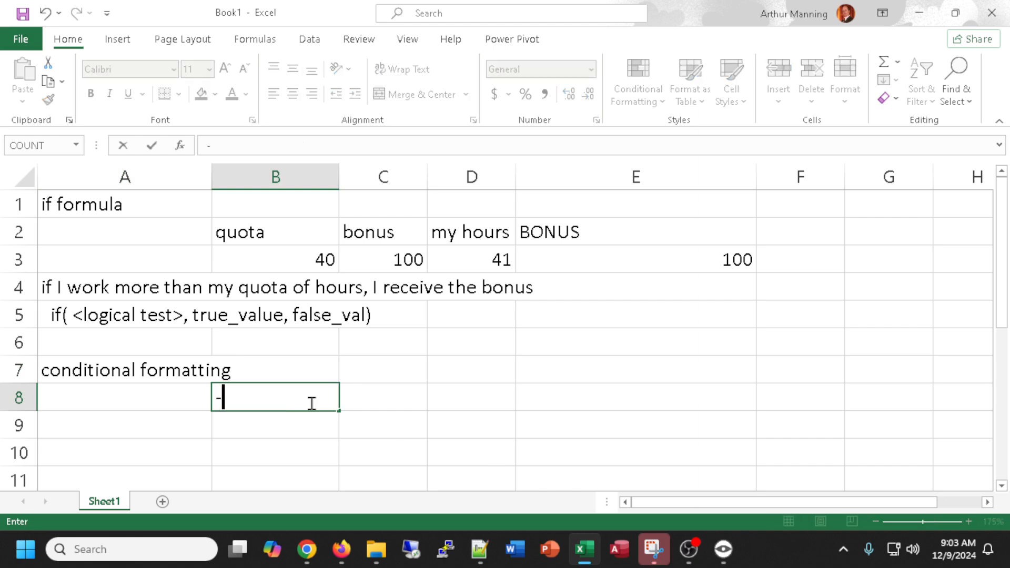
pyautogui.press('Tab')
pyautogui.write('-1')
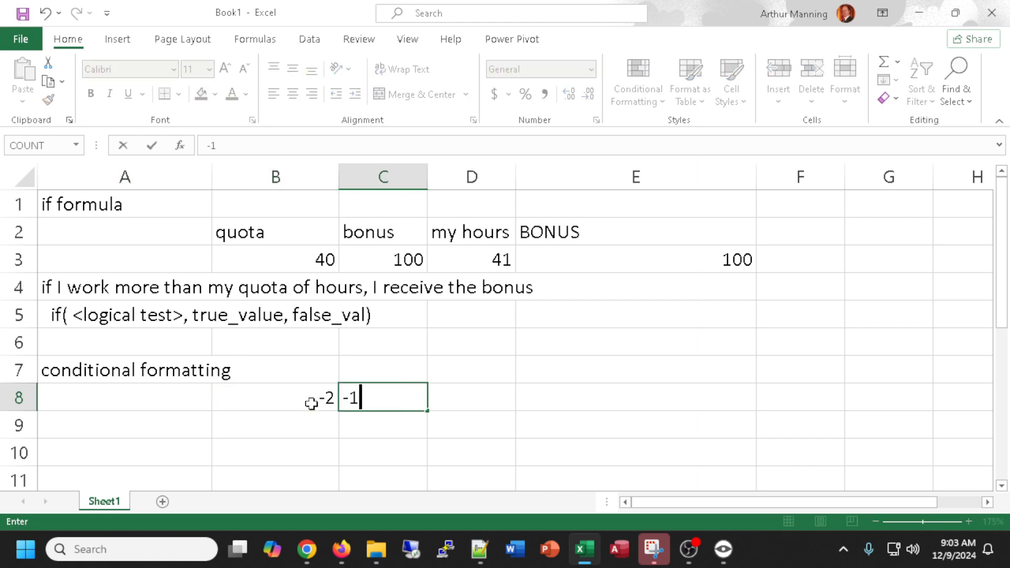
pyautogui.press('Tab')
pyautogui.write('0')
pyautogui.press('Tab')
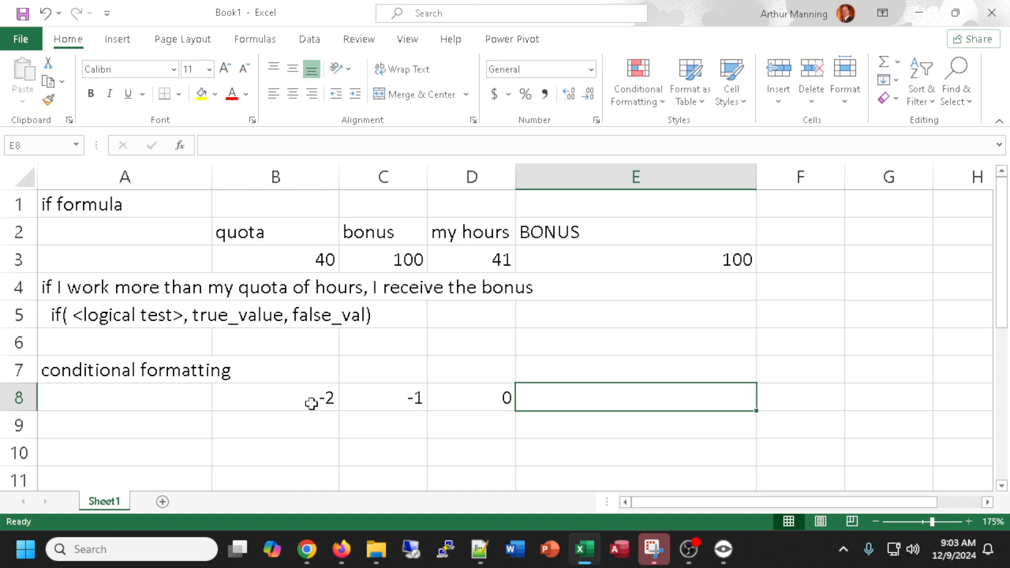
pyautogui.write('1')
pyautogui.press('Tab')
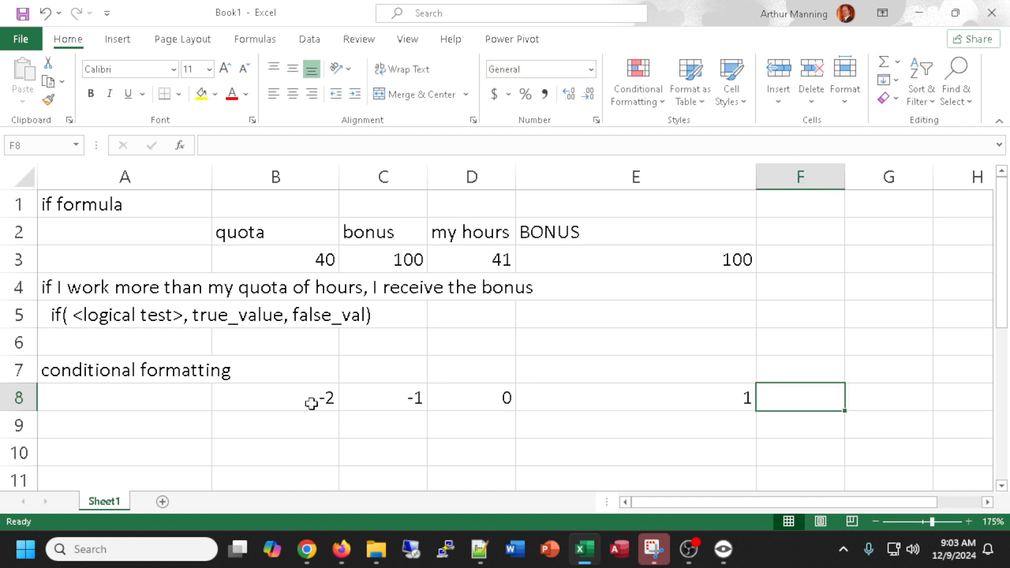
pyautogui.write('2')
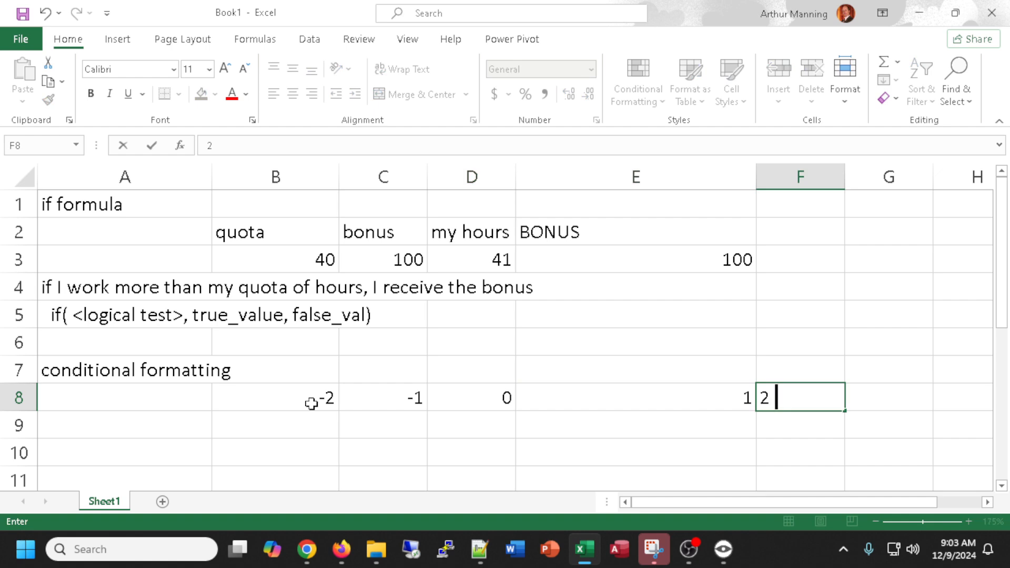
pyautogui.press('Return')
# Shade cells B8 to F8 with a light blue-grey theme fill colour.
pyautogui.moveTo(292, 401); pyautogui.dragTo(836, 397)
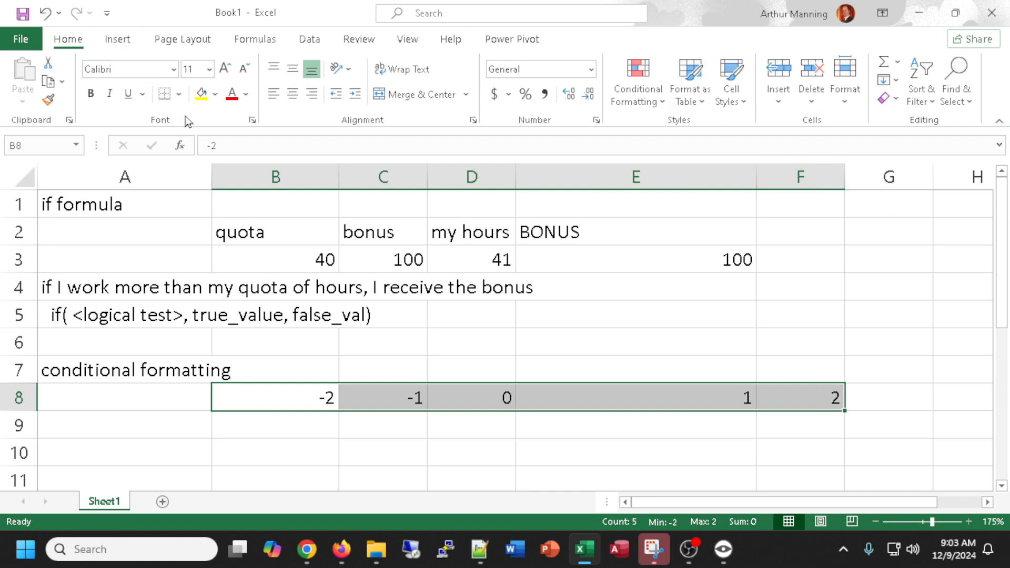
pyautogui.click(215, 95)
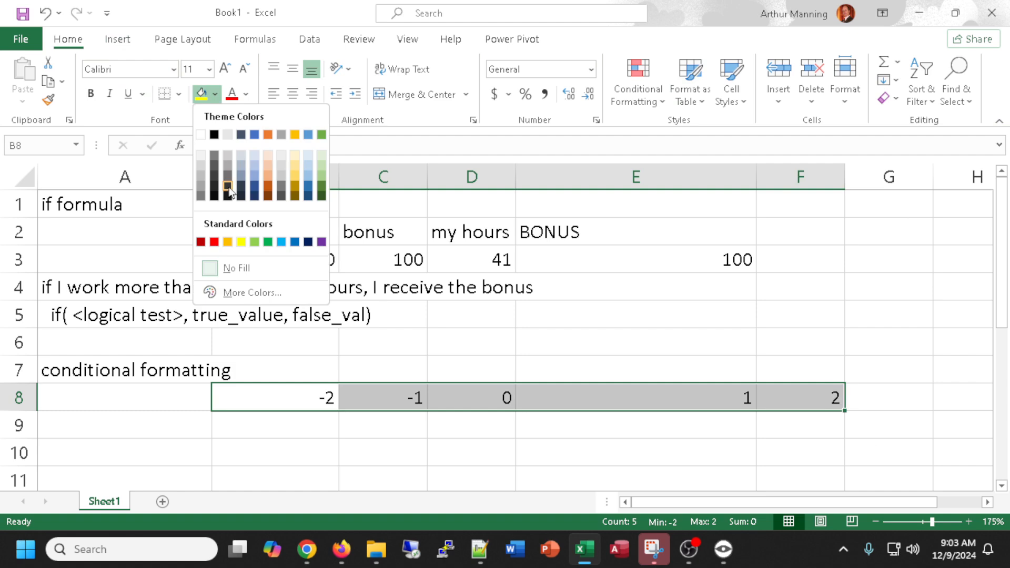
pyautogui.click(240, 155)
pyautogui.click(518, 454)
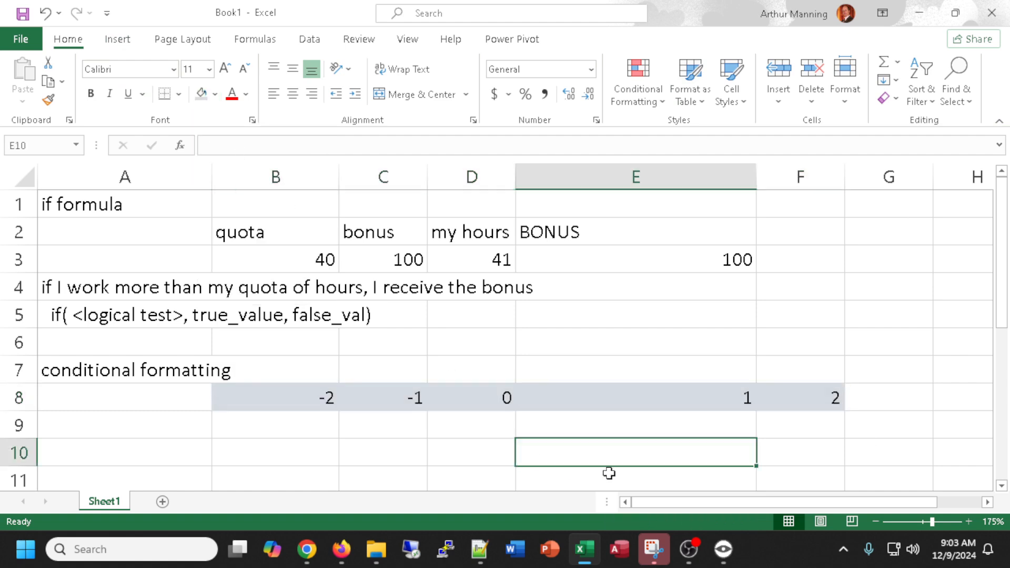
# Enter the note apply conditional formatting to shaded numbers, red font if negative, green background otherwise in cell A9.
pyautogui.click(129, 451)
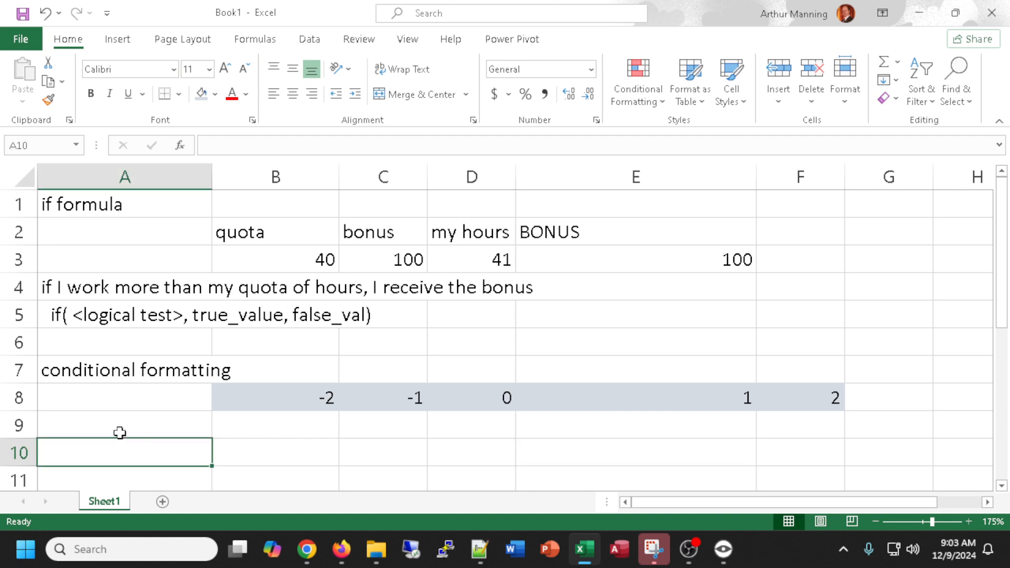
pyautogui.click(118, 427)
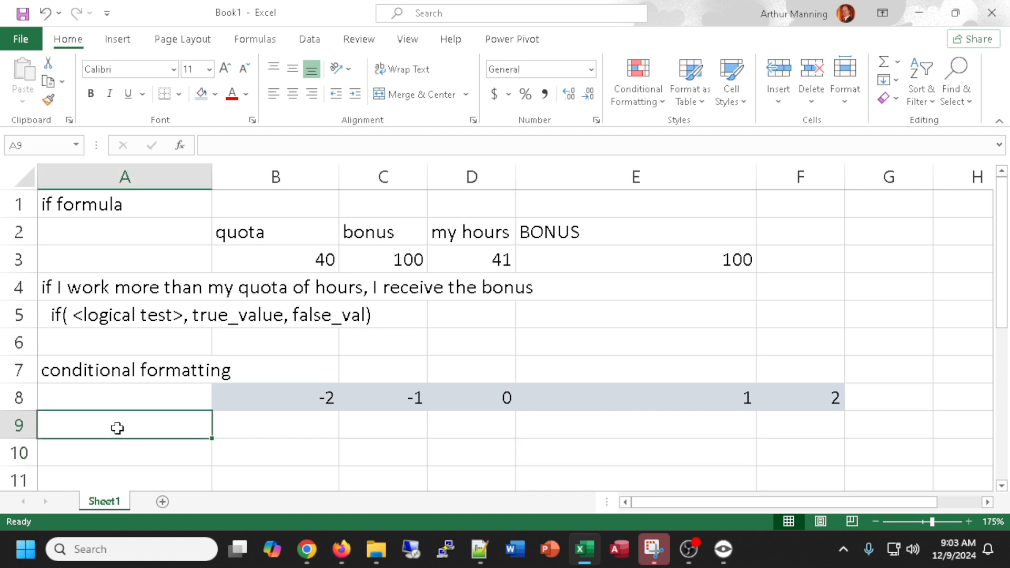
pyautogui.write('apply co')
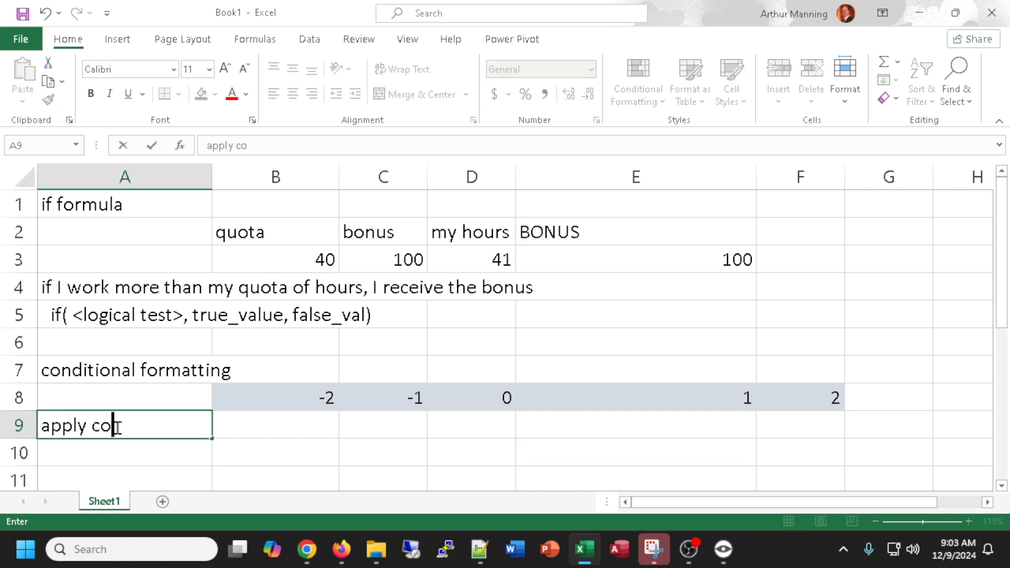
pyautogui.write('nditional ')
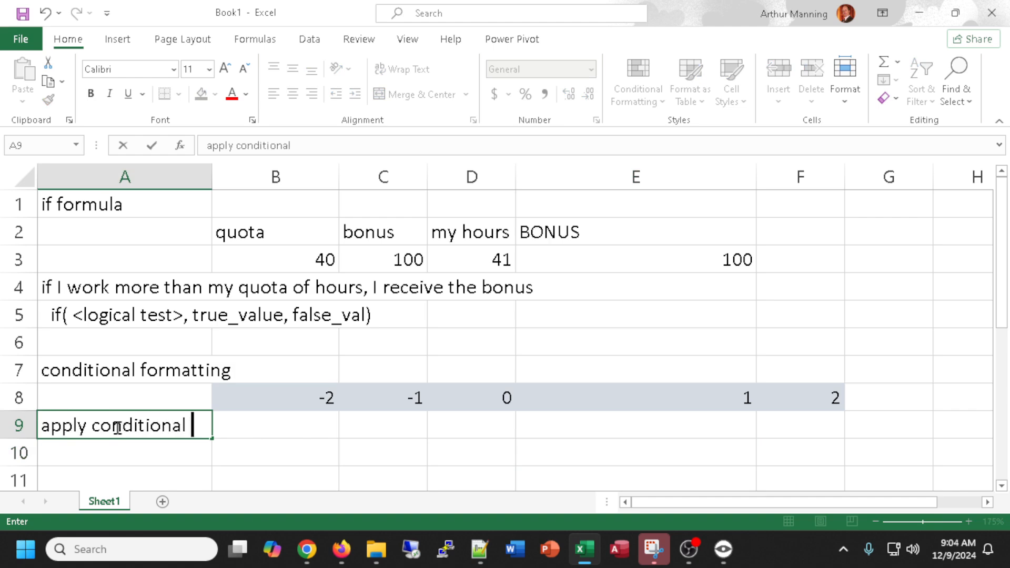
pyautogui.write('formatting ')
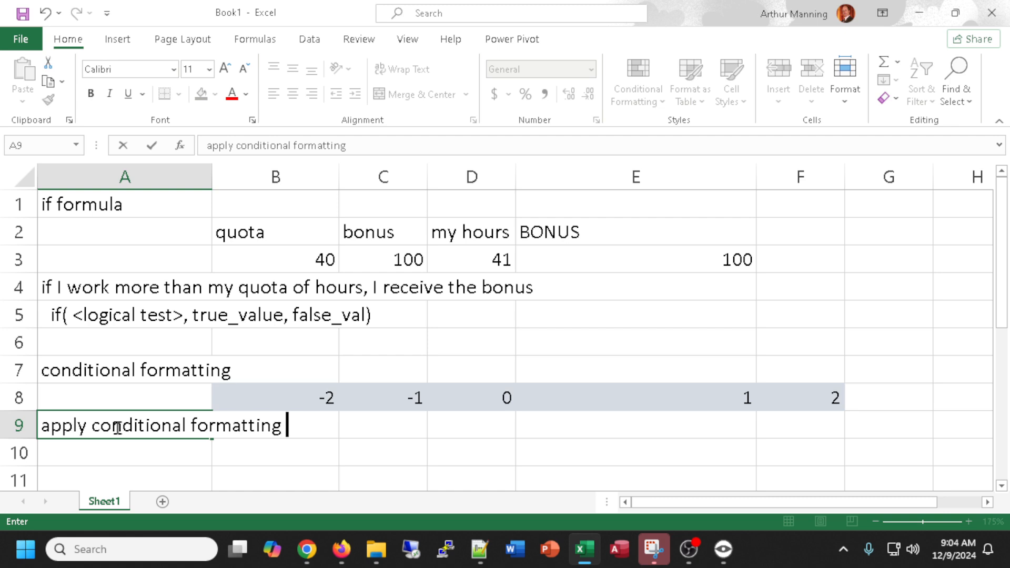
pyautogui.write('to shaded numbe')
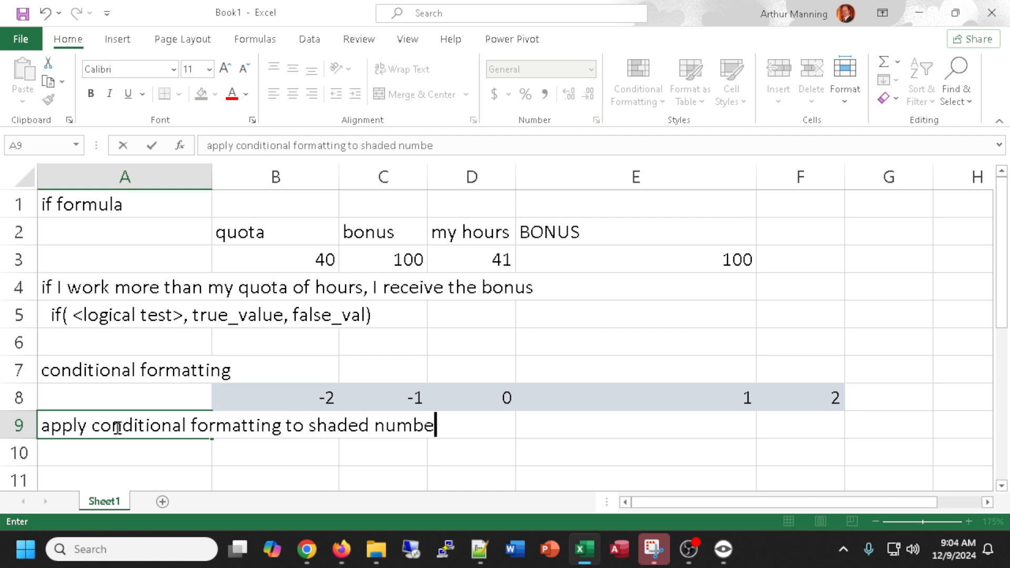
pyautogui.write('rs, red ')
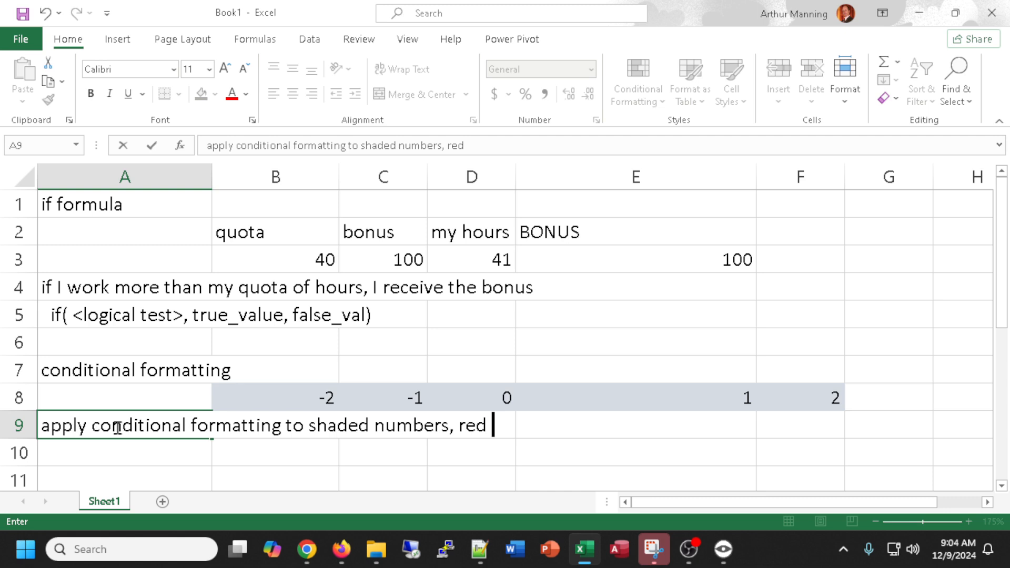
pyautogui.write('font if ne')
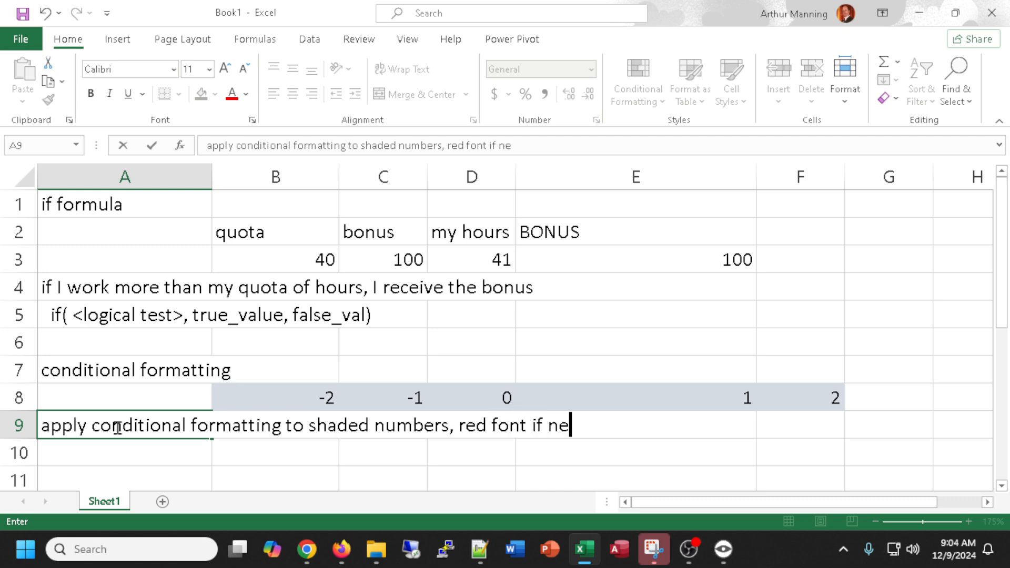
pyautogui.write('gative, ')
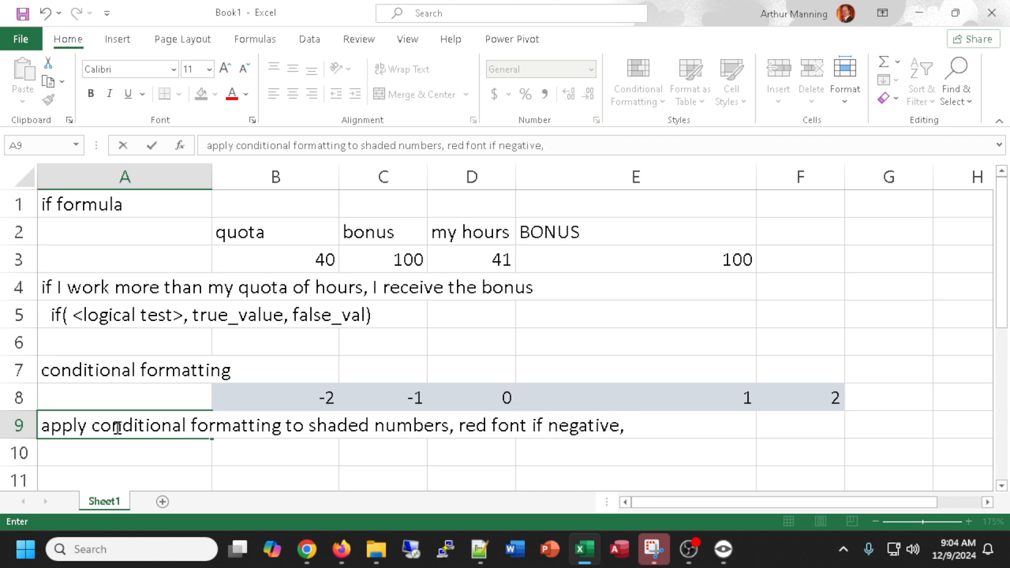
pyautogui.write('green ')
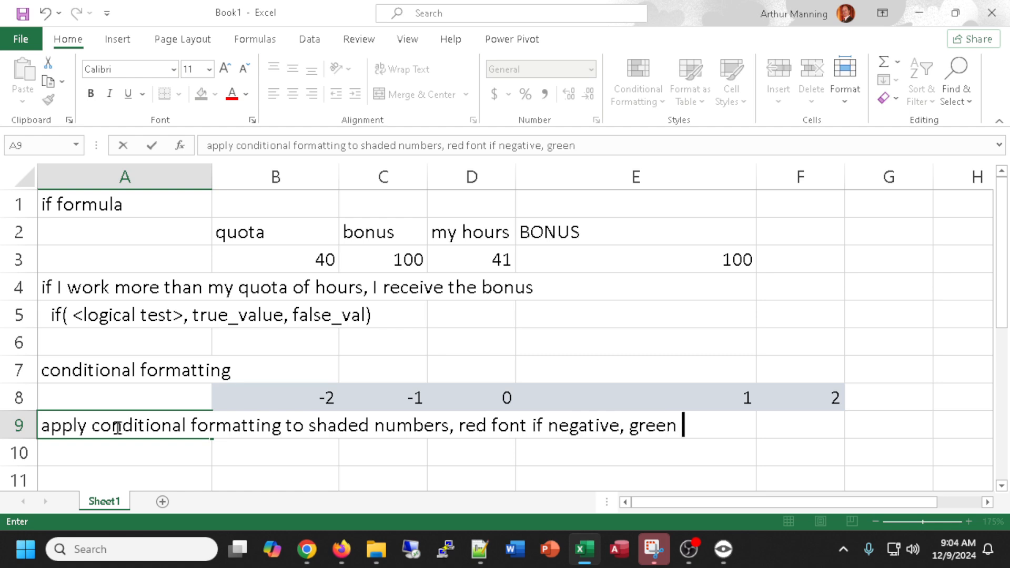
pyautogui.write('background ')
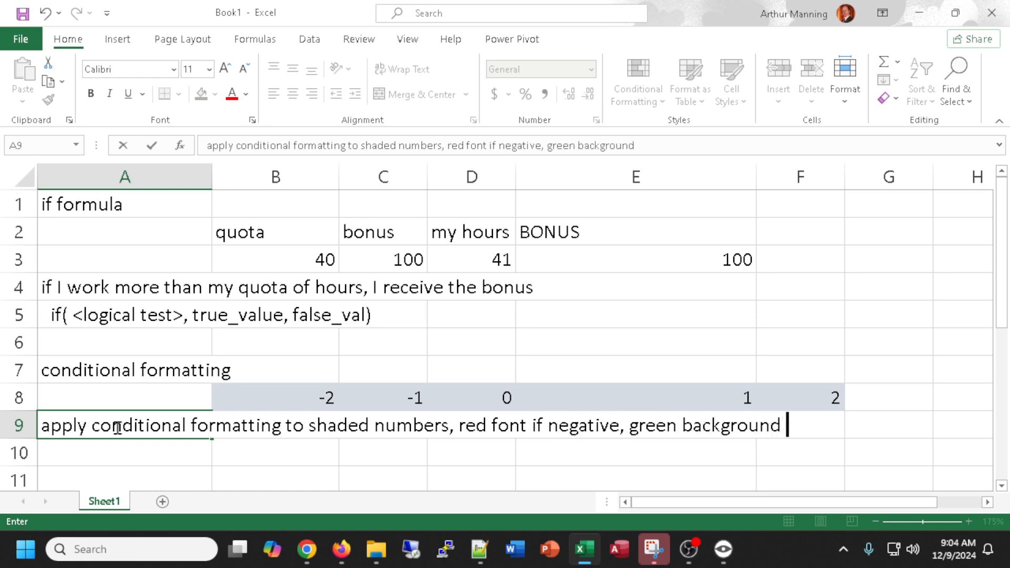
pyautogui.write('otherwise')
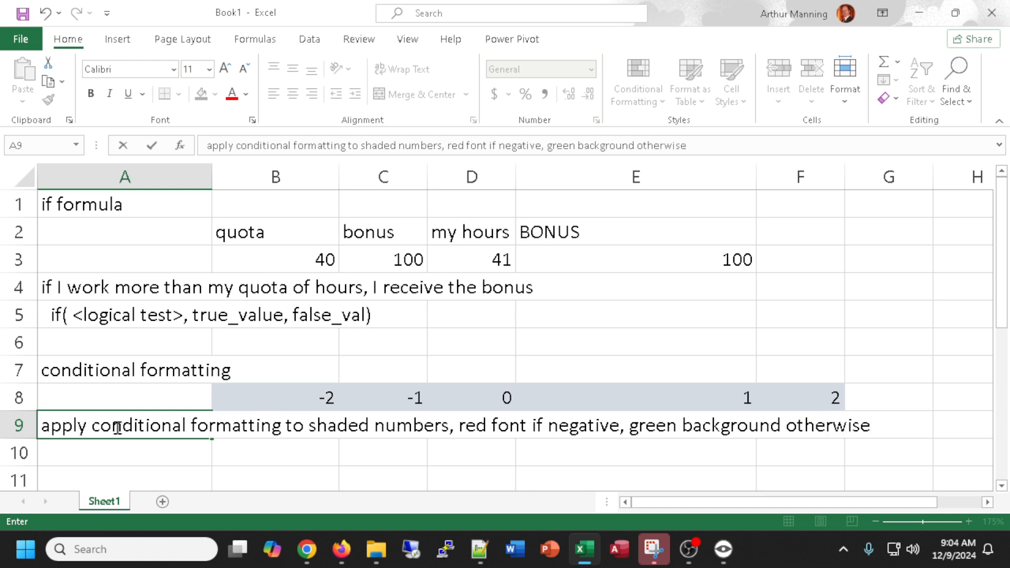
pyautogui.press('Return')
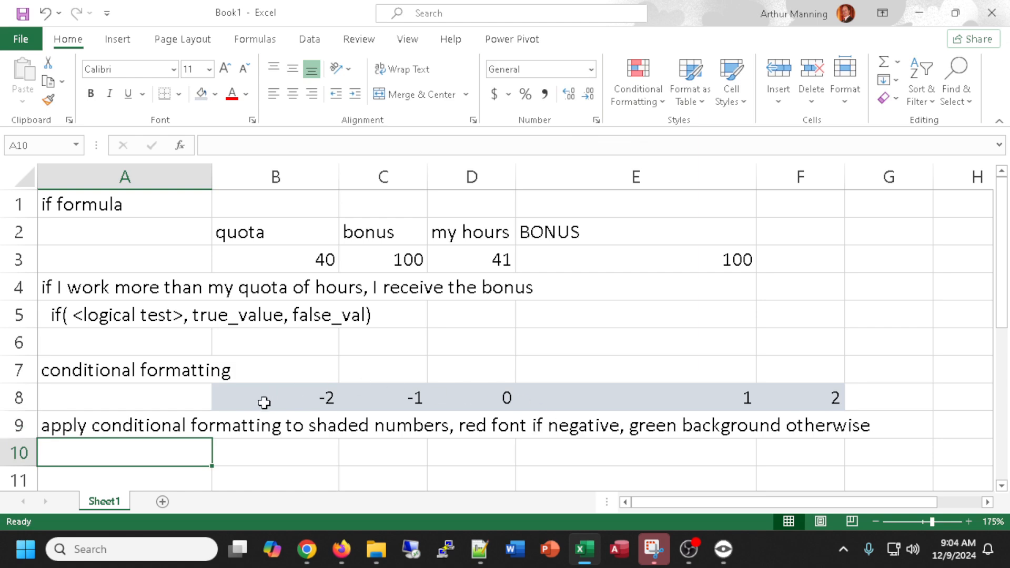
# Add a conditional formatting rule to cells B8:F8 that gives values less than 0 a red font.
pyautogui.moveTo(258, 399); pyautogui.dragTo(815, 395)
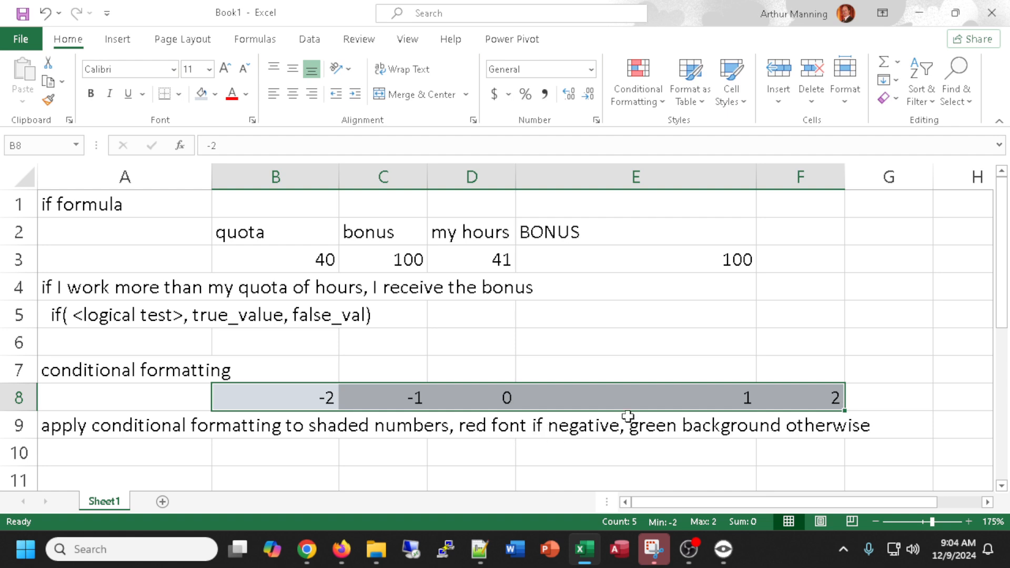
pyautogui.click(643, 84)
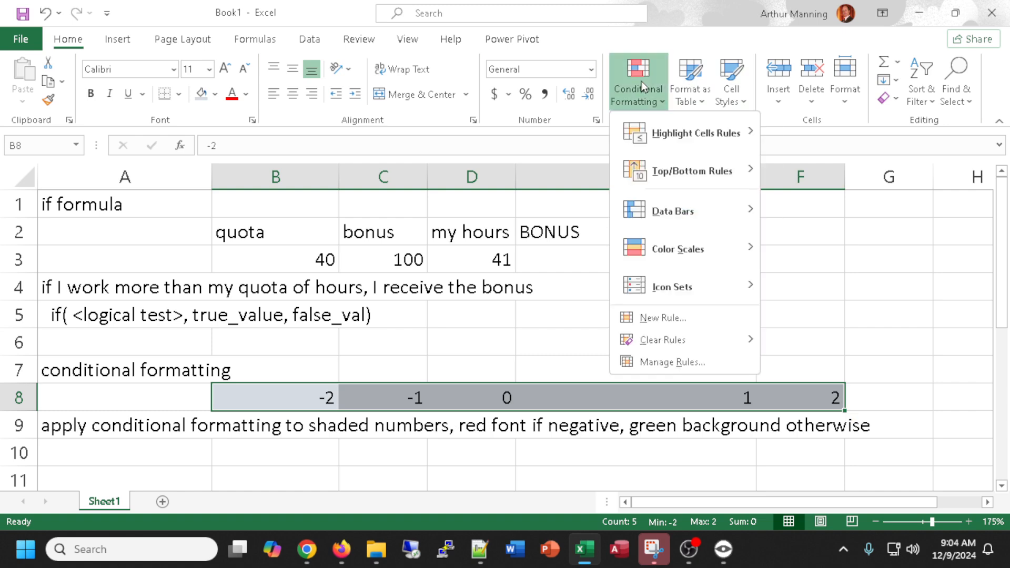
pyautogui.click(657, 318)
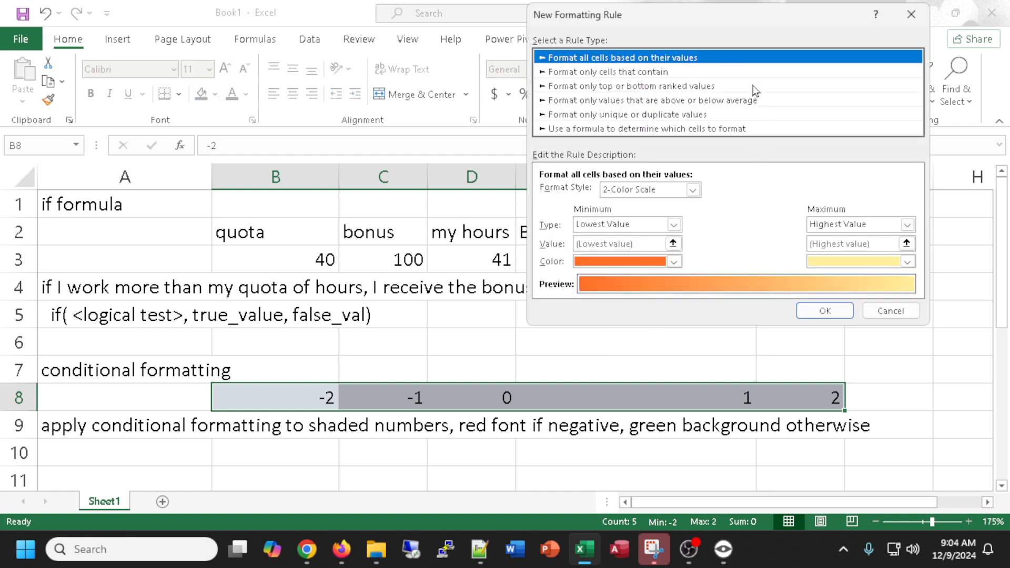
pyautogui.click(613, 72)
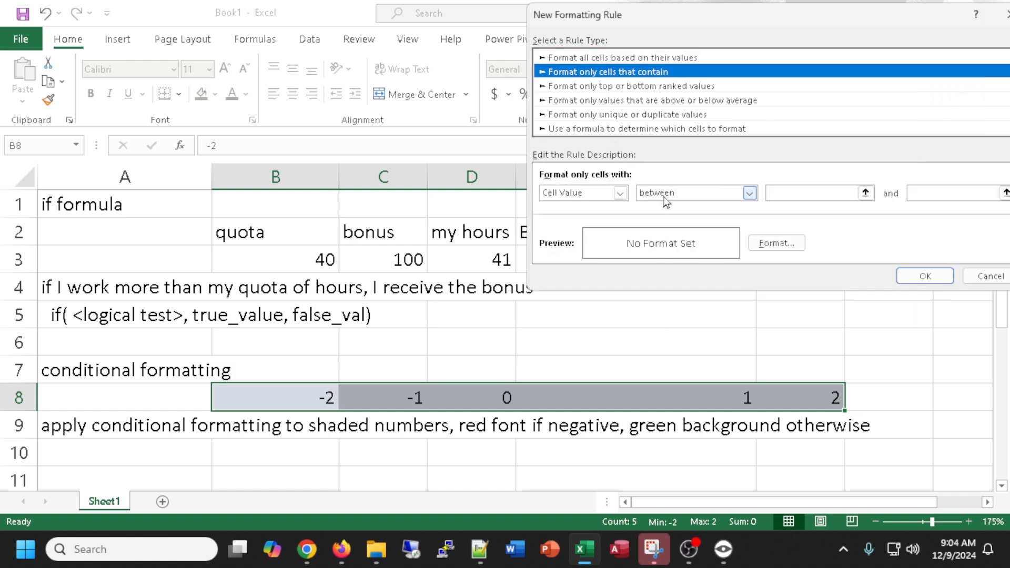
pyautogui.click(749, 193)
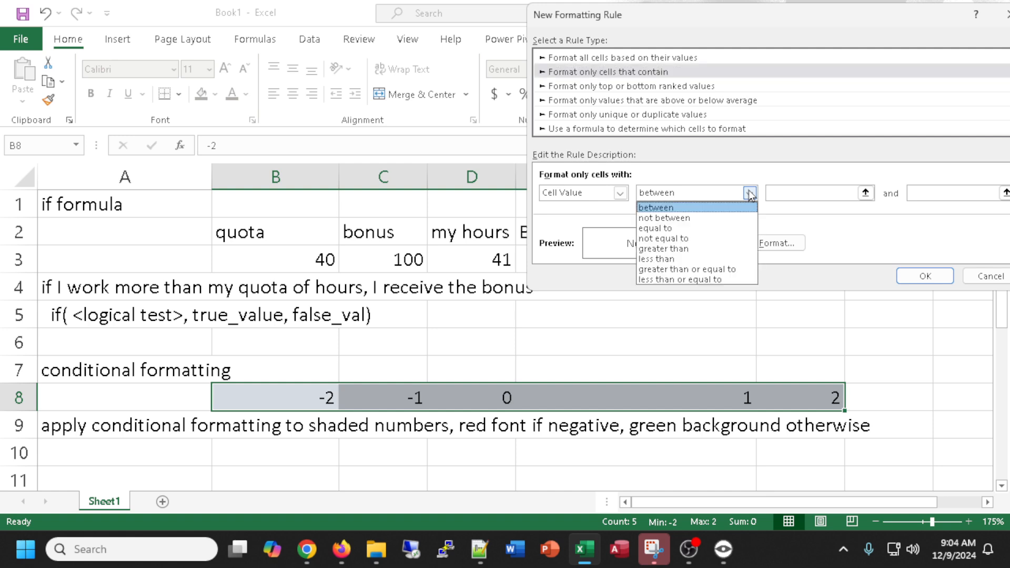
pyautogui.click(665, 259)
pyautogui.click(811, 193)
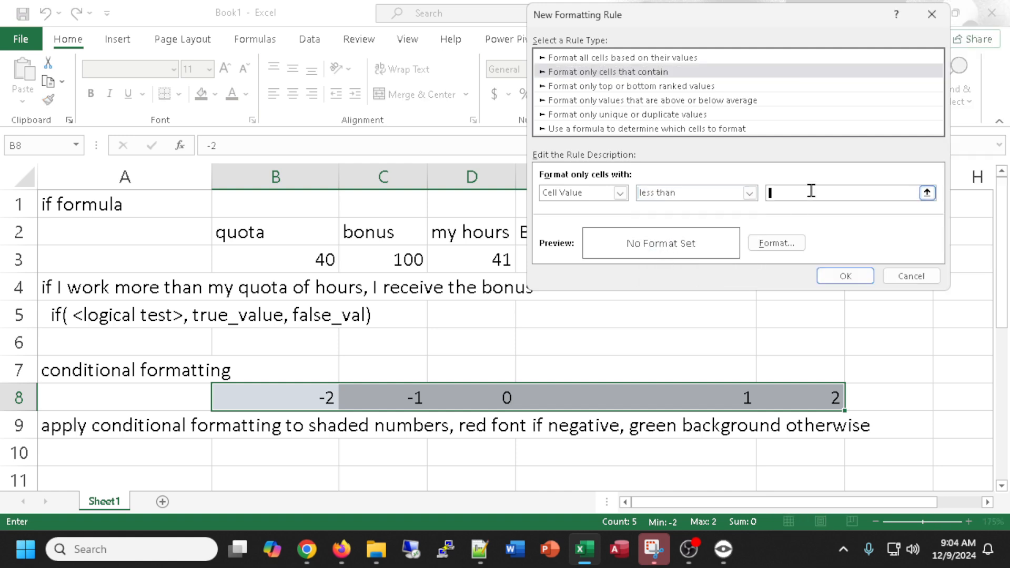
pyautogui.write('0')
pyautogui.click(765, 245)
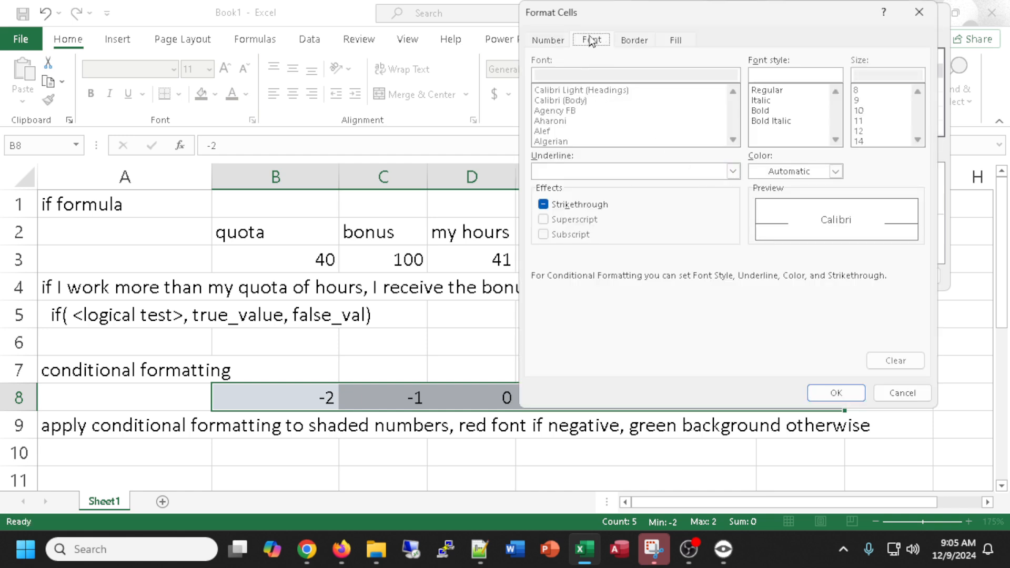
pyautogui.click(836, 171)
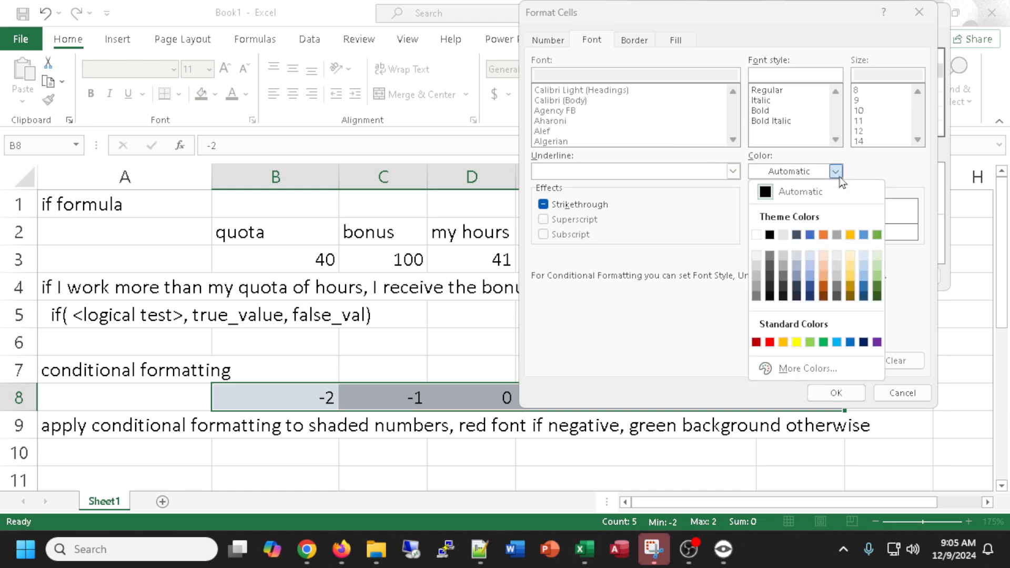
pyautogui.click(770, 342)
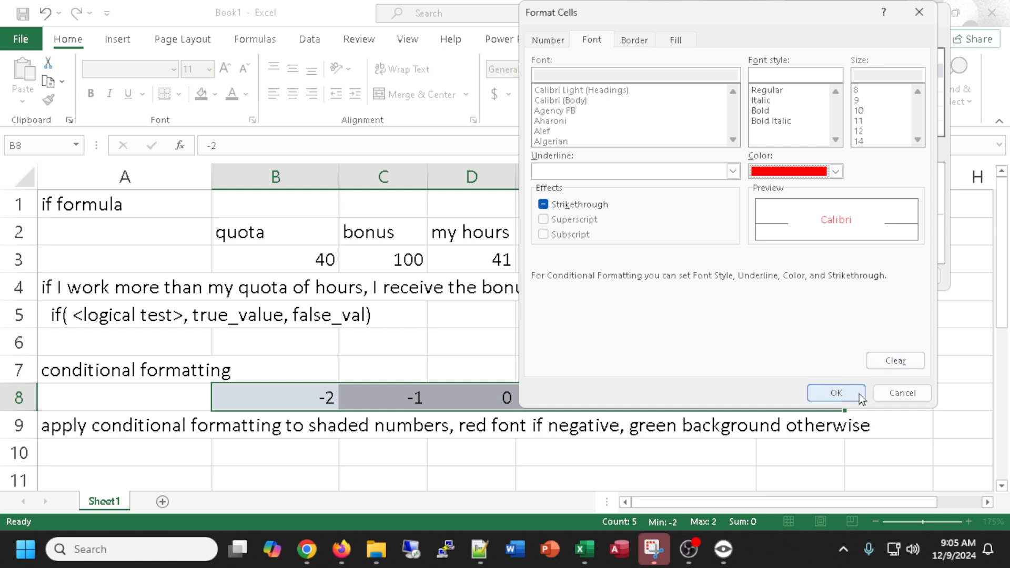
pyautogui.click(844, 394)
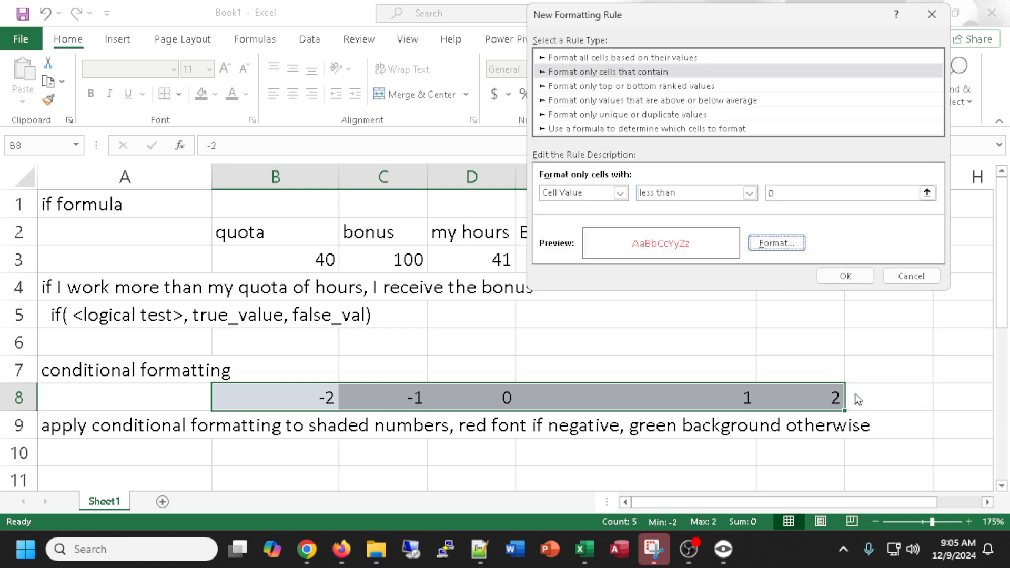
pyautogui.click(846, 276)
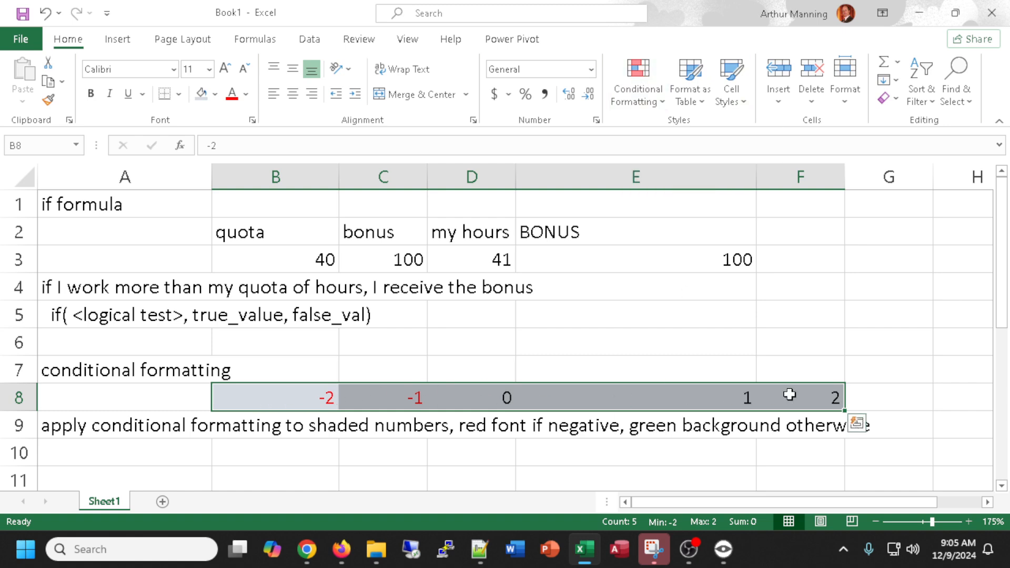
# Add a second rule to B8:F8 giving values greater than or equal to 0 a green background fill.
pyautogui.click(637, 76)
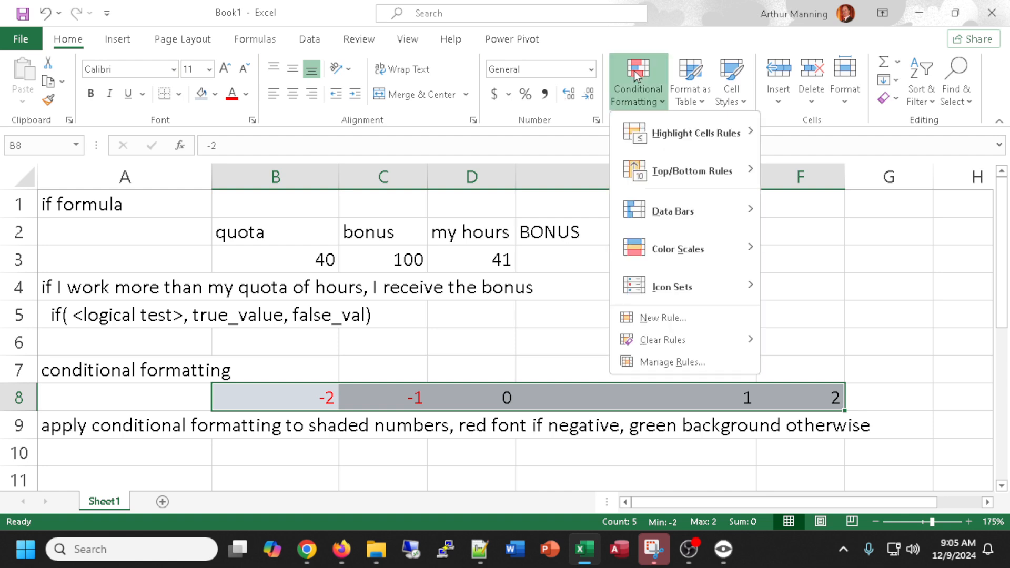
pyautogui.click(662, 318)
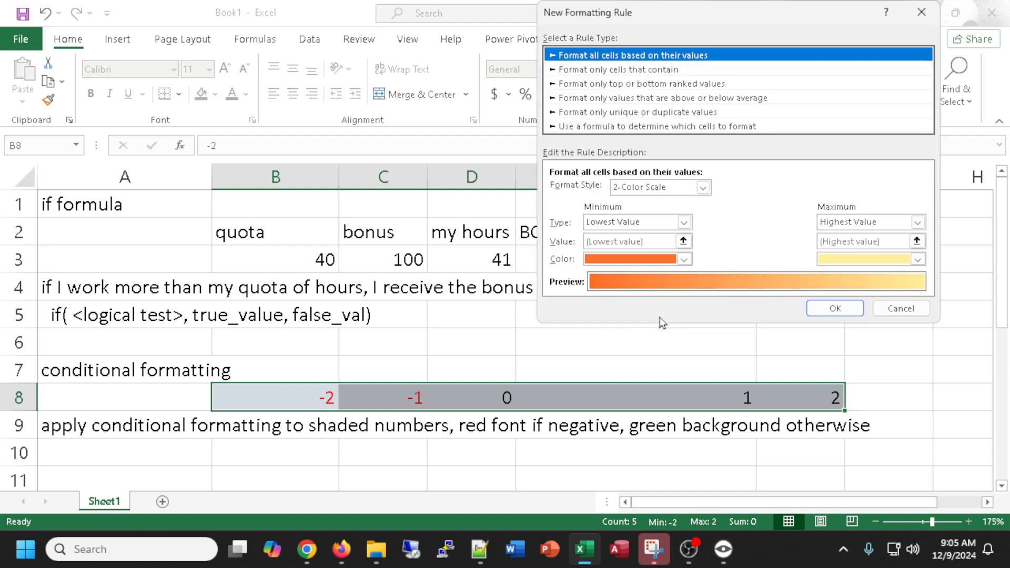
pyautogui.click(612, 70)
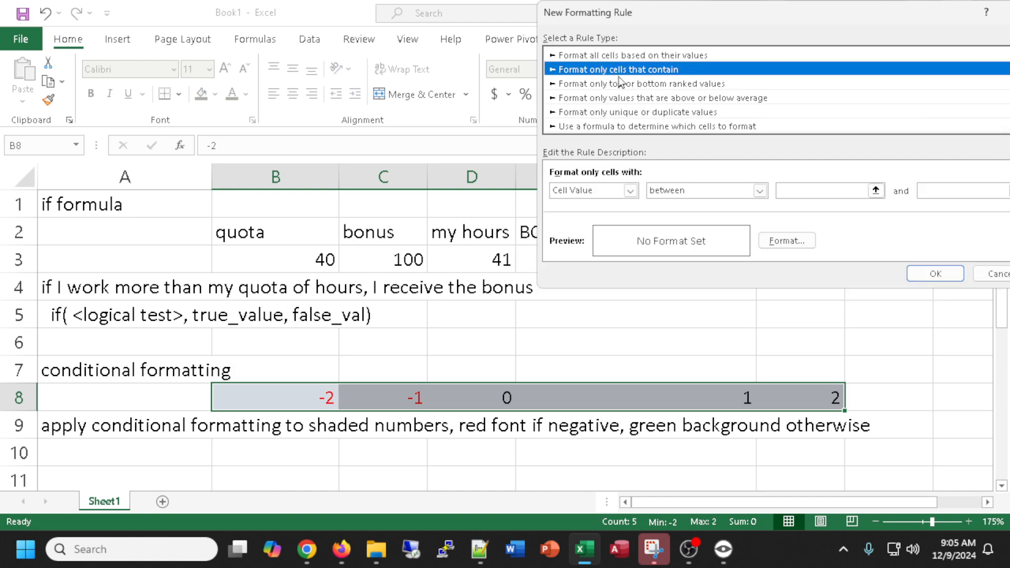
pyautogui.click(760, 191)
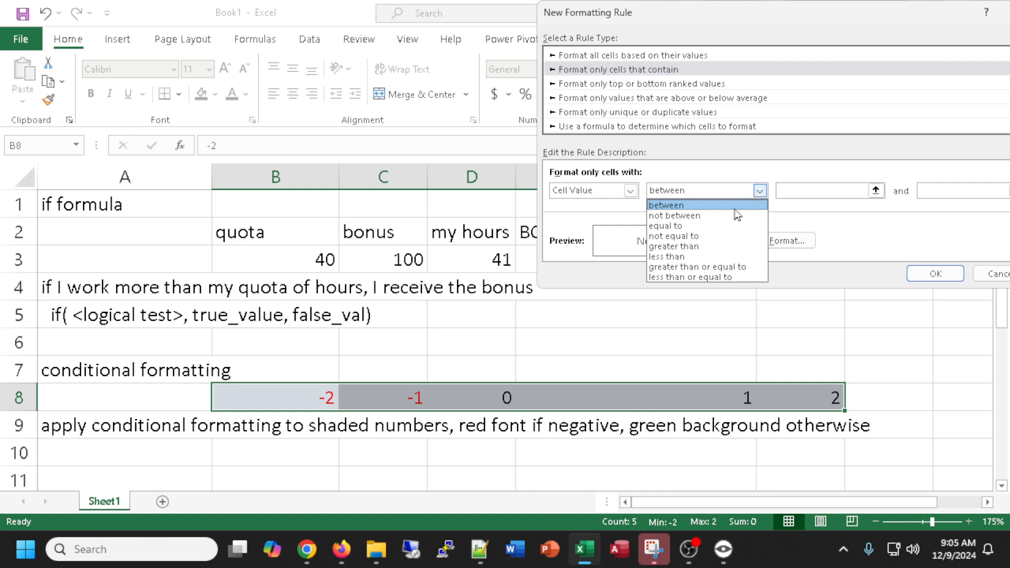
pyautogui.click(737, 266)
pyautogui.click(788, 190)
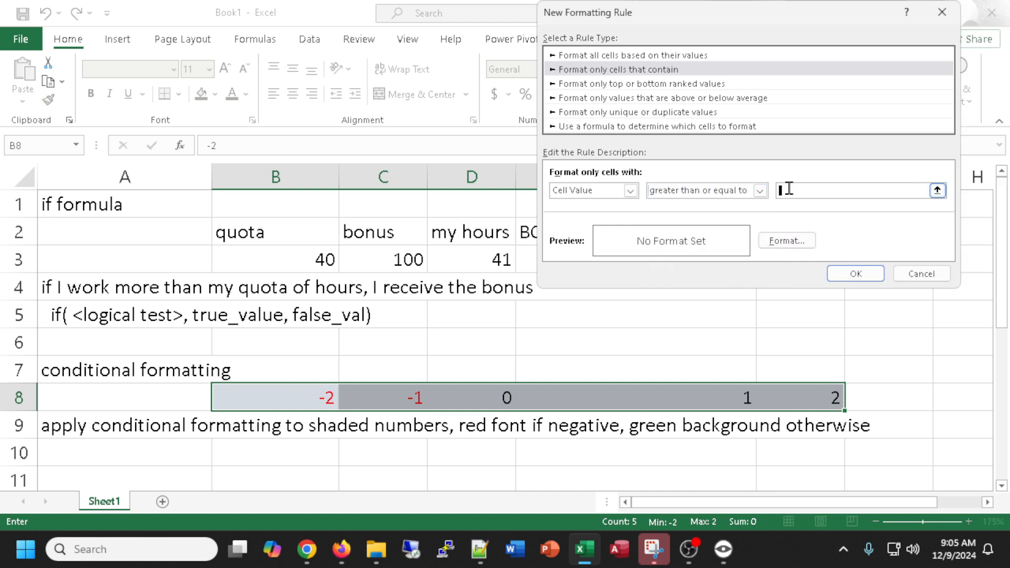
pyautogui.write('0')
pyautogui.click(783, 240)
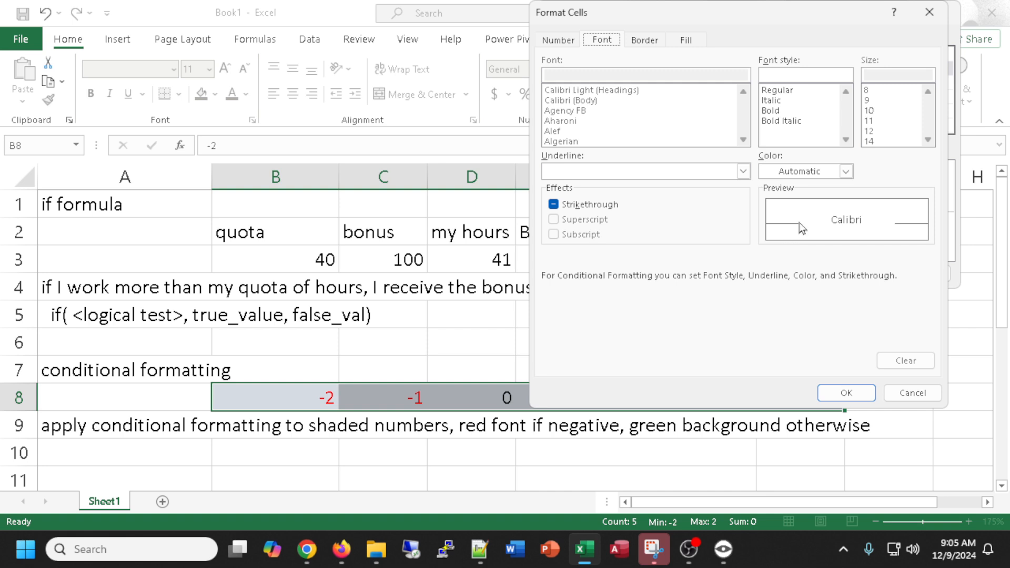
pyautogui.click(683, 40)
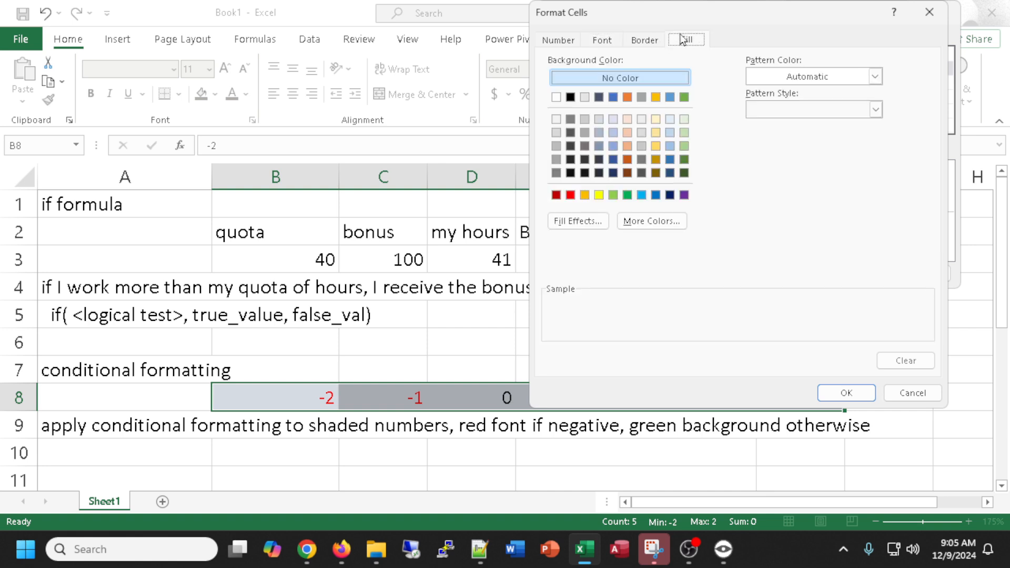
pyautogui.click(683, 97)
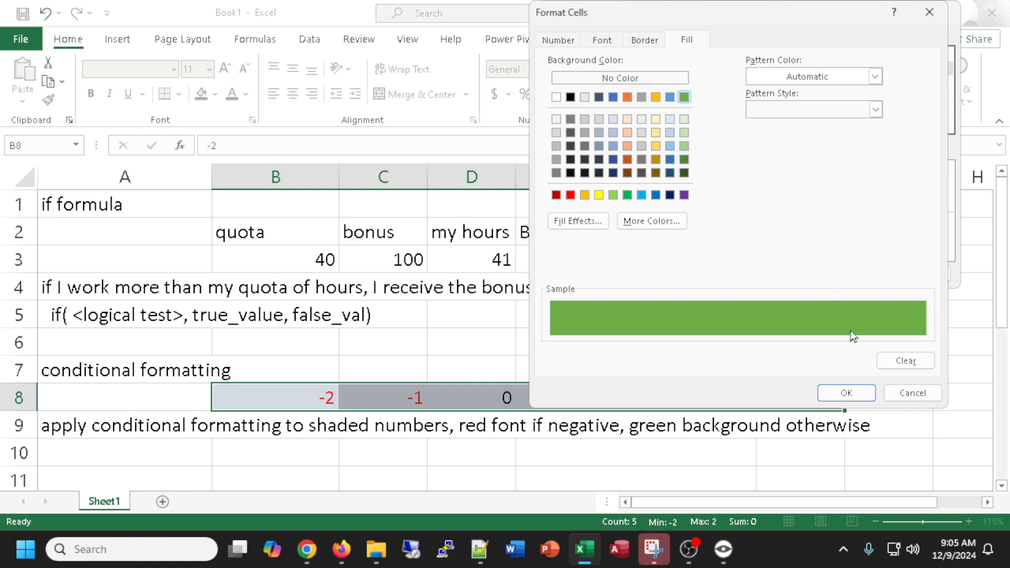
pyautogui.click(848, 395)
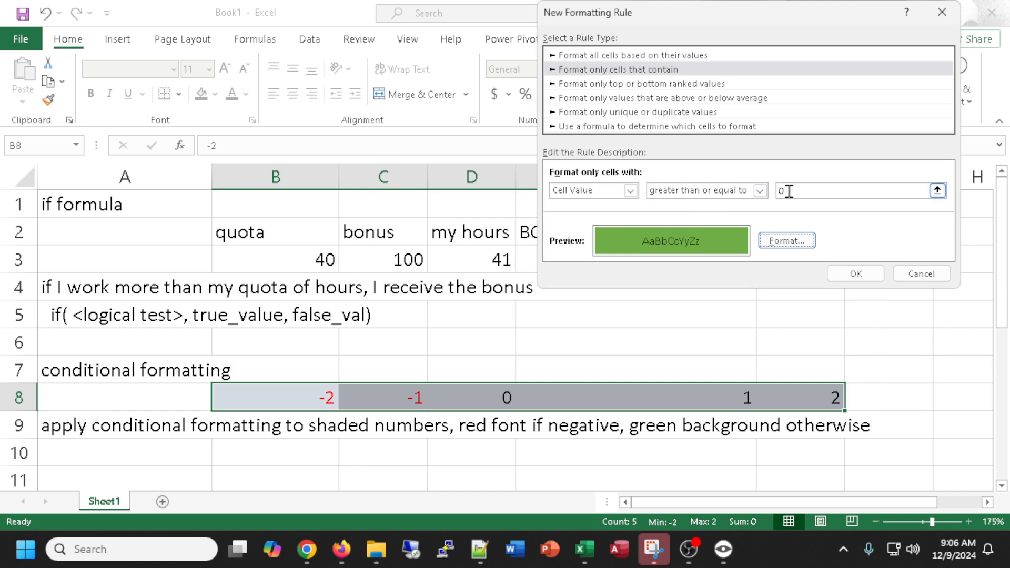
pyautogui.click(866, 277)
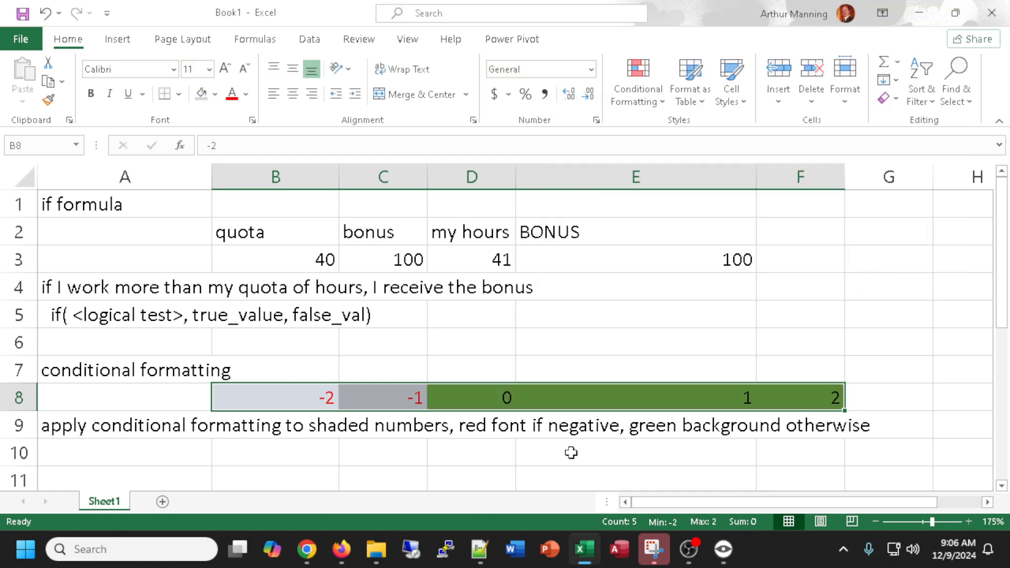
# Review the conditional formatting rules applied to the selected cells in the rules manager.
pyautogui.click(639, 81)
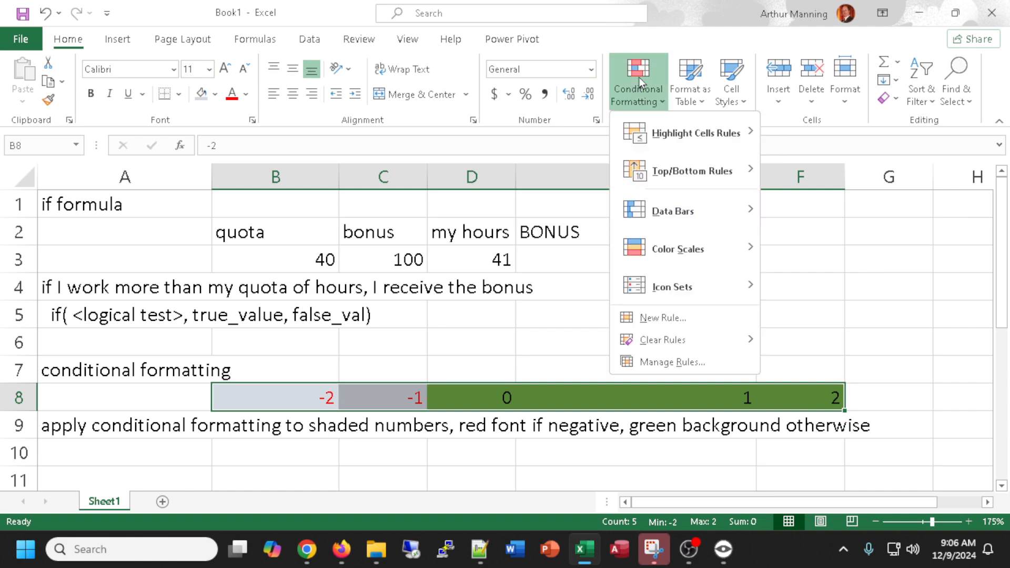
pyautogui.click(670, 361)
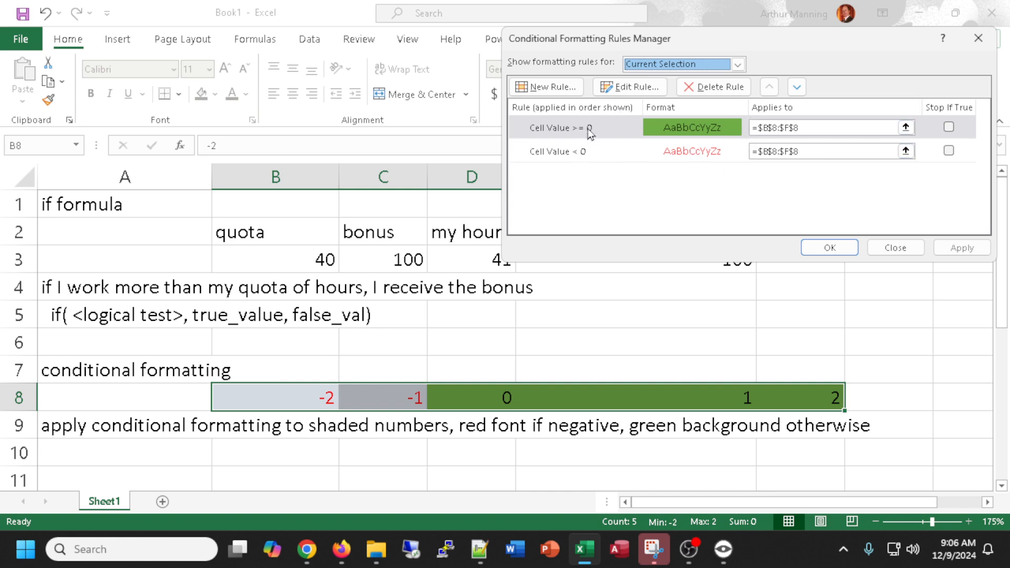
pyautogui.click(830, 248)
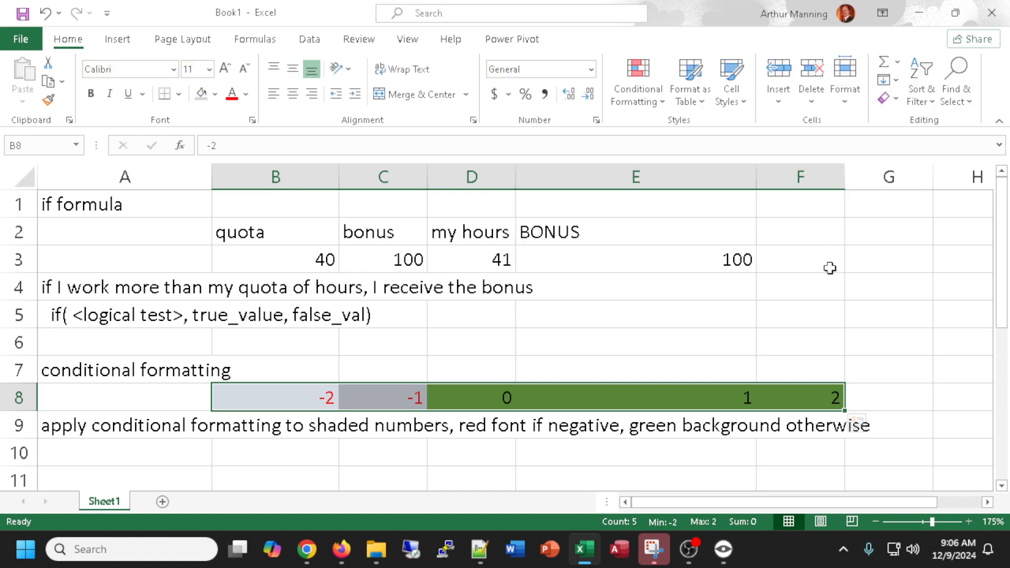
# Enter the heading marriage-saving formula in cell A11.
pyautogui.scroll(-1, 722, 446)
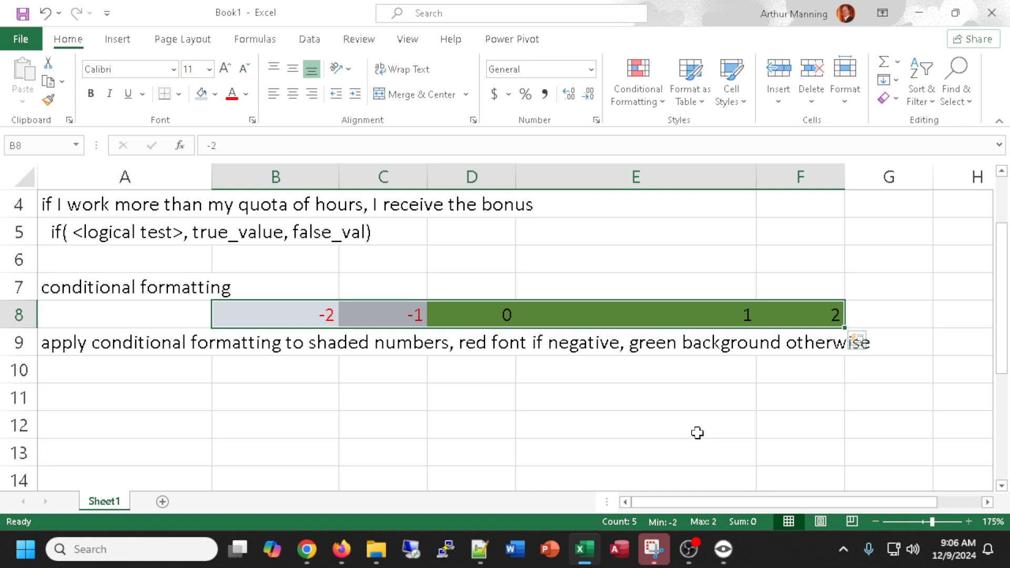
pyautogui.click(95, 400)
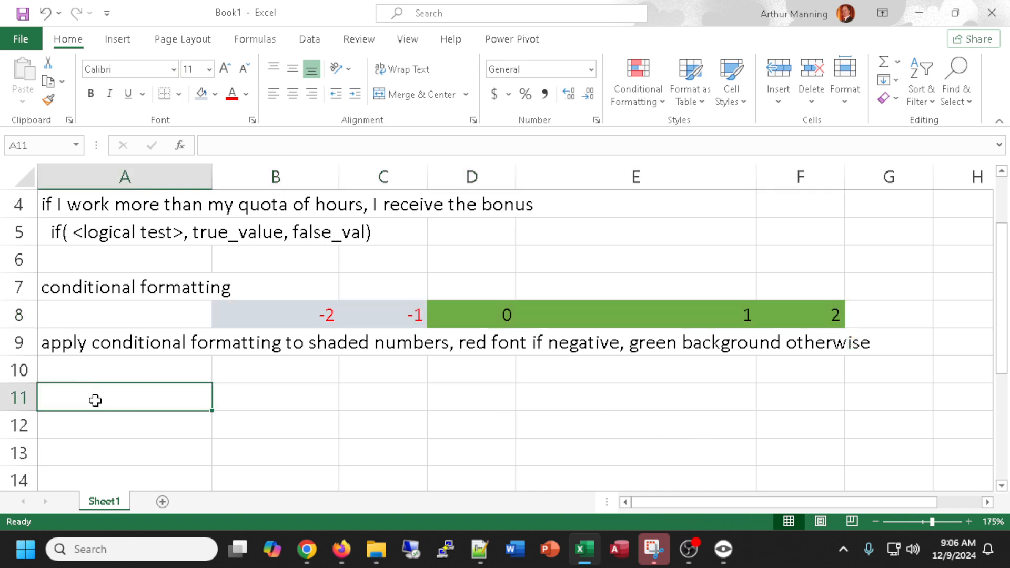
pyautogui.write('mar')
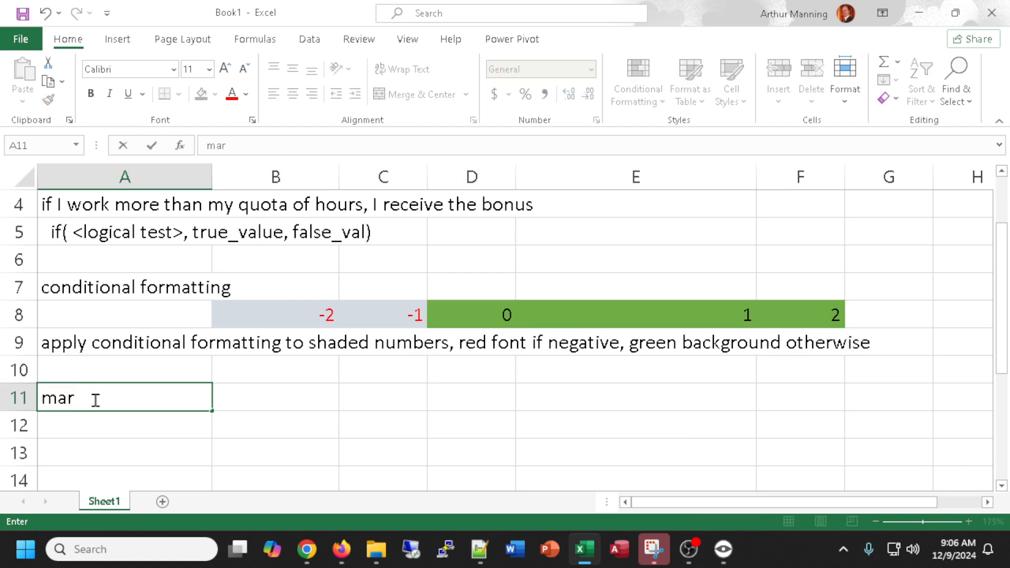
pyautogui.write('riage-saving')
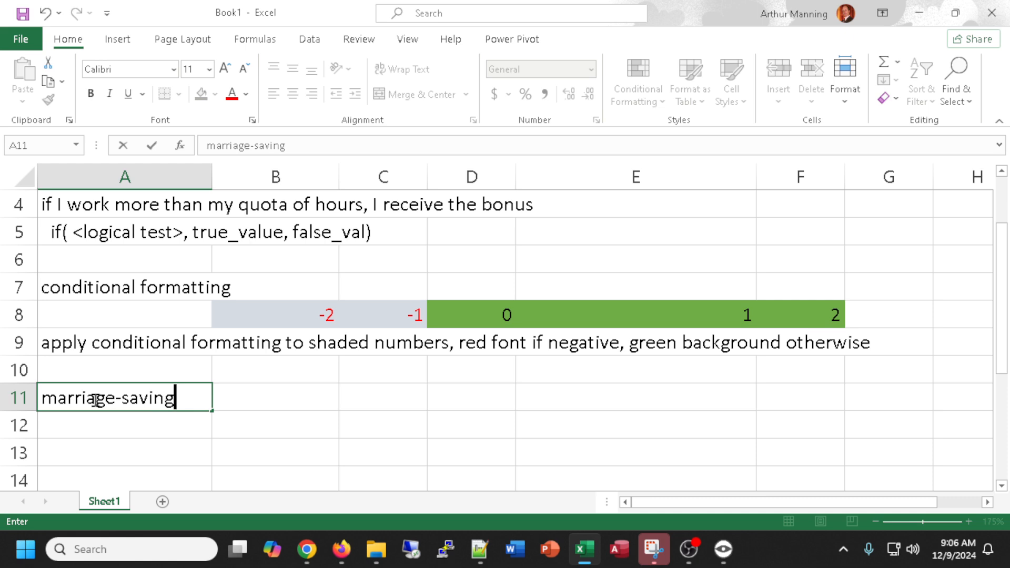
pyautogui.write(' formulat')
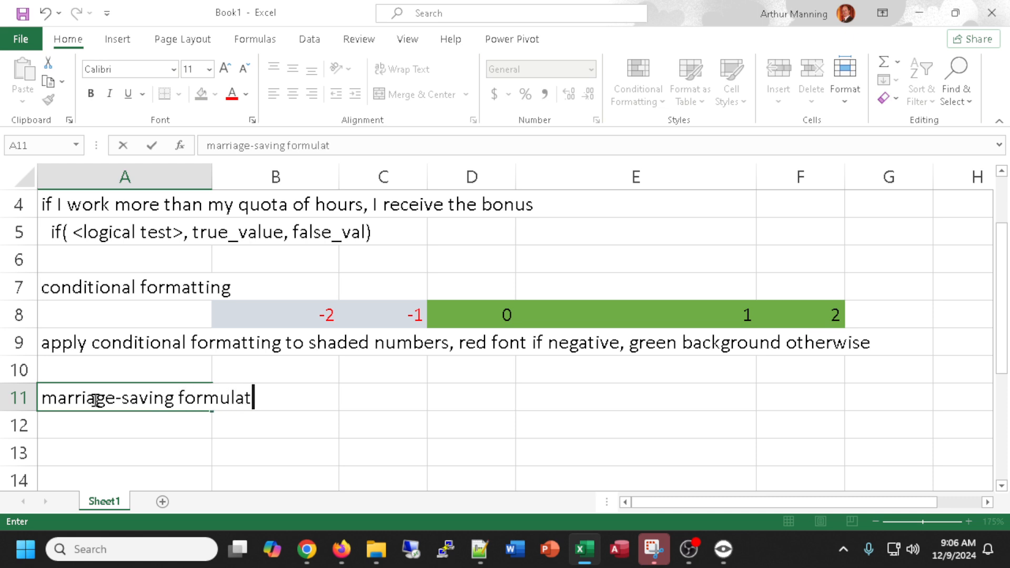
pyautogui.press('BackSpace')
pyautogui.press('Return')
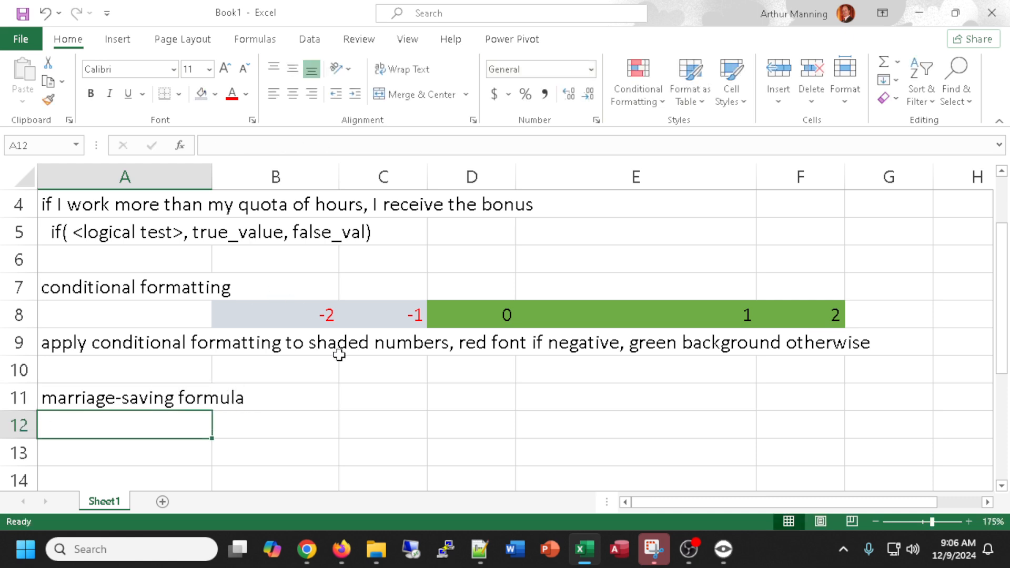
# Enter the label beginning balance in cell A12 and move to B12.
pyautogui.scroll(-1, 339, 355)
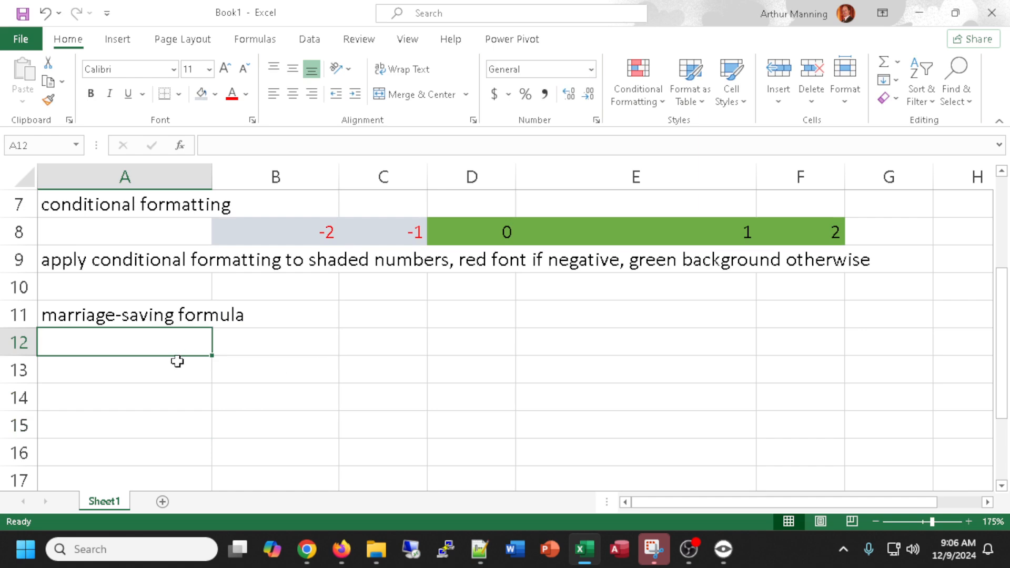
pyautogui.write('beginning bala')
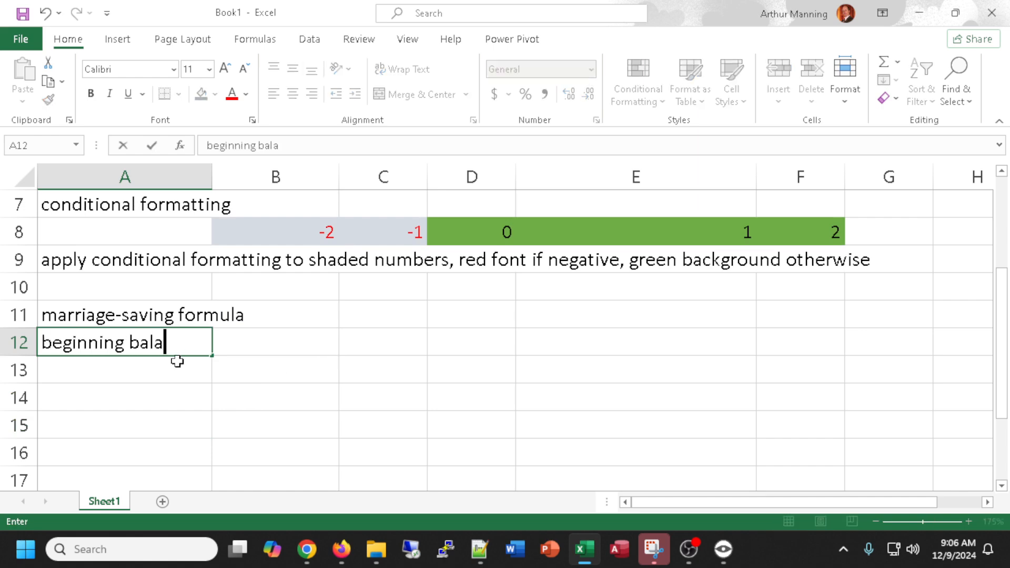
pyautogui.write('nce')
pyautogui.press('Tab')
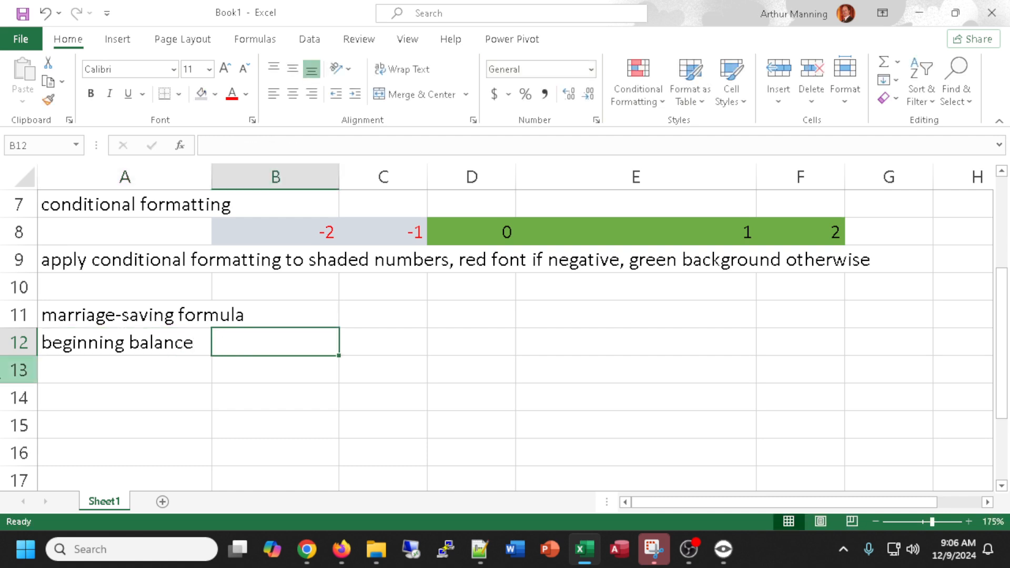
pyautogui.scroll(-1, 274, 344)
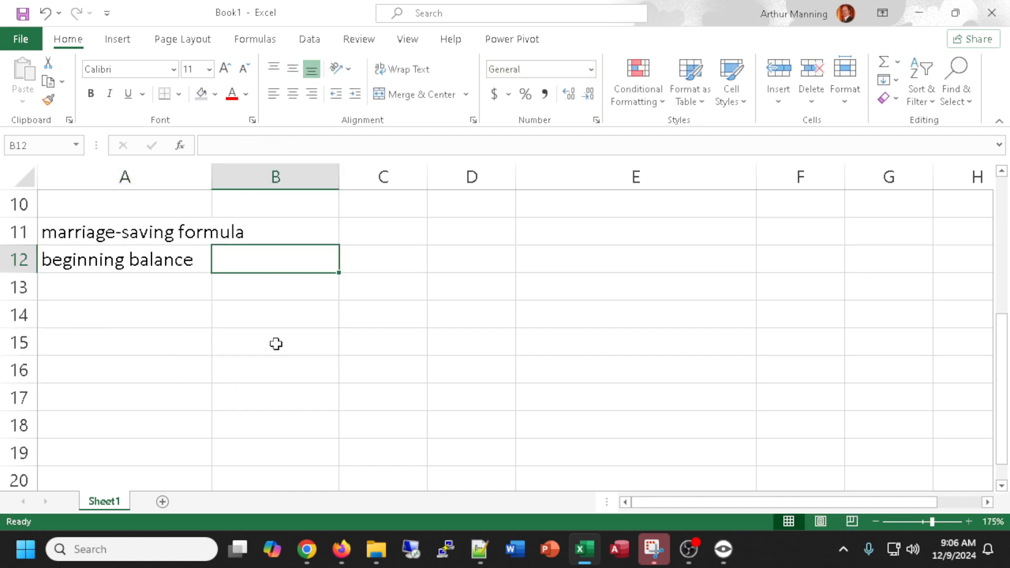
# Enter 10000 as the beginning balance in cell B12.
pyautogui.scroll(1, 276, 343)
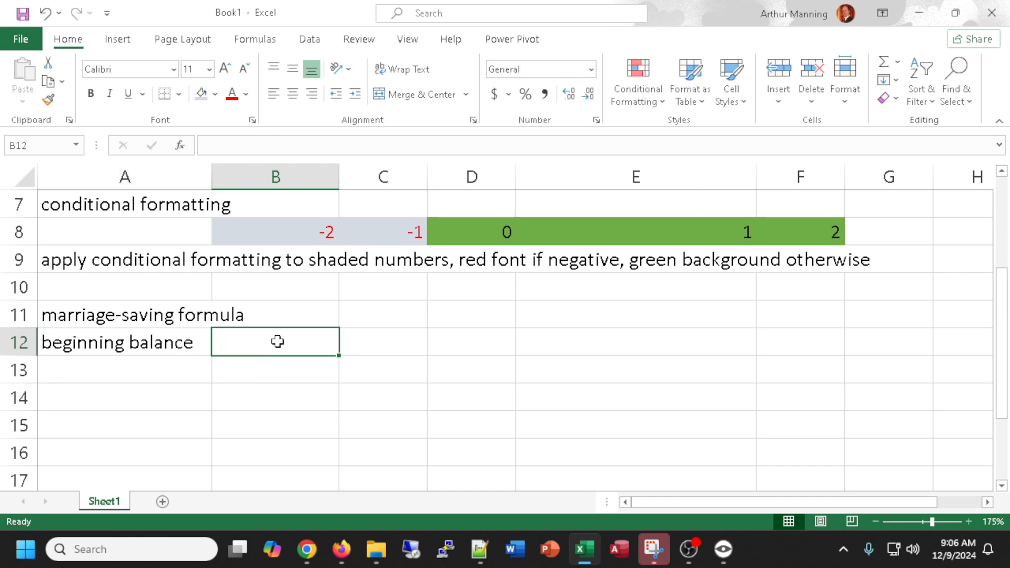
pyautogui.write('1000')
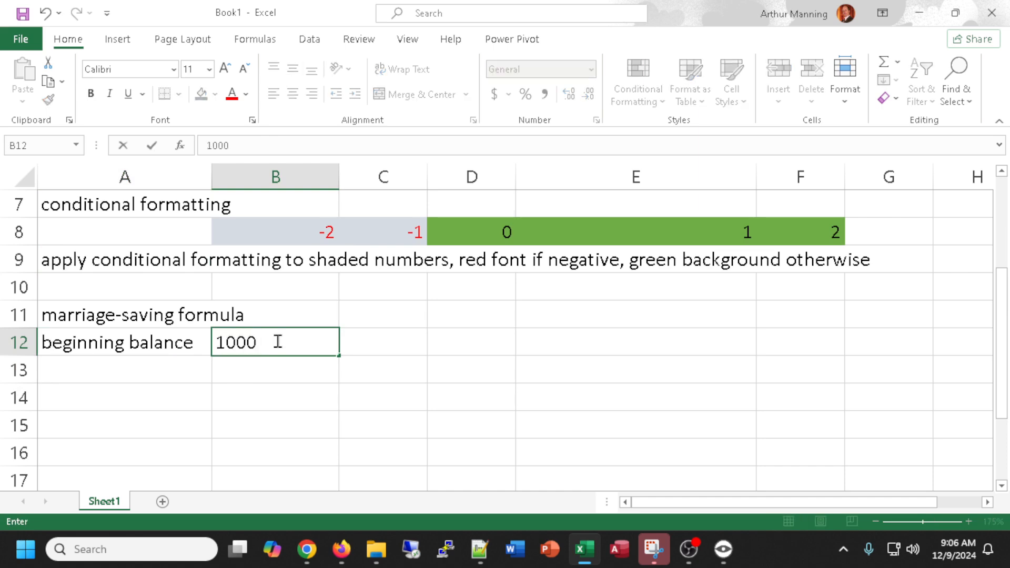
pyautogui.write('0')
pyautogui.press('Return')
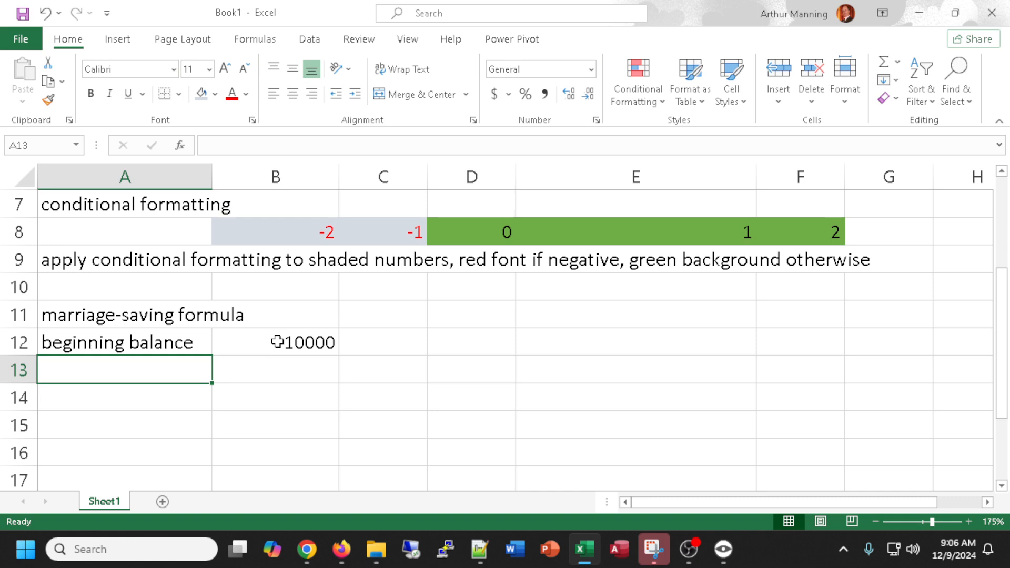
# Enter the label income in cell A13 with the value 2000 beside it in B13.
pyautogui.write('expenses')
pyautogui.press('BackSpace')
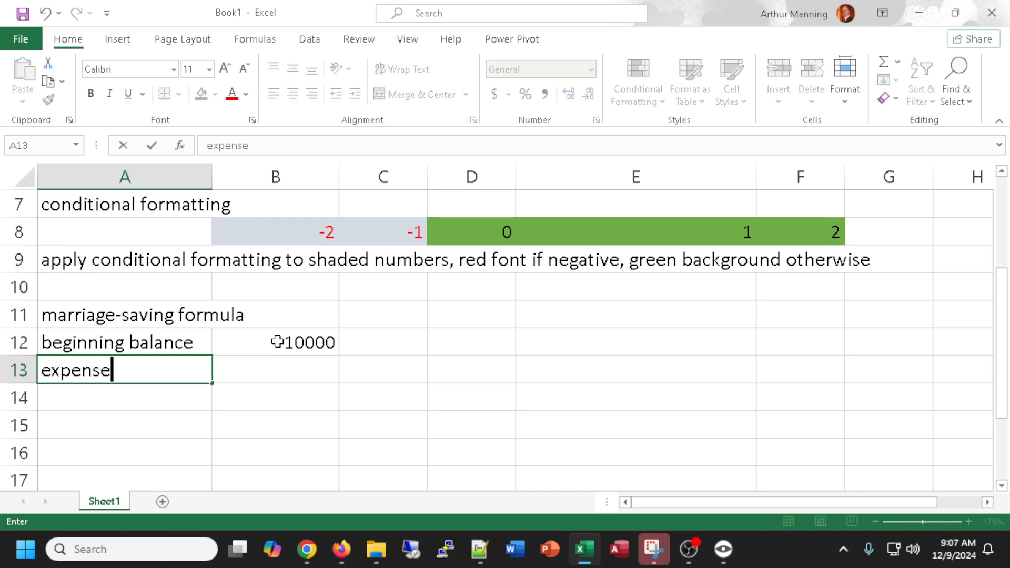
pyautogui.press('BackSpace')
pyautogui.press('BackSpace')
pyautogui.press('BackSpace')
pyautogui.press('BackSpace')
pyautogui.press('BackSpace')
pyautogui.press('BackSpace')
pyautogui.press('BackSpace')
pyautogui.write('inc')
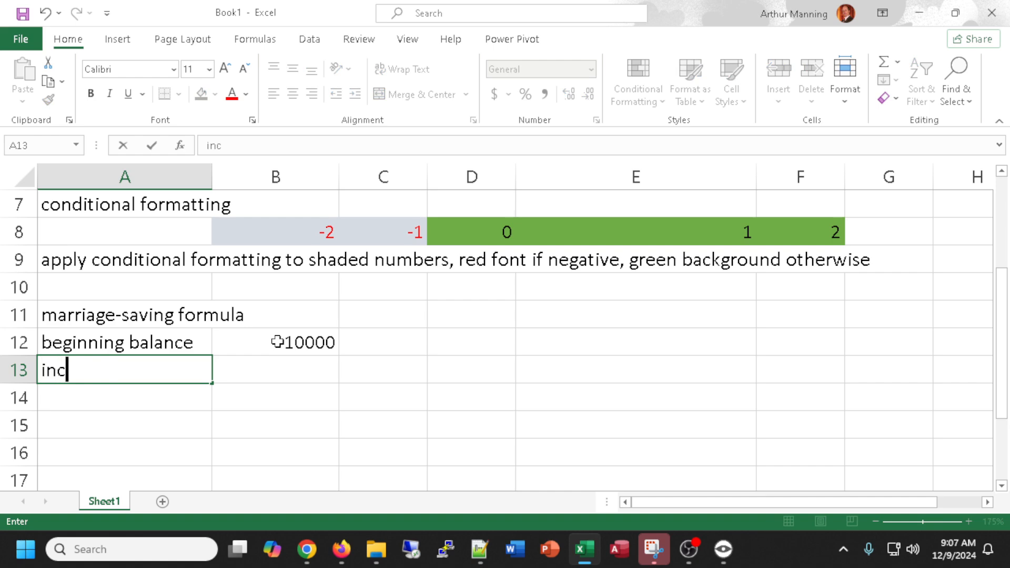
pyautogui.write('ome')
pyautogui.press('Tab')
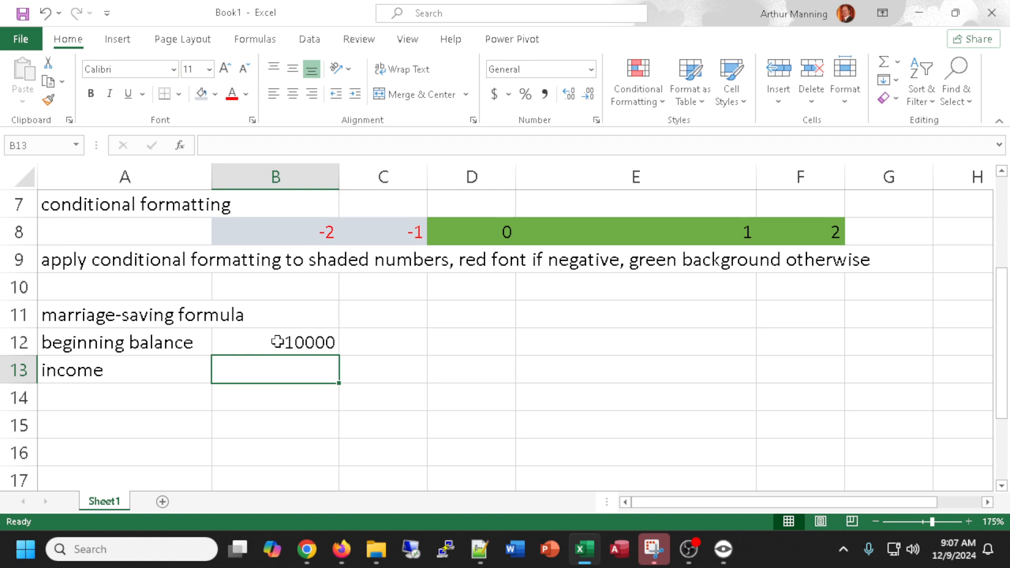
pyautogui.write('2000')
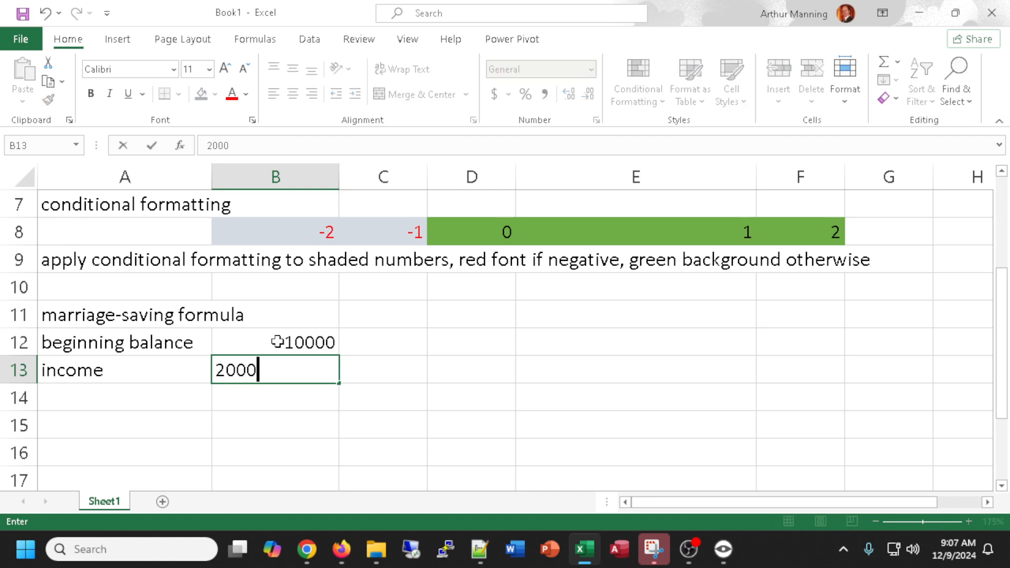
pyautogui.press('Return')
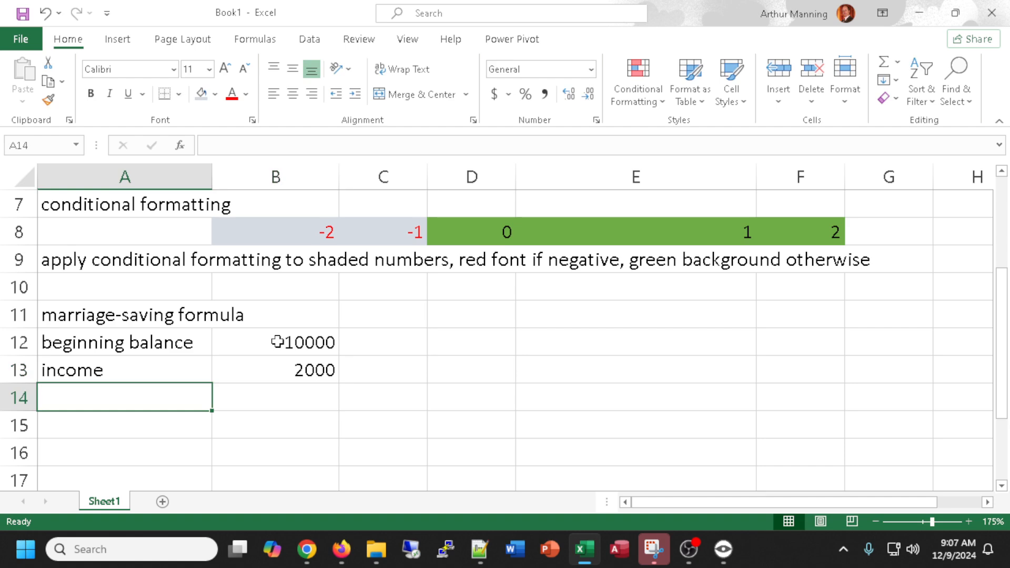
# Enter the label expenses in cell A14 with the value 1900 beside it in B14.
pyautogui.write('expenses')
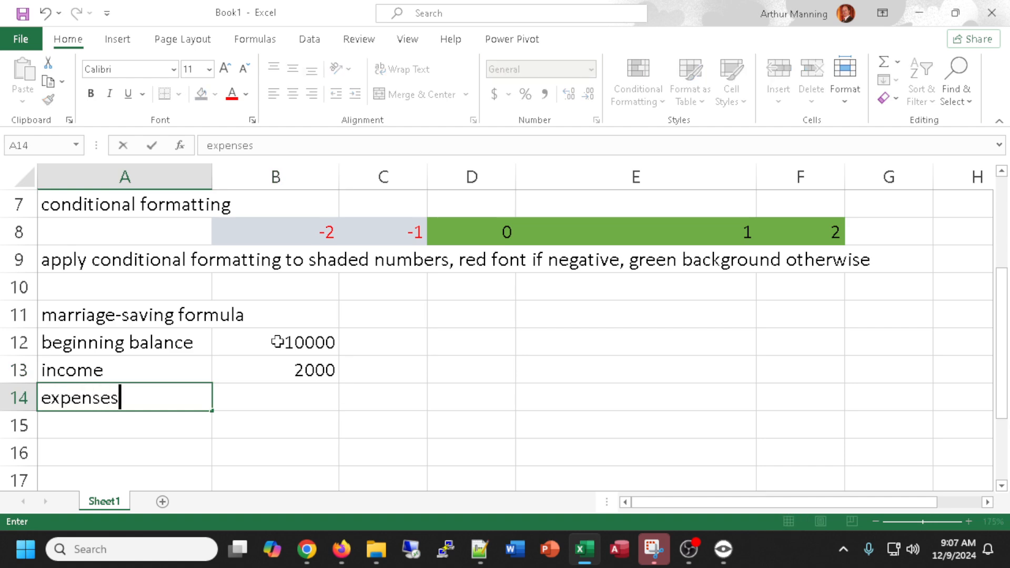
pyautogui.press('Tab')
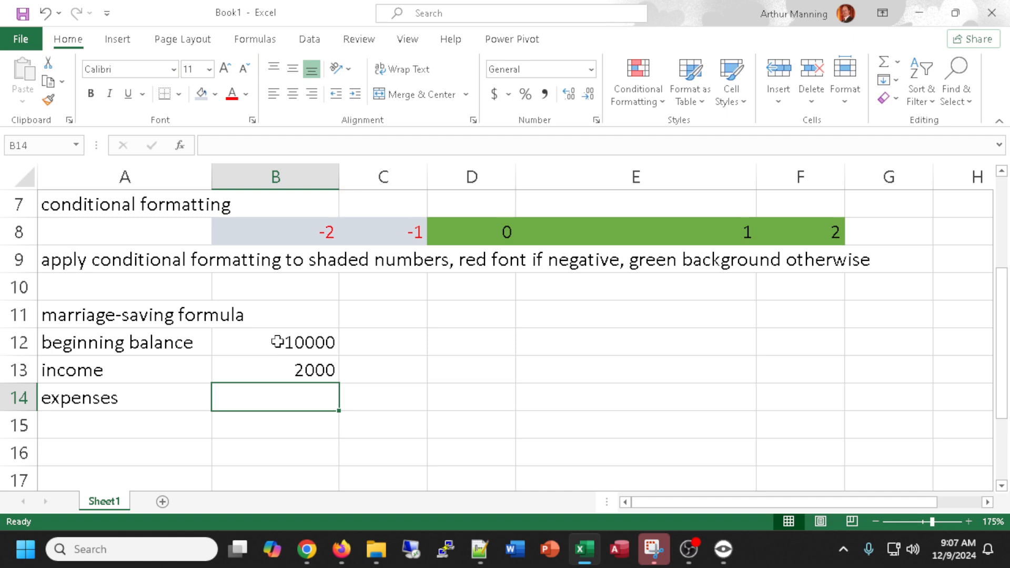
pyautogui.write('290')
pyautogui.press('BackSpace')
pyautogui.press('BackSpace')
pyautogui.press('BackSpace')
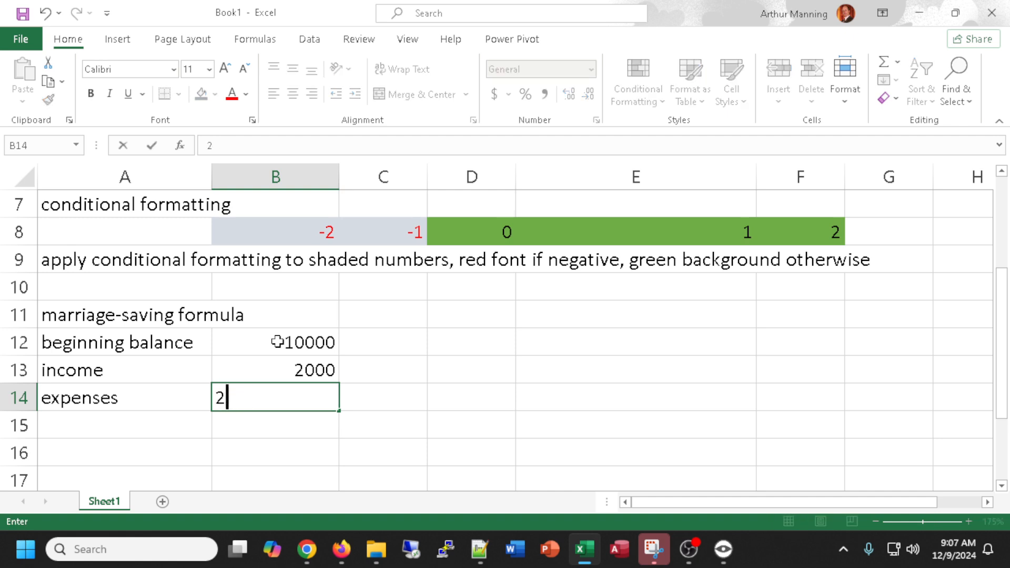
pyautogui.write('1900')
pyautogui.press('Return')
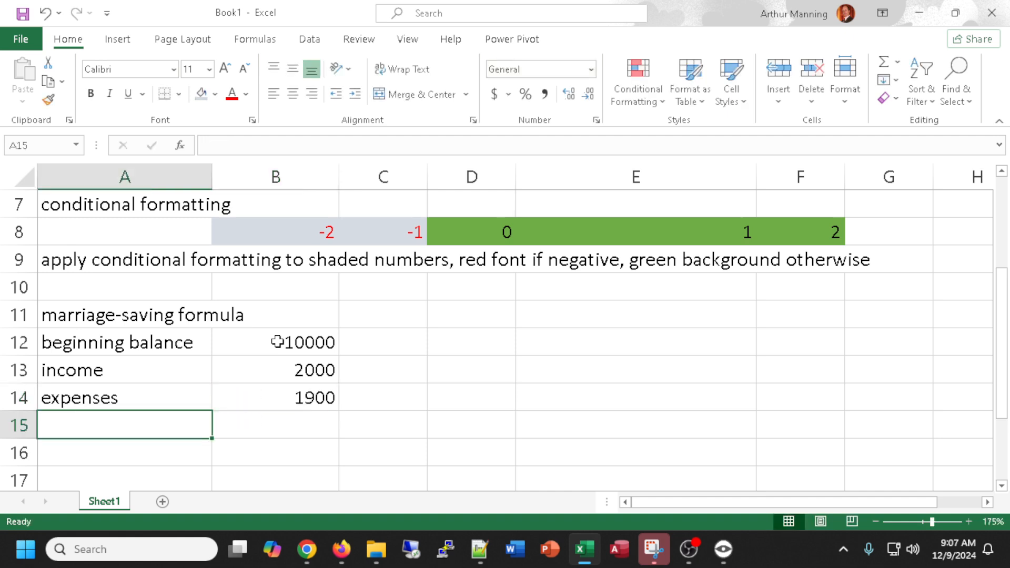
# Enter the label ending balance? in cell A15 and move to B15.
pyautogui.write('edn')
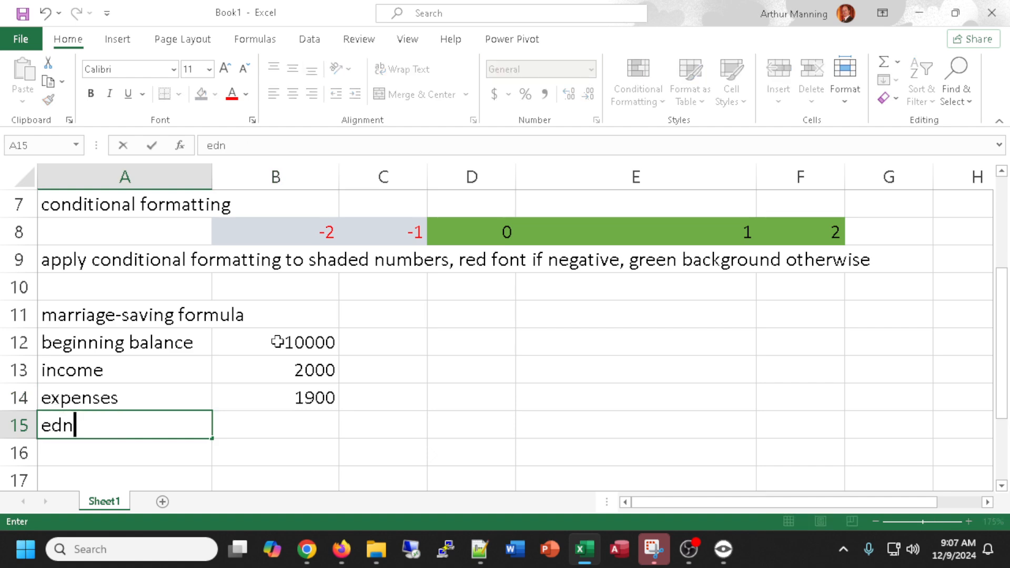
pyautogui.press('BackSpace')
pyautogui.press('BackSpace')
pyautogui.write('nding ')
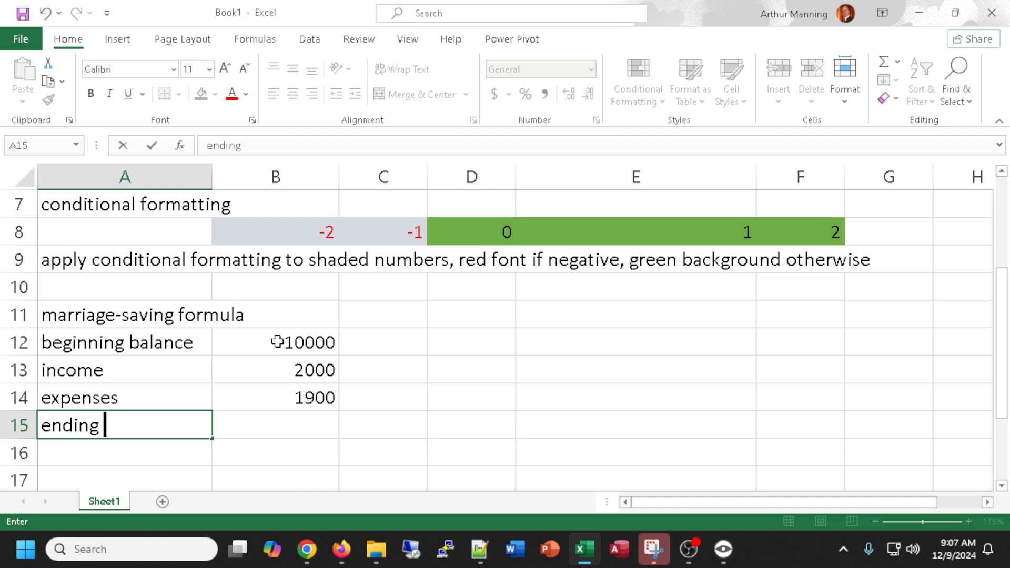
pyautogui.write('balance?')
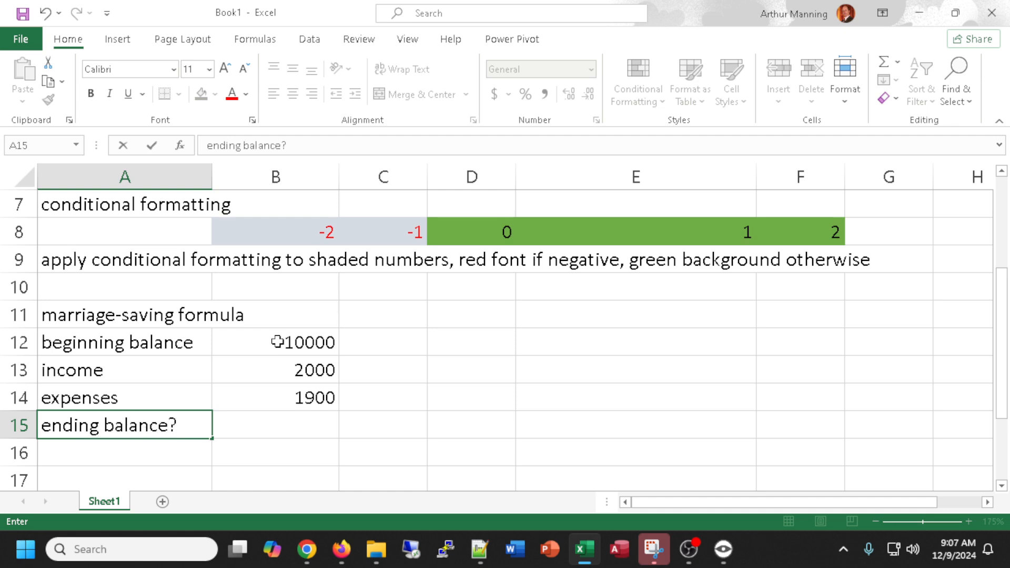
pyautogui.click(305, 429)
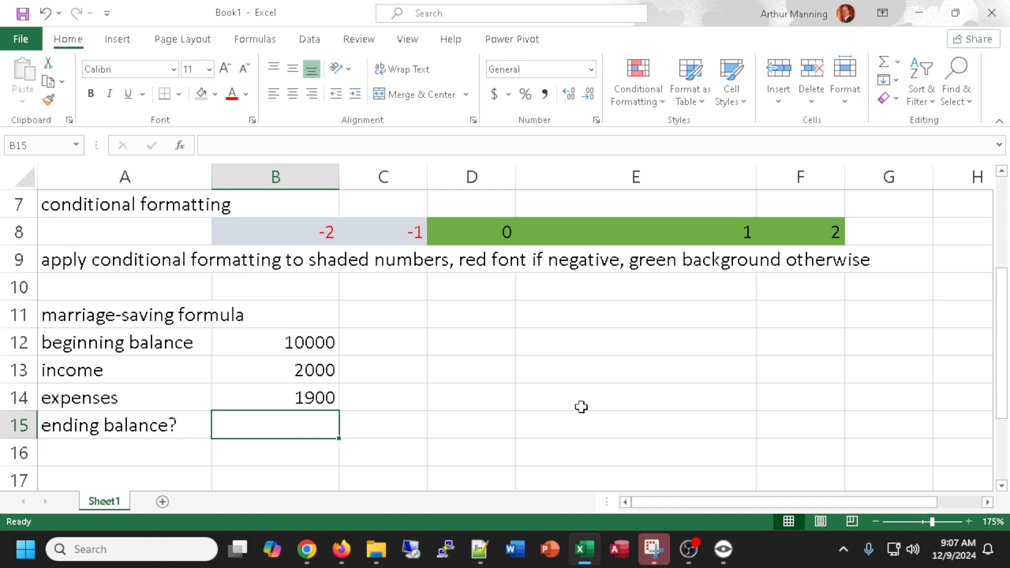
# Build the formula =B12+B13-B14 in cell B15 to compute the ending balance.
pyautogui.write('=')
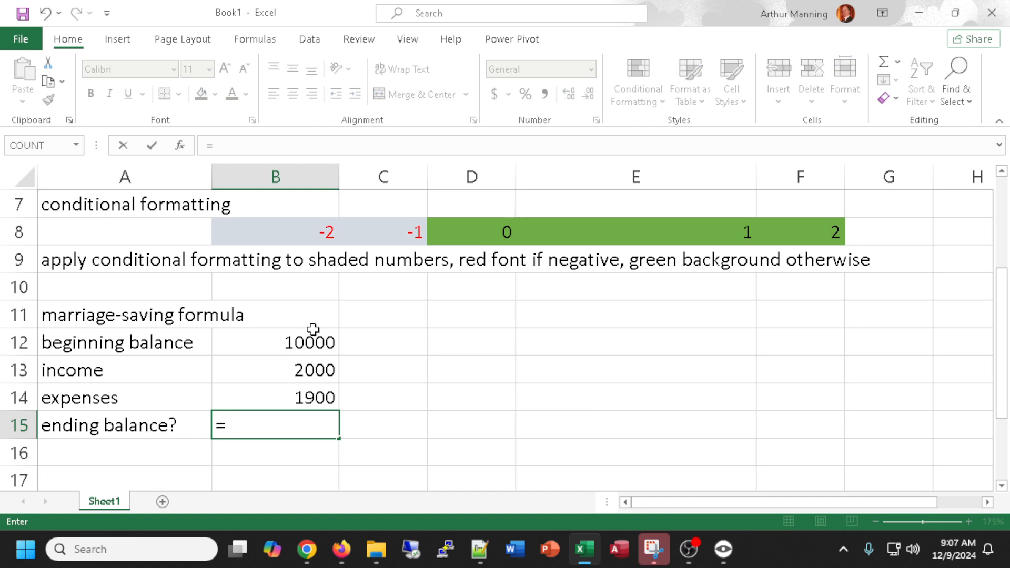
pyautogui.click(271, 343)
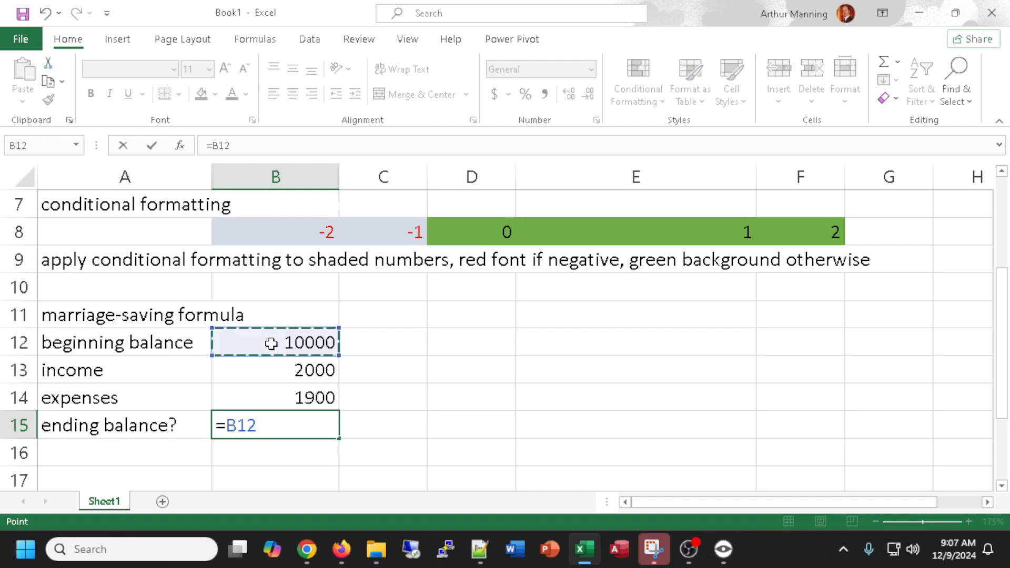
pyautogui.write('+')
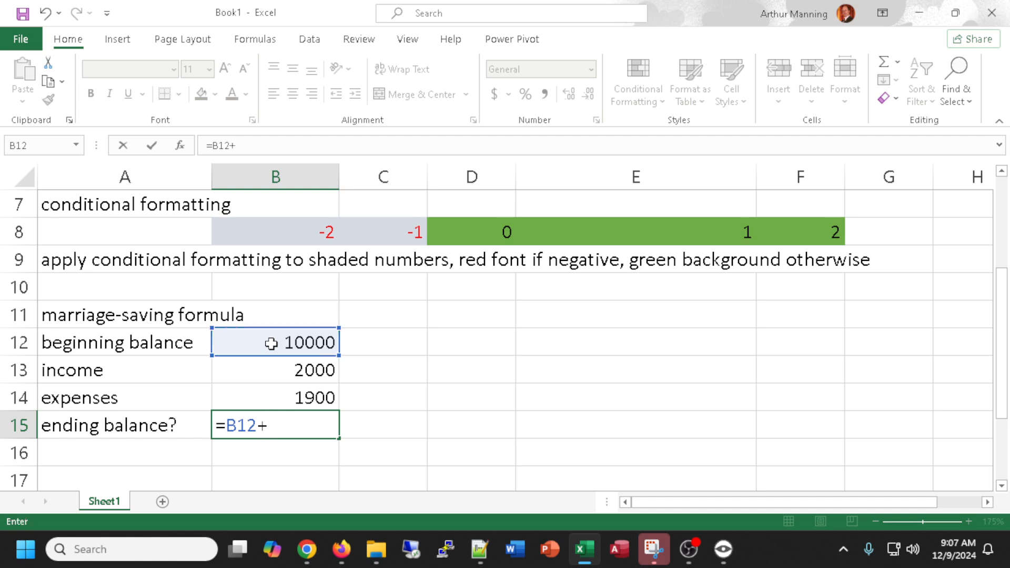
pyautogui.click(284, 367)
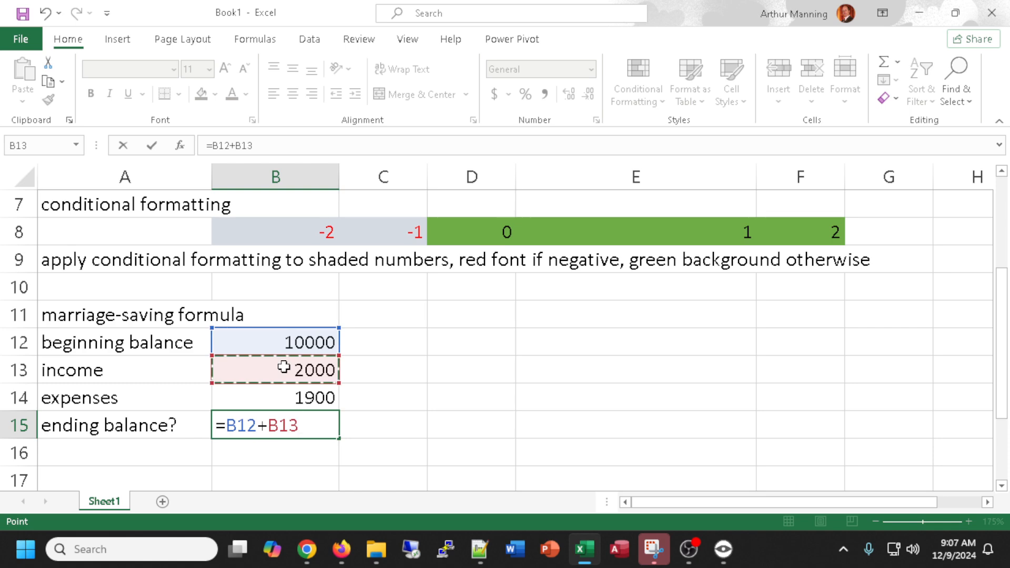
pyautogui.write('-')
pyautogui.click(284, 394)
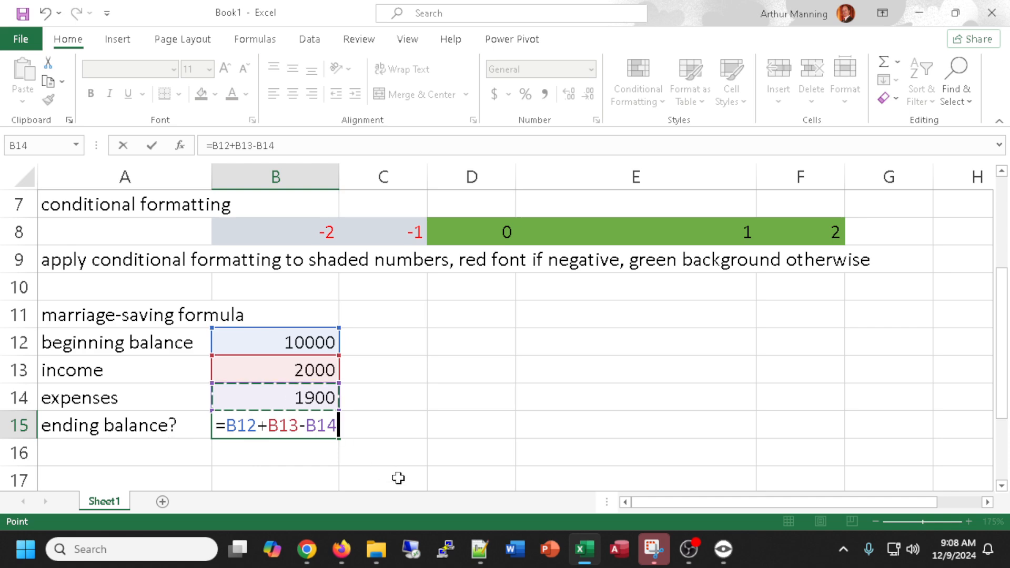
# Confirm the ending balance formula and enter the label next month in cell C11.
pyautogui.press('Return')
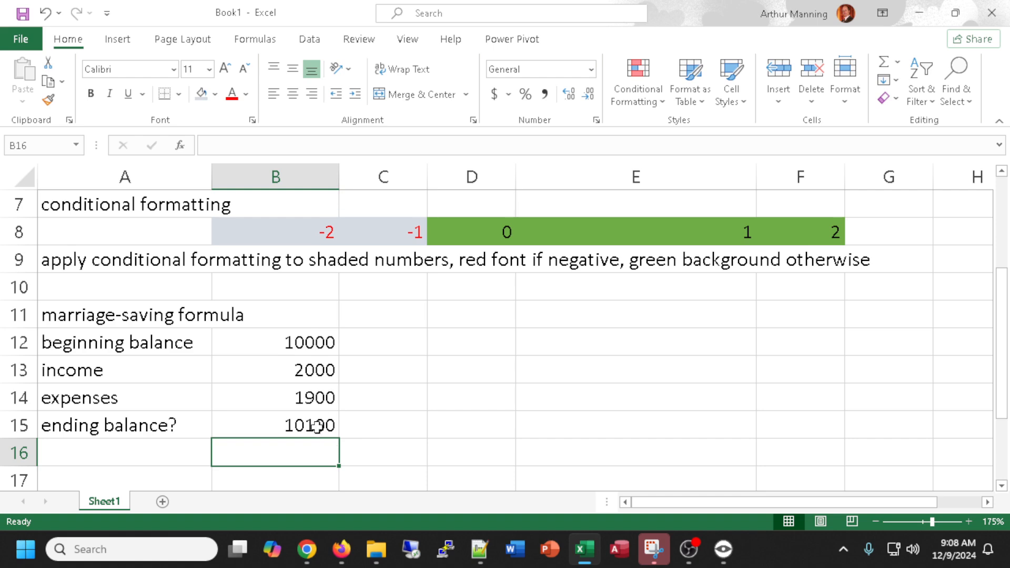
pyautogui.click(395, 311)
pyautogui.write('nex')
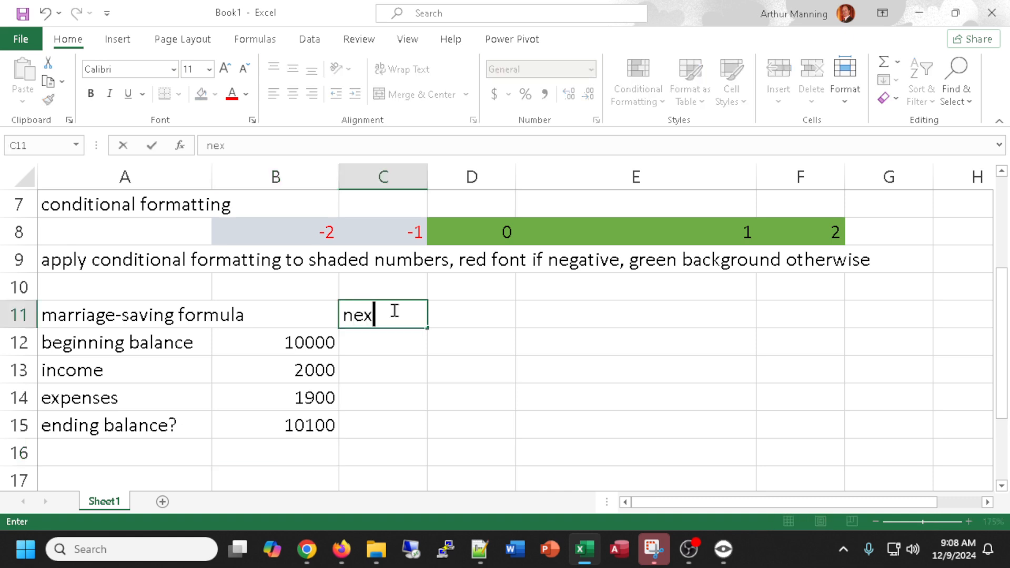
pyautogui.write('t month')
pyautogui.press('Return')
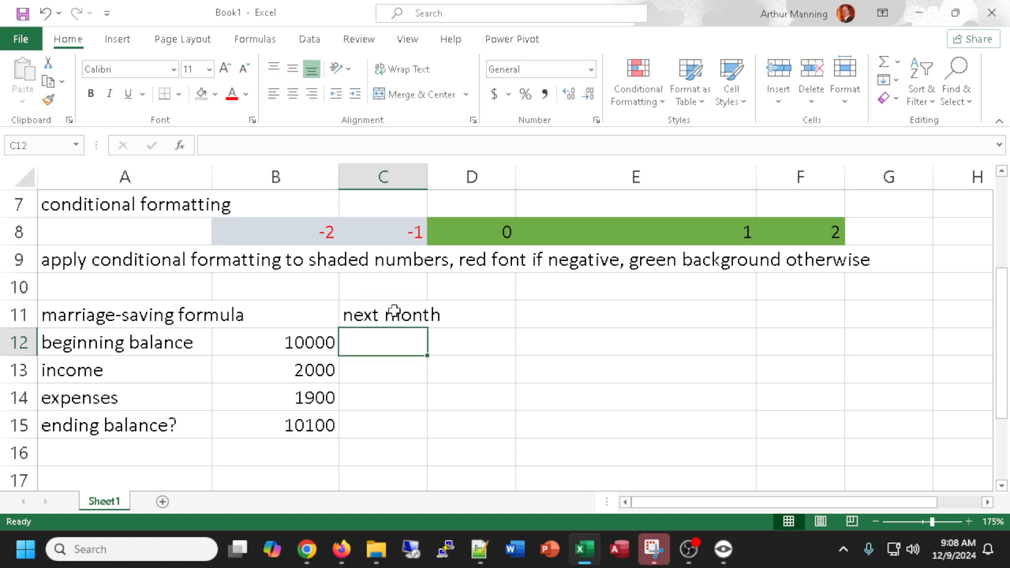
# Enter the formula =B15 in cell C12 so next month's beginning balance references the ending balance.
pyautogui.write('=')
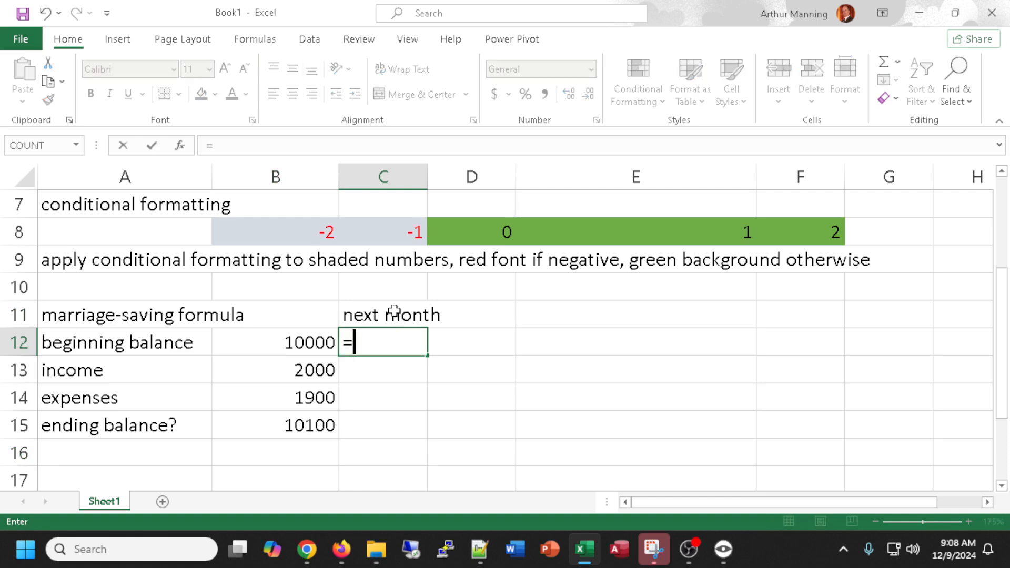
pyautogui.click(290, 426)
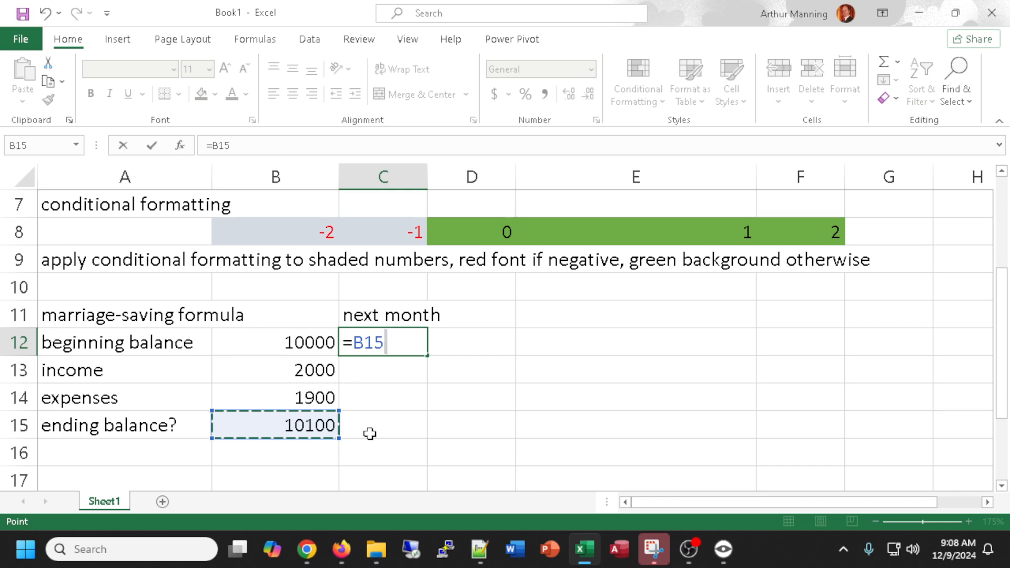
pyautogui.press('Return')
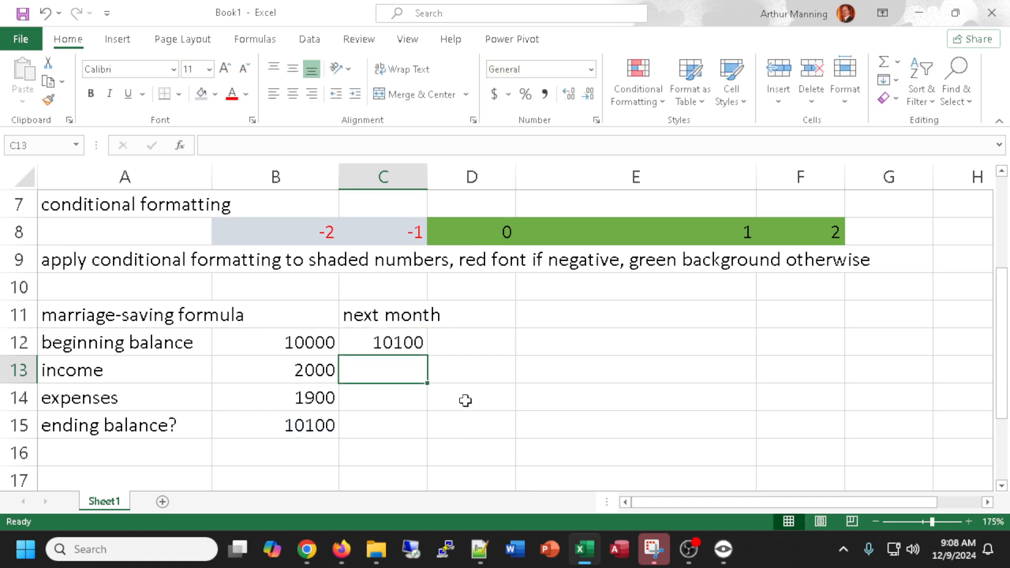
# Enter the label absolute reference in cell A17.
pyautogui.scroll(-1, 462, 398)
pyautogui.click(64, 396)
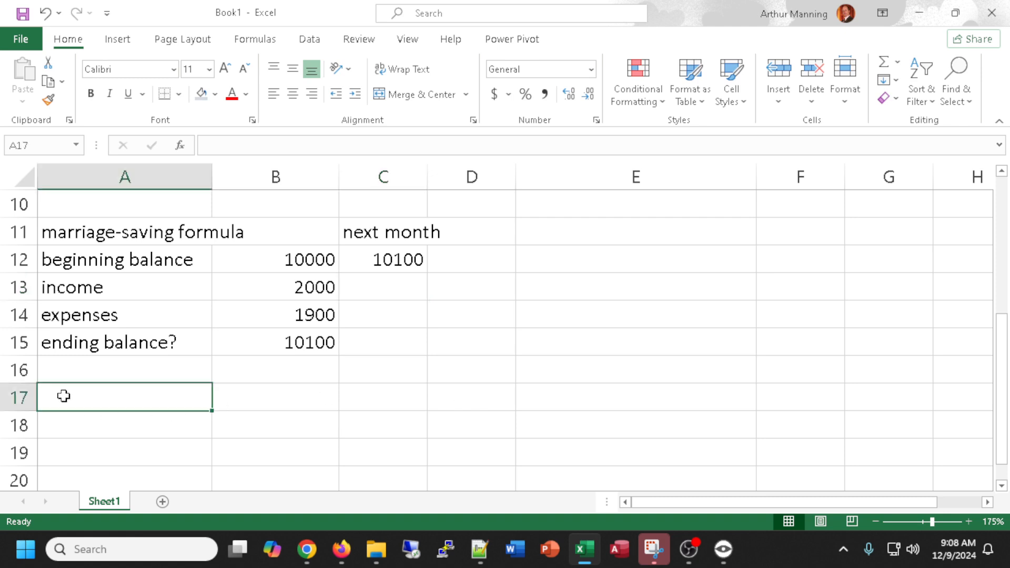
pyautogui.write('absol')
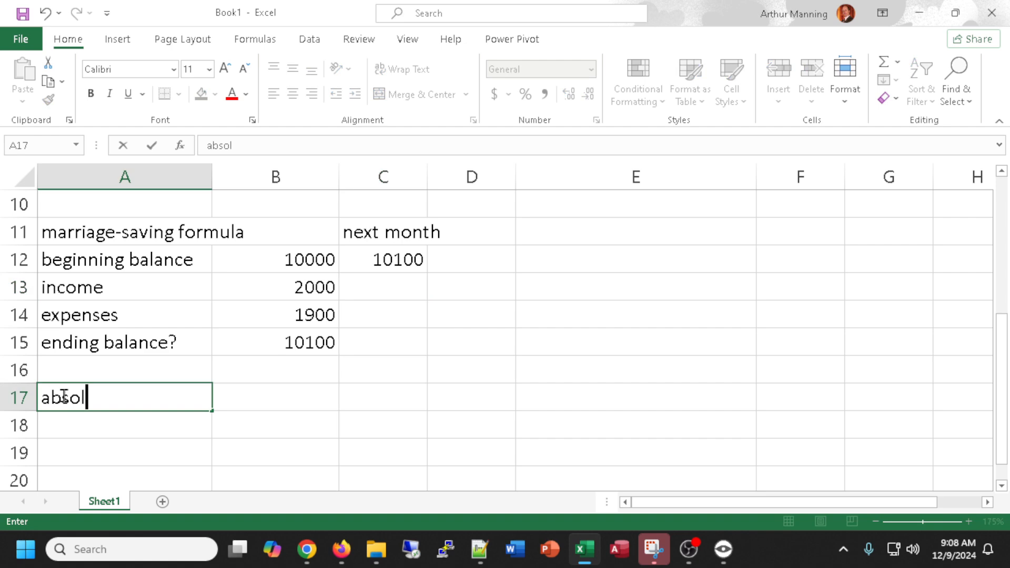
pyautogui.write('ute refer')
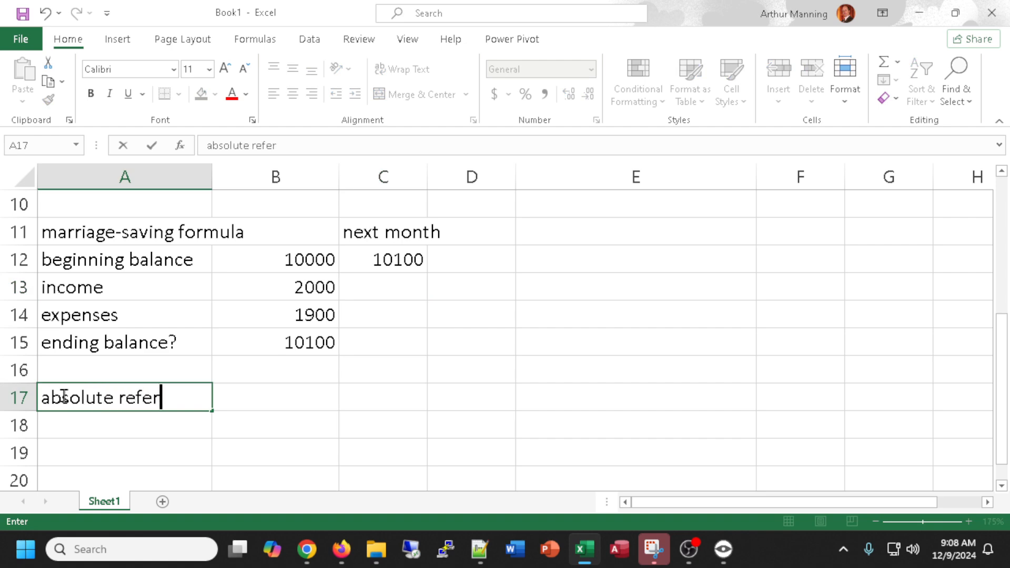
pyautogui.write('ence')
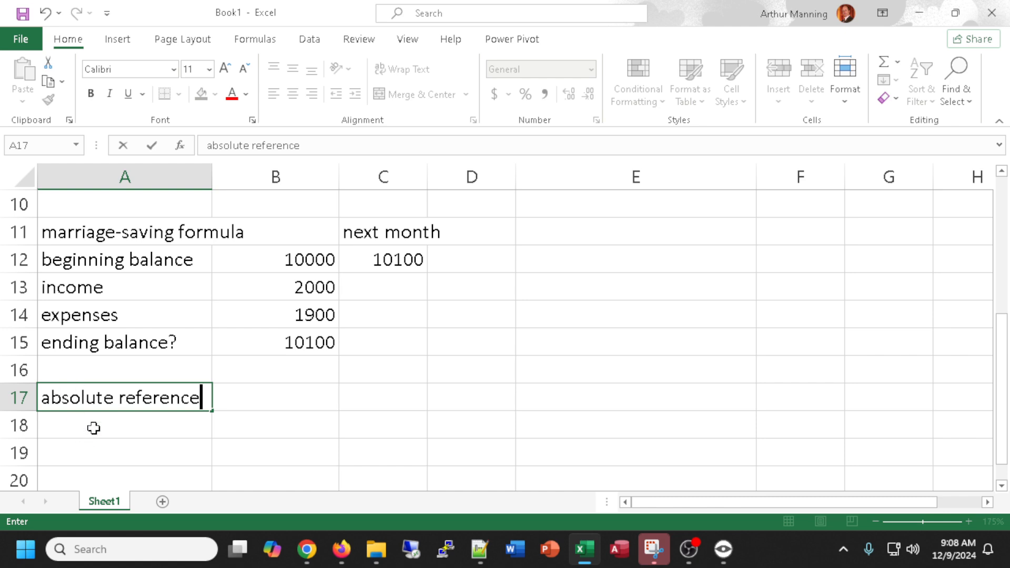
pyautogui.press('Return')
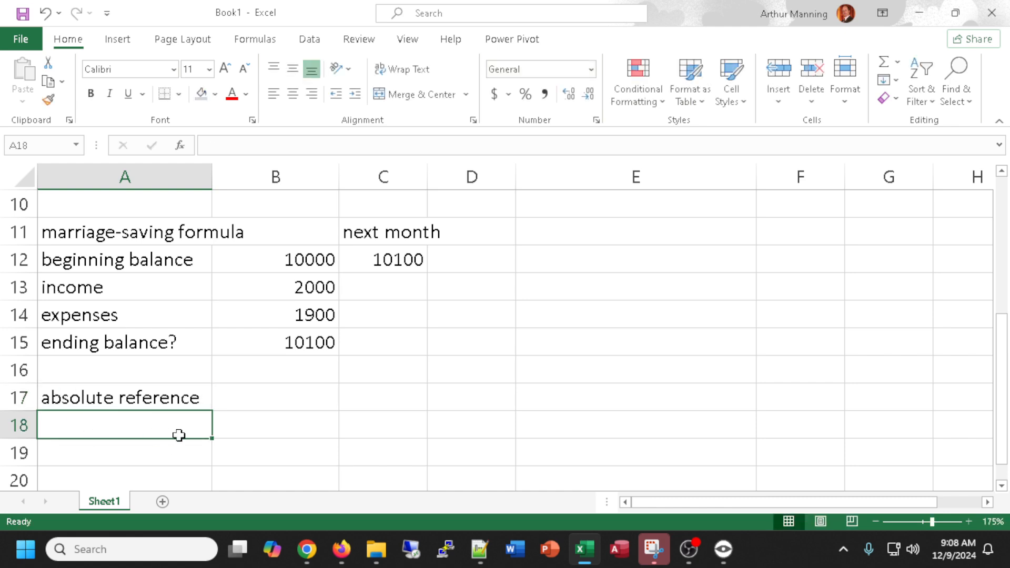
# Enter the label to cell a1 in A18 and the absolute-reference formula =$a$1 beside it in B18.
pyautogui.write('to c')
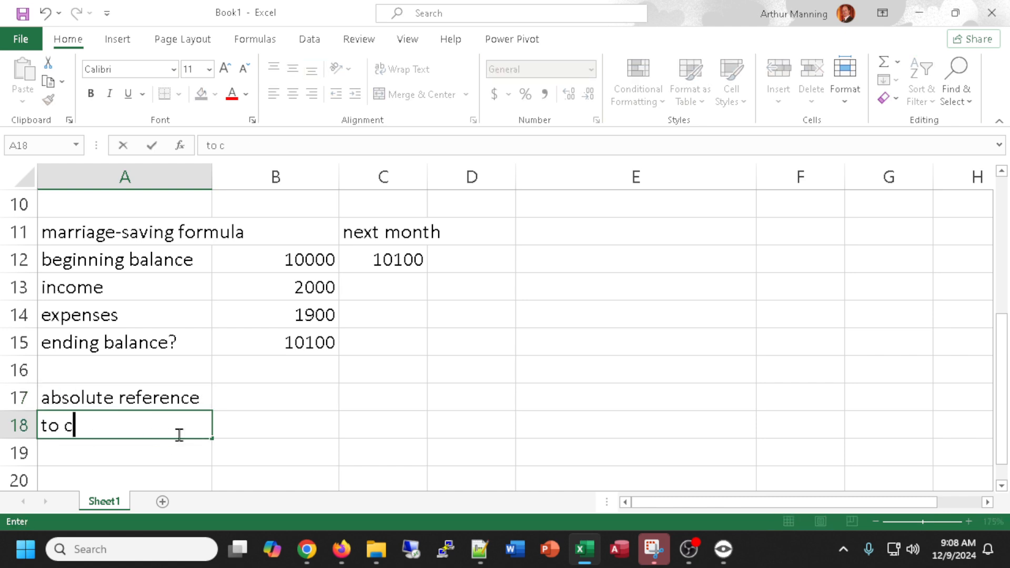
pyautogui.write('ell a1')
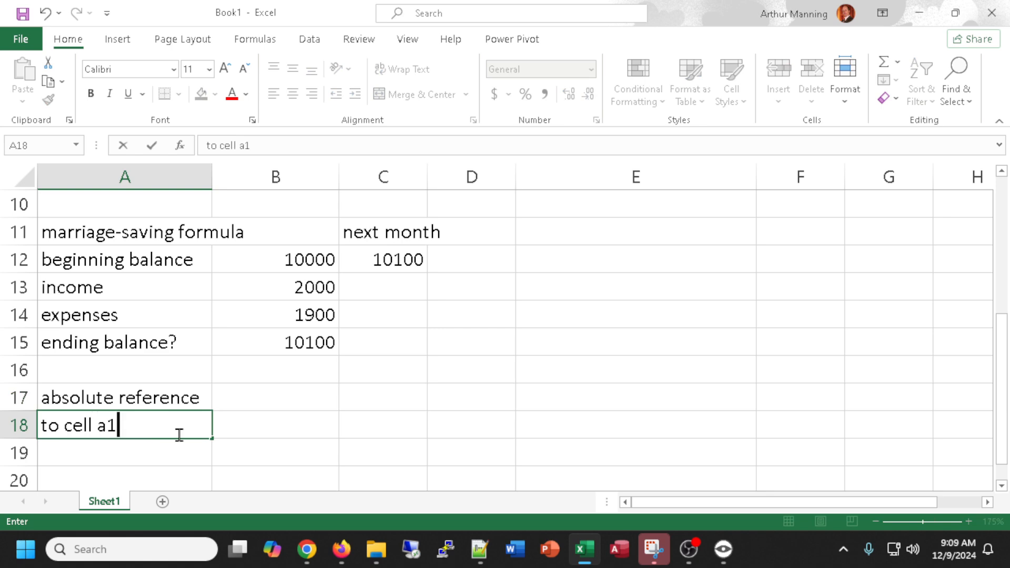
pyautogui.press('Tab')
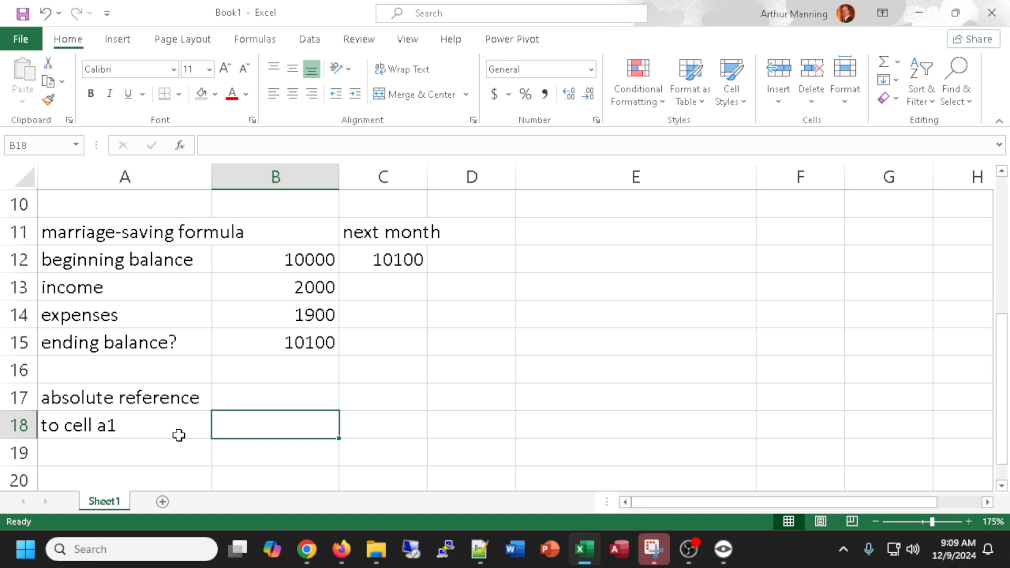
pyautogui.write('=')
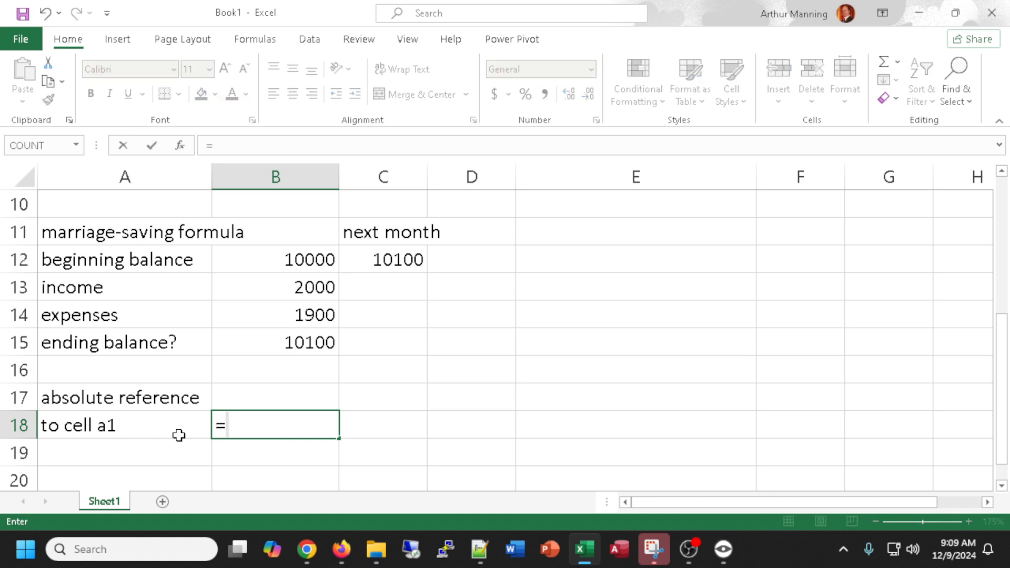
pyautogui.write('4')
pyautogui.press('BackSpace')
pyautogui.write('$a$1')
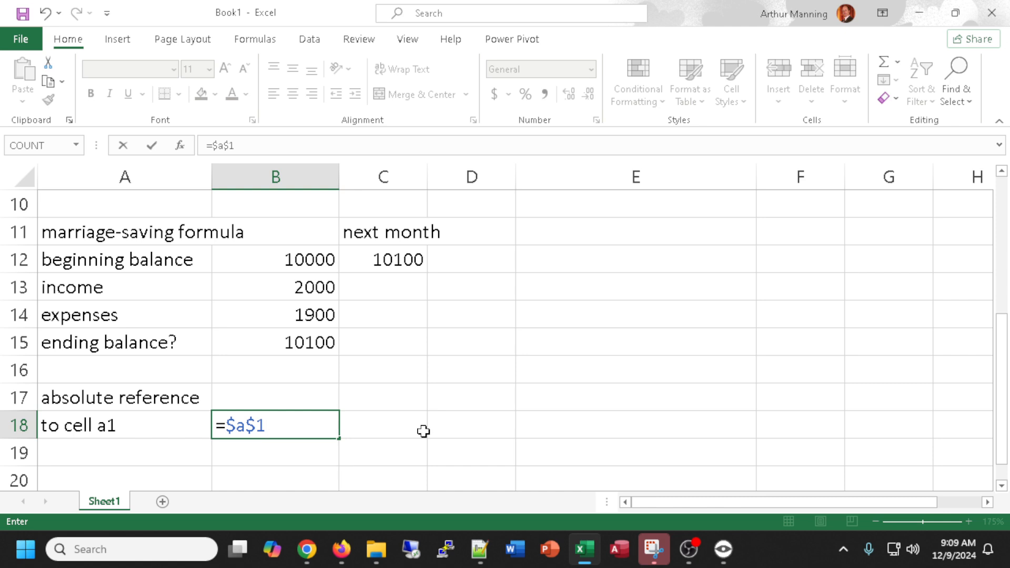
pyautogui.press('Return')
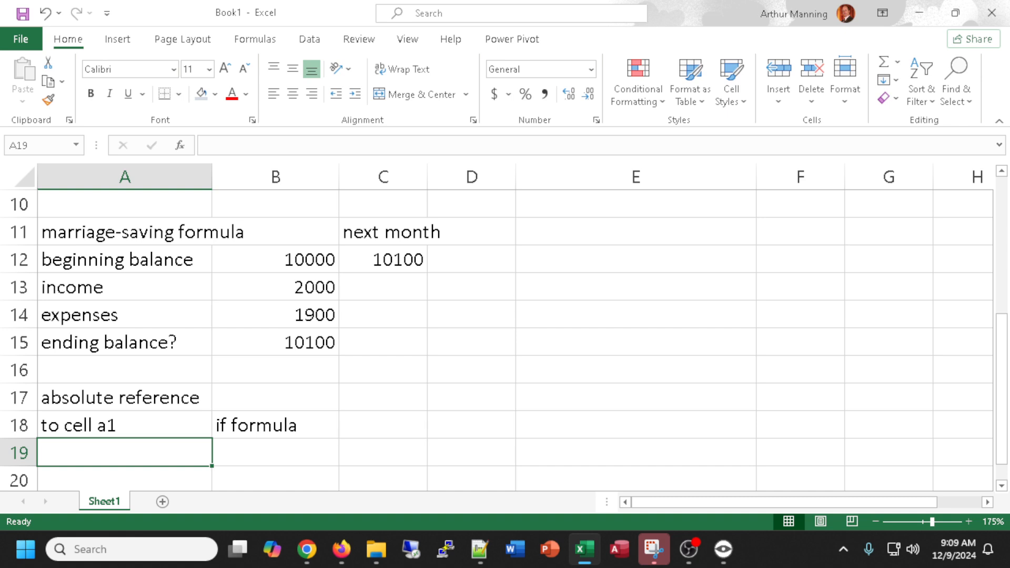
pyautogui.hotkey('alt', 'Tab')
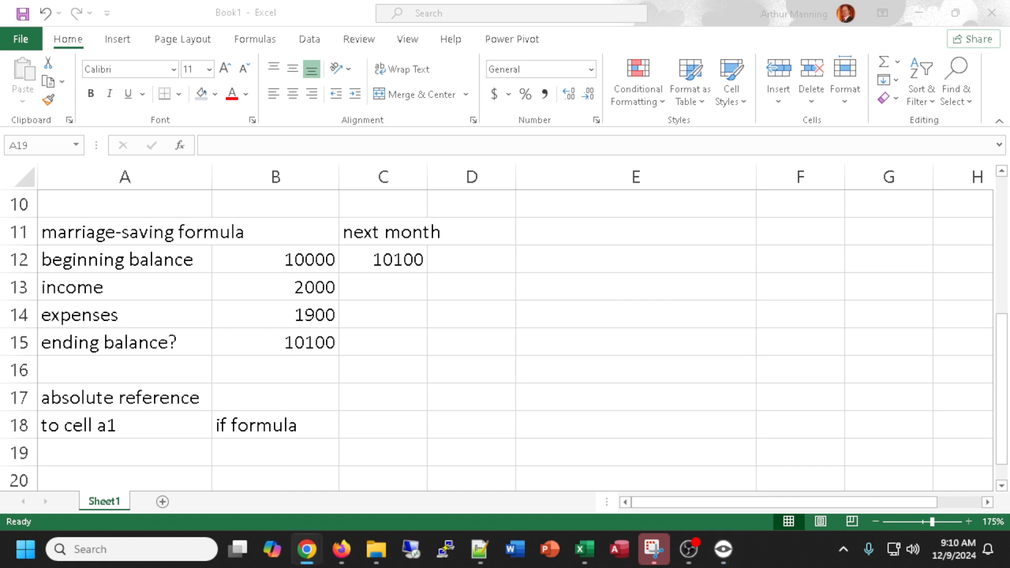
pyautogui.hotkey('alt', 'Tab')
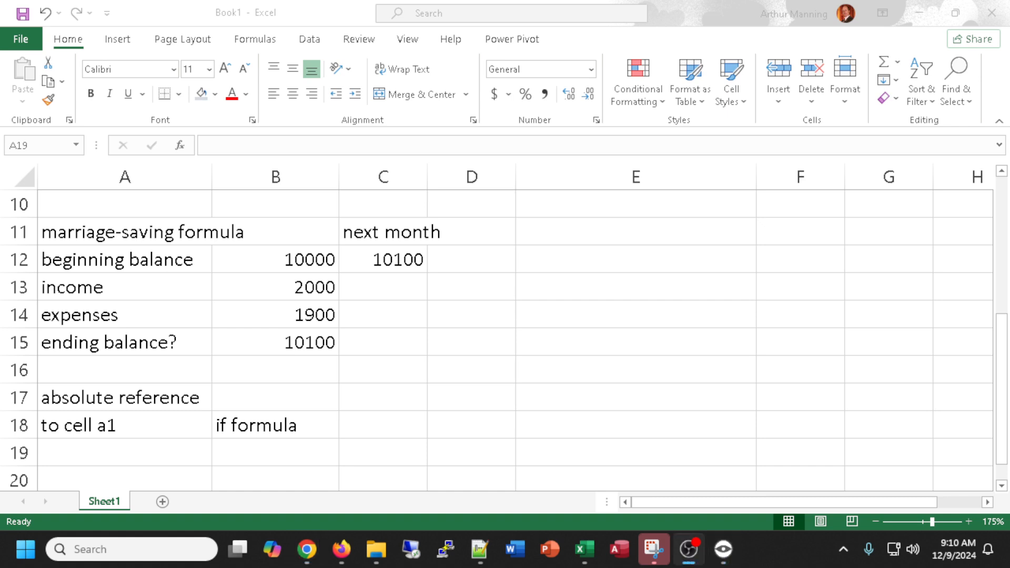